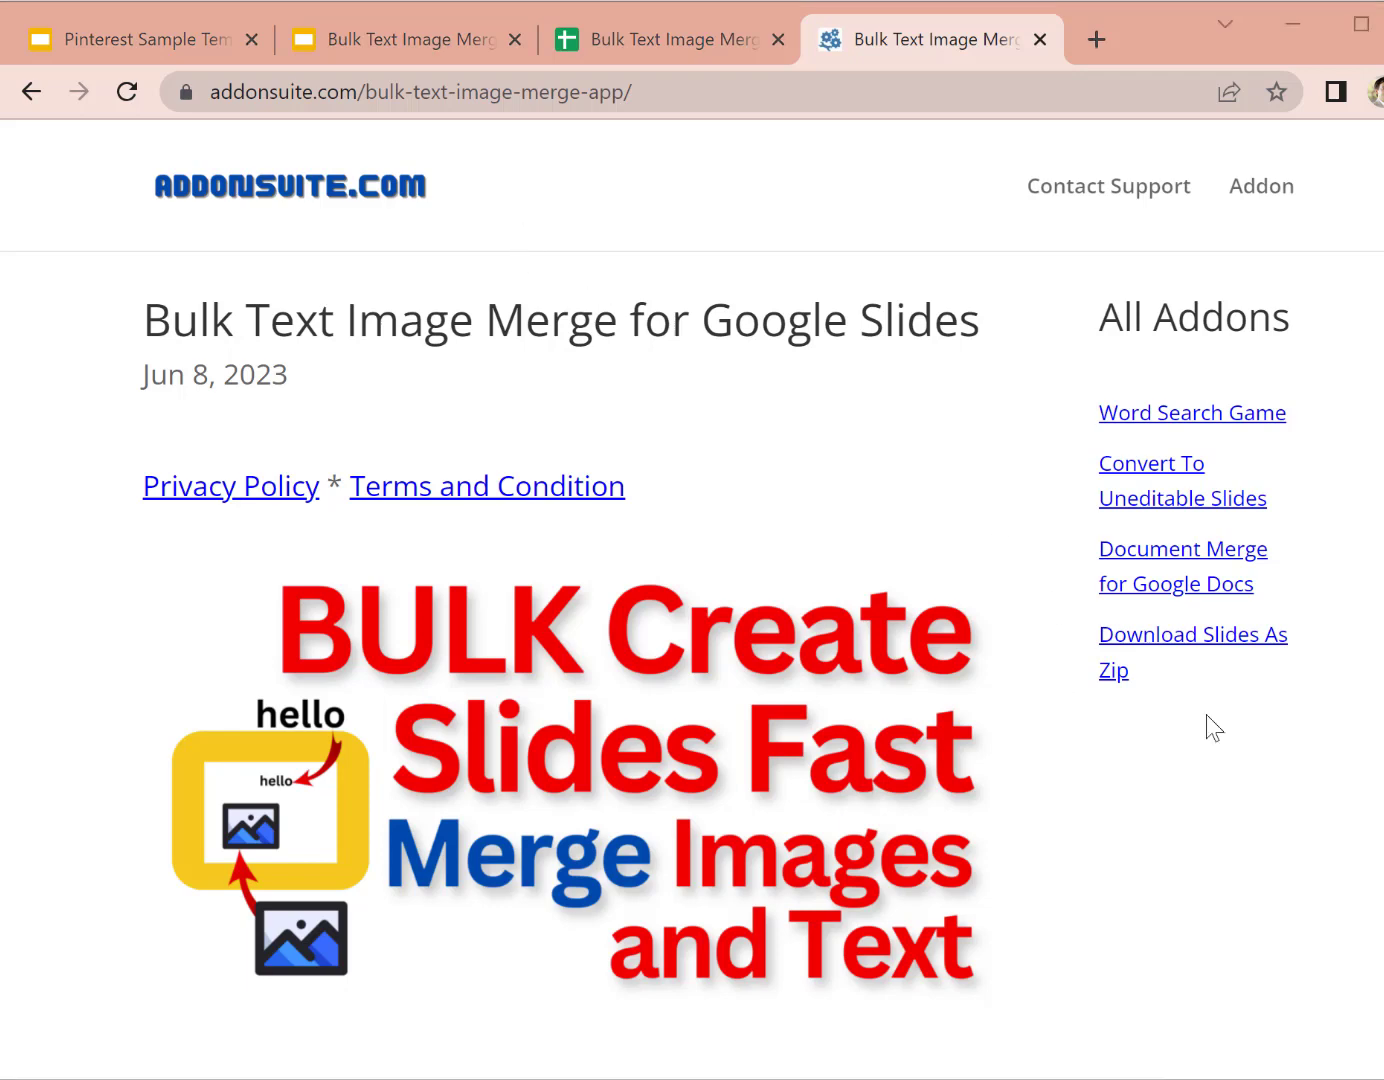
# Step: Switch to the Pinterest Sample Template deck, where the Bulk Text Image Merge panel is open
pyautogui.click(124, 57)
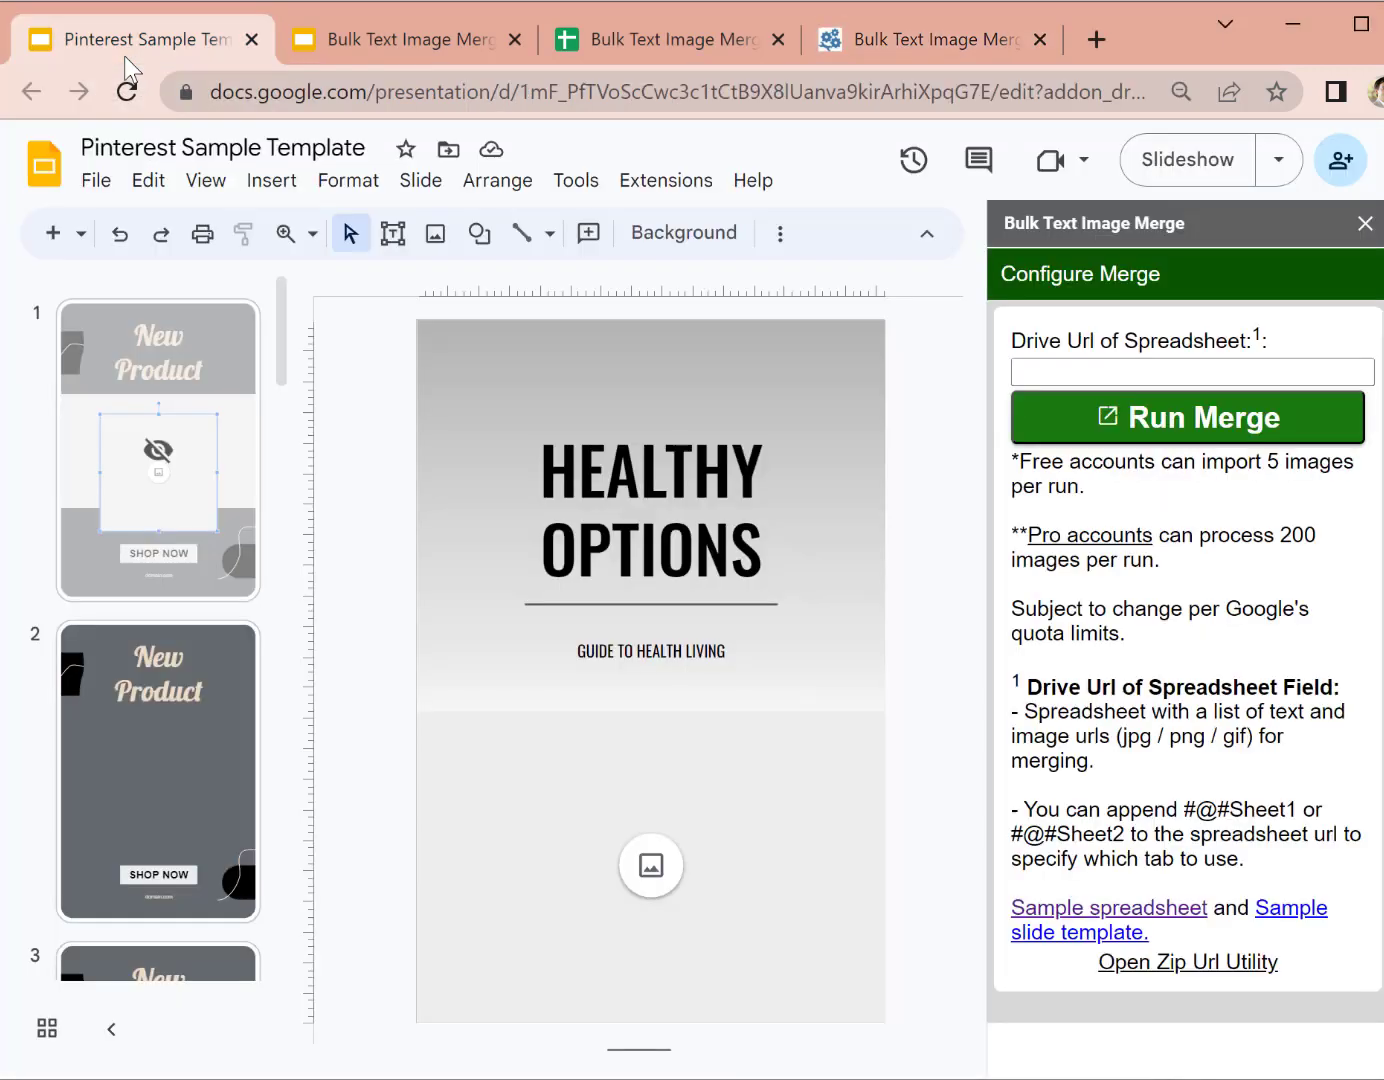
# Step: Browse the filmstrip and open slide 2, the New Product pin template with an empty image area
pyautogui.scroll(-5, 202, 620)
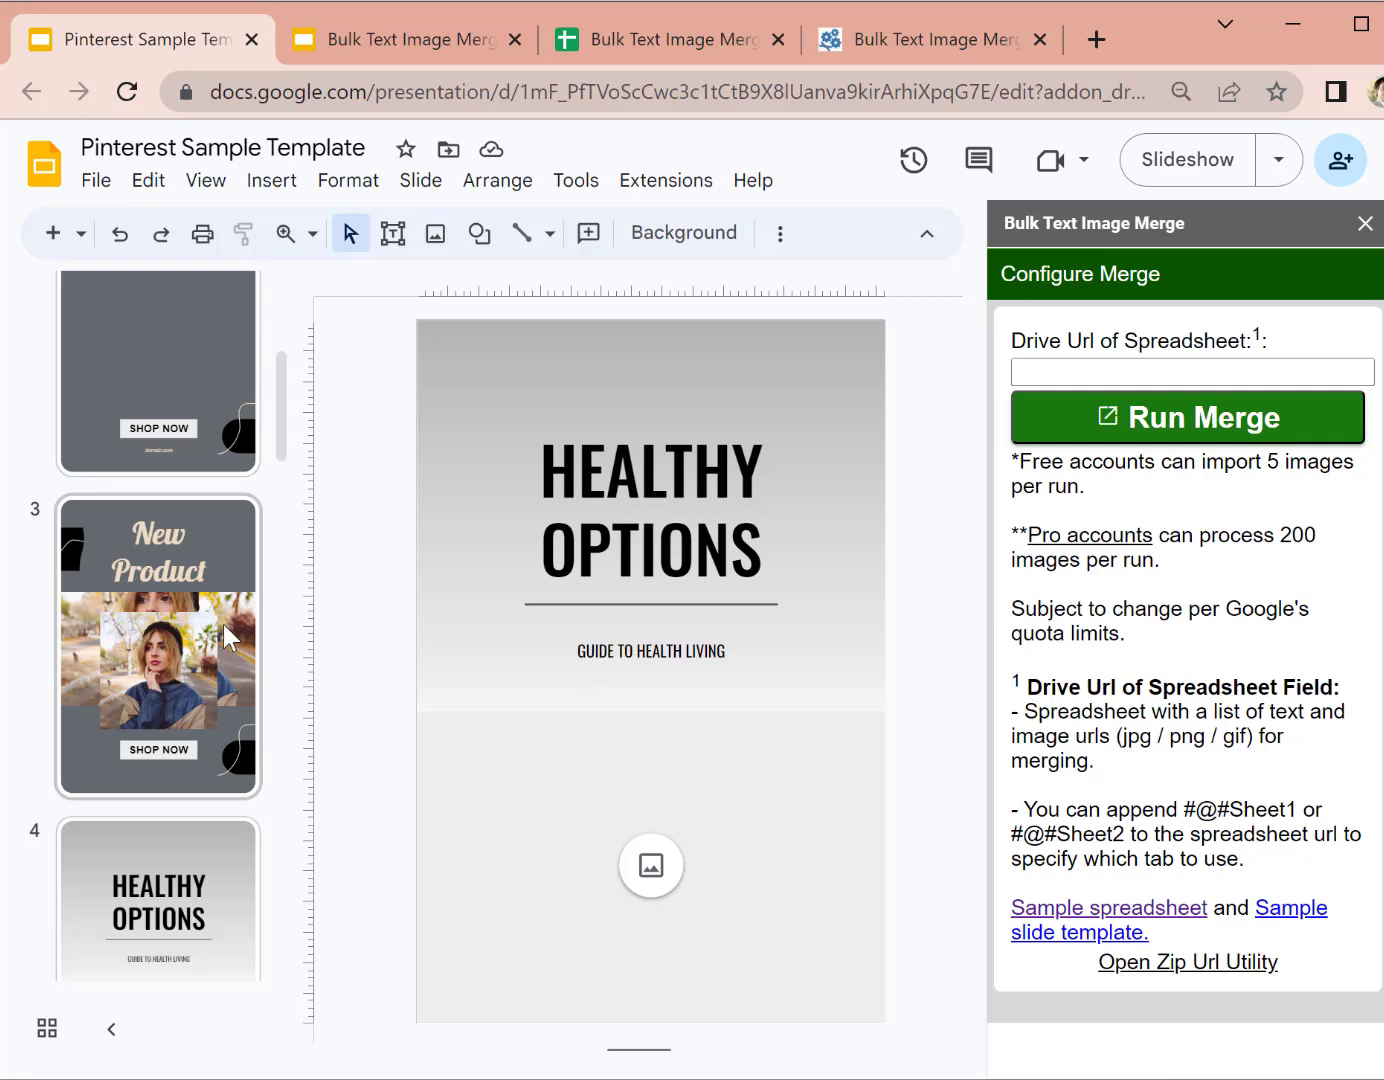
pyautogui.scroll(5, 200, 566)
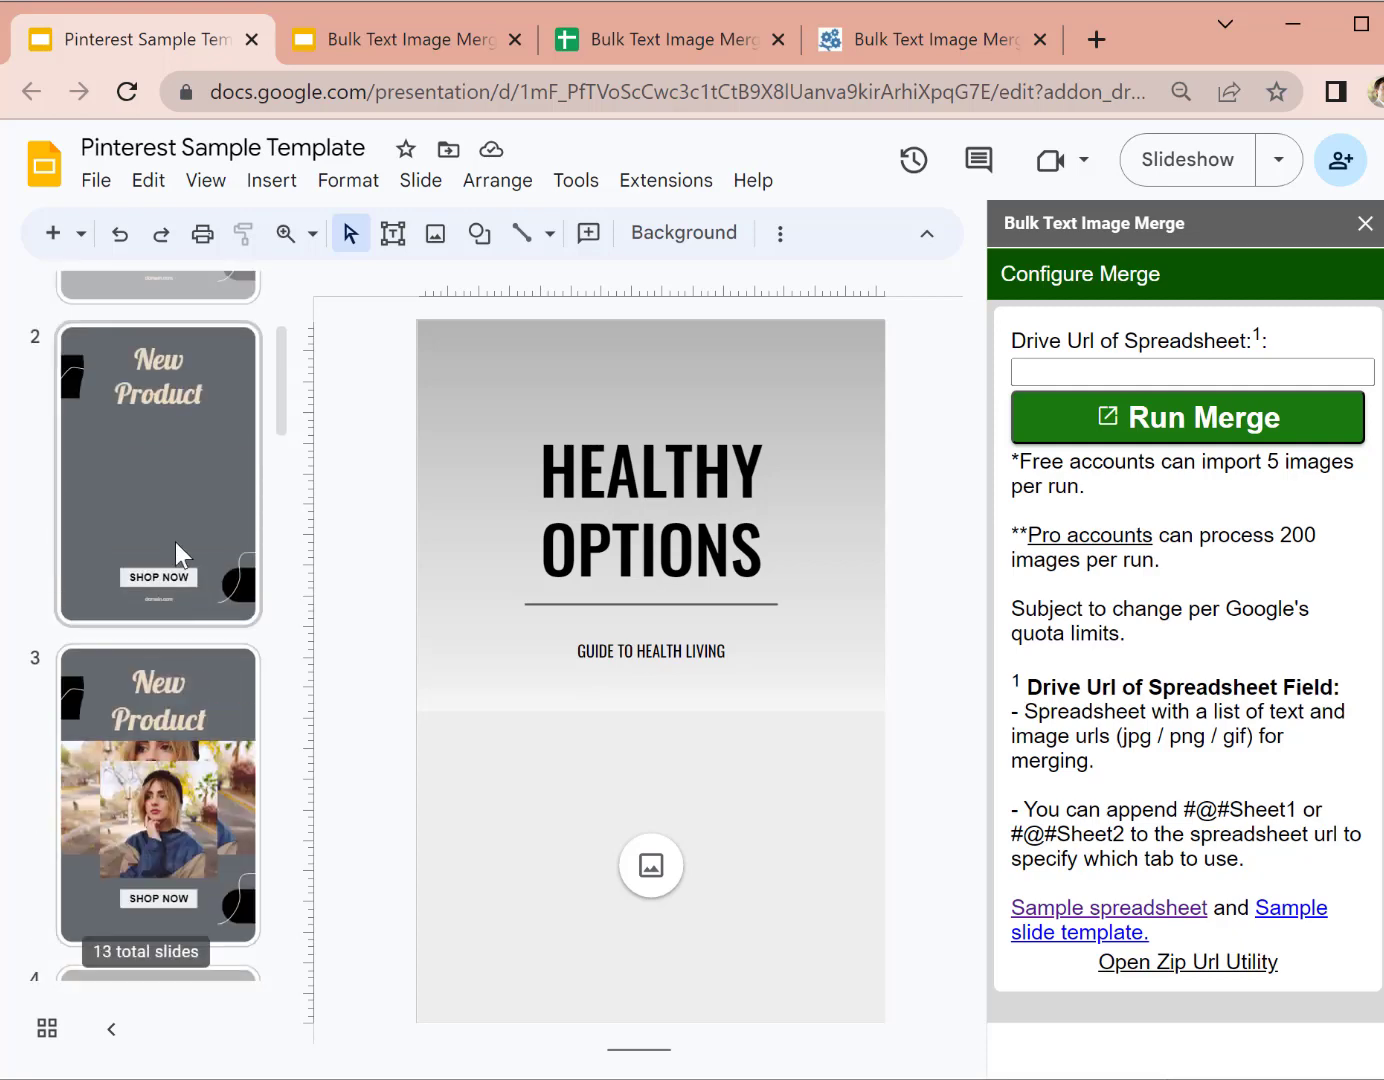
pyautogui.click(153, 710)
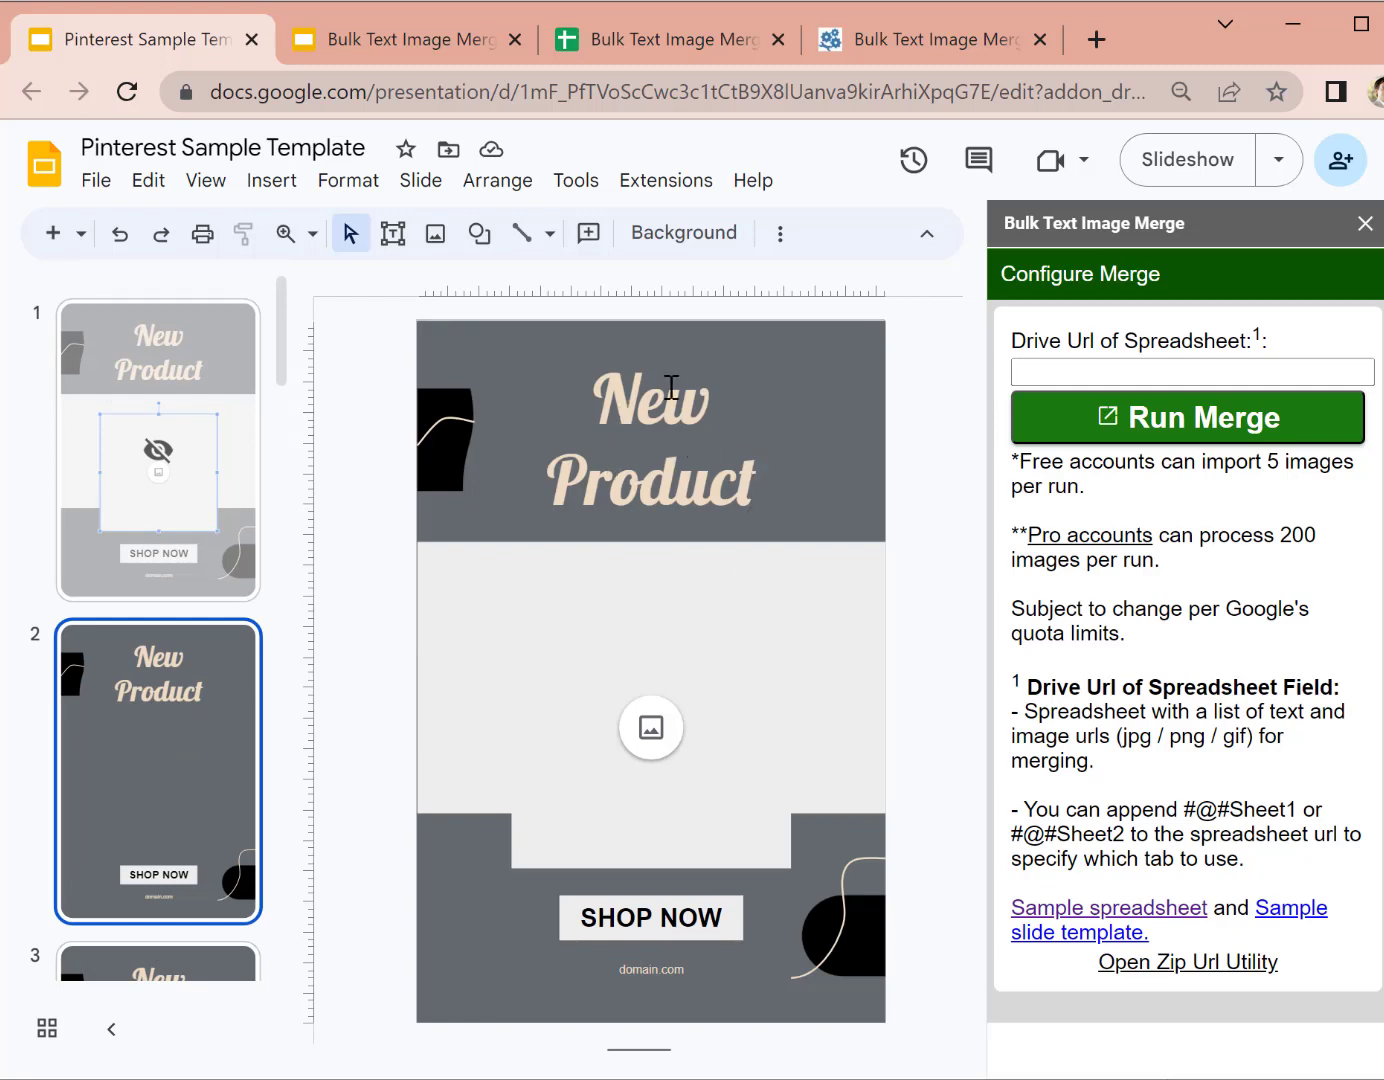
# Step: Inspect slide 2's domain.com text box, inner image placeholder and grey background rectangle
pyautogui.click(651, 968)
pyautogui.click(785, 720)
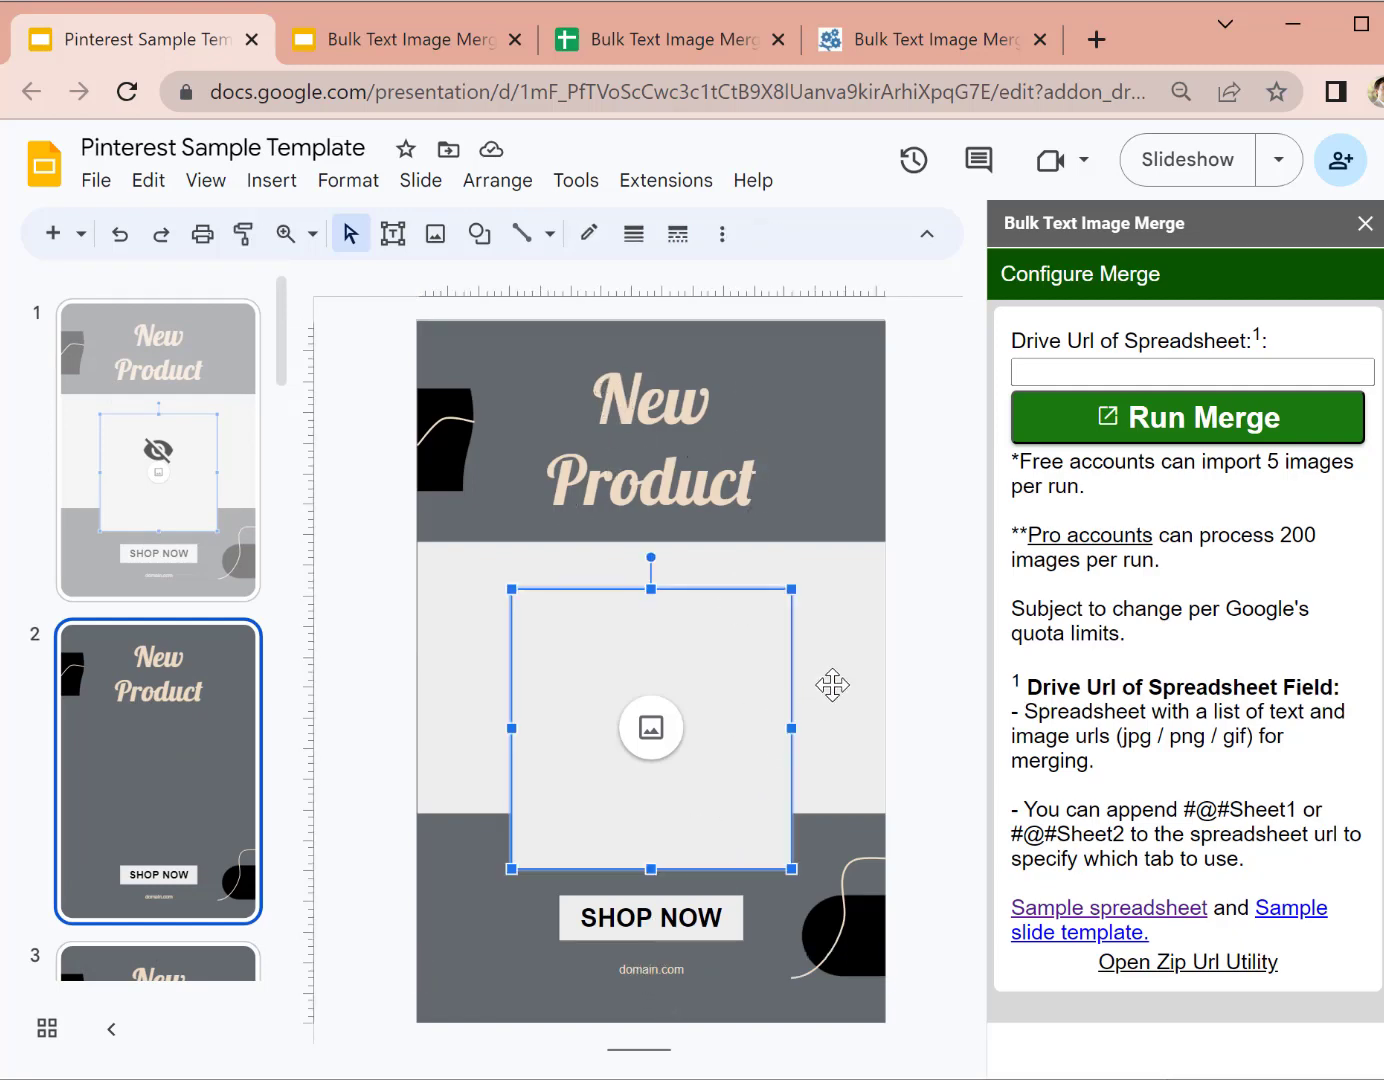
pyautogui.click(467, 664)
pyautogui.click(570, 842)
pyautogui.click(204, 779)
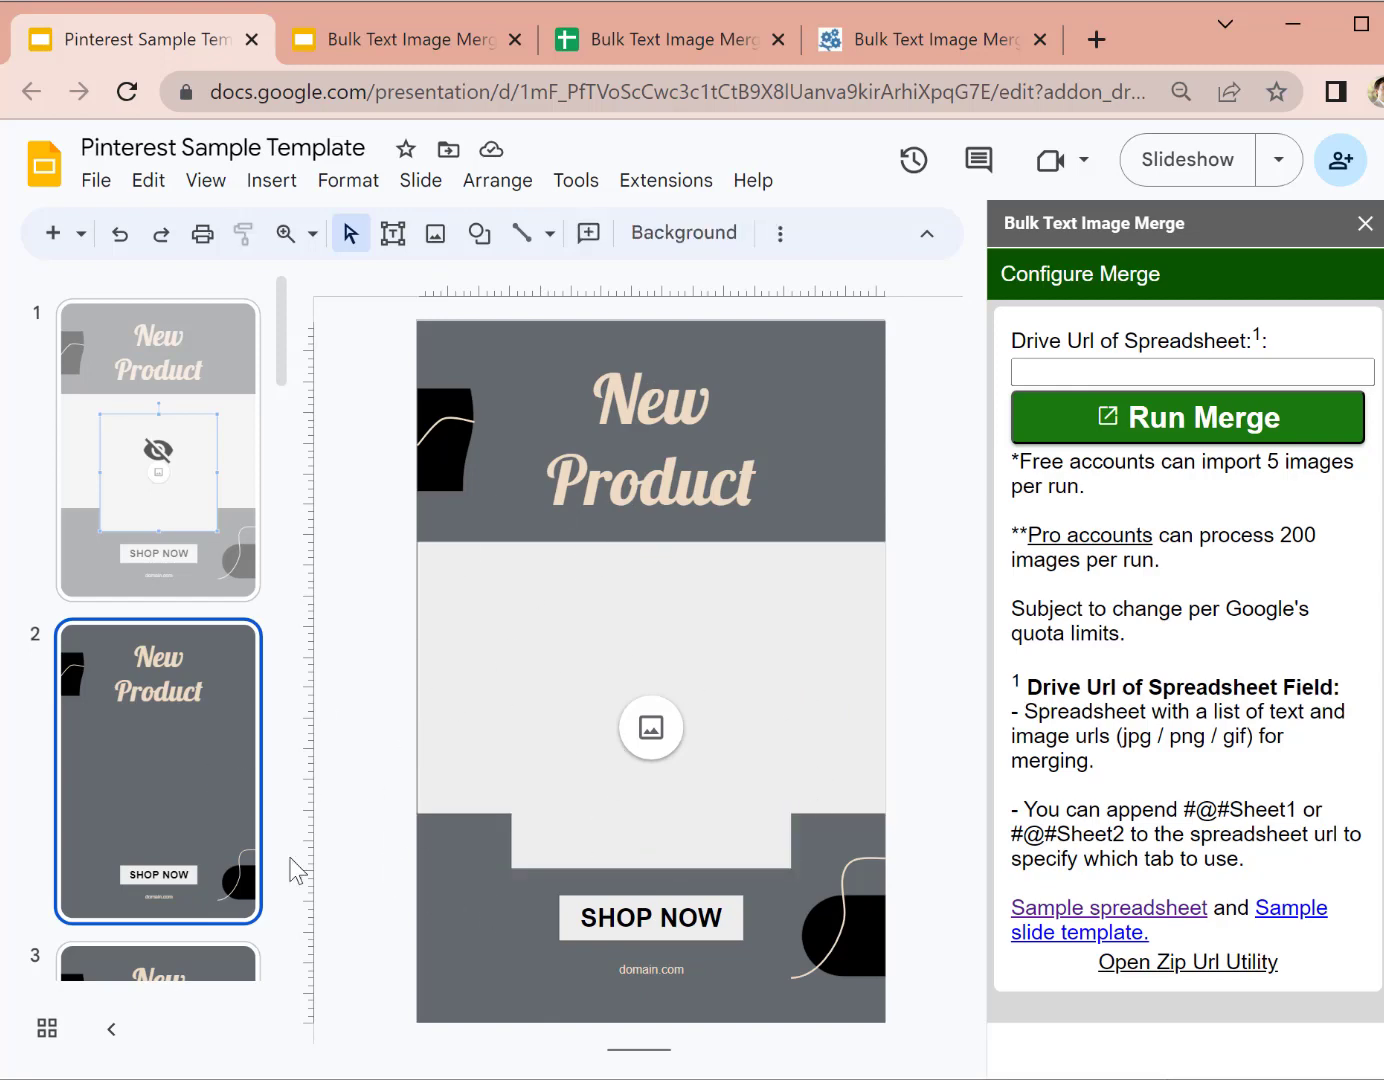
# Step: View the merged slides 3, 6 (Product X) and 7 (Product Y) in turn
pyautogui.scroll(-1, 194, 821)
pyautogui.scroll(-3, 194, 822)
pyautogui.click(176, 571)
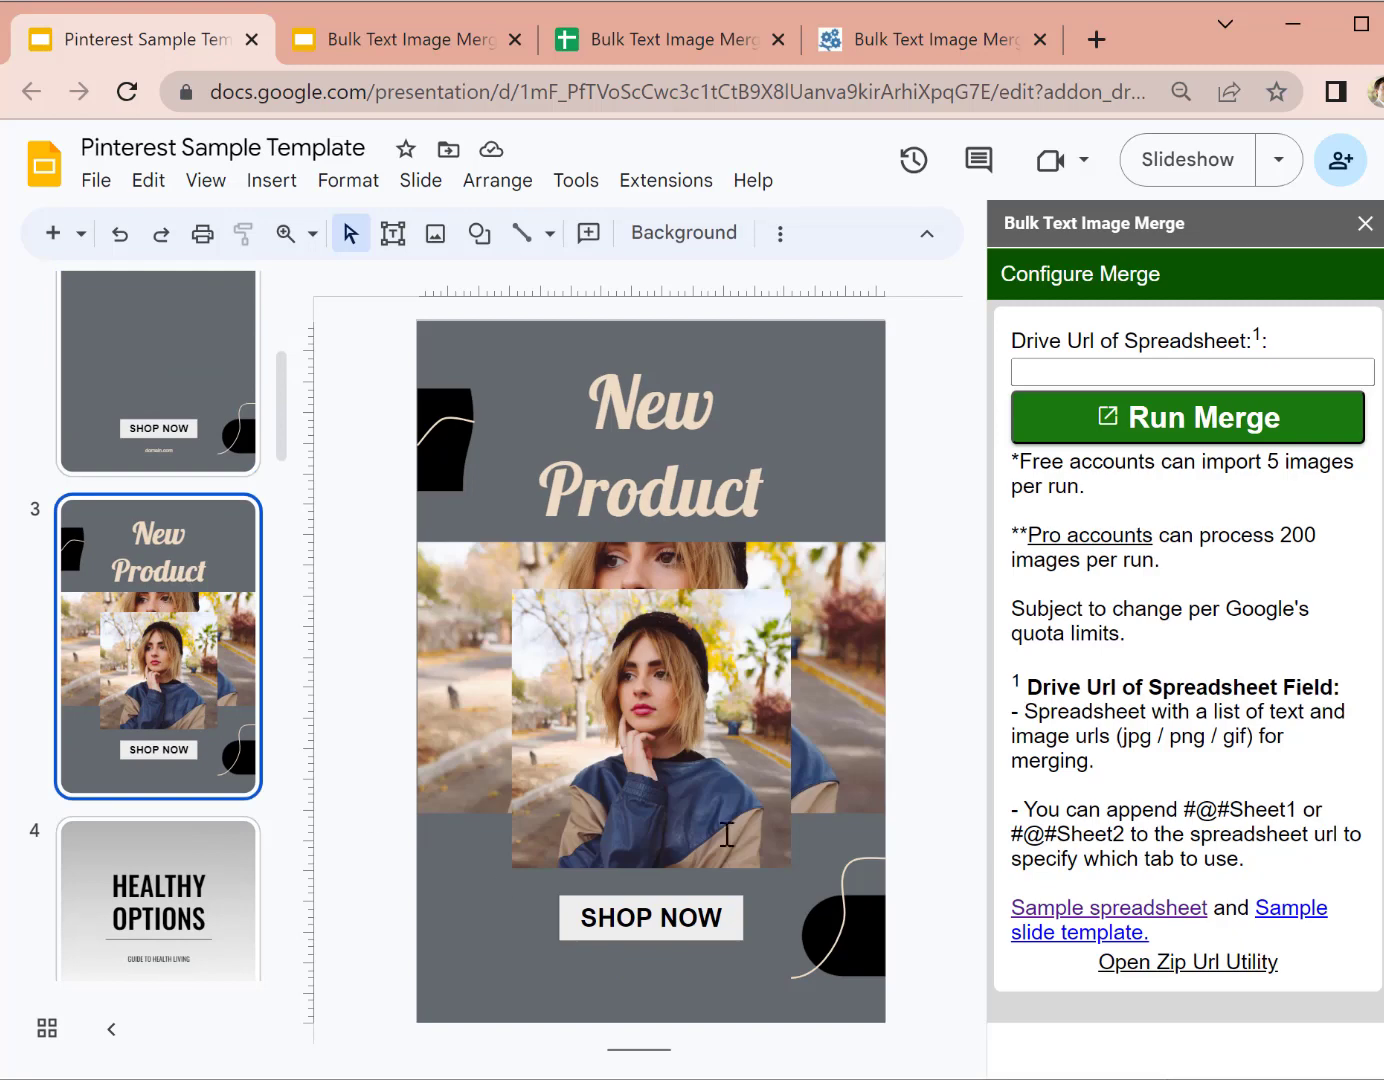
pyautogui.scroll(-8, 124, 790)
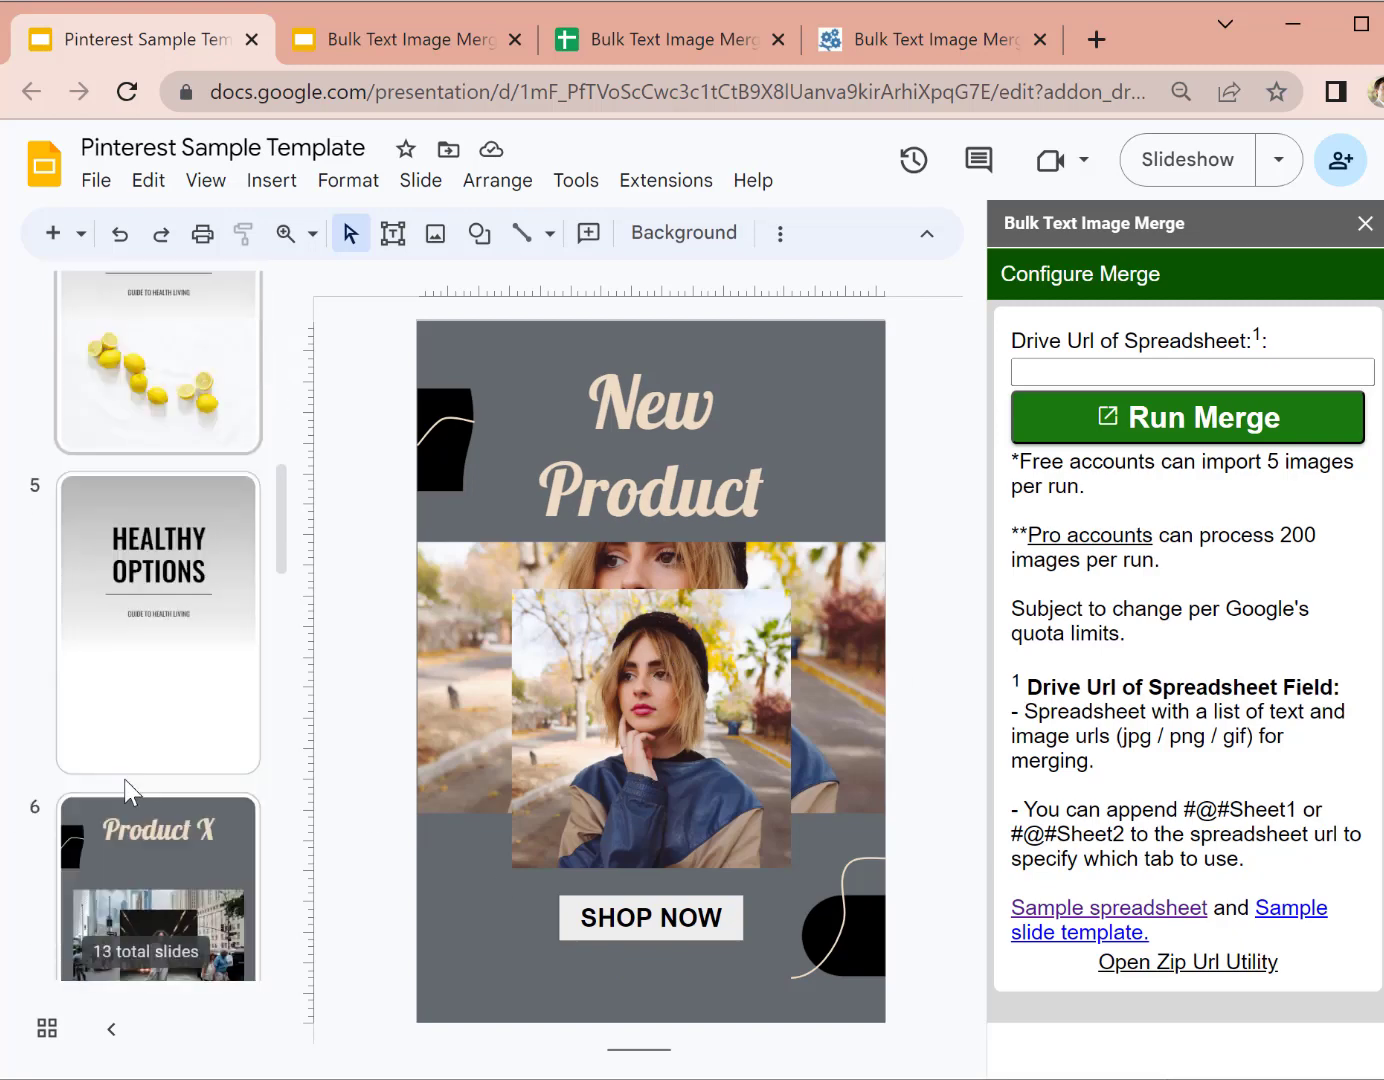
pyautogui.click(122, 774)
pyautogui.scroll(-3, 200, 730)
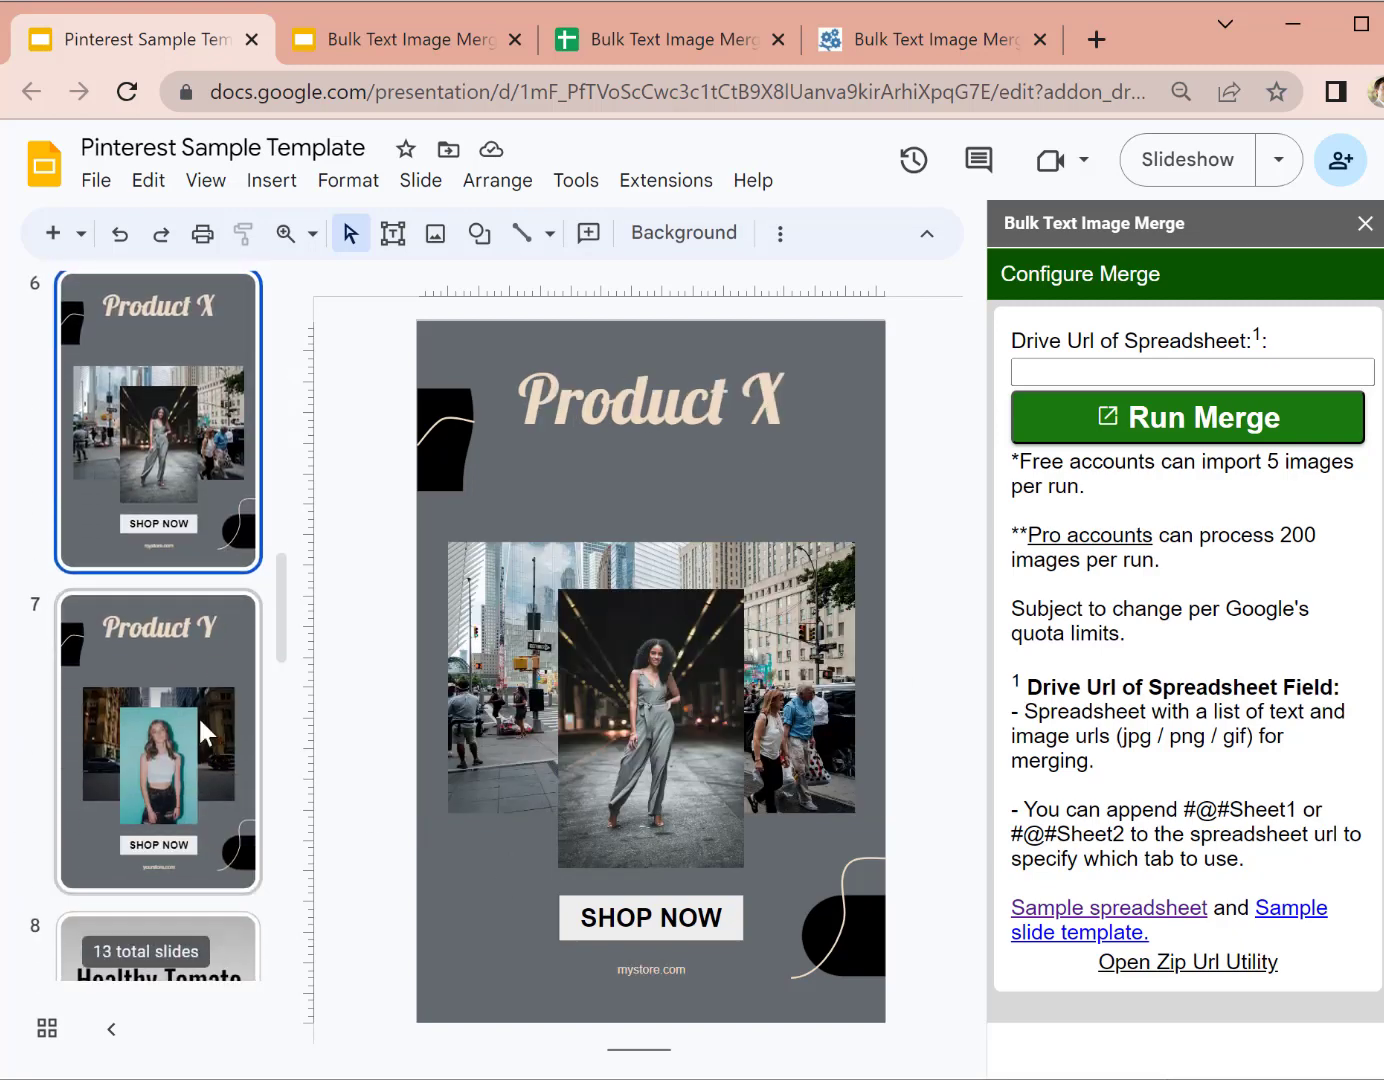
pyautogui.click(180, 718)
# Step: Compare Product X and Product Y pins, ending on slide 7 with its photo and yourstore.com
pyautogui.click(166, 440)
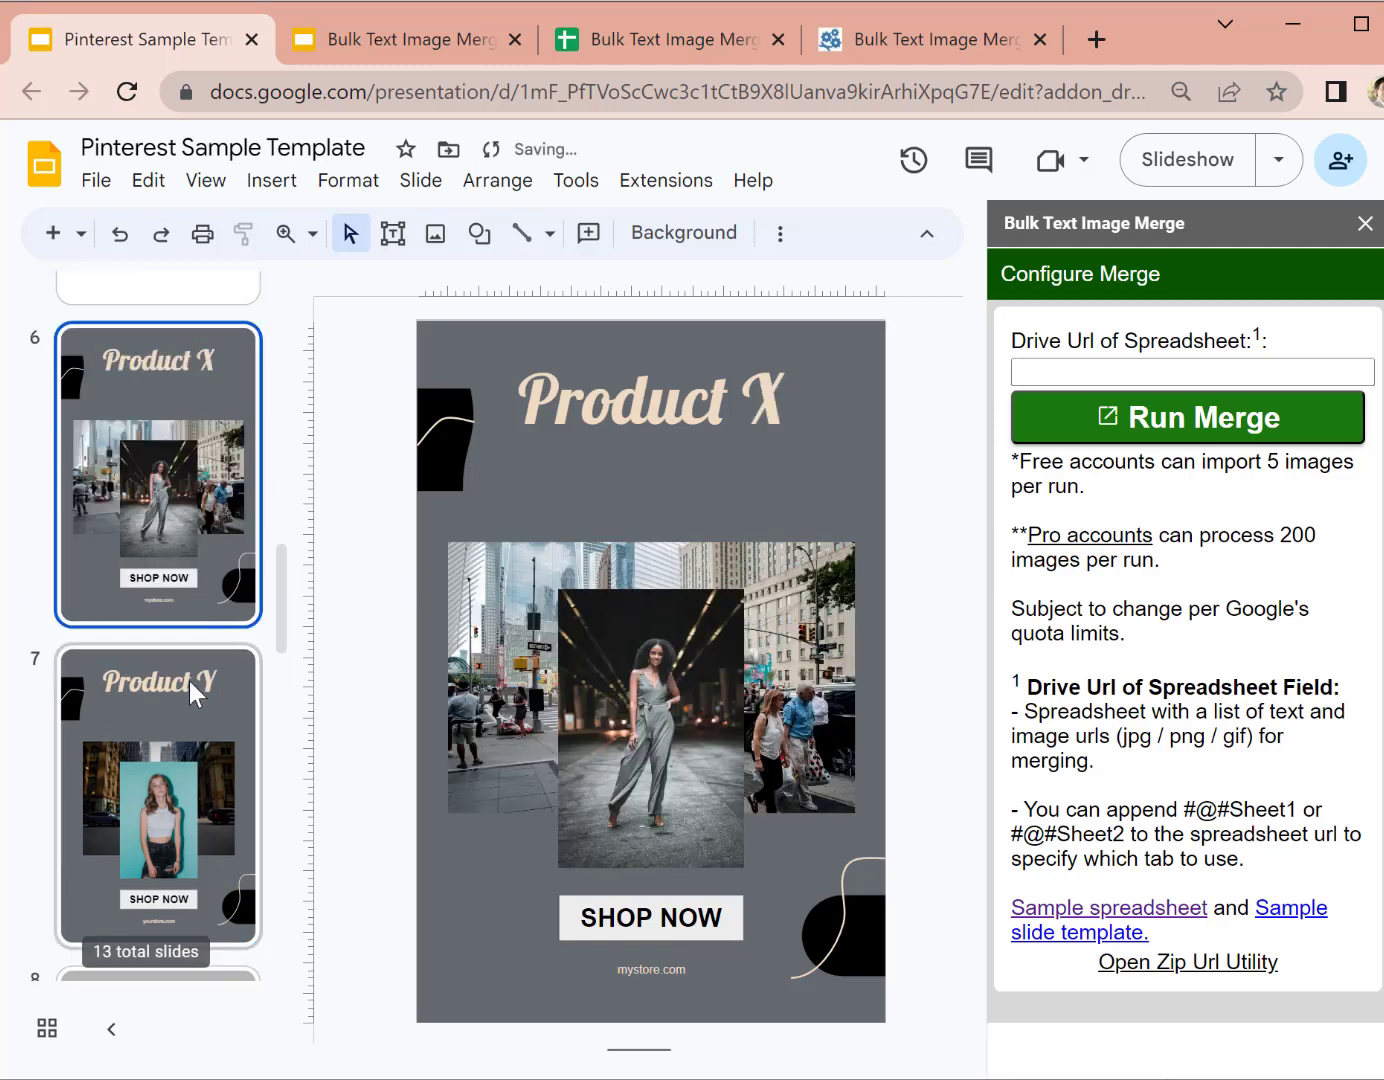
pyautogui.click(191, 725)
pyautogui.scroll(5, 192, 725)
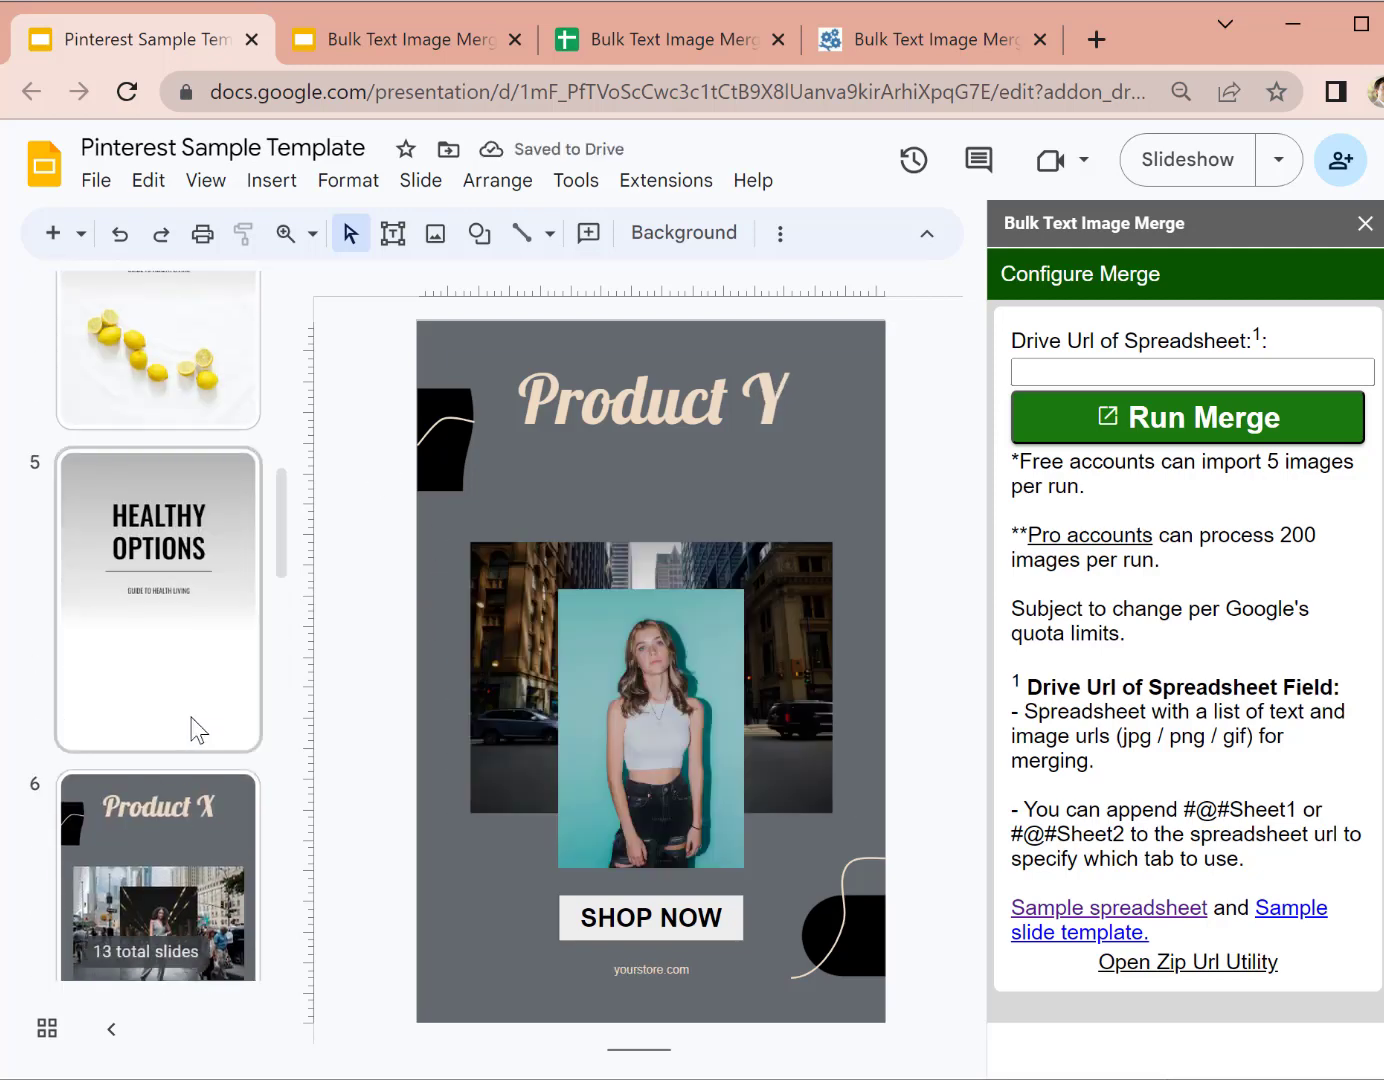
pyautogui.scroll(-5, 193, 726)
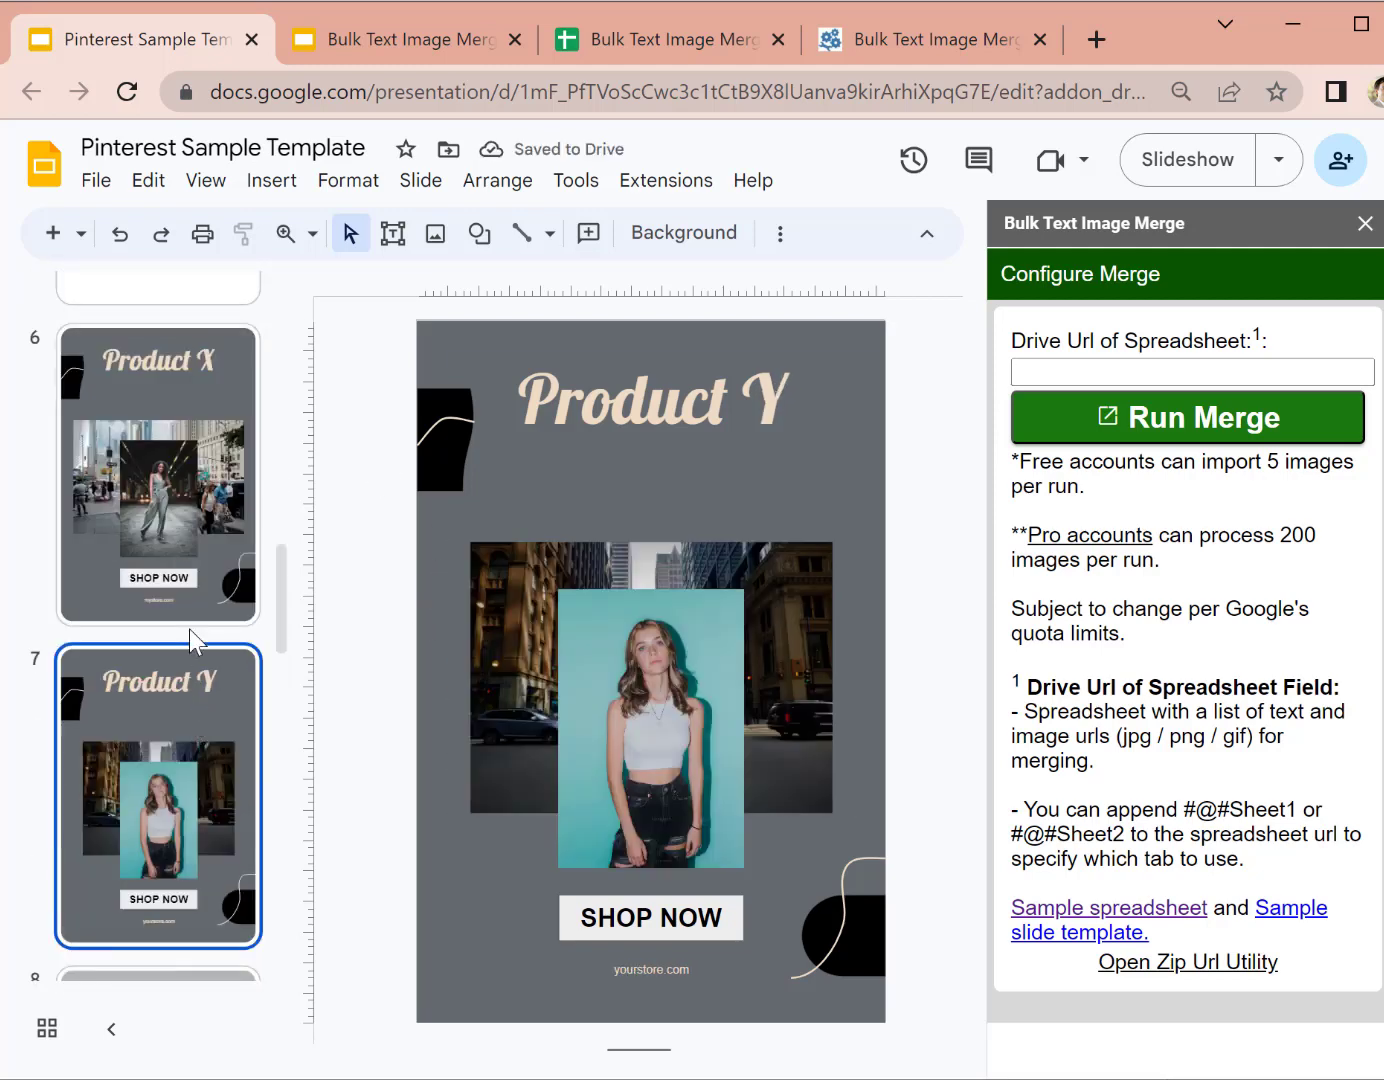
pyautogui.click(188, 550)
pyautogui.scroll(3, 181, 656)
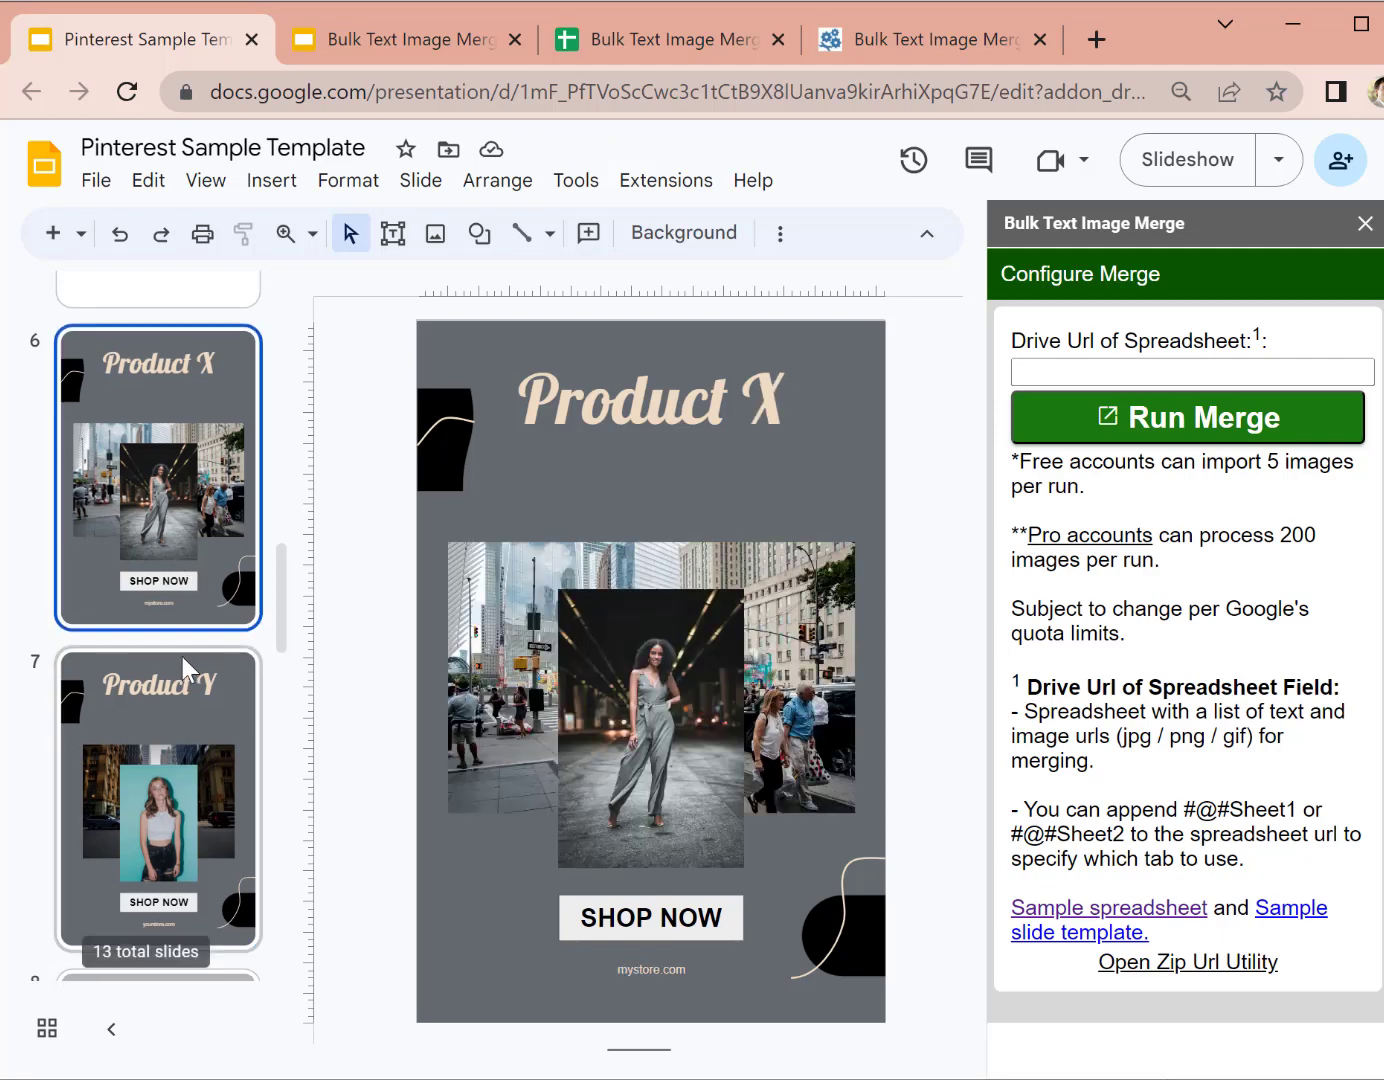
pyautogui.scroll(2, 179, 660)
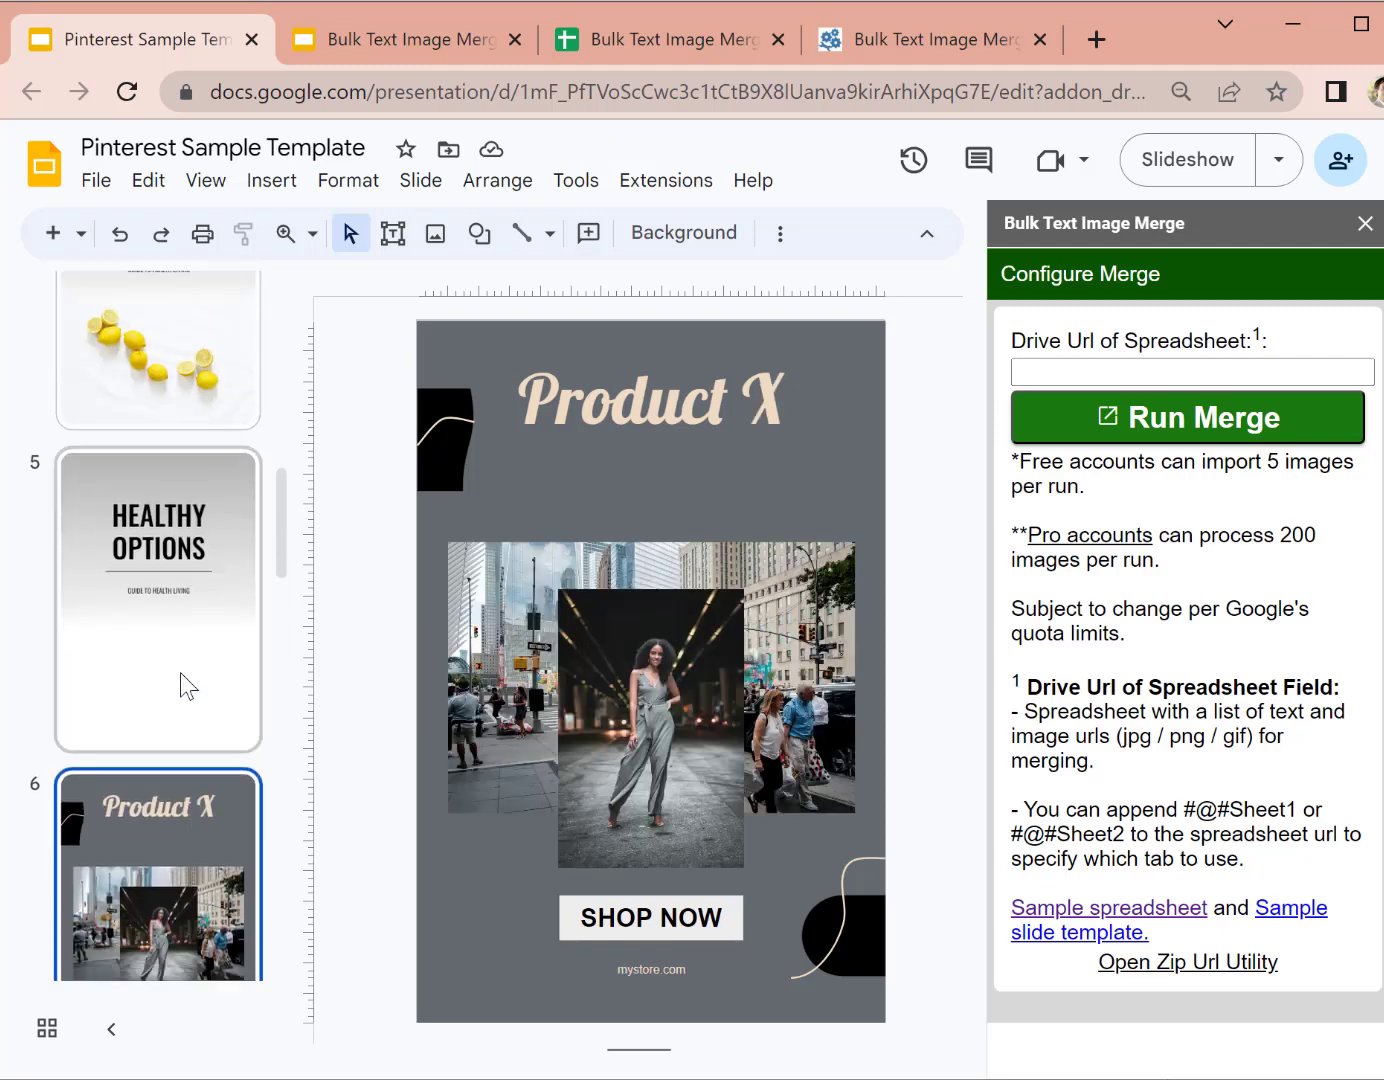
pyautogui.scroll(-6, 145, 611)
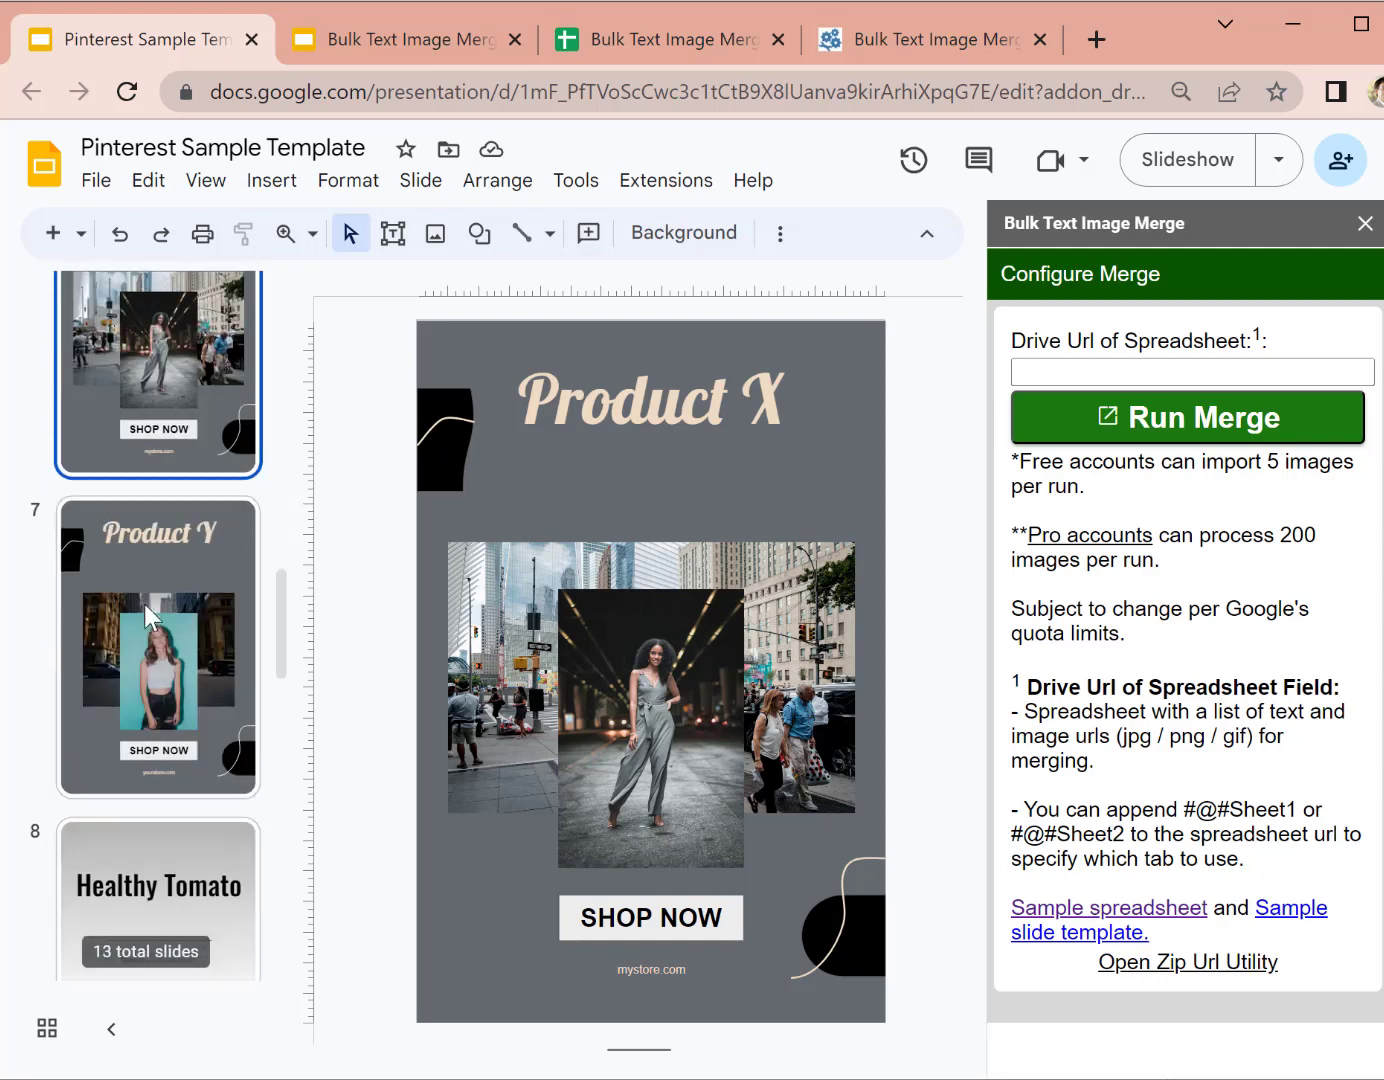
pyautogui.click(139, 646)
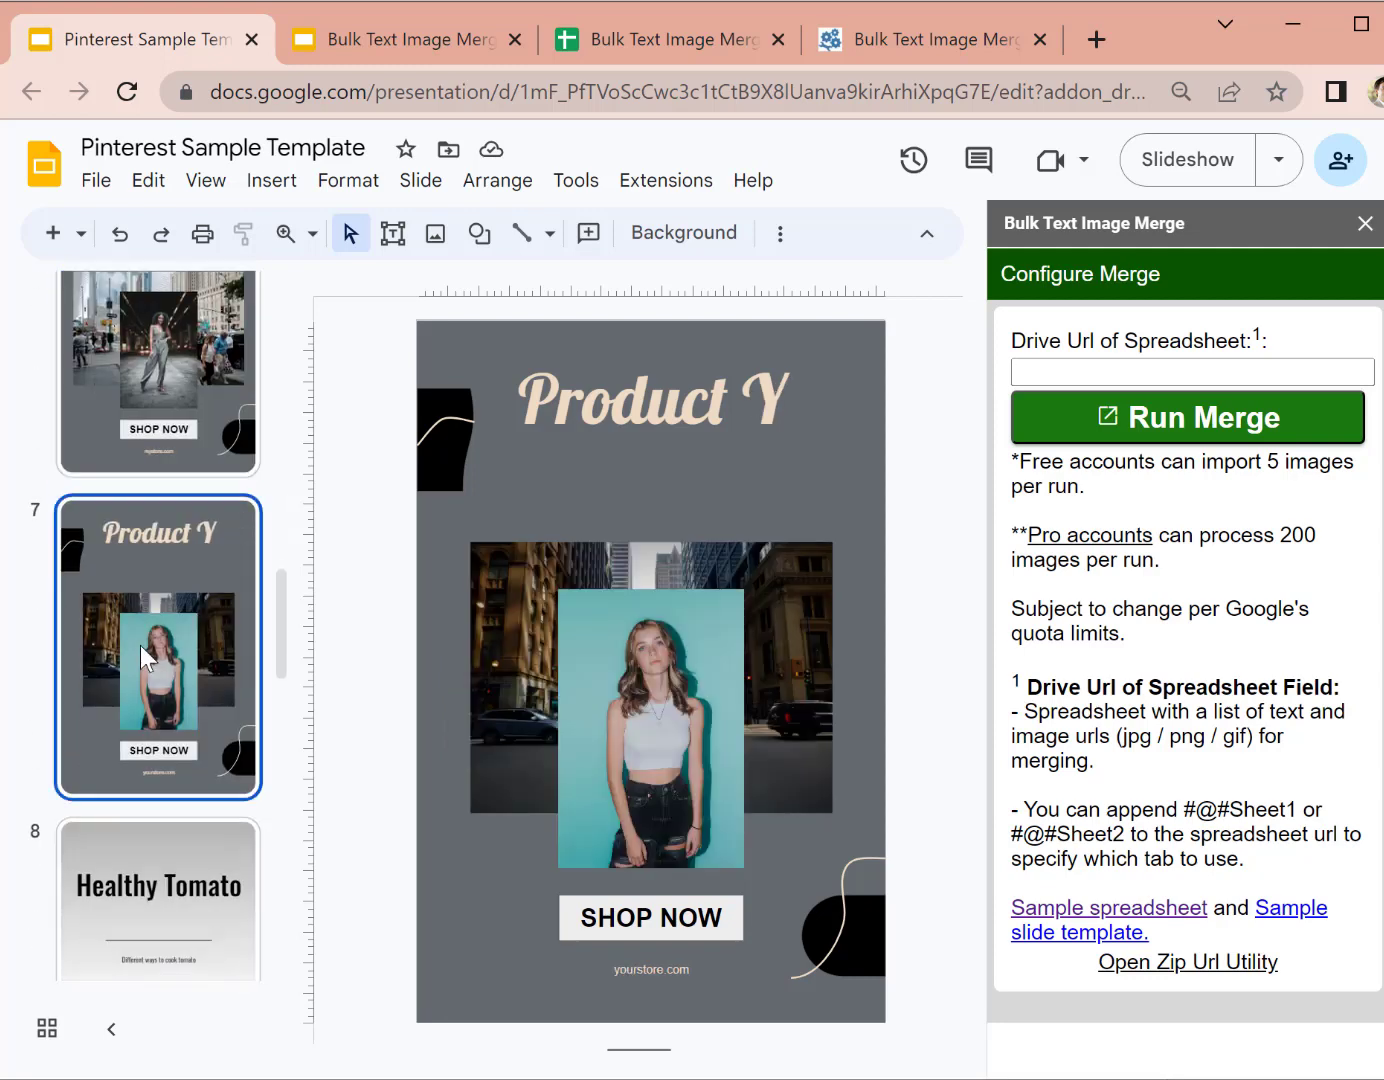
pyautogui.scroll(2, 153, 485)
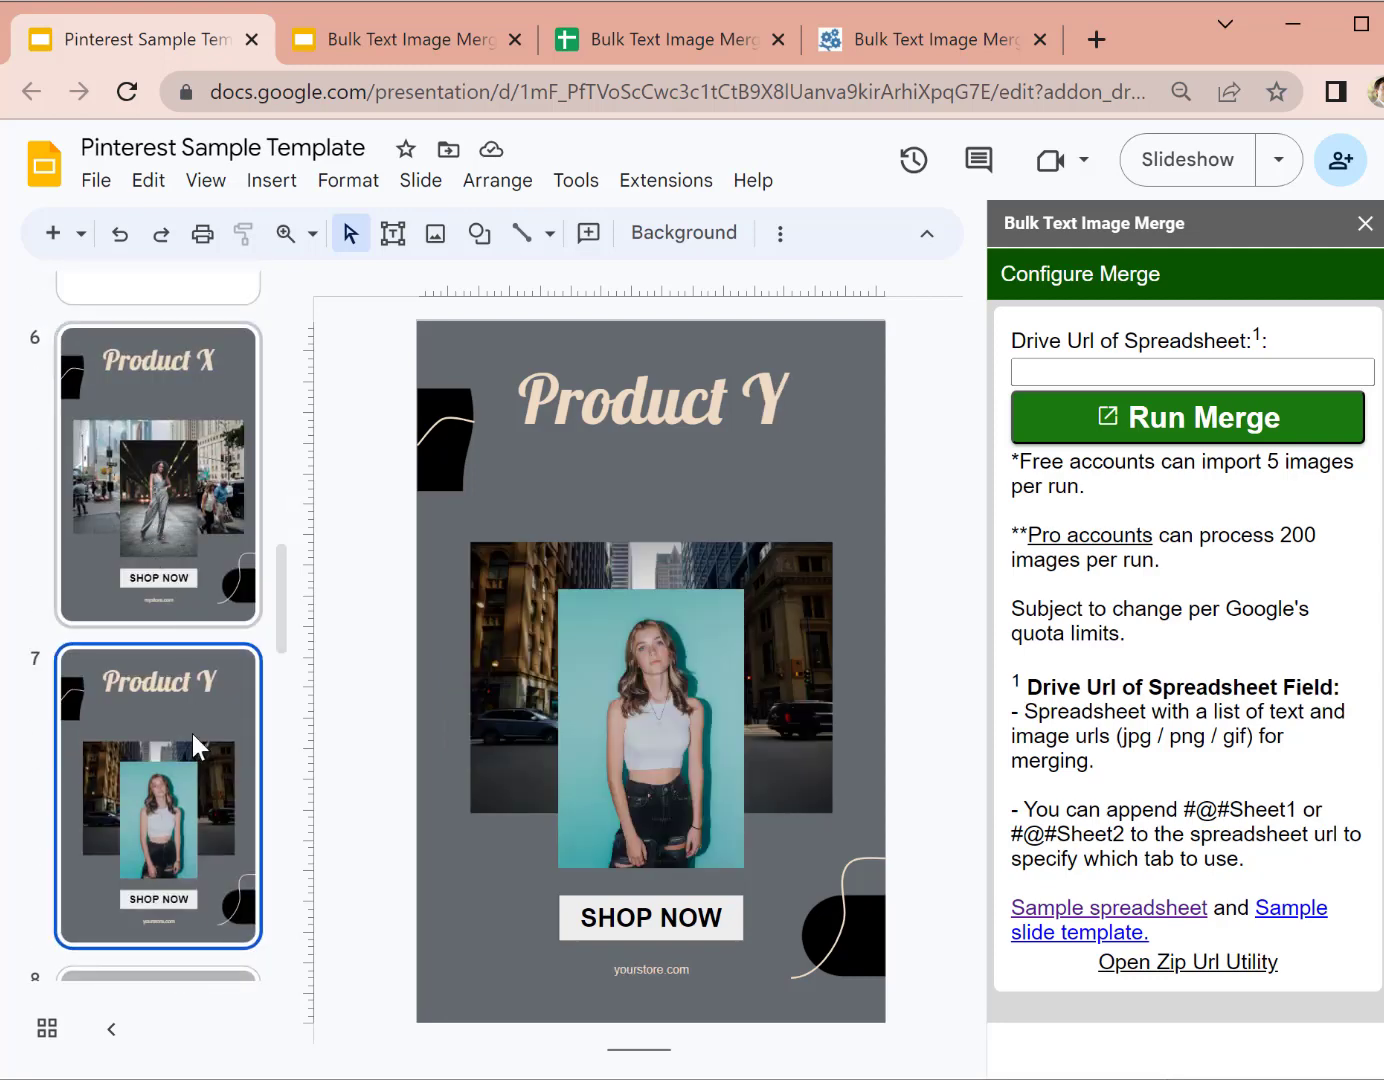
pyautogui.scroll(2, 189, 742)
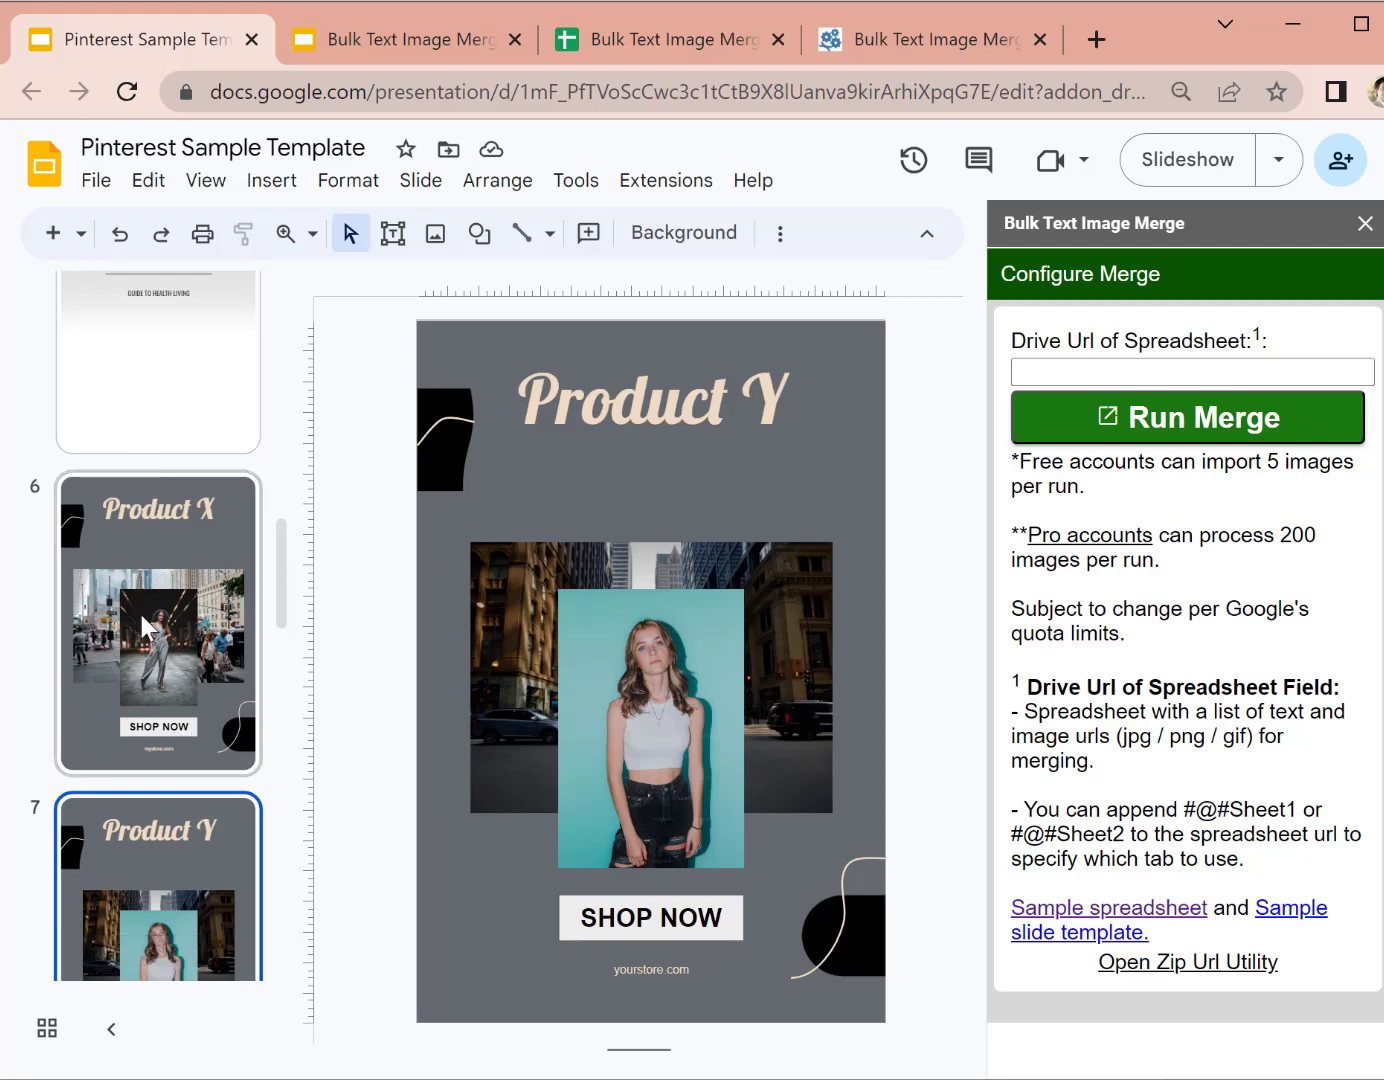
# Step: Switch to the Bulk Text Image Merge deck and select its top-left and top-right image placeholders
pyautogui.click(415, 48)
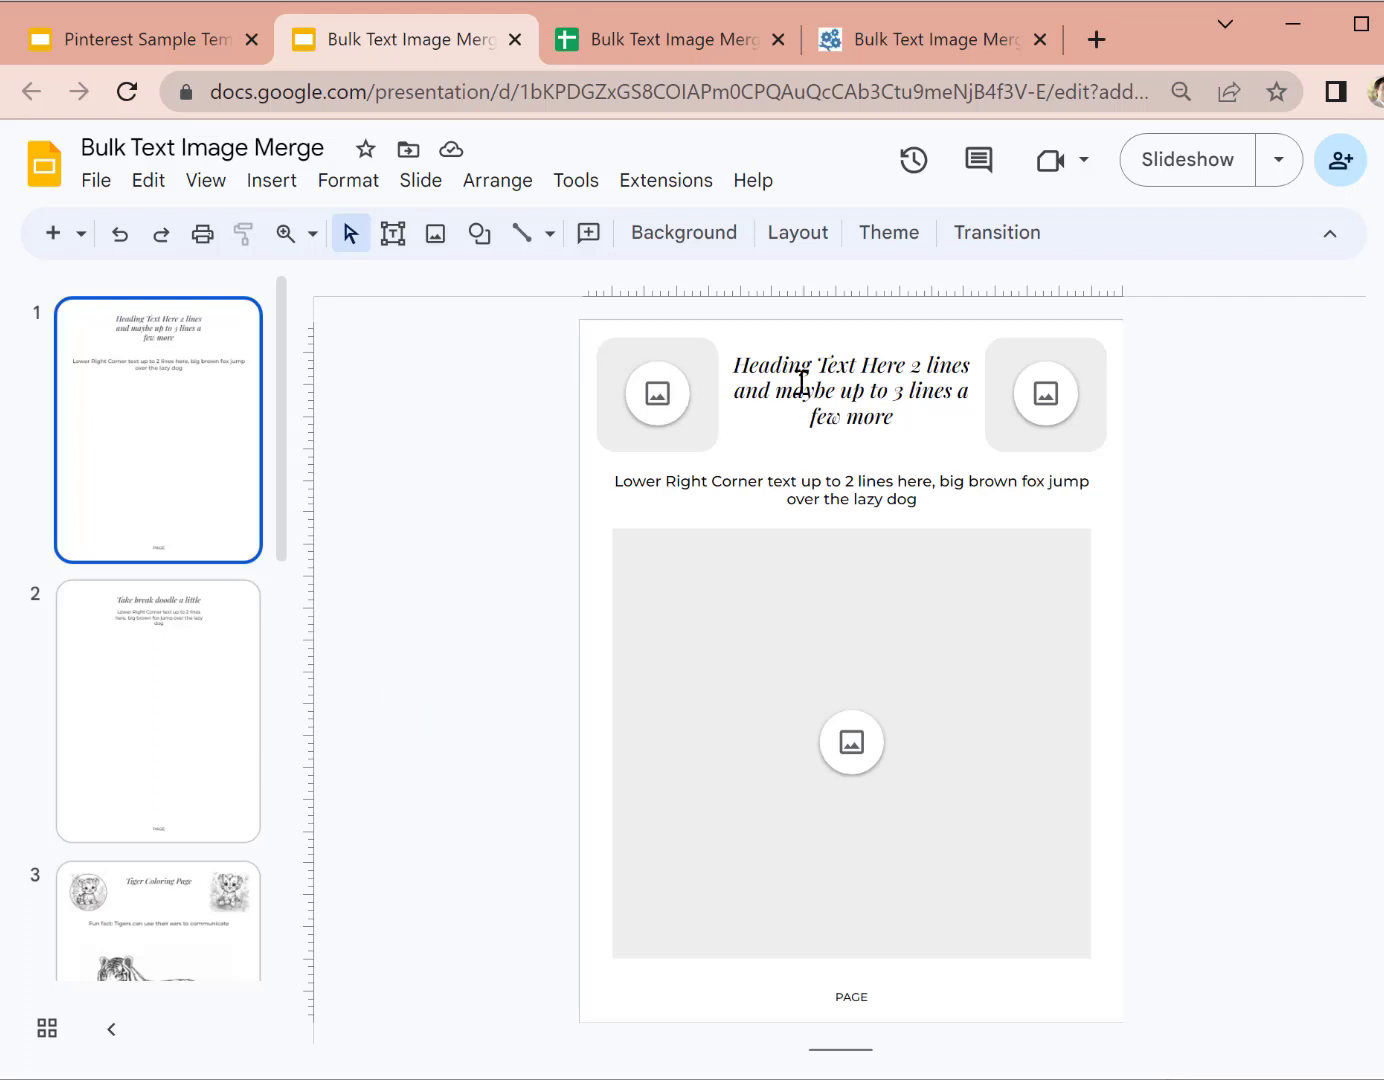
pyautogui.click(608, 418)
pyautogui.click(1048, 405)
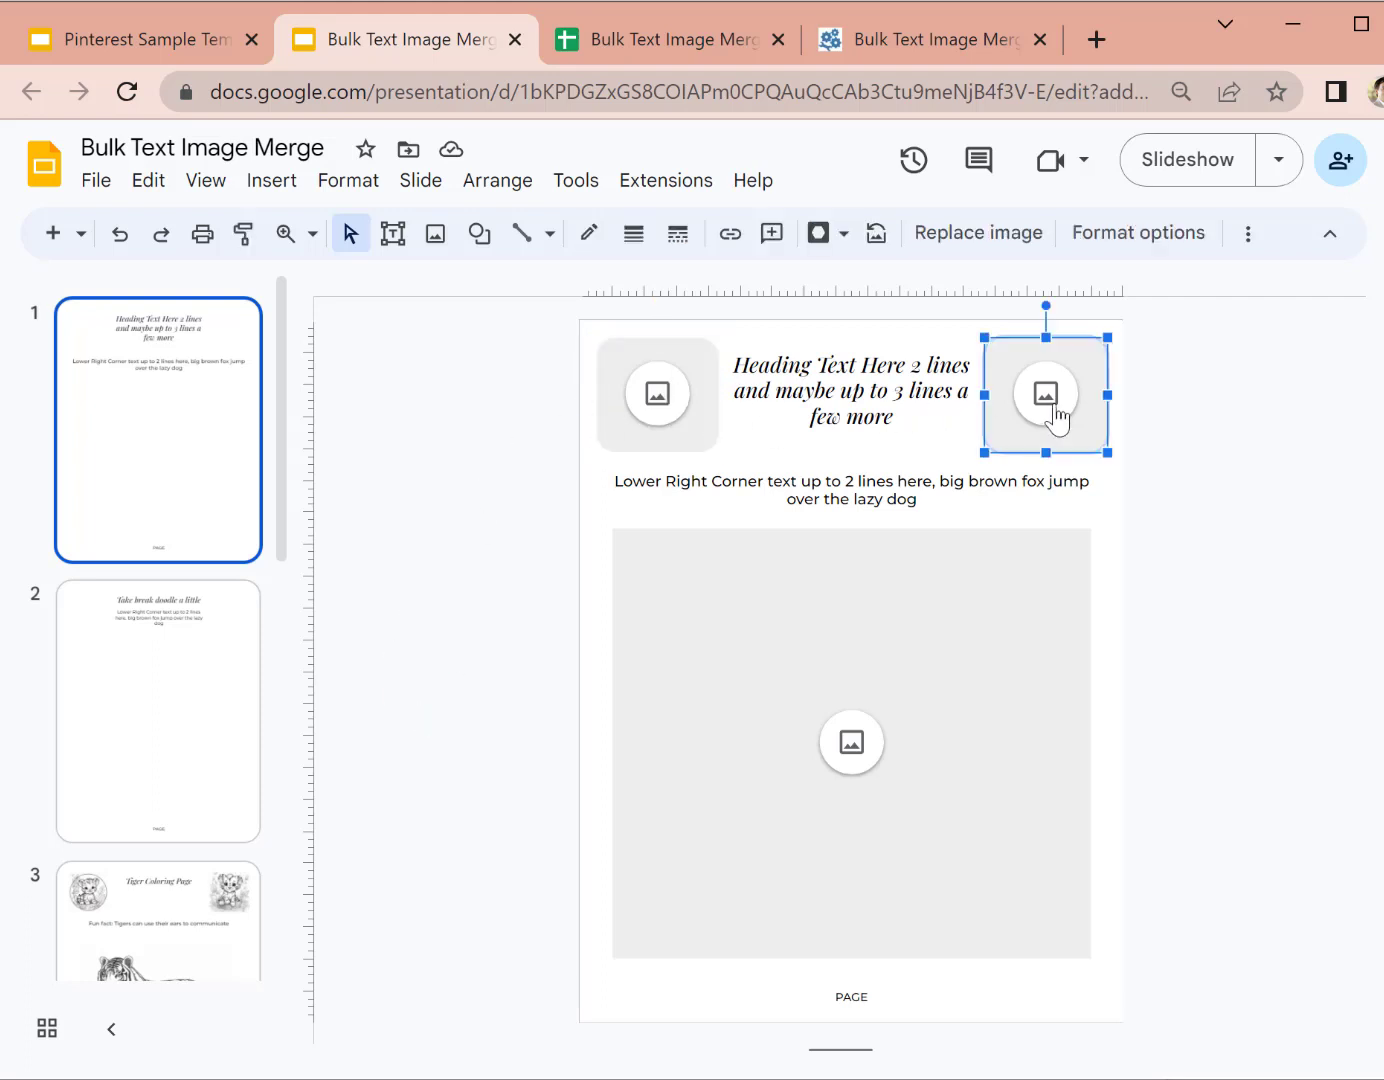
pyautogui.click(709, 412)
# Step: Inspect the heading, large central image placeholder, PAGE box and description text box on slide 1
pyautogui.click(866, 385)
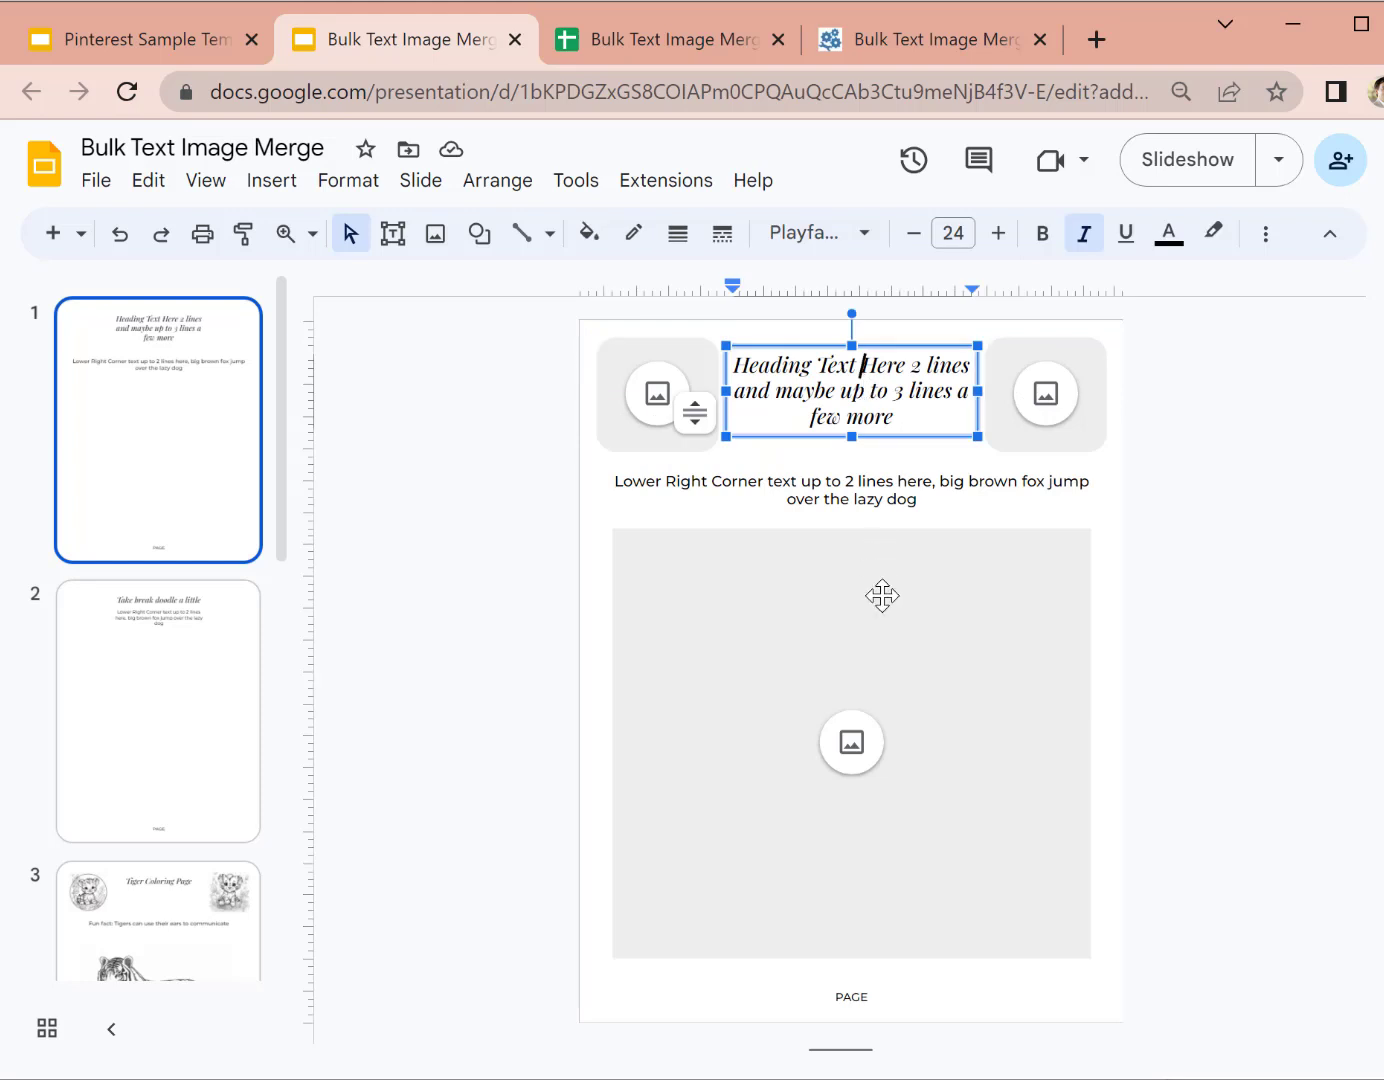
pyautogui.click(880, 595)
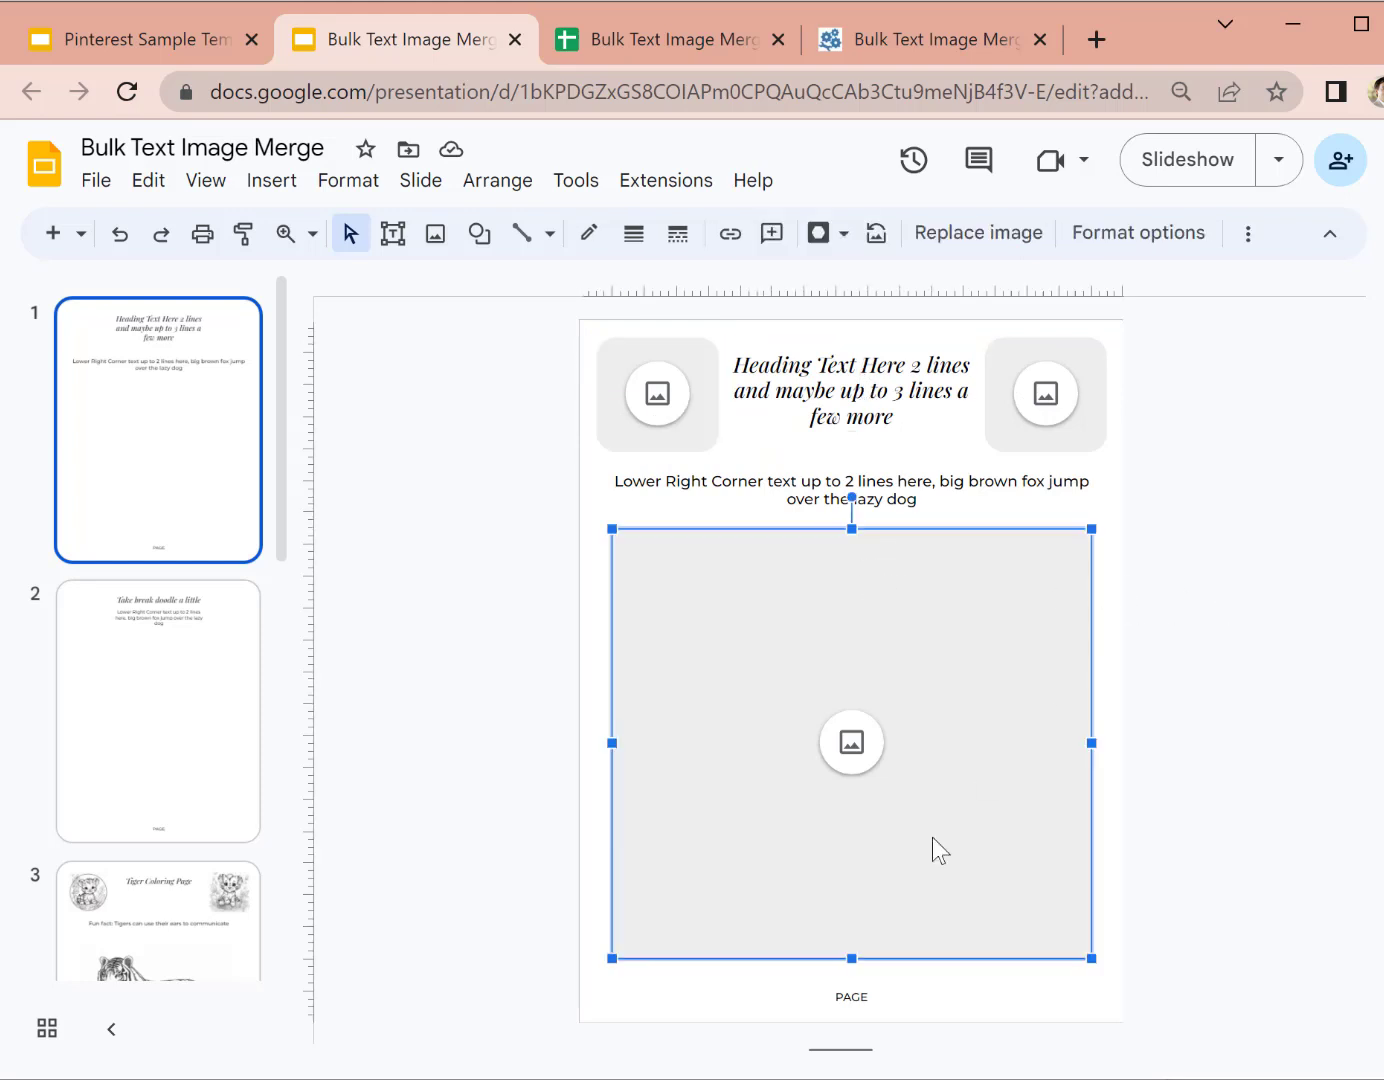
pyautogui.click(853, 995)
pyautogui.click(795, 722)
pyautogui.click(901, 490)
pyautogui.click(1138, 548)
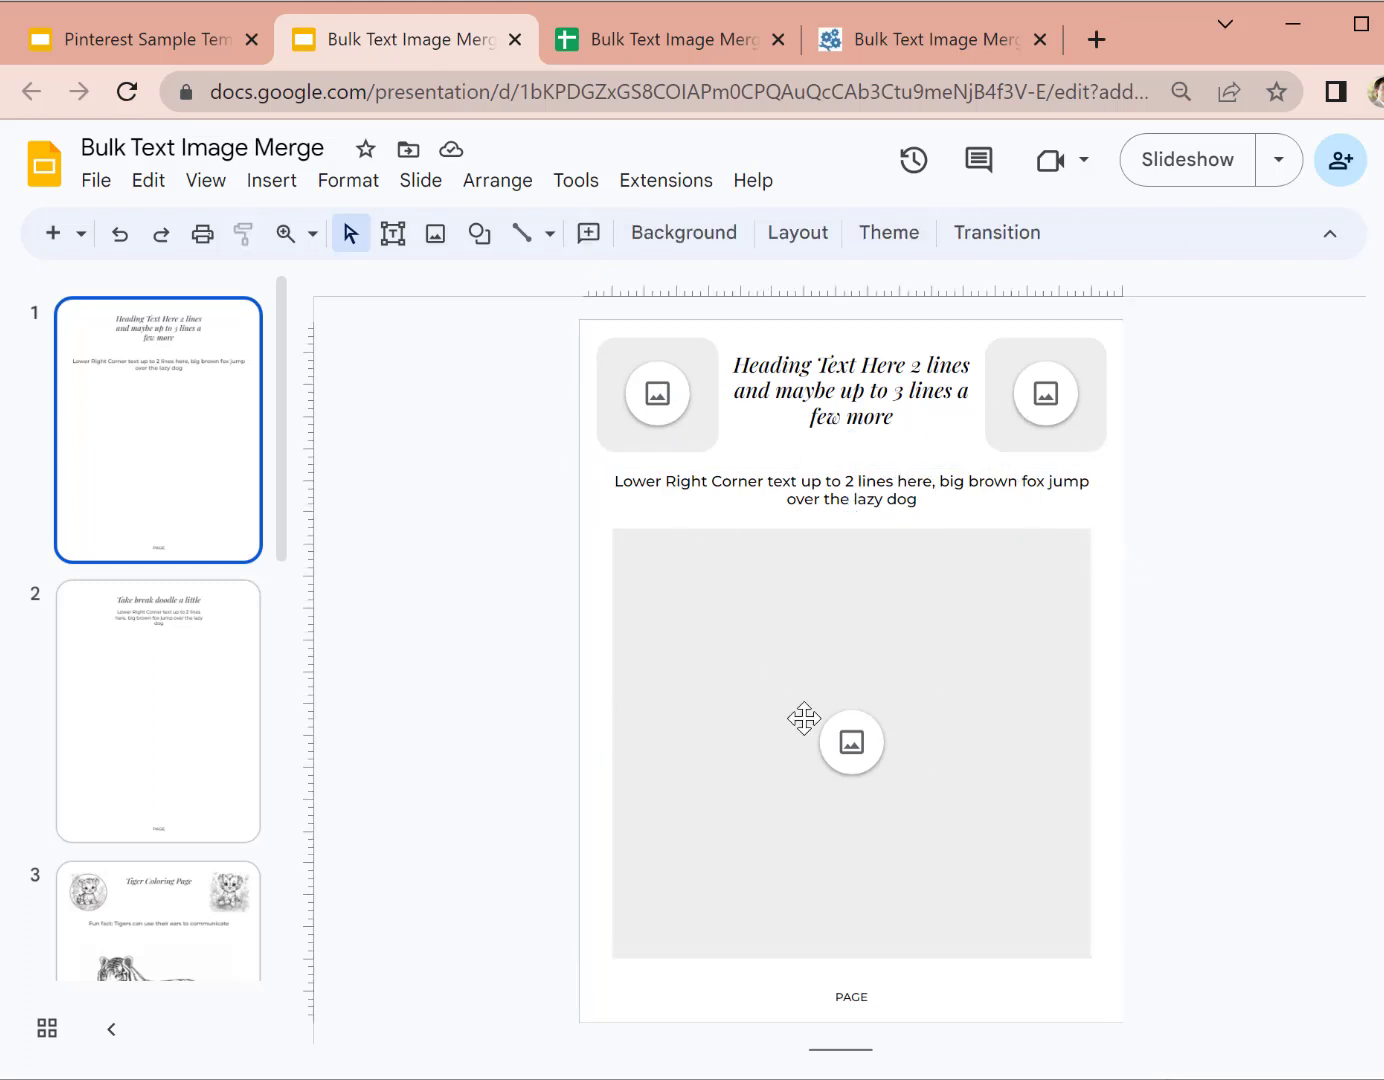
# Step: Inspect slide 3, the Tiger Coloring Page: both cub images, the large tiger drawing and fun-fact line
pyautogui.click(80, 895)
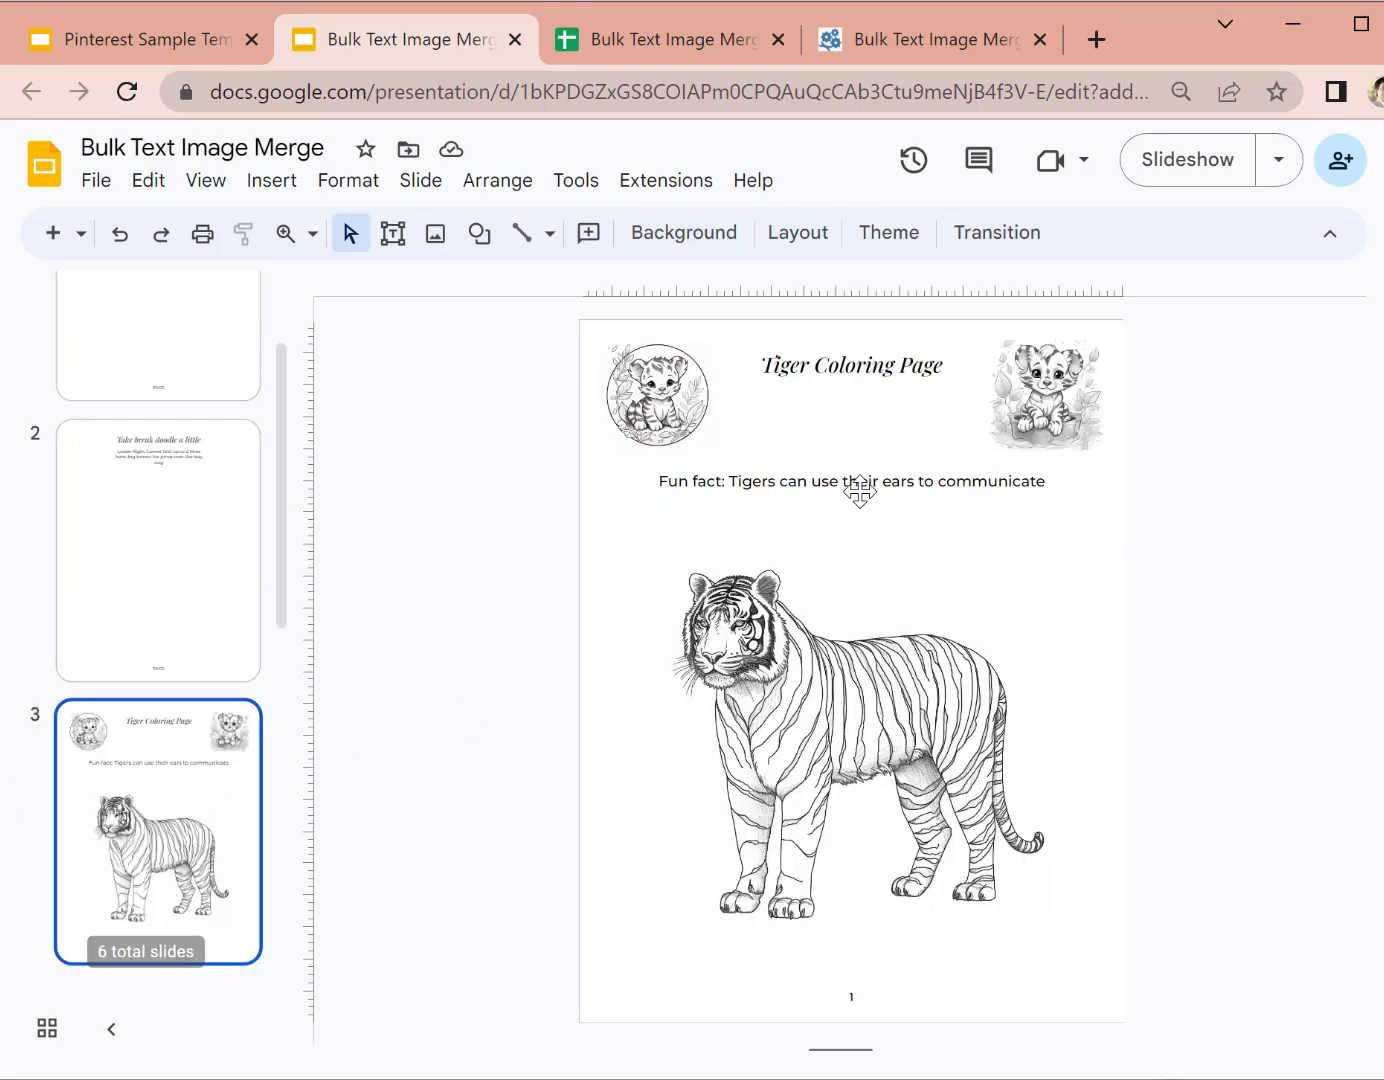
pyautogui.click(672, 406)
pyautogui.click(1056, 391)
pyautogui.click(886, 600)
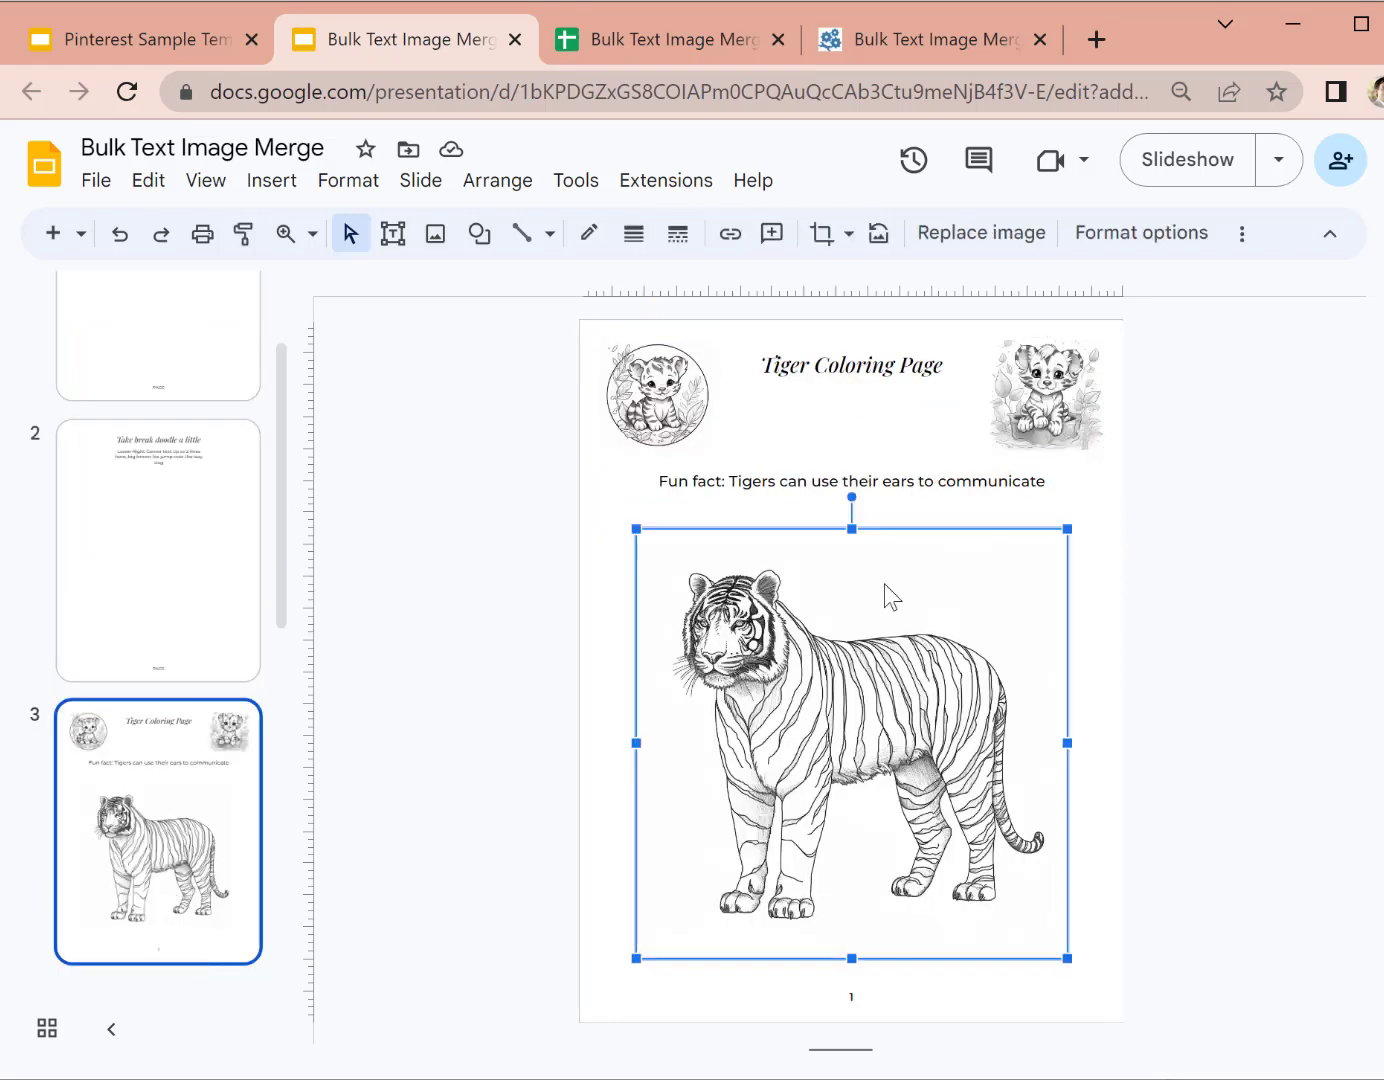
pyautogui.click(906, 483)
pyautogui.click(240, 739)
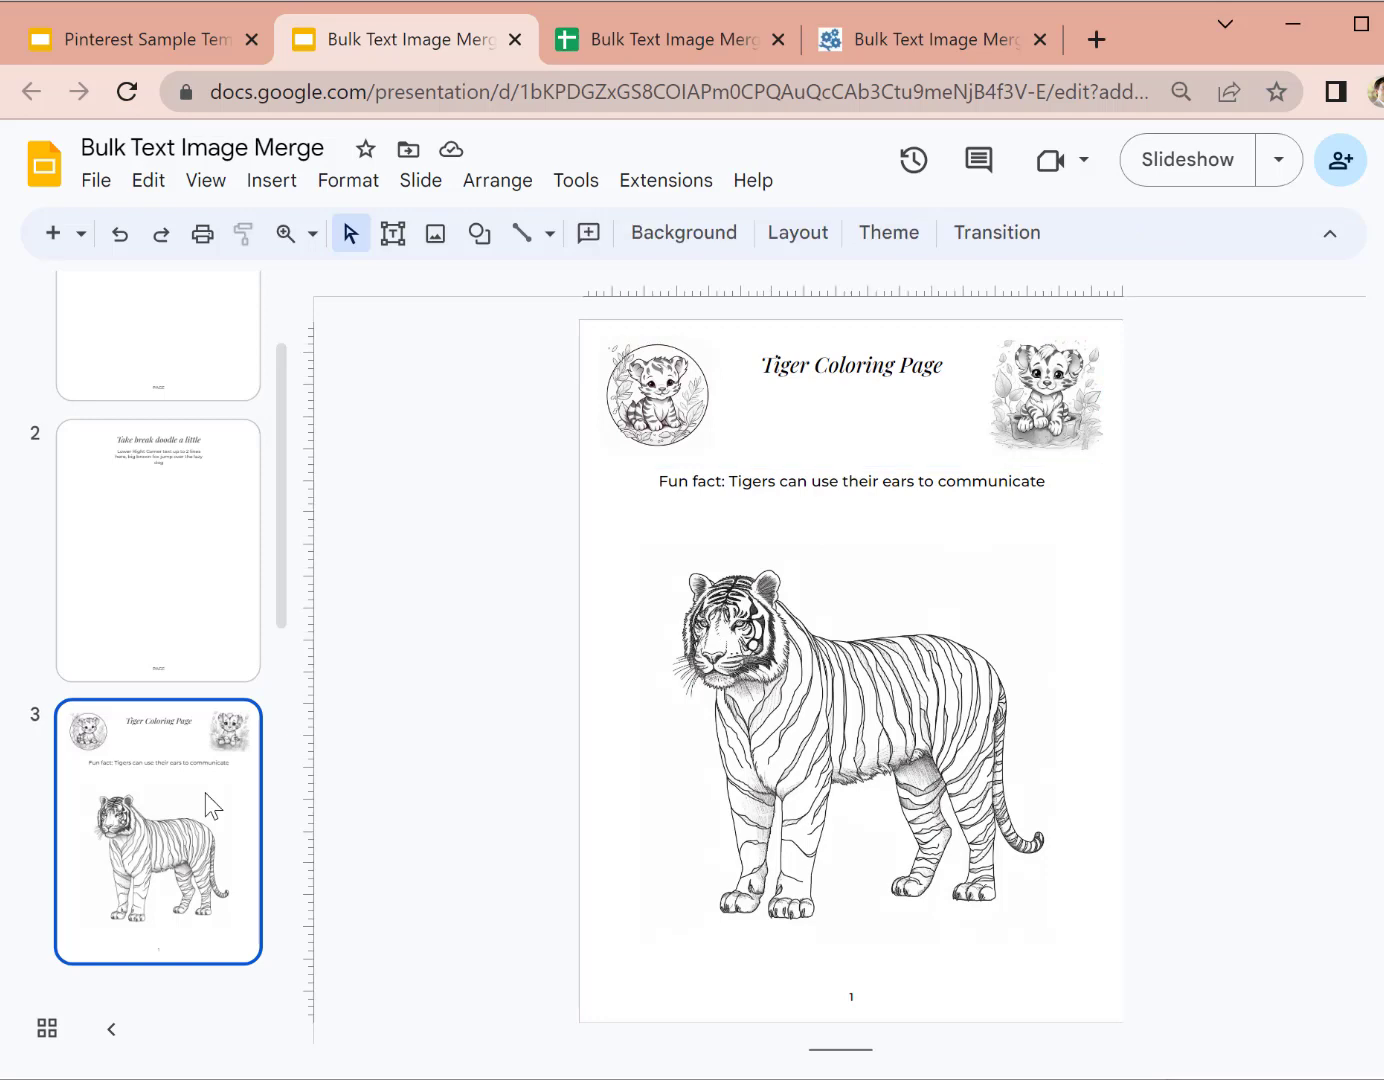
# Step: View slide 5, Tiger 2, then switch to the add-on's addonsuite.com page
pyautogui.scroll(-4, 210, 805)
pyautogui.scroll(-3, 191, 890)
pyautogui.click(128, 760)
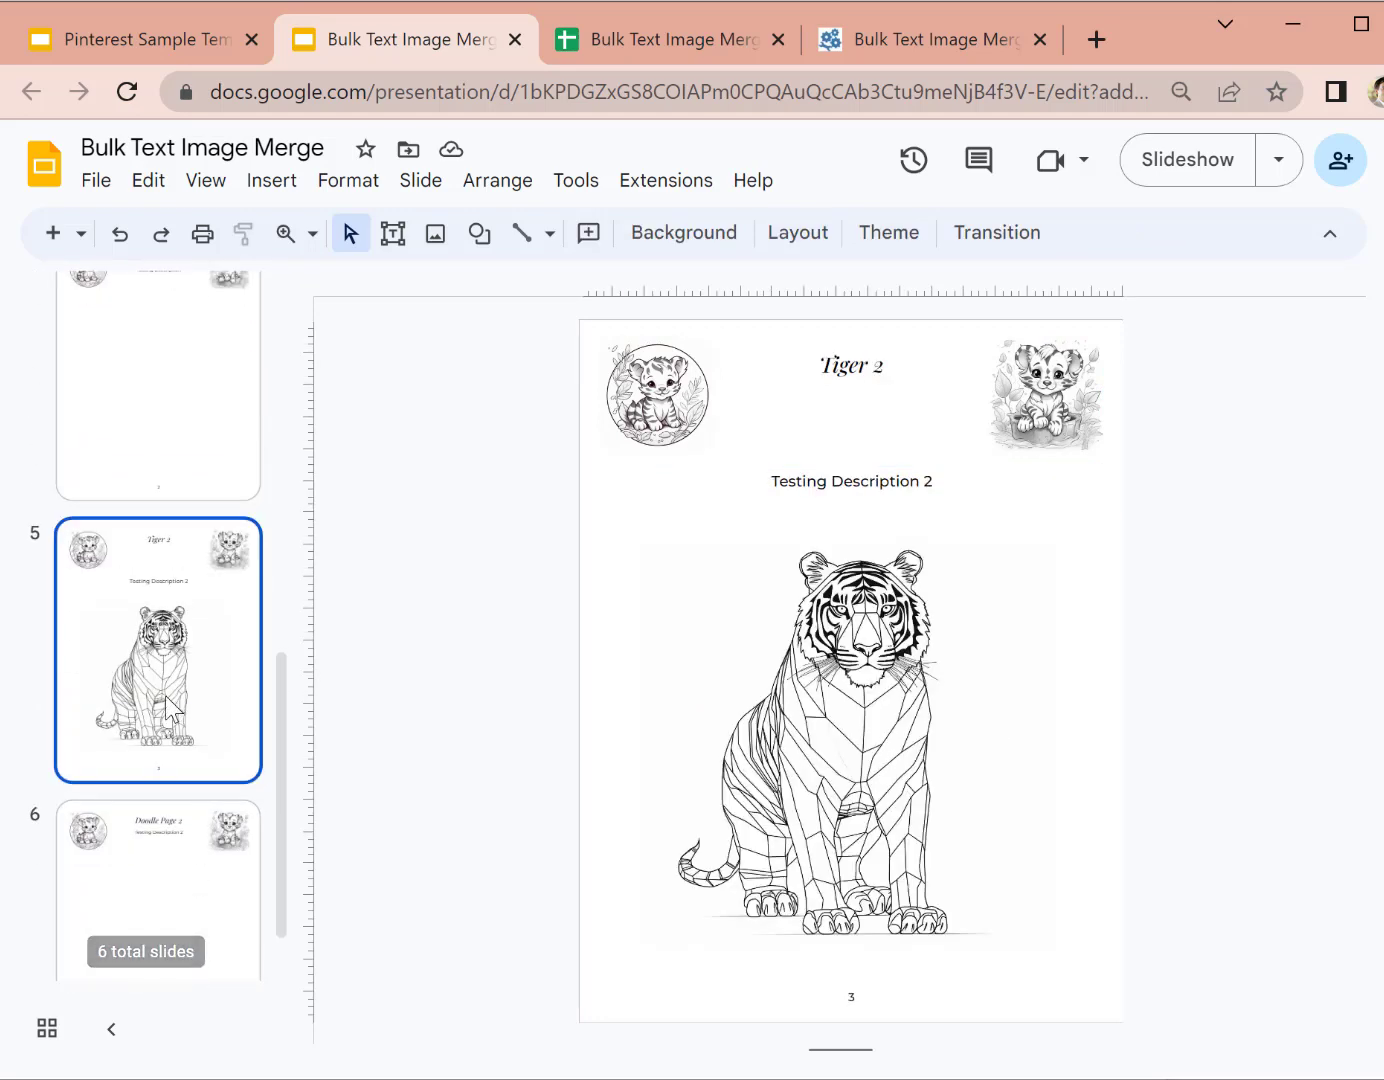
pyautogui.scroll(-1, 135, 763)
pyautogui.scroll(5, 172, 550)
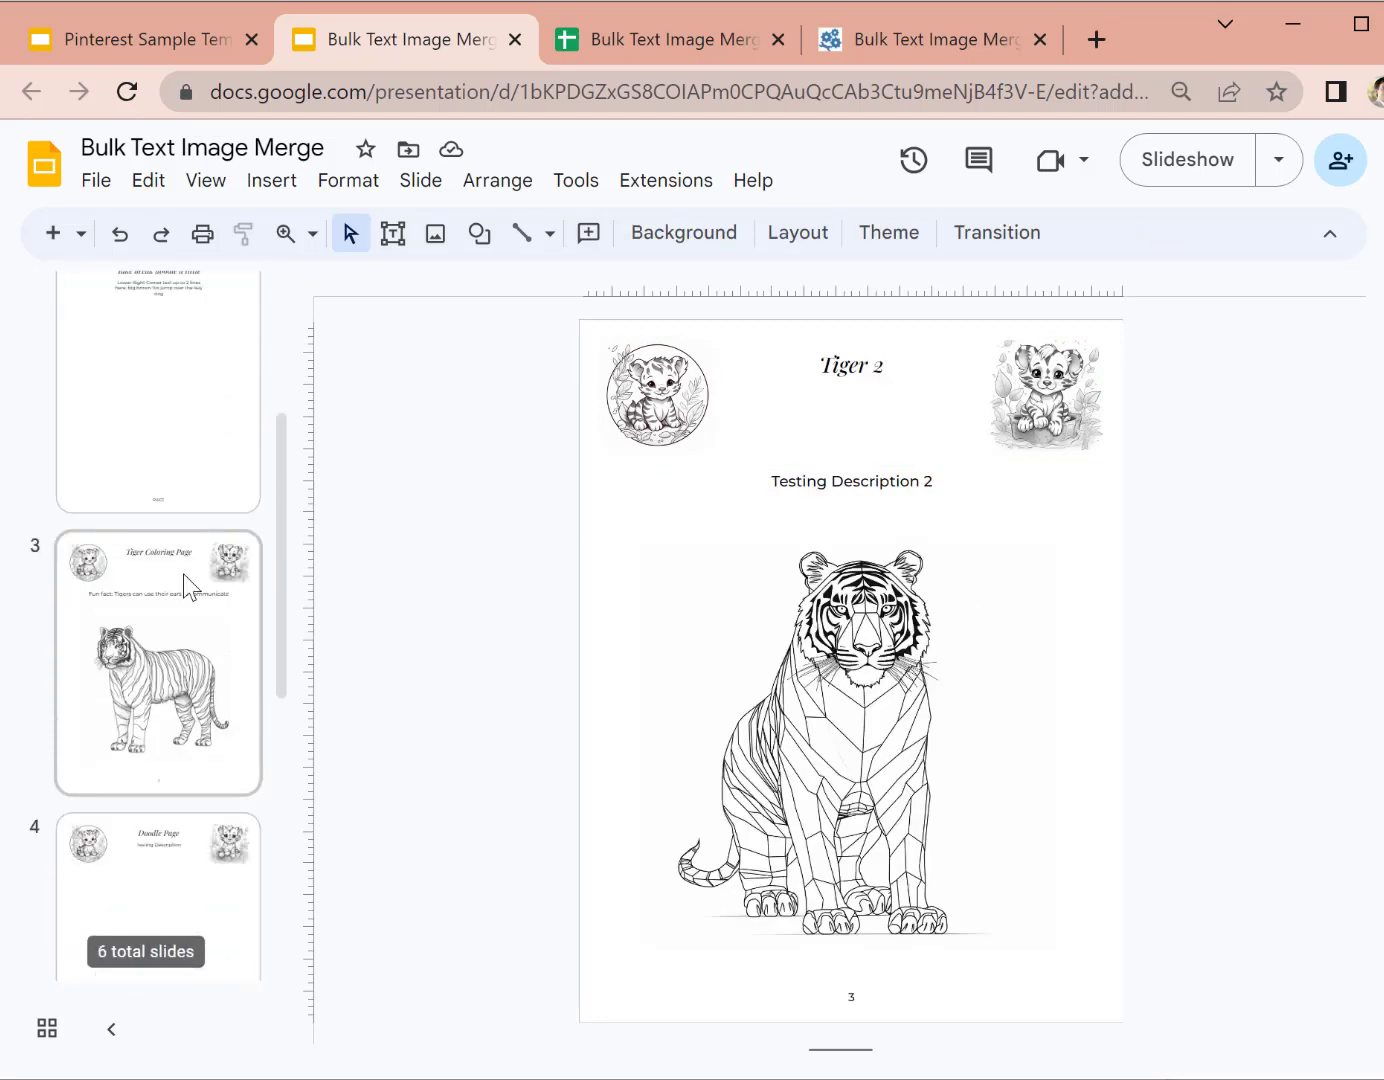
pyautogui.scroll(3, 195, 578)
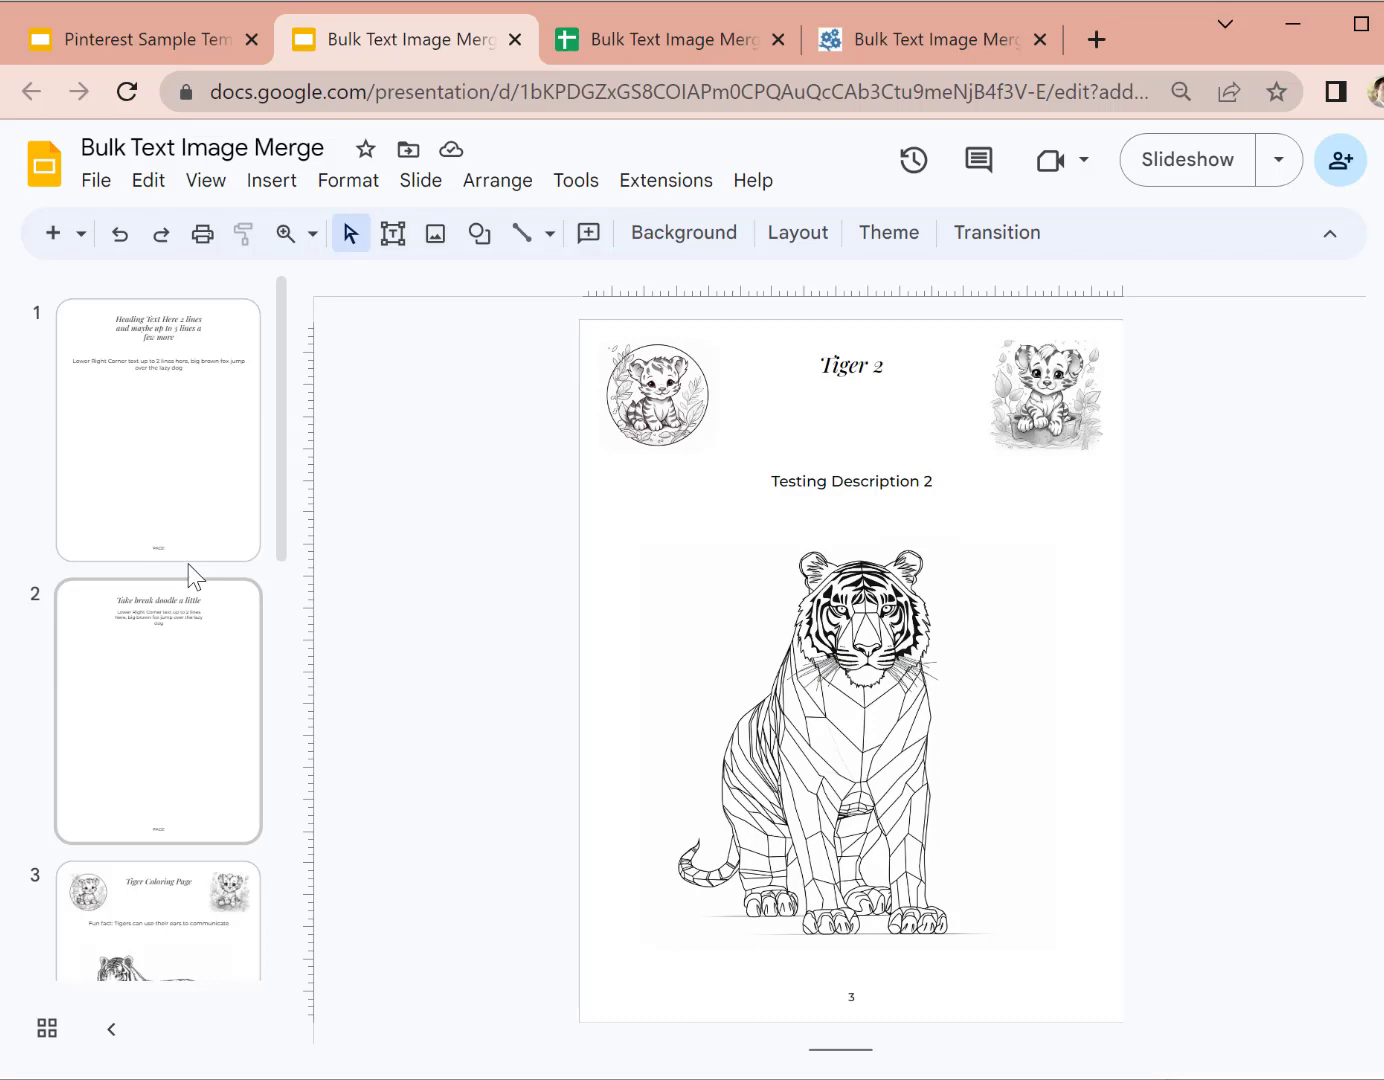
pyautogui.click(205, 41)
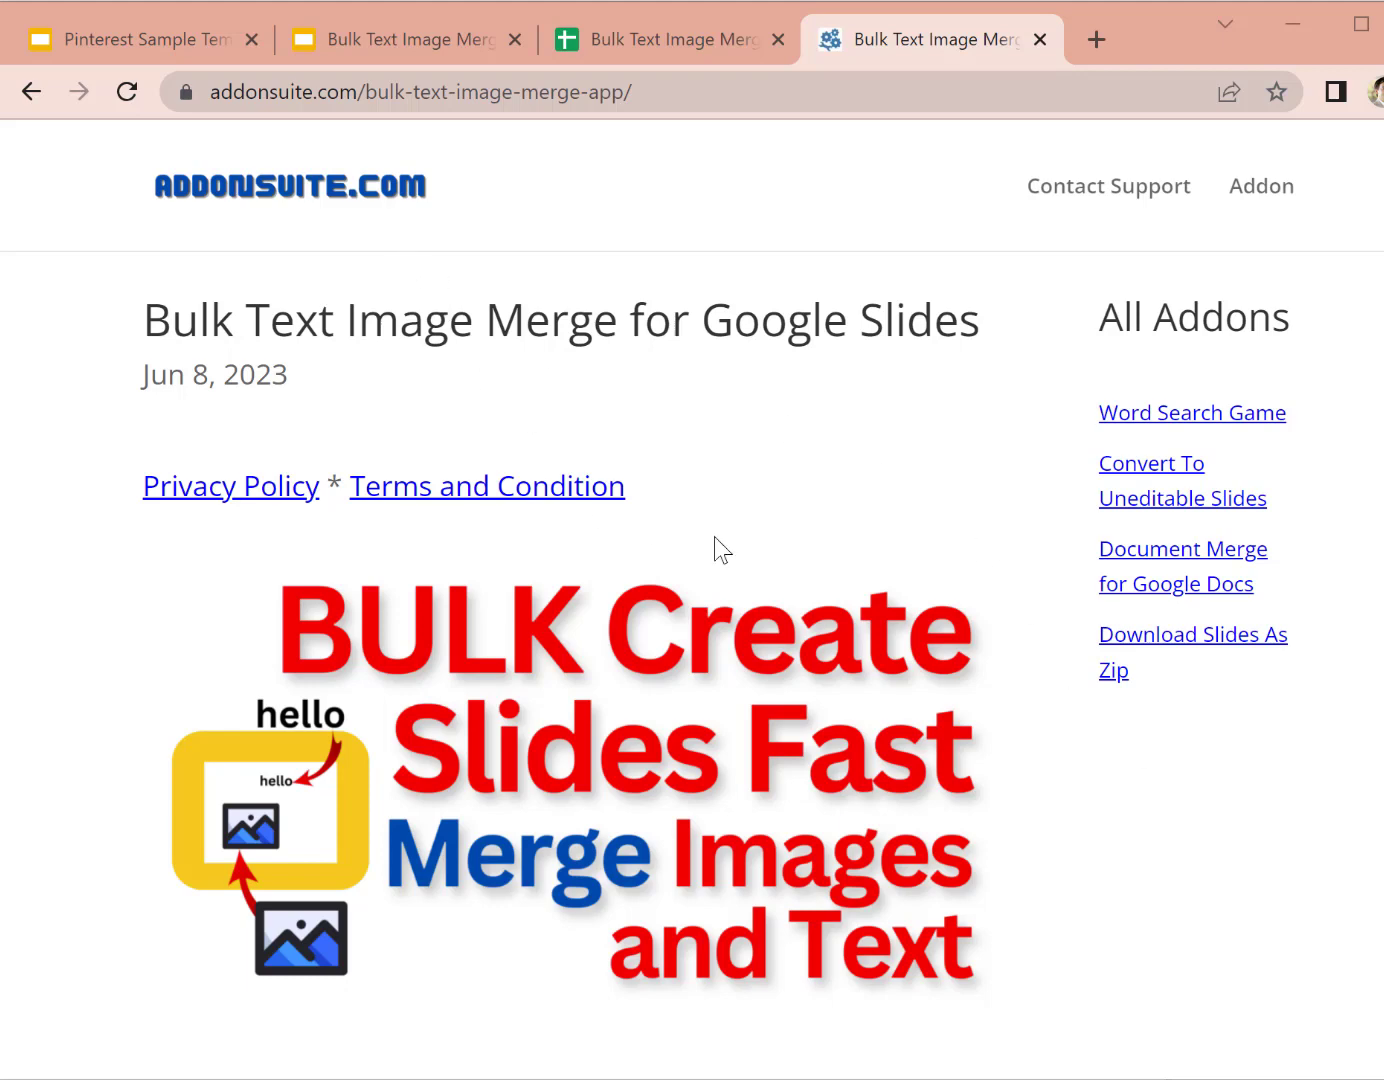
# Step: Return to the Pinterest Sample Template deck and view Product X, the filled-in New Product slide and its template
pyautogui.click(128, 47)
pyautogui.click(219, 574)
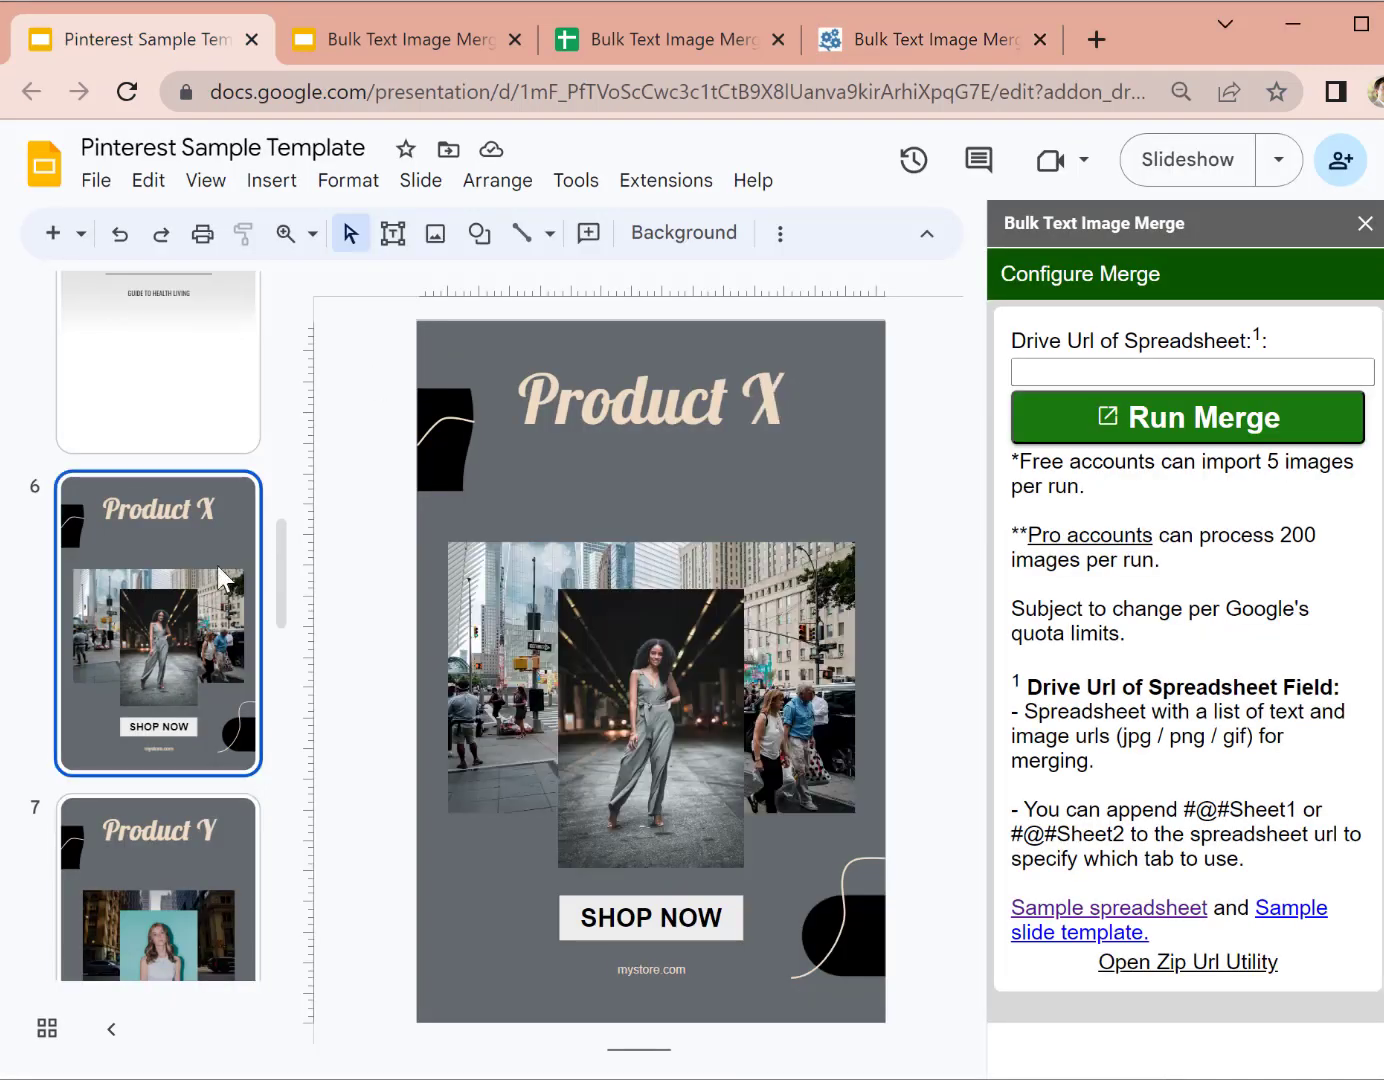
pyautogui.scroll(5, 218, 572)
pyautogui.scroll(3, 237, 633)
pyautogui.click(237, 633)
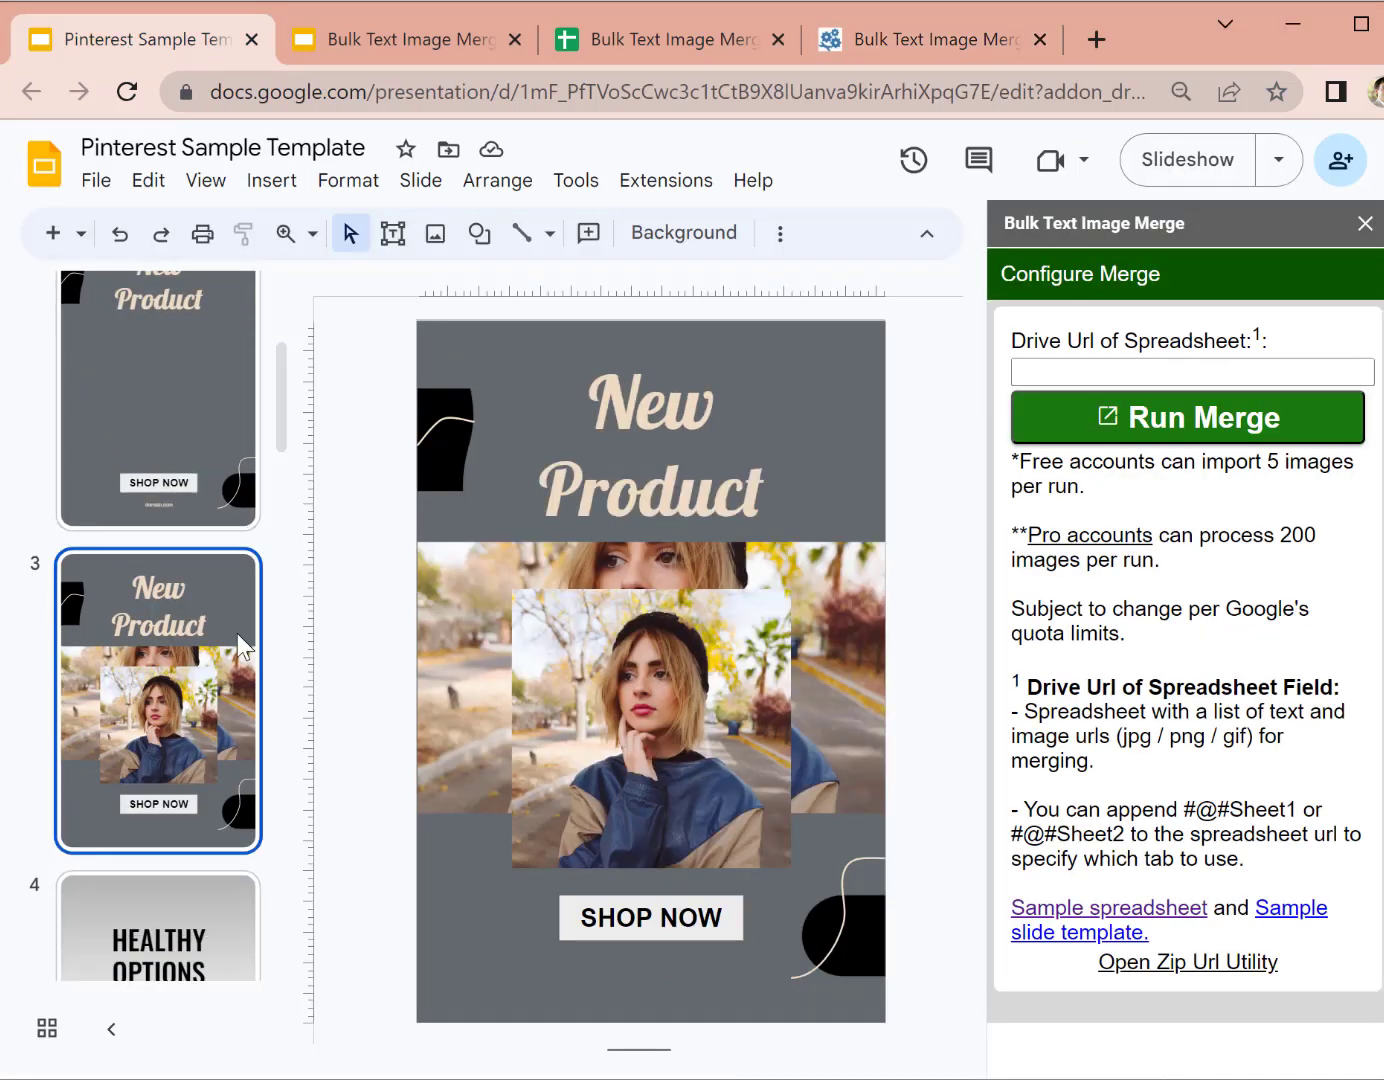
pyautogui.scroll(2, 160, 483)
pyautogui.click(160, 482)
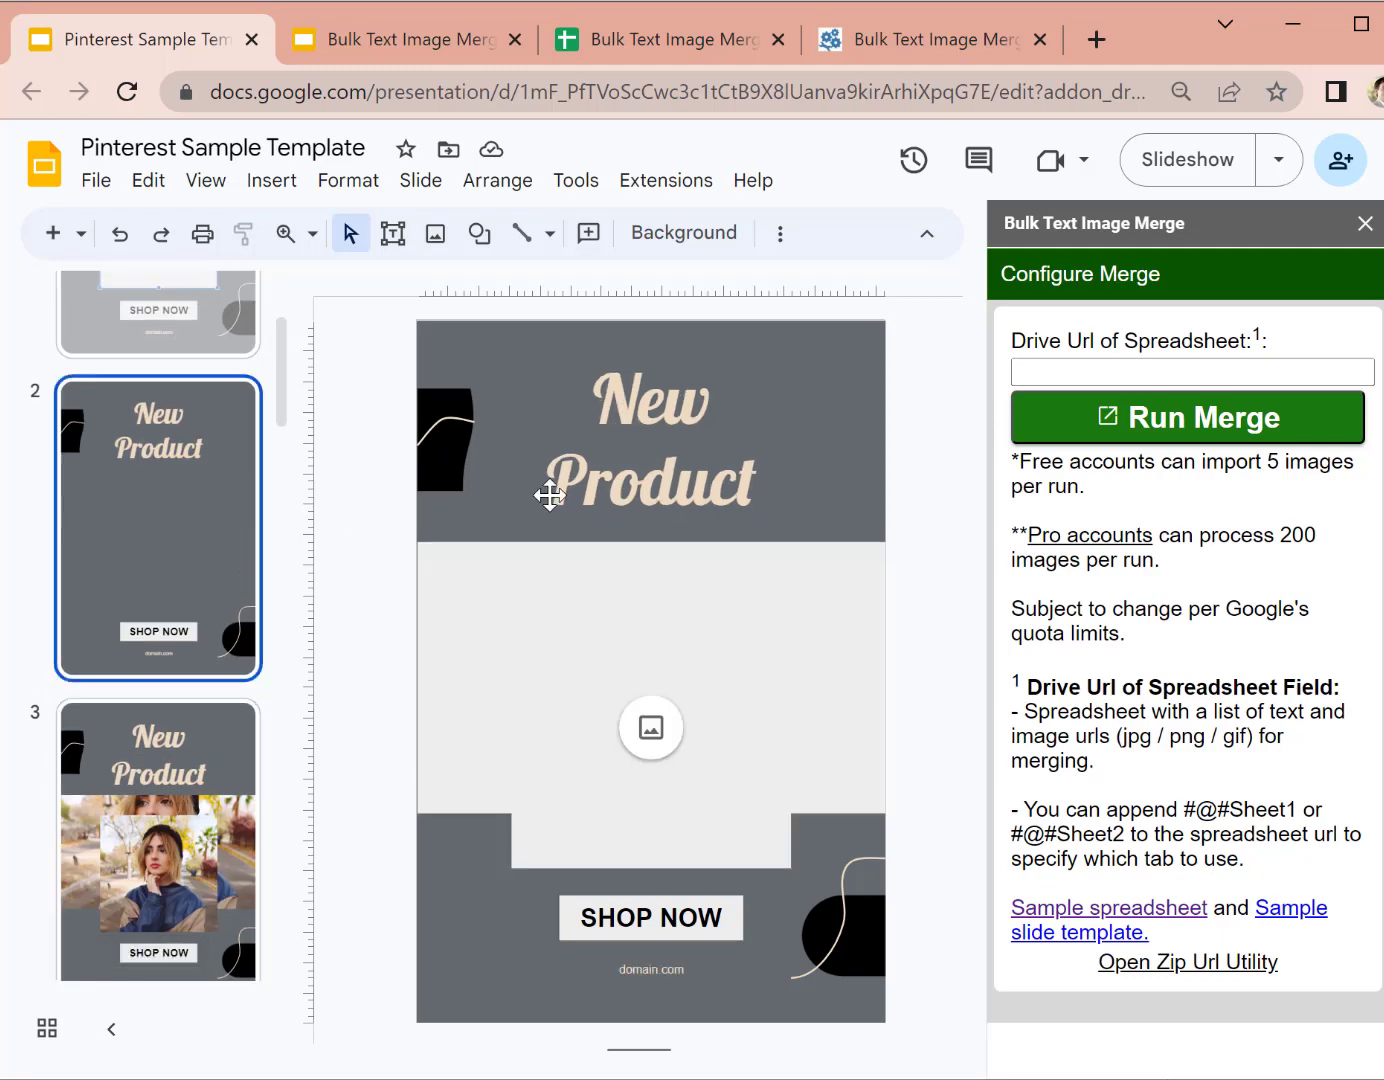
# Step: Compare the HEALTHY OPTIONS lemon slide and template with the New Product slides, ending on the New Product template
pyautogui.scroll(-3, 148, 706)
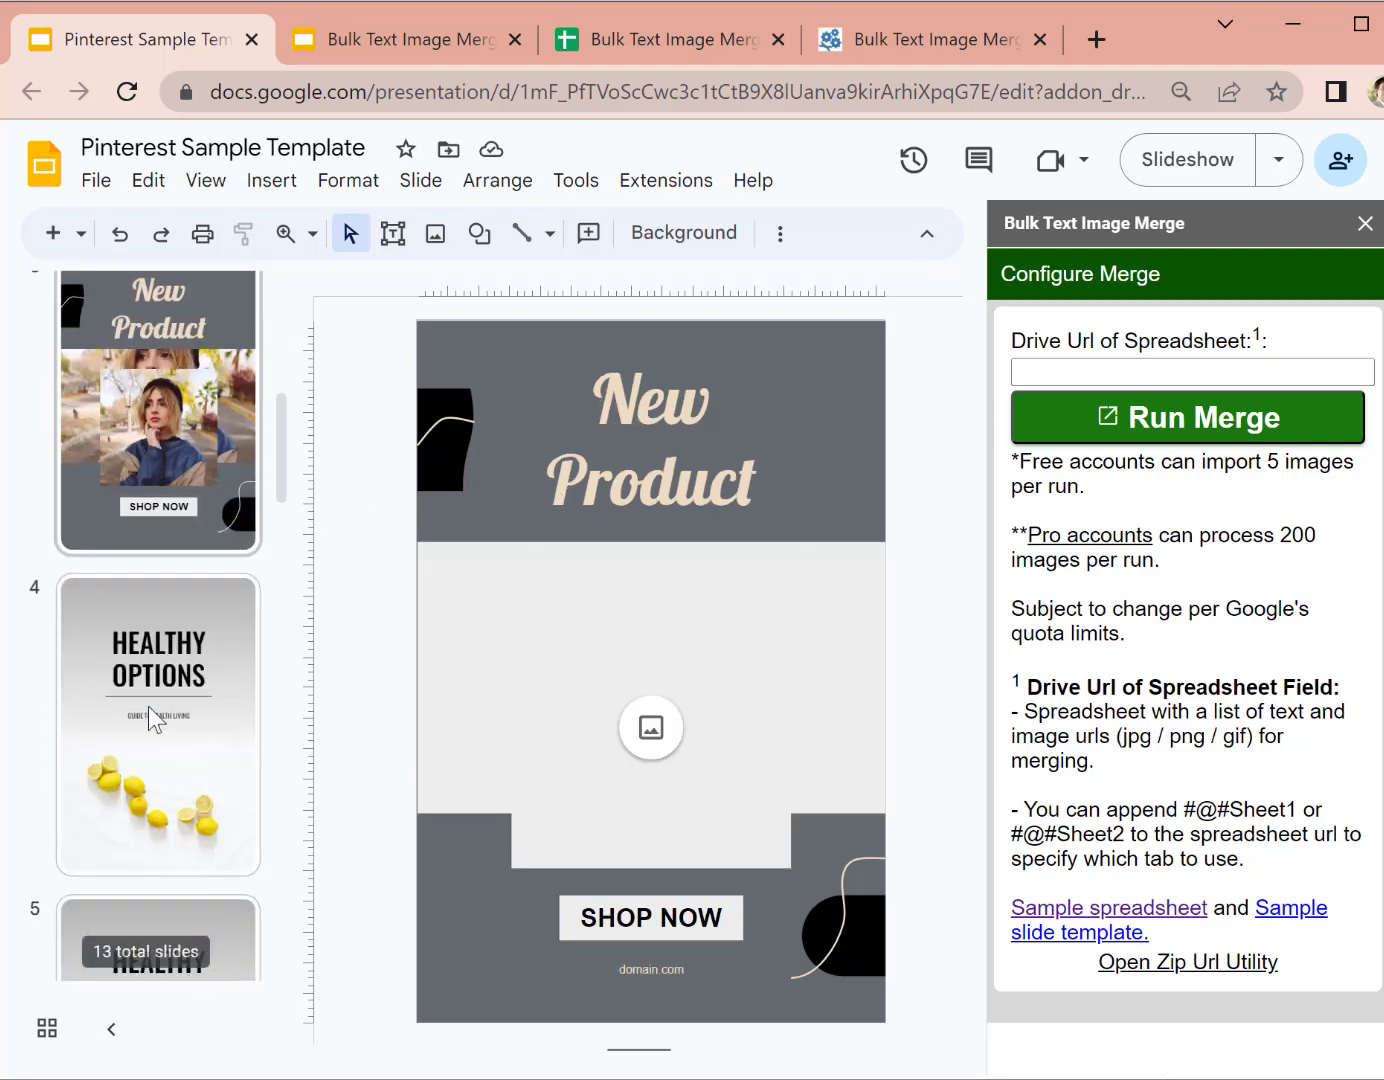
pyautogui.scroll(3, 180, 579)
pyautogui.scroll(-5, 172, 606)
pyautogui.click(163, 671)
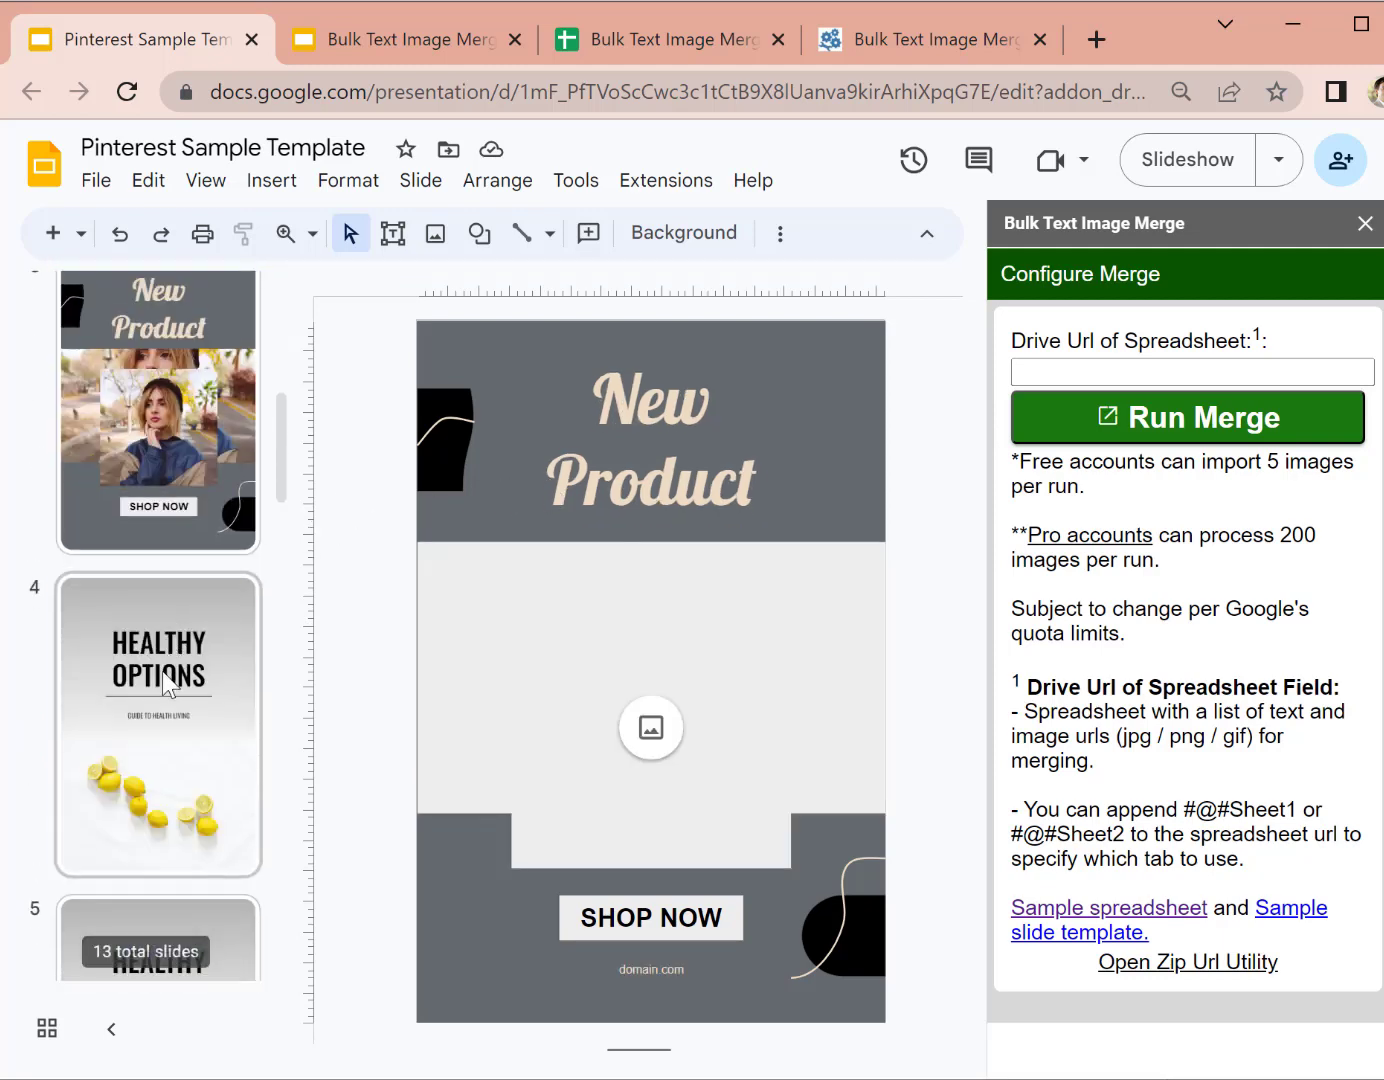
pyautogui.scroll(3, 163, 654)
pyautogui.scroll(4, 163, 654)
pyautogui.click(160, 700)
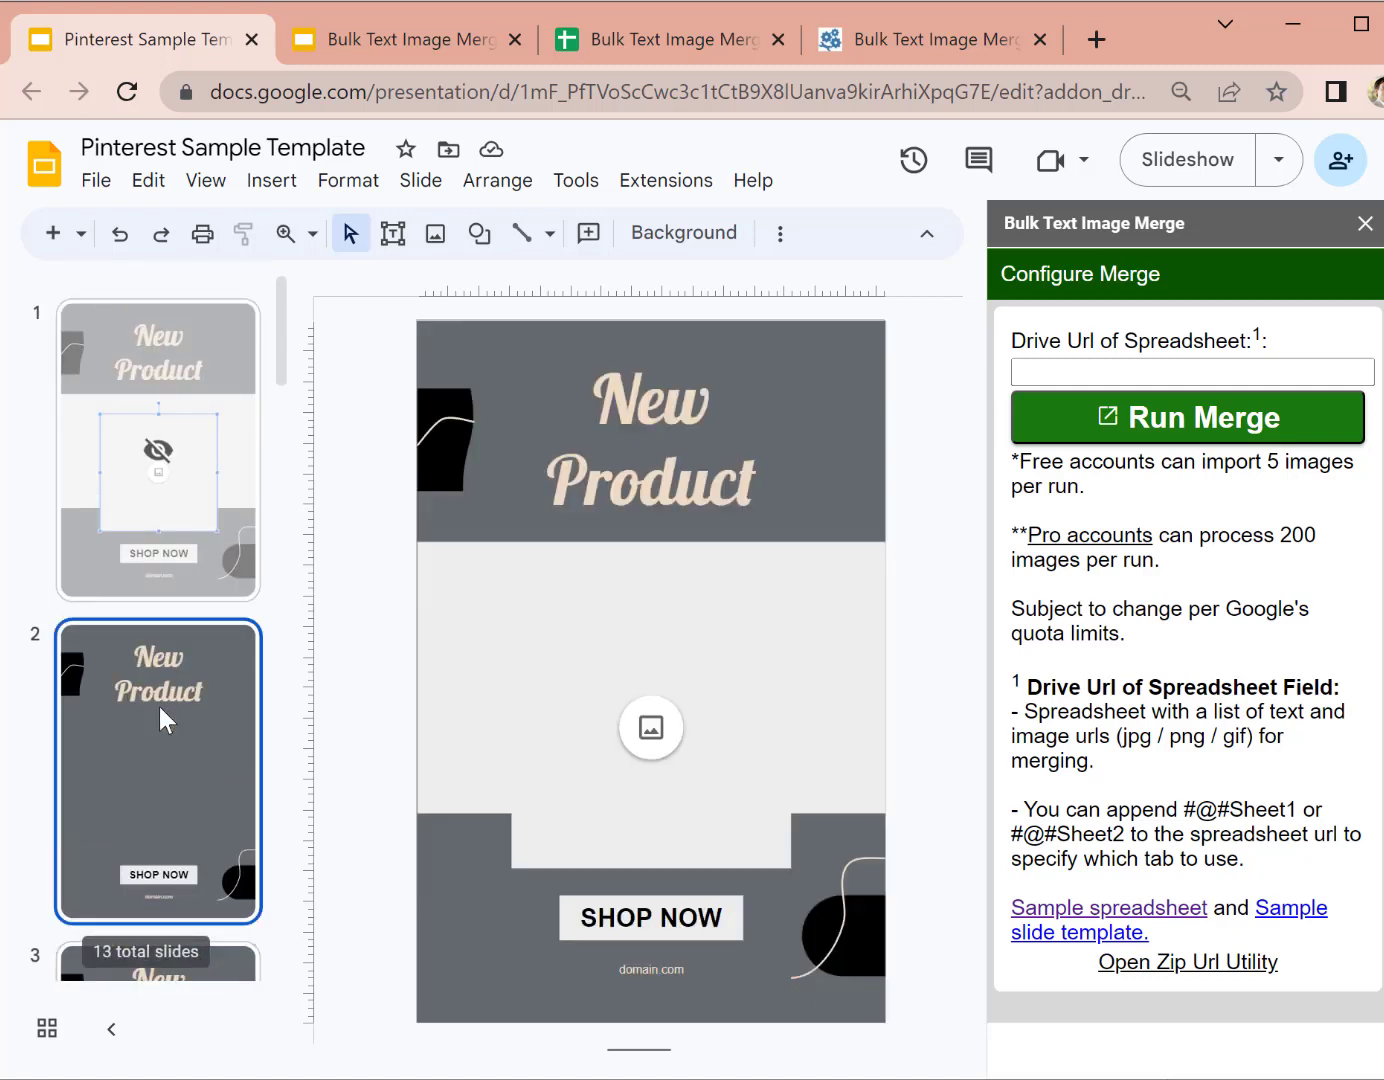
pyautogui.scroll(-7, 167, 715)
pyautogui.click(172, 731)
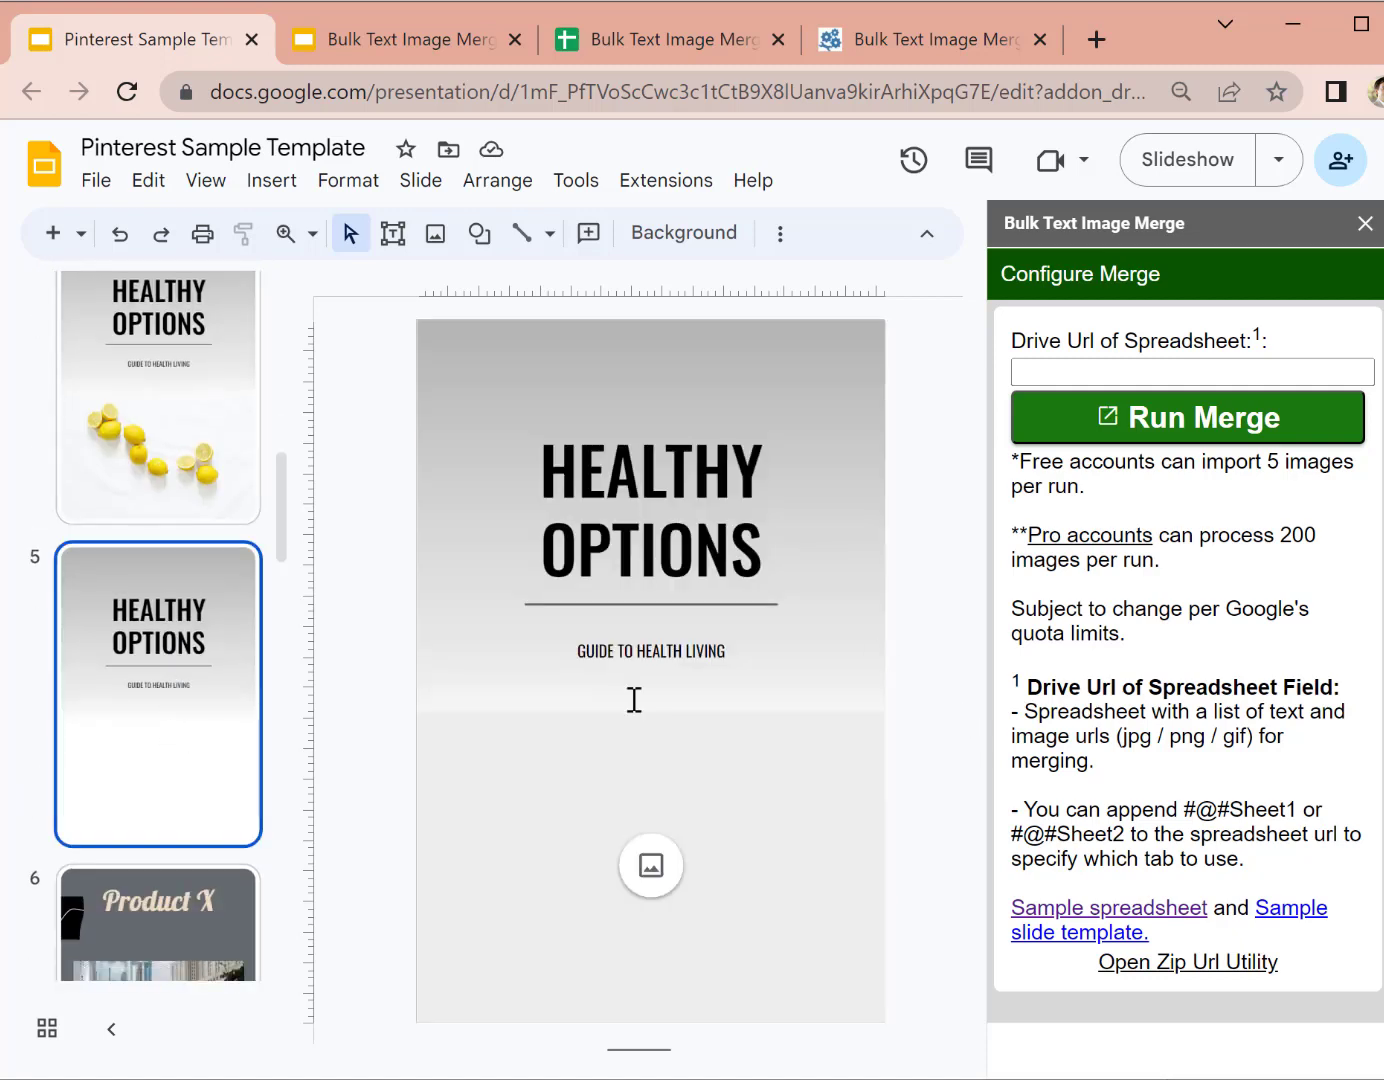
pyautogui.scroll(4, 160, 640)
pyautogui.click(167, 562)
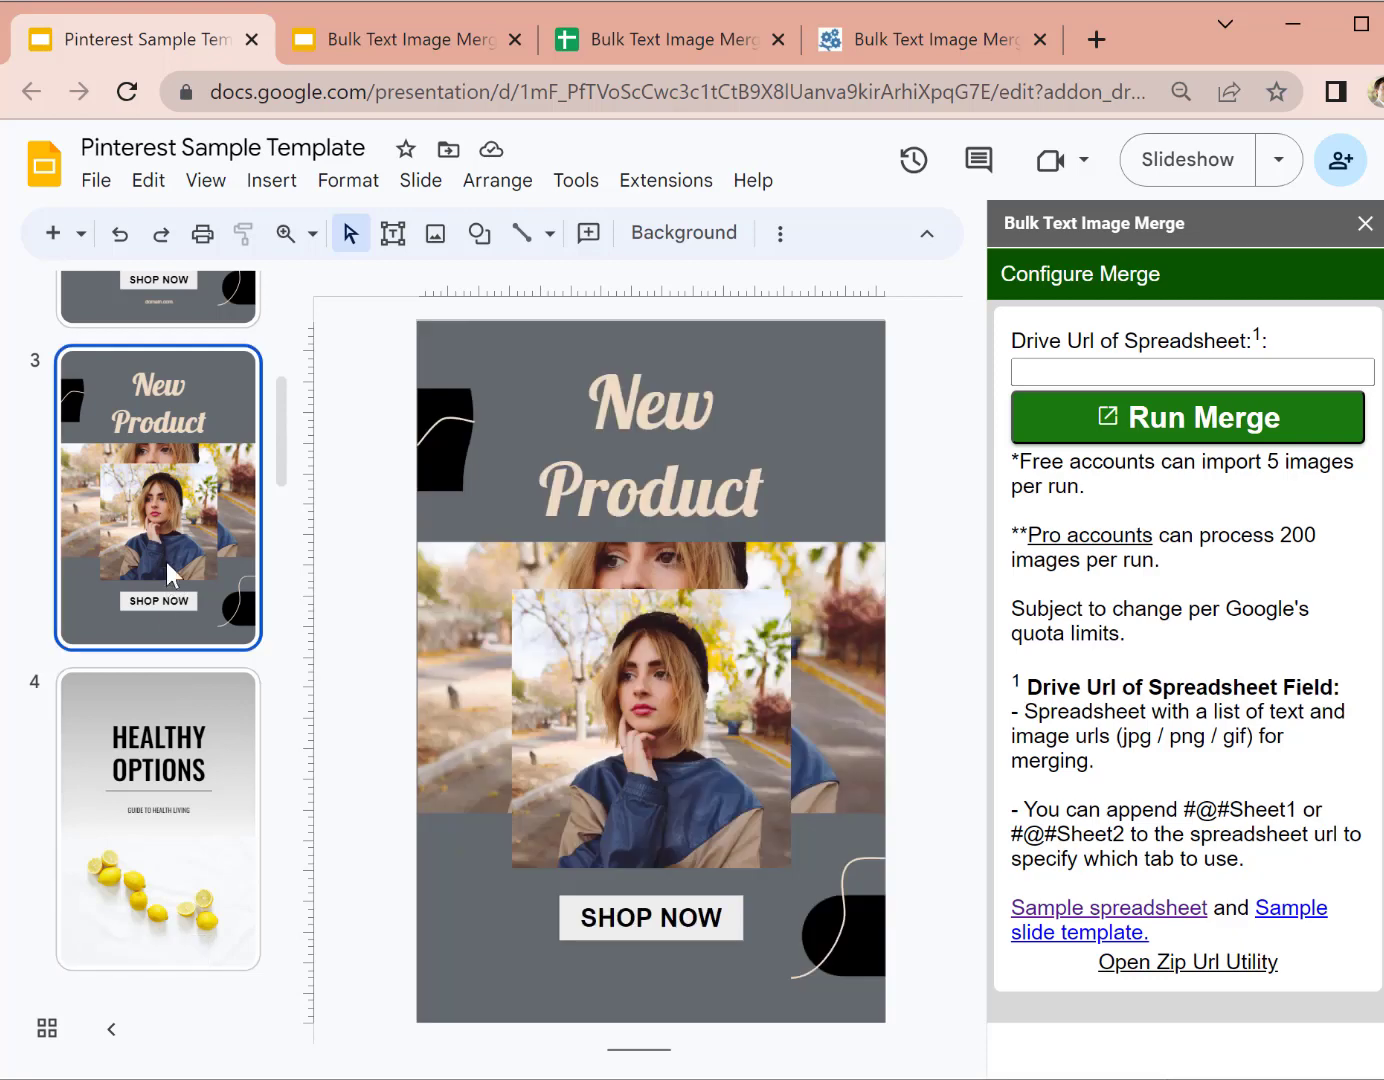
pyautogui.scroll(3, 165, 550)
pyautogui.click(162, 538)
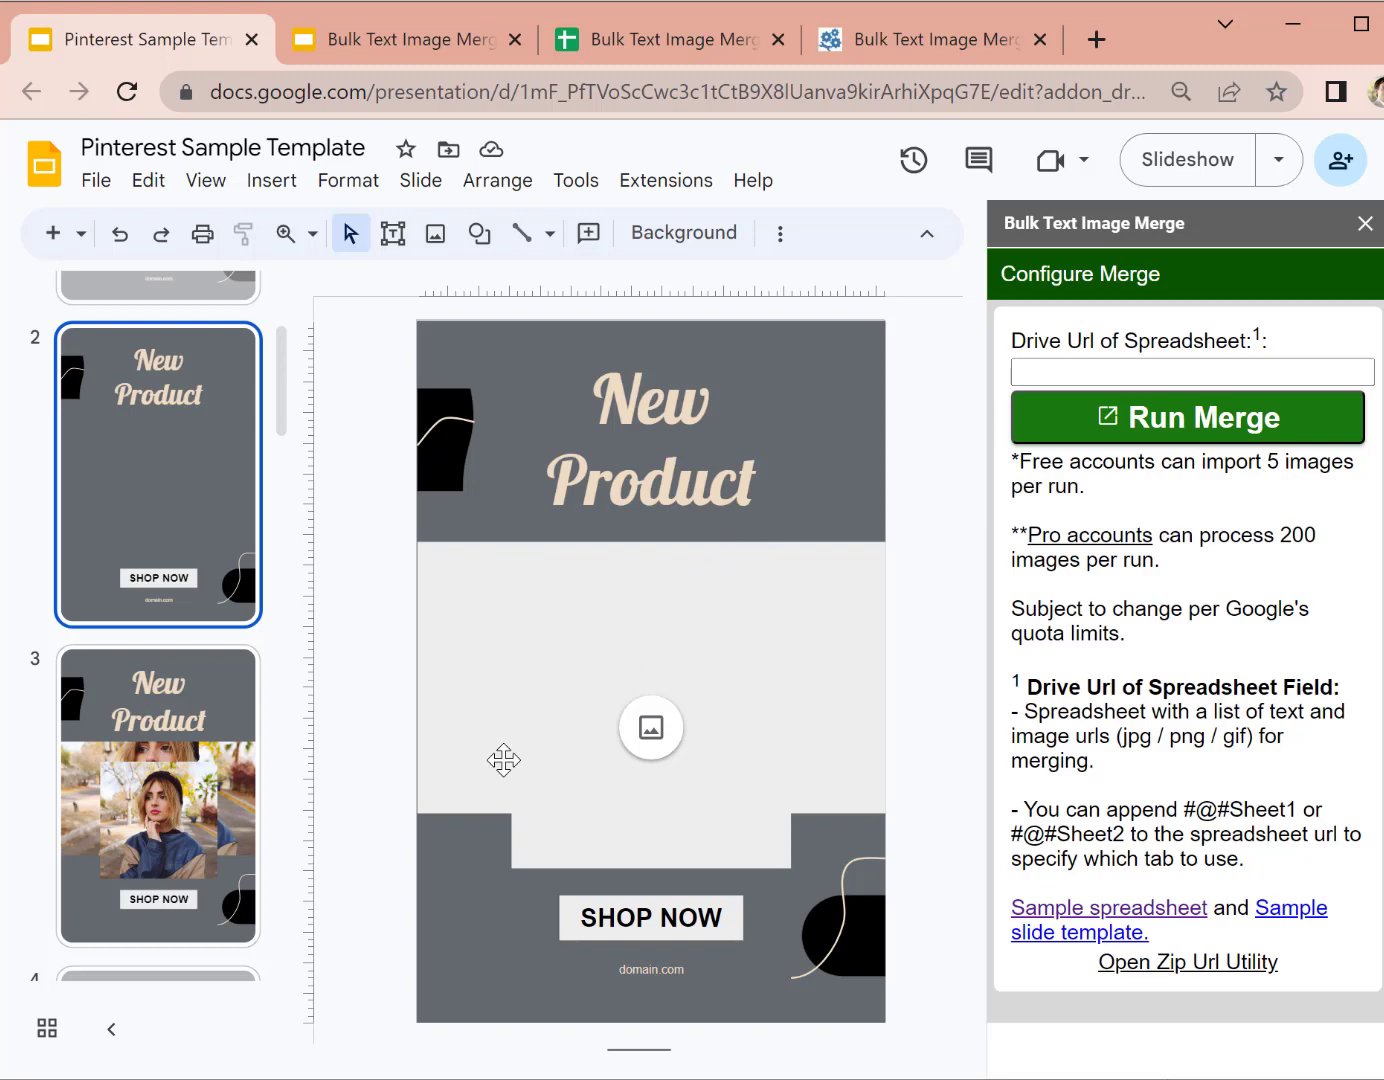
# Step: Close the merge panel and narrow the New Product title box from both sides, clear of the black shape
pyautogui.click(1365, 223)
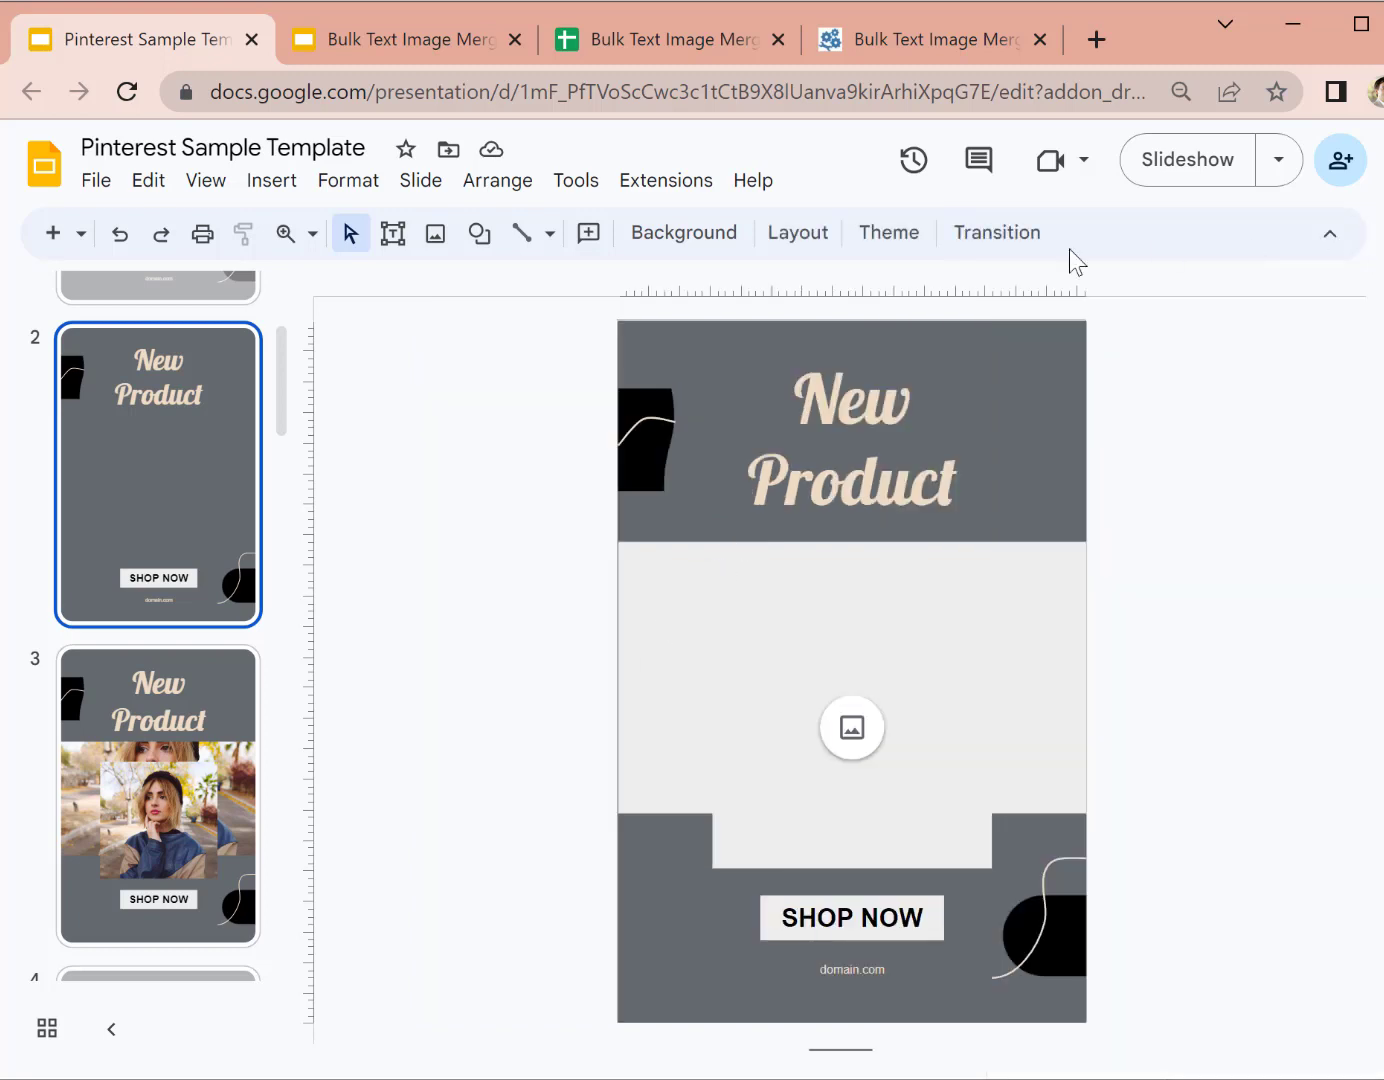
pyautogui.click(897, 404)
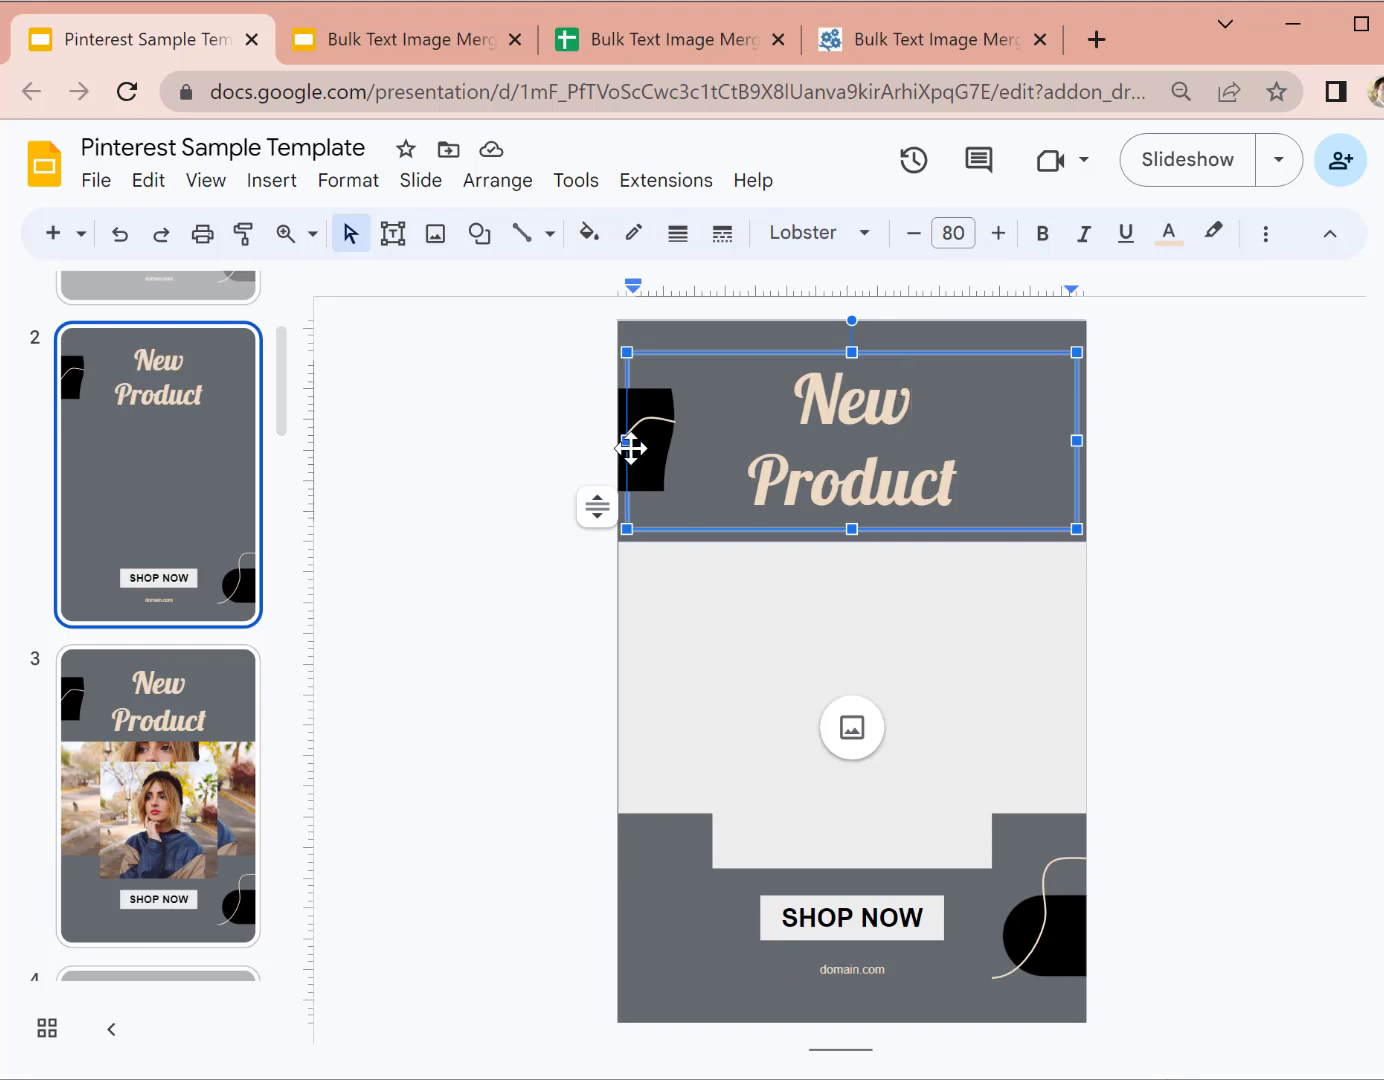
pyautogui.moveTo(628, 440); pyautogui.dragTo(675, 440)
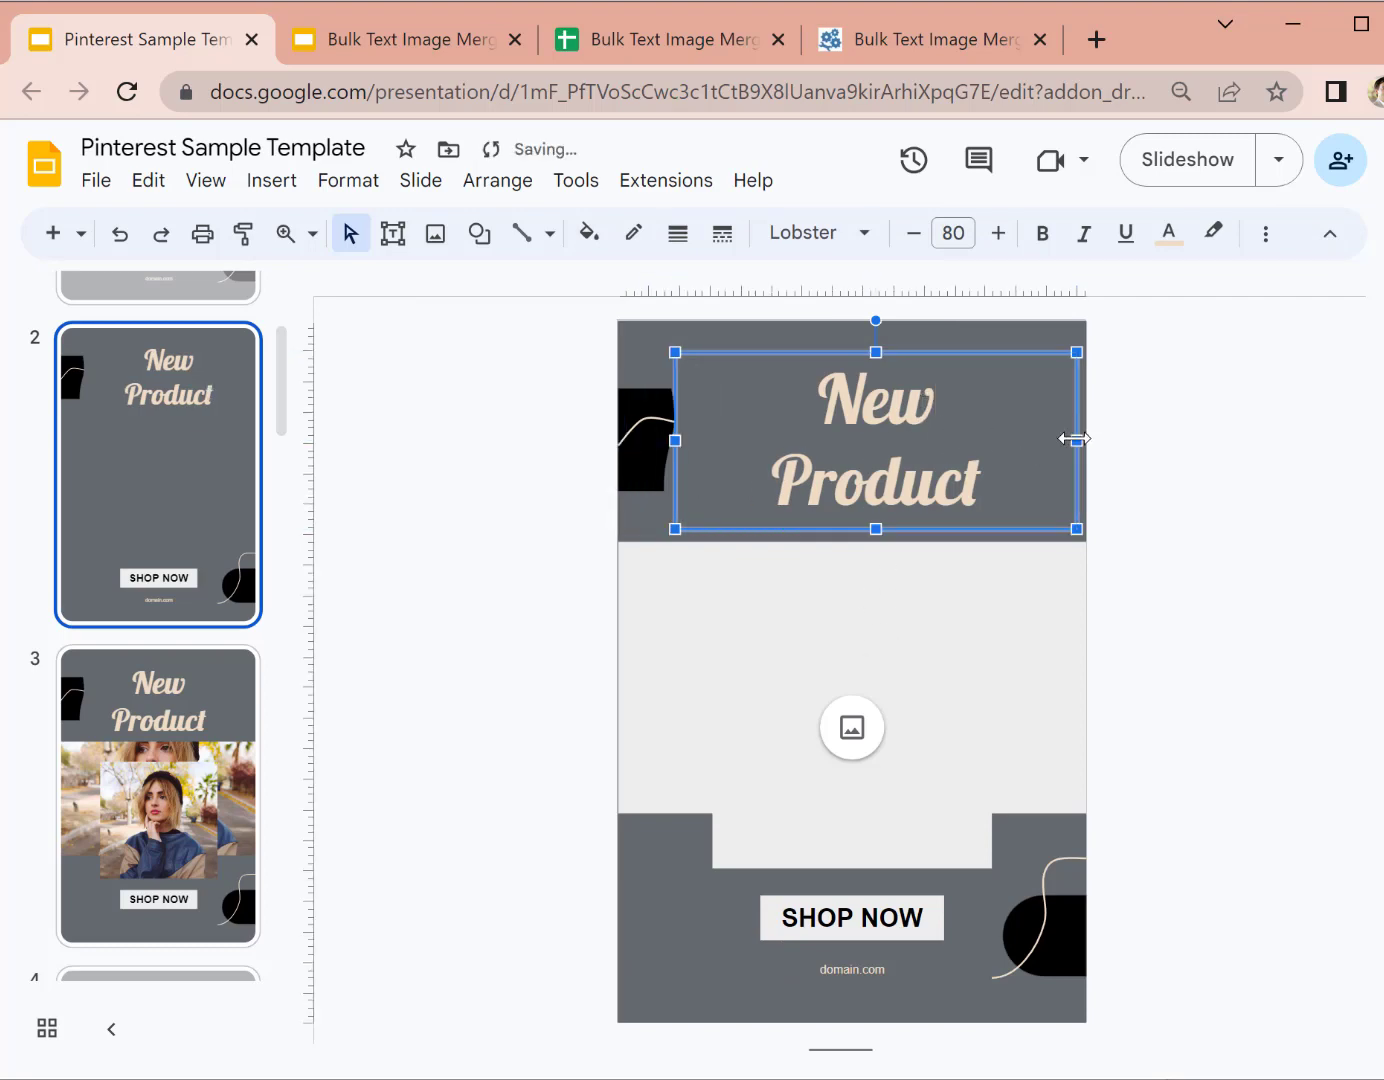
pyautogui.moveTo(1075, 438); pyautogui.dragTo(1008, 441)
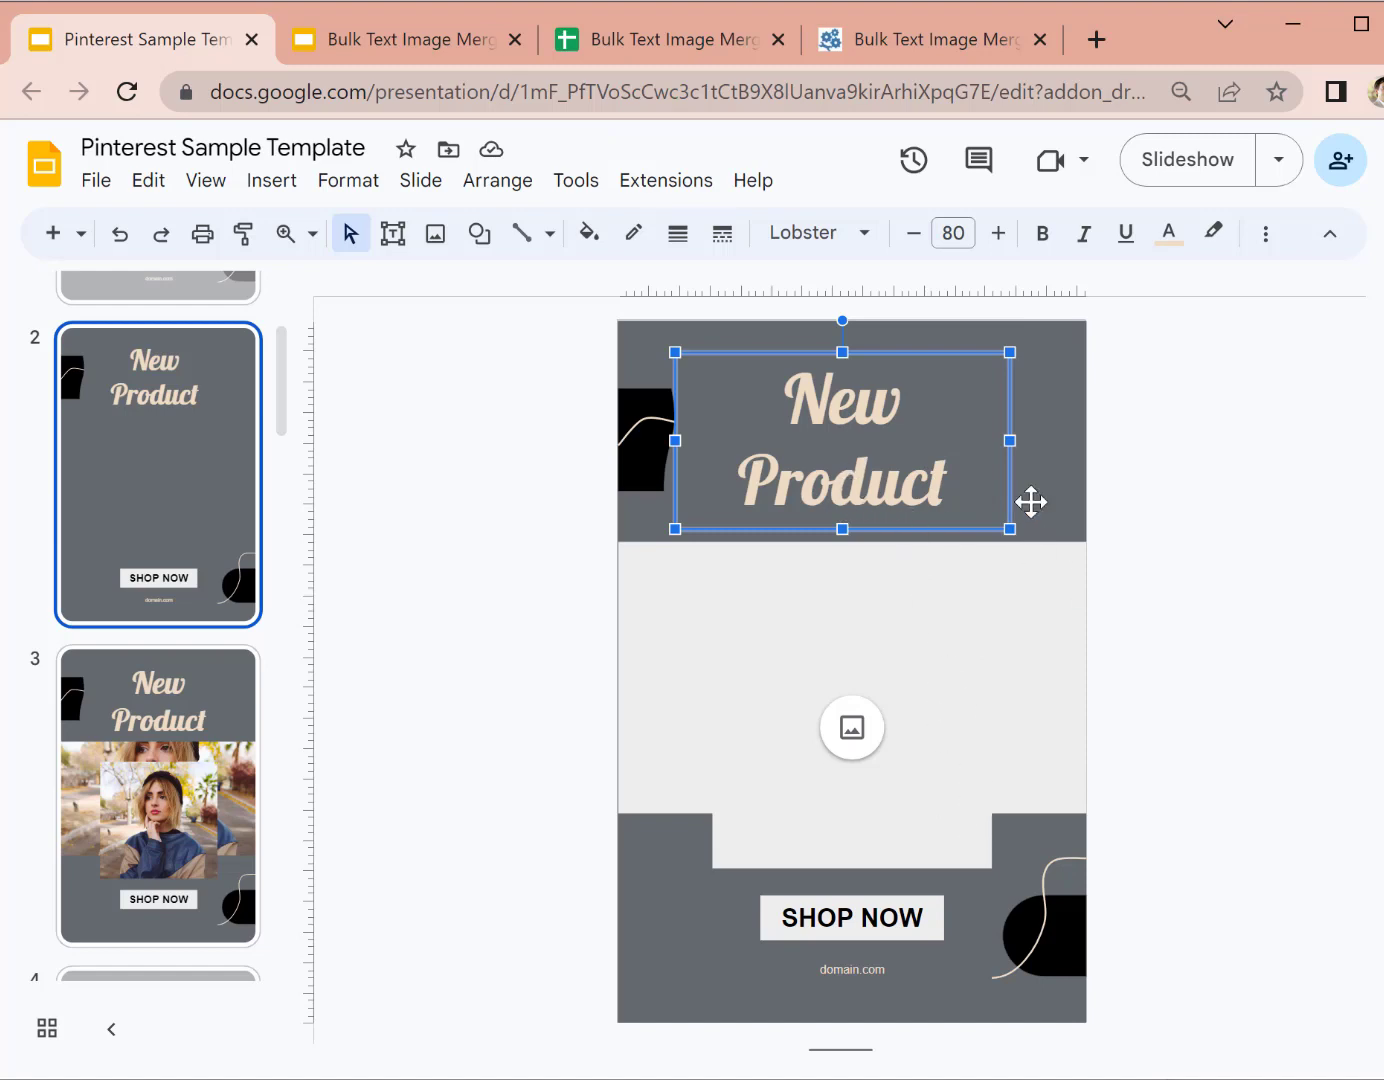
# Step: Select the words New and Product in the title text
pyautogui.doubleClick(826, 413)
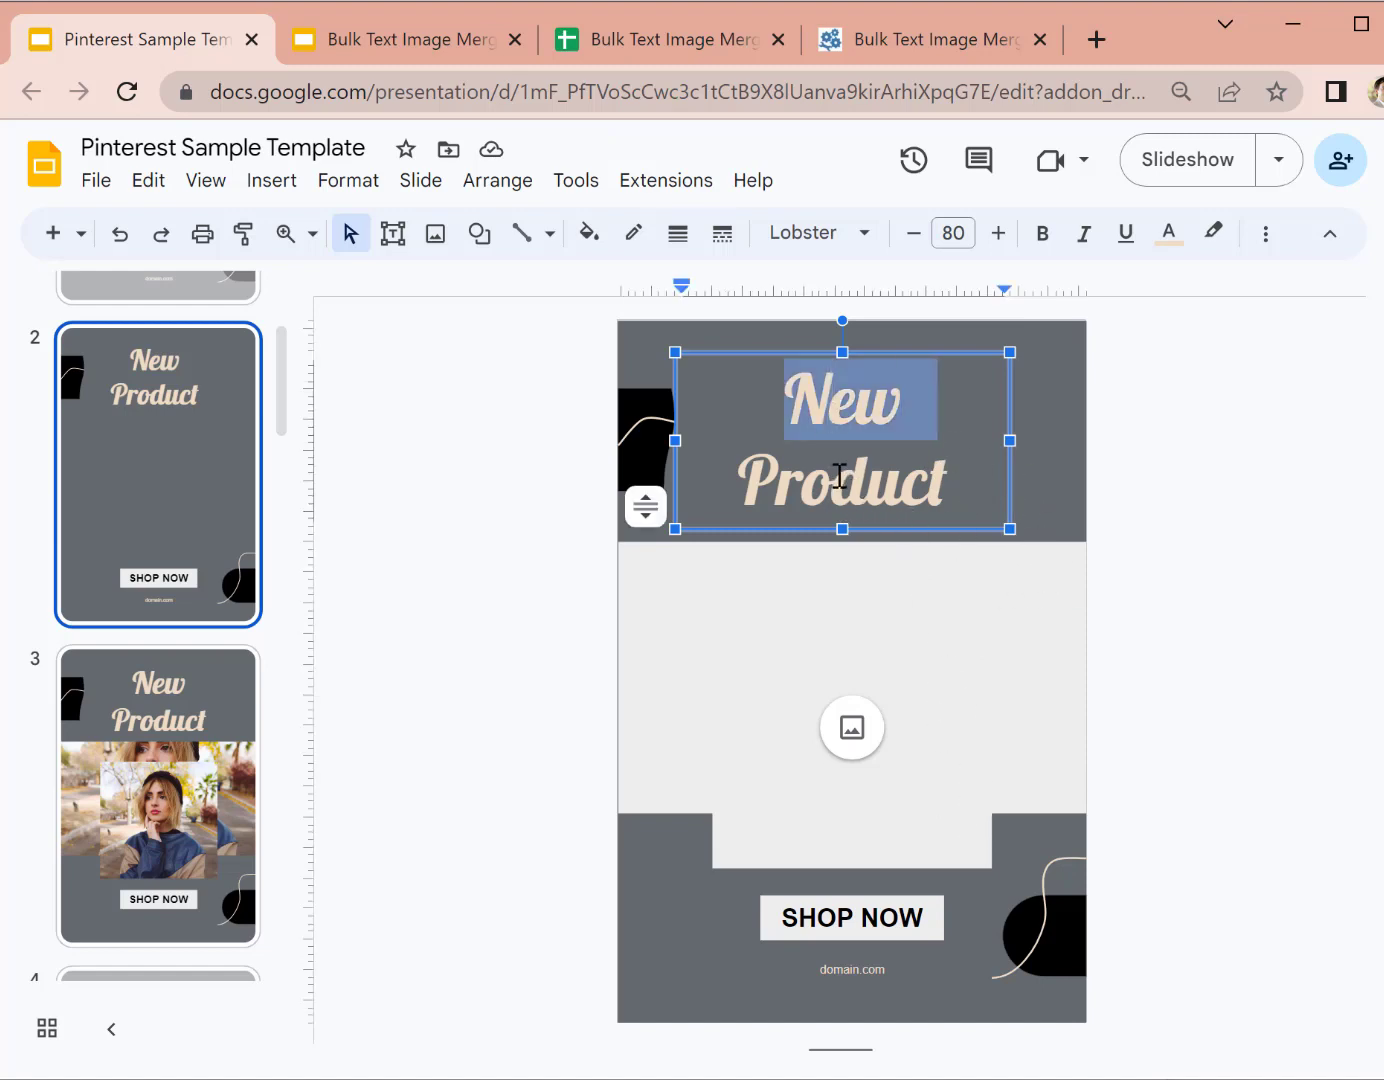
pyautogui.doubleClick(839, 475)
pyautogui.click(831, 401)
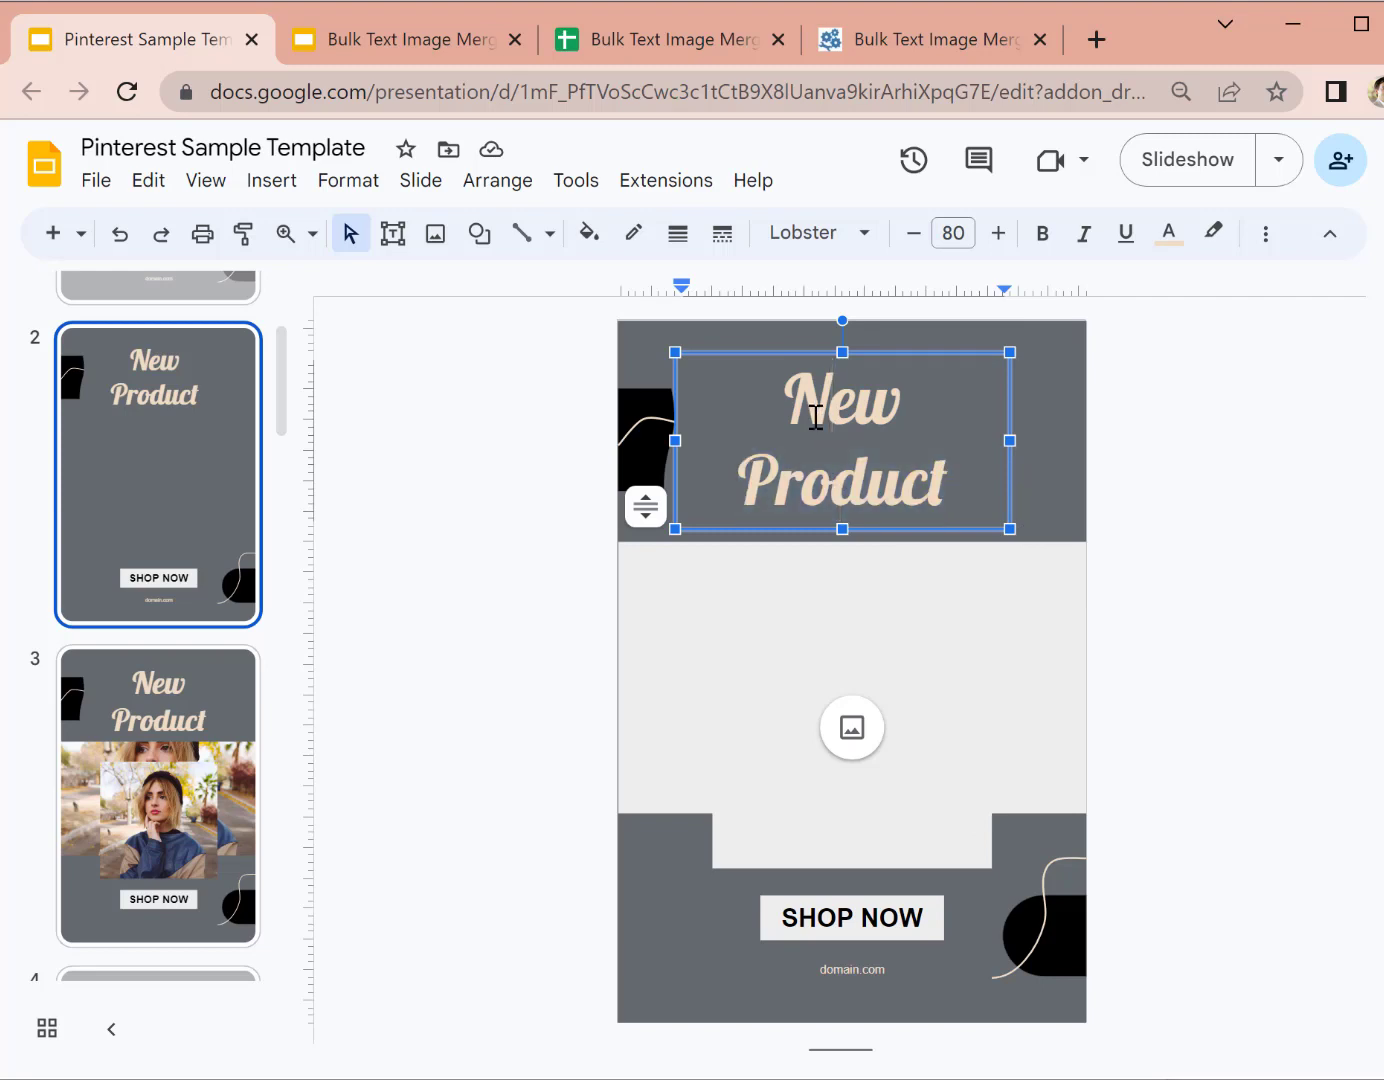
pyautogui.doubleClick(817, 416)
pyautogui.click(1011, 465)
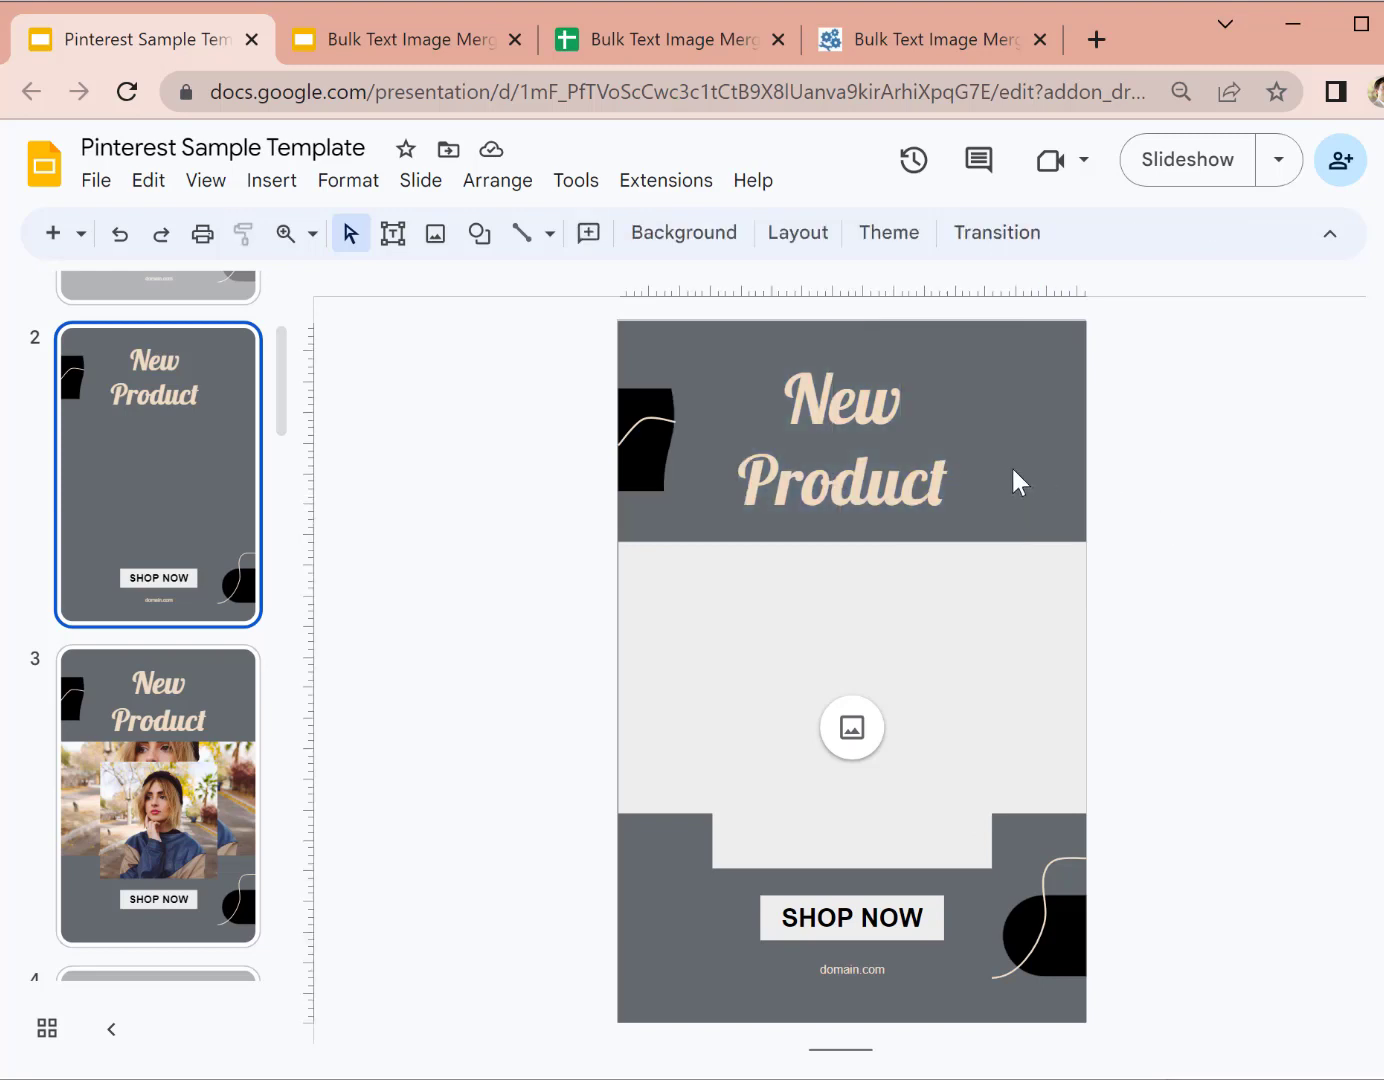
# Step: Inspect the domain.com box, empty image placeholder and grey band, then reselect the New Product title
pyautogui.click(870, 969)
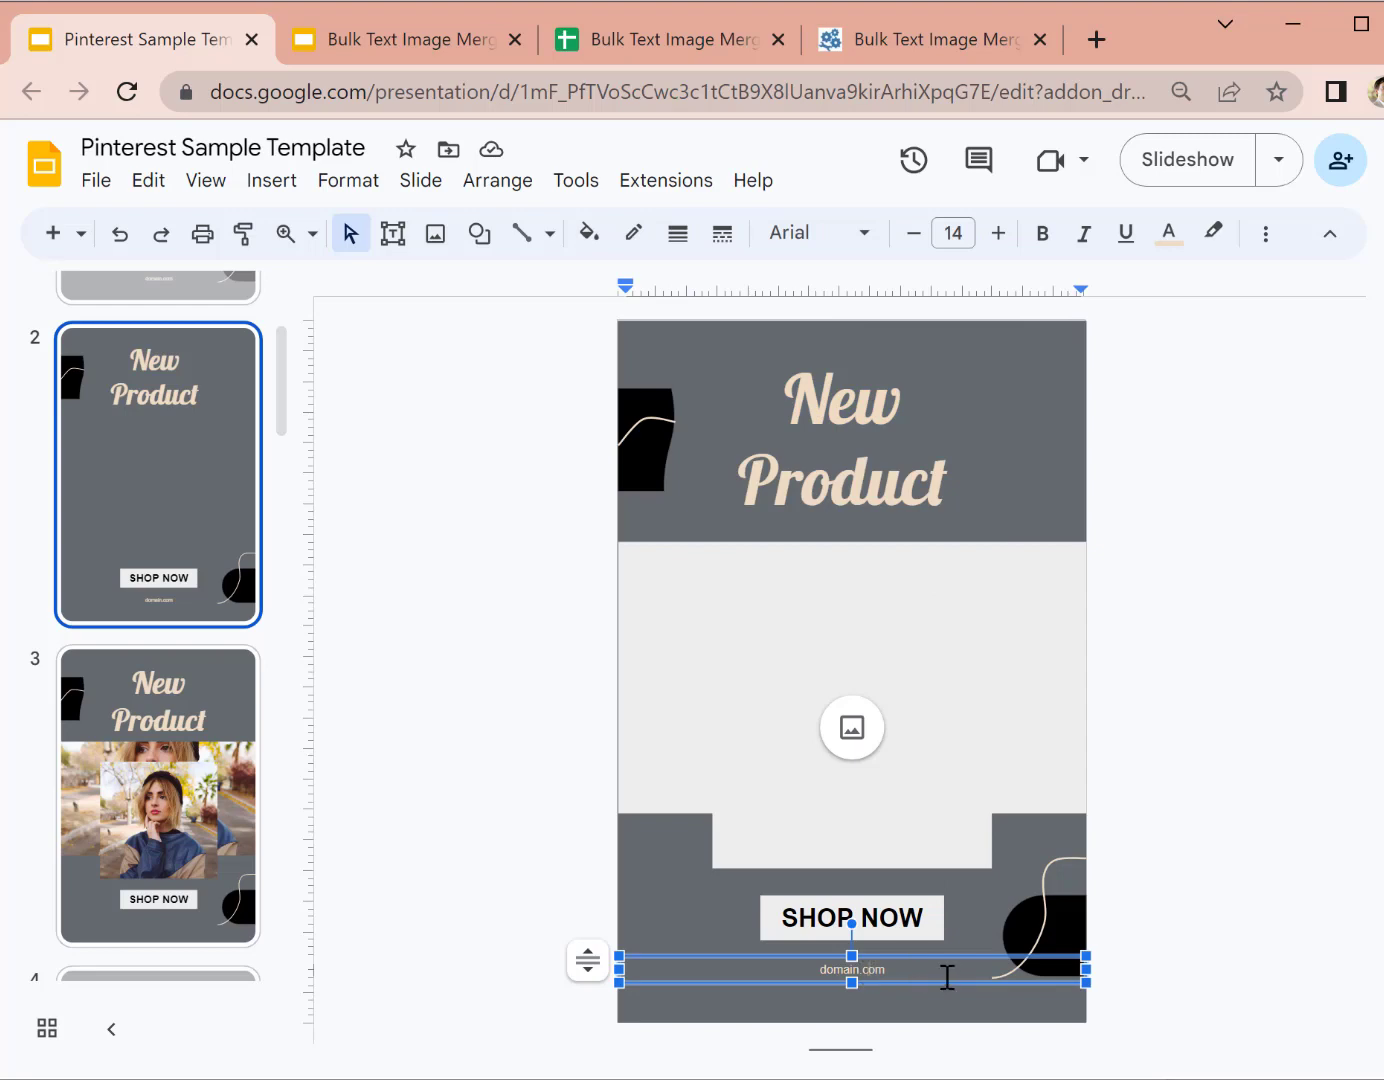
pyautogui.click(939, 738)
pyautogui.click(1062, 726)
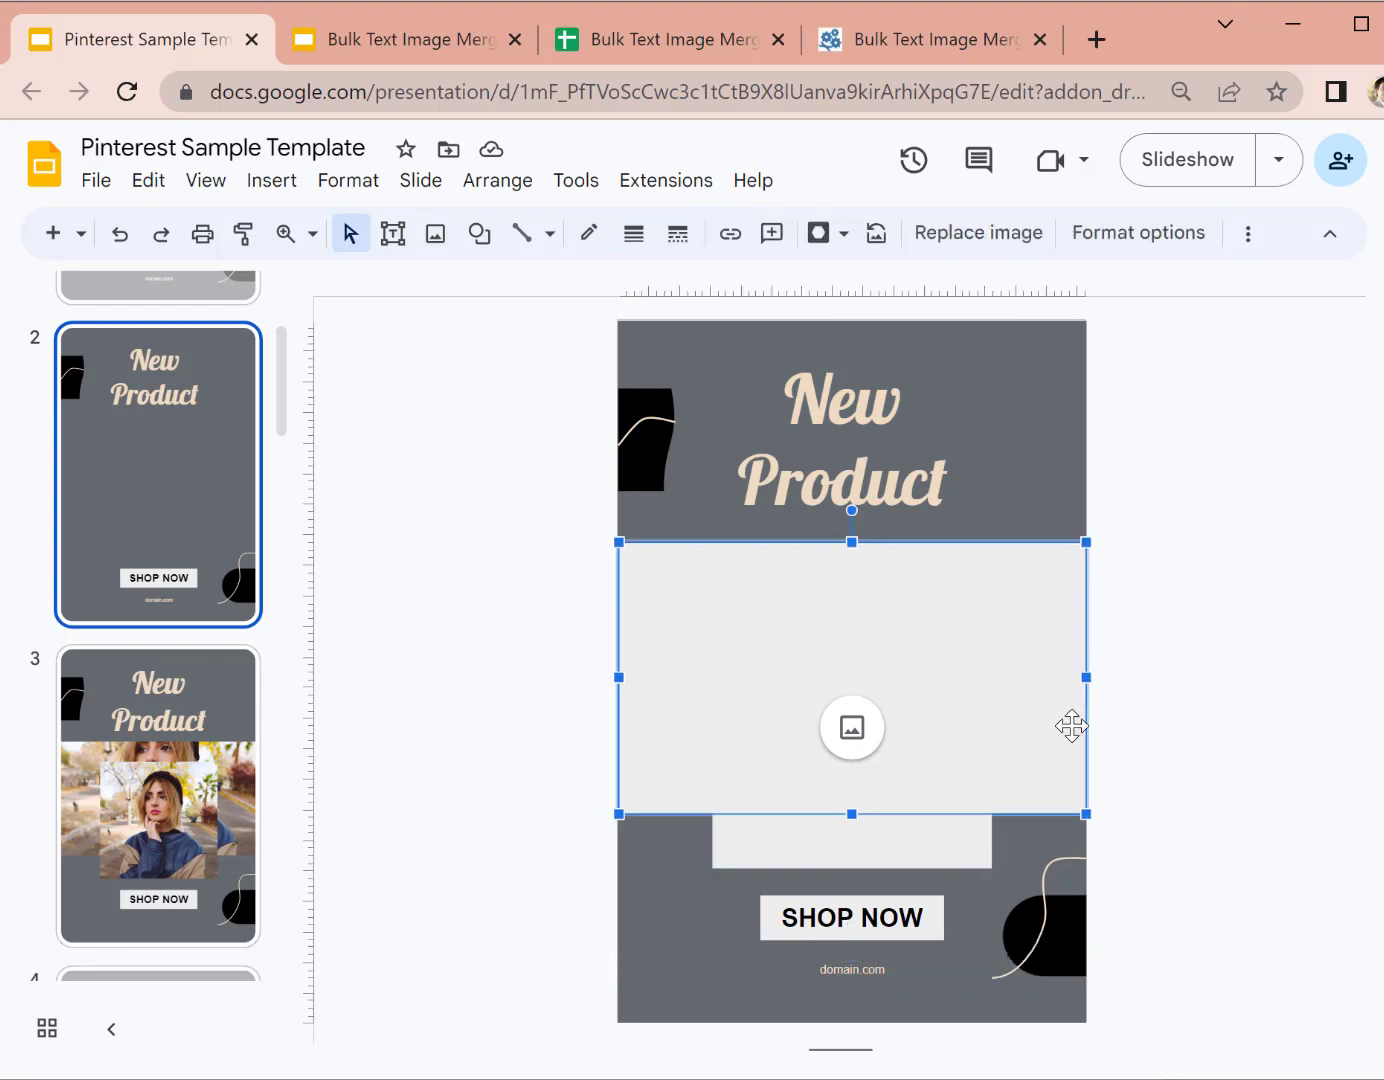
pyautogui.click(852, 728)
pyautogui.click(679, 691)
pyautogui.click(963, 808)
pyautogui.click(1028, 800)
pyautogui.click(1179, 720)
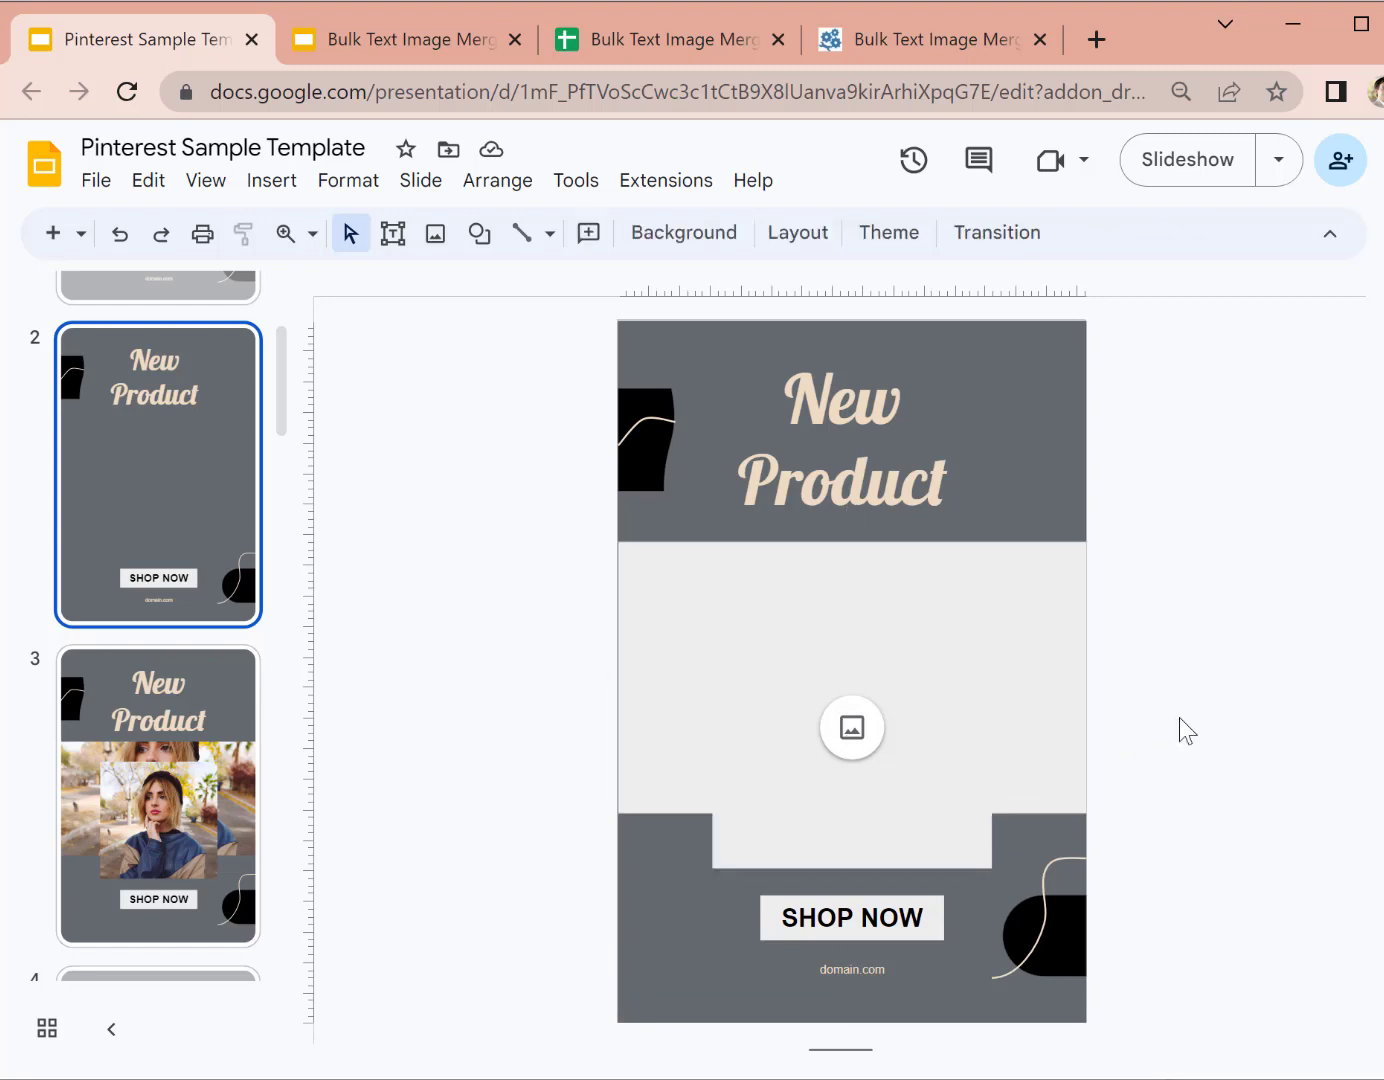
pyautogui.click(886, 482)
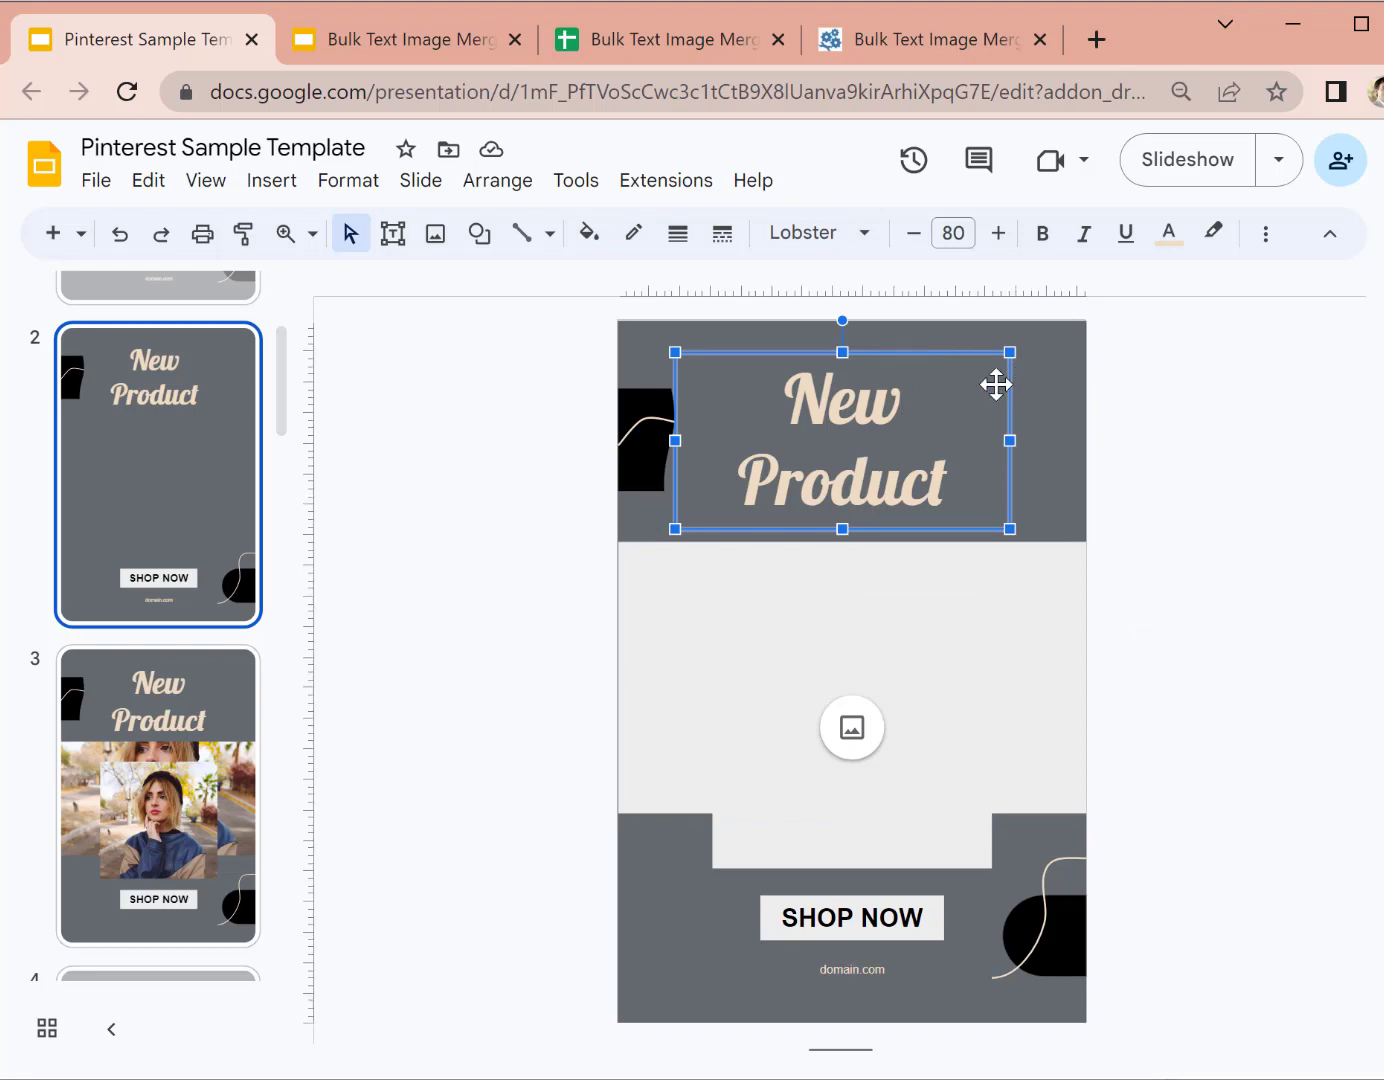
pyautogui.rightClick(940, 355)
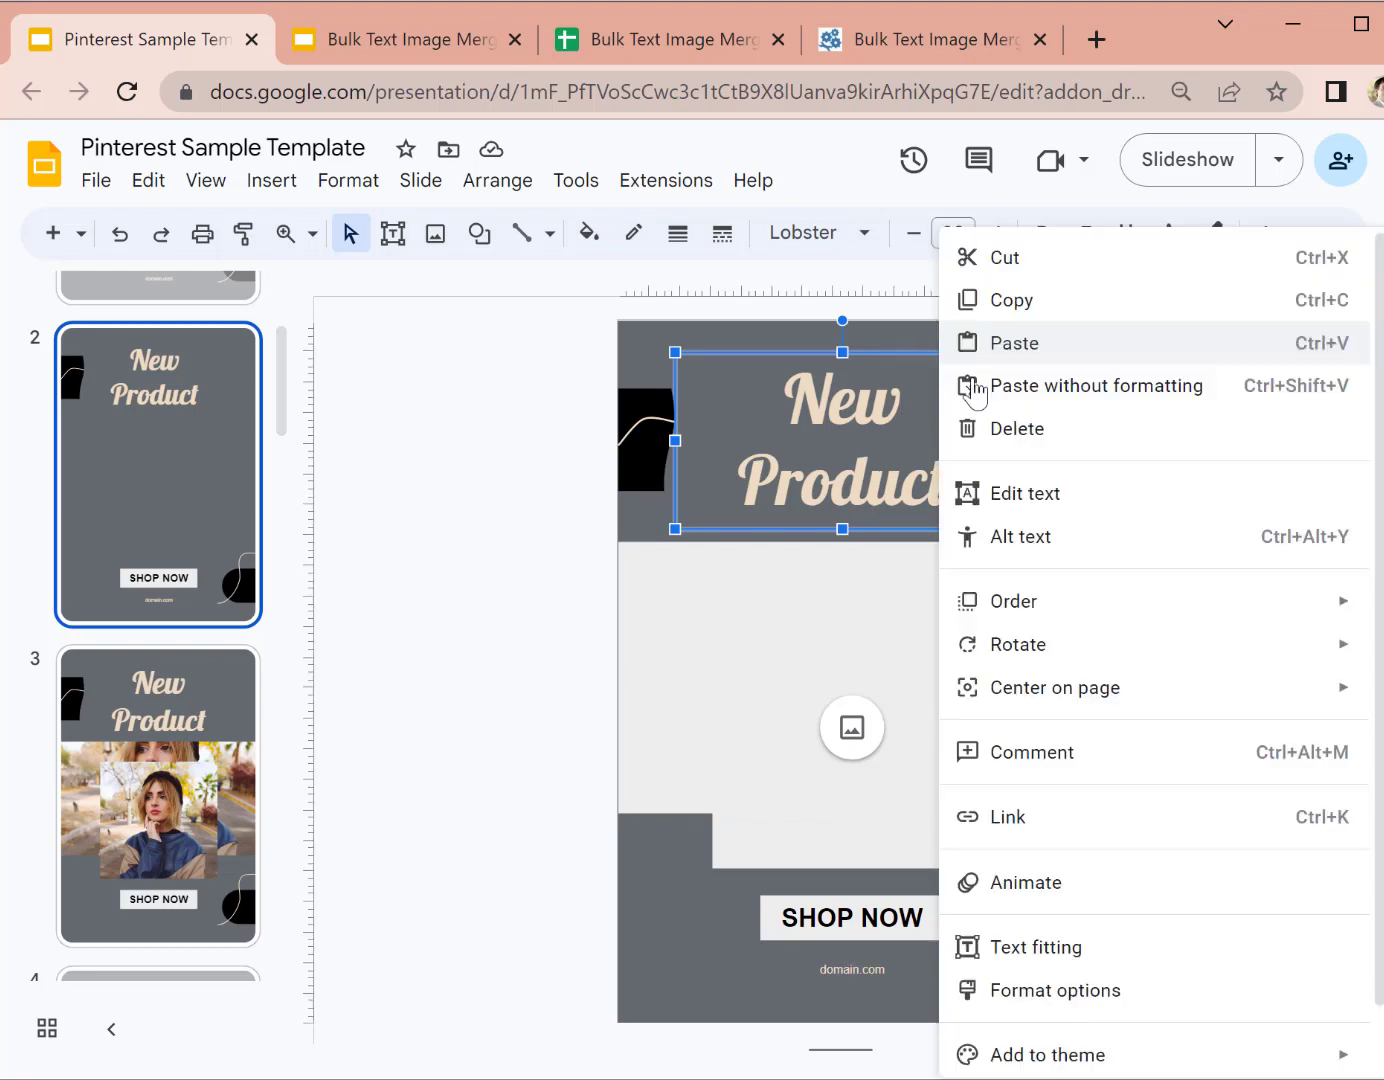
pyautogui.click(1077, 540)
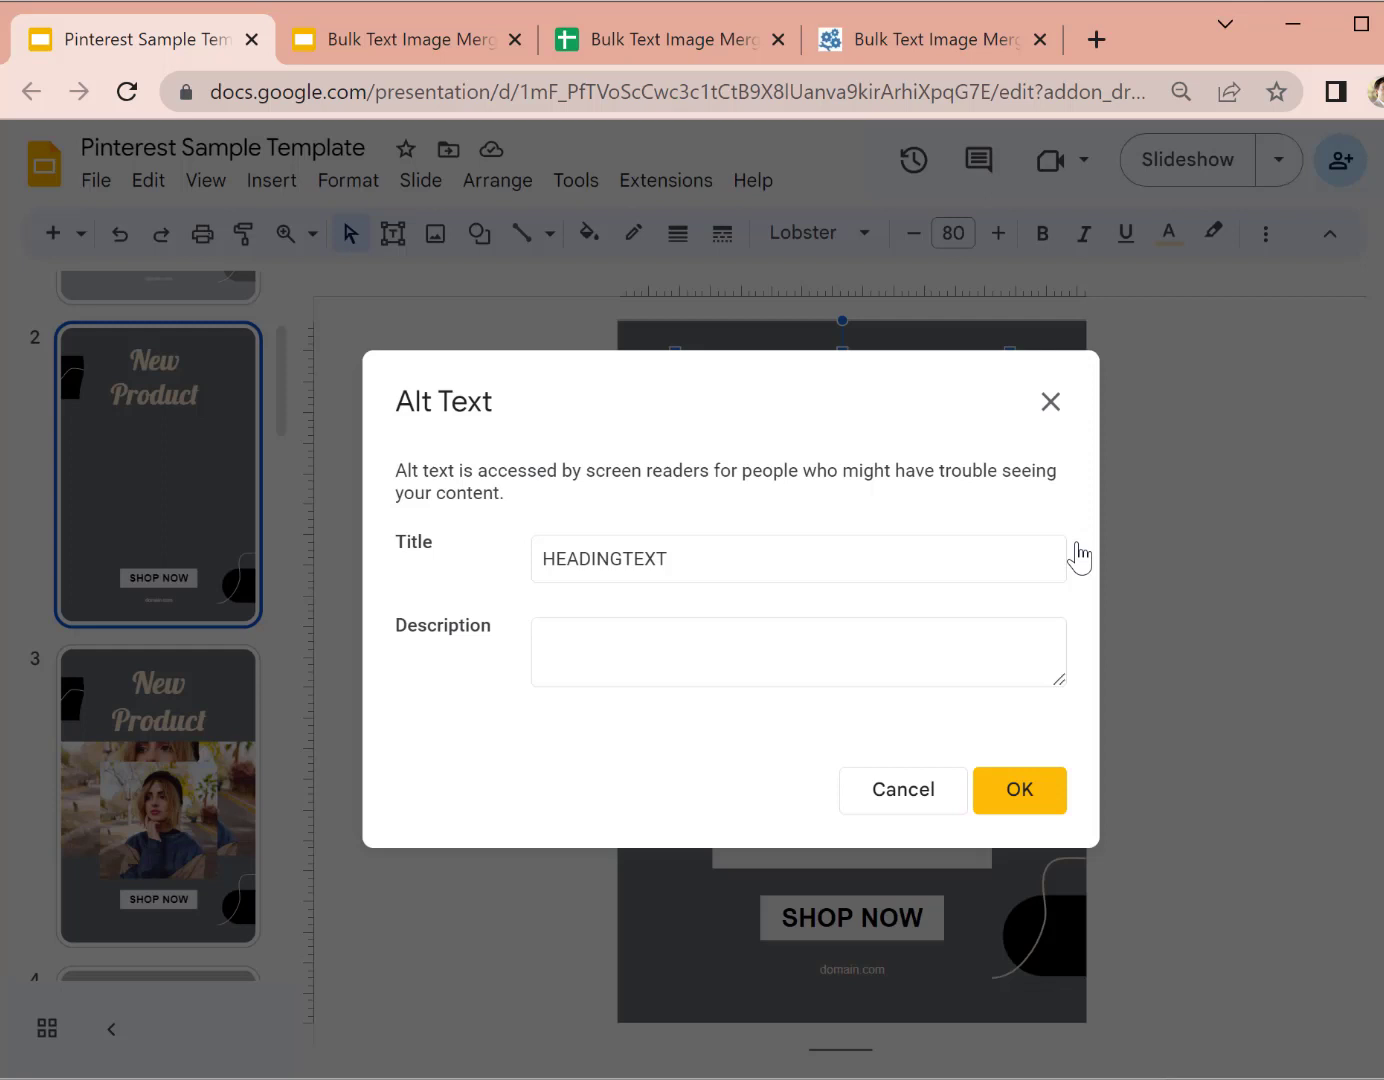
pyautogui.click(712, 577)
pyautogui.doubleClick(621, 575)
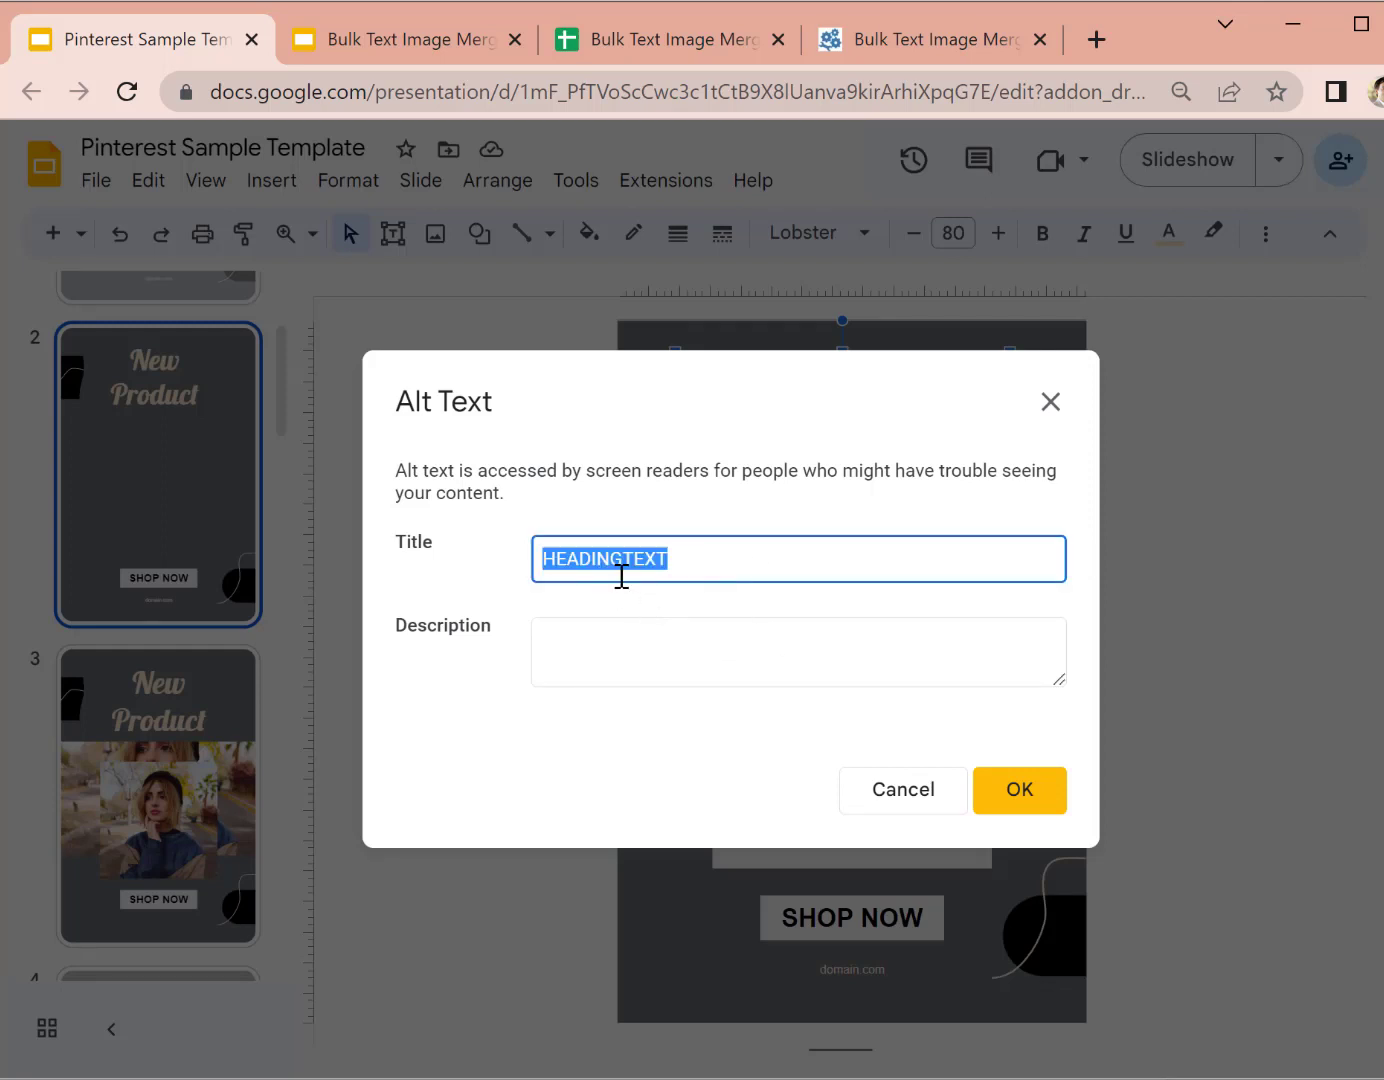
pyautogui.click(886, 803)
pyautogui.click(863, 976)
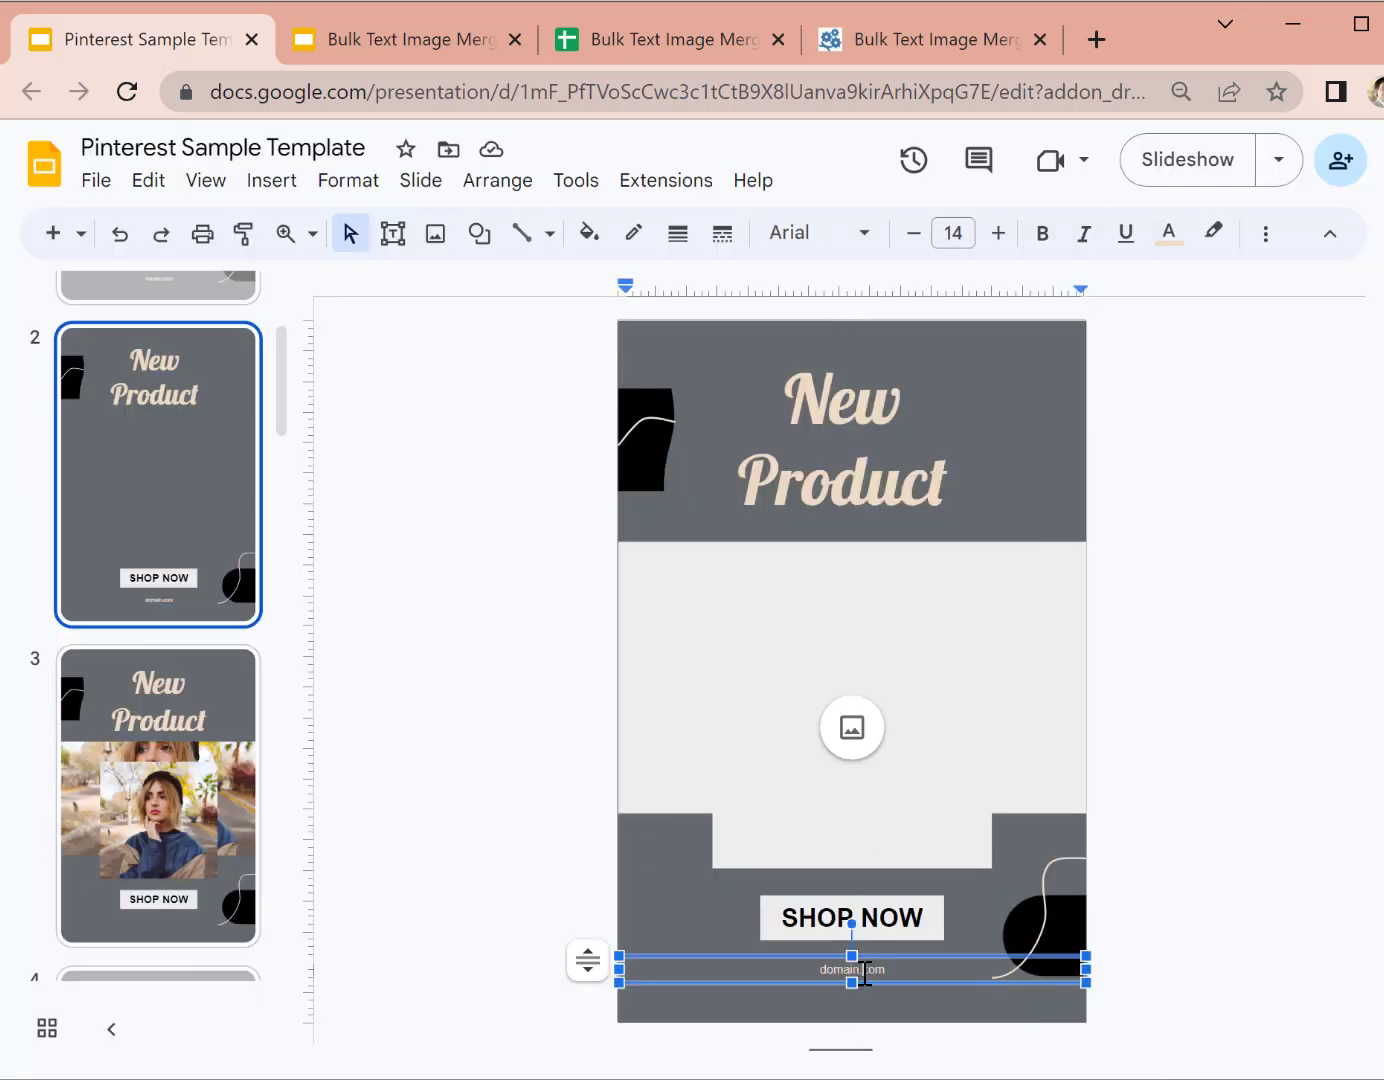
pyautogui.rightClick(913, 952)
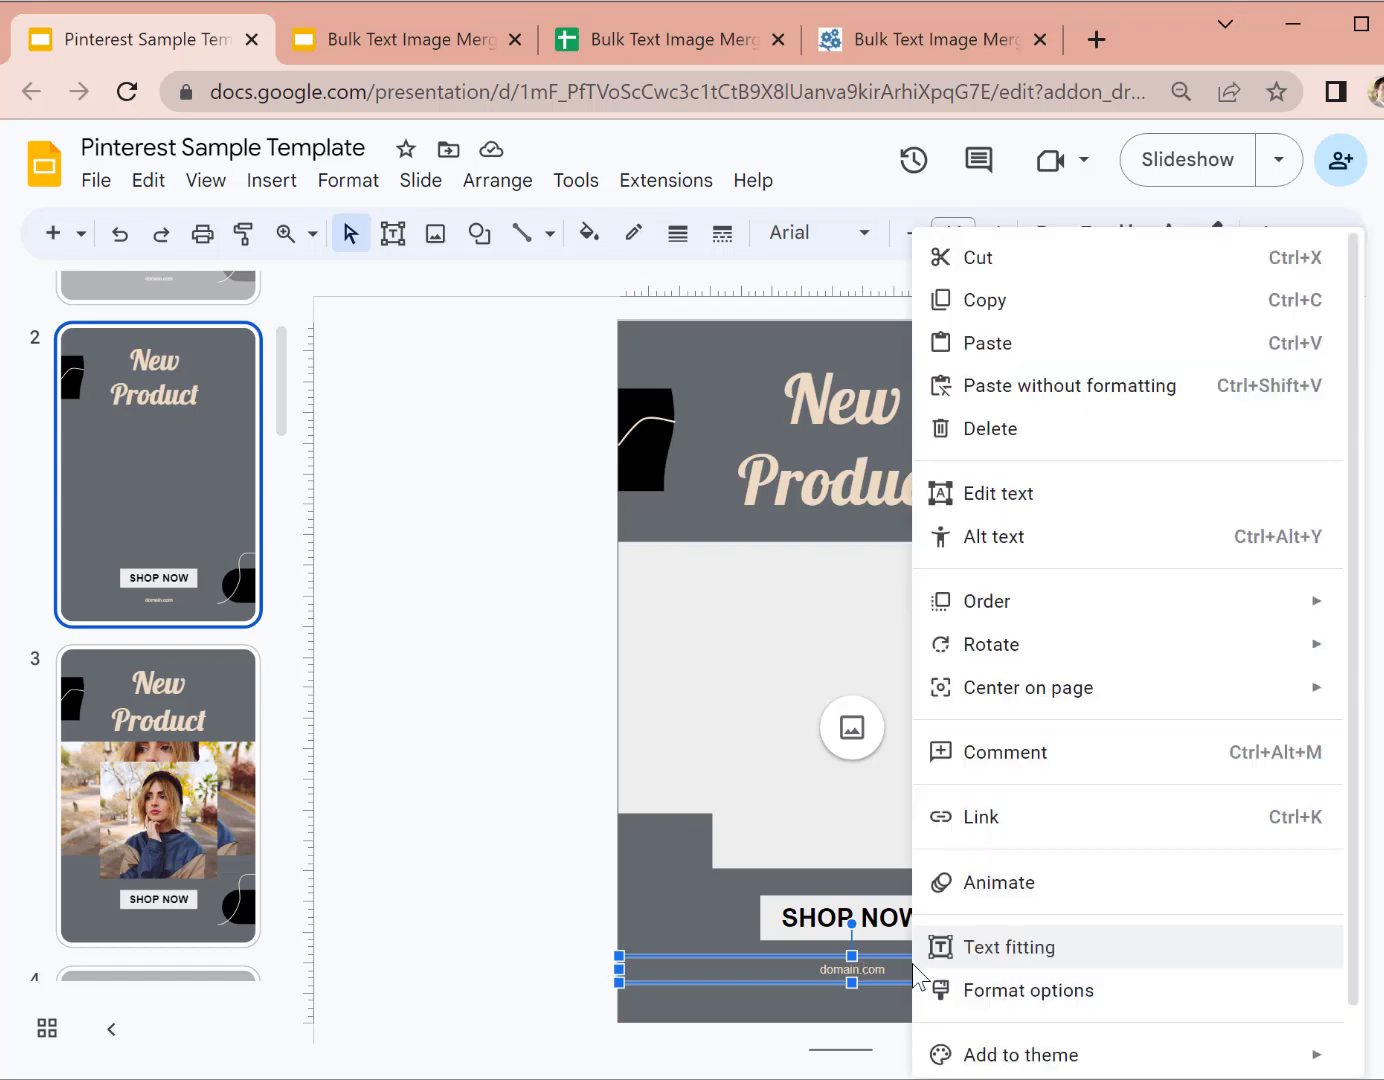
pyautogui.click(1040, 538)
pyautogui.moveTo(653, 560); pyautogui.dragTo(416, 533)
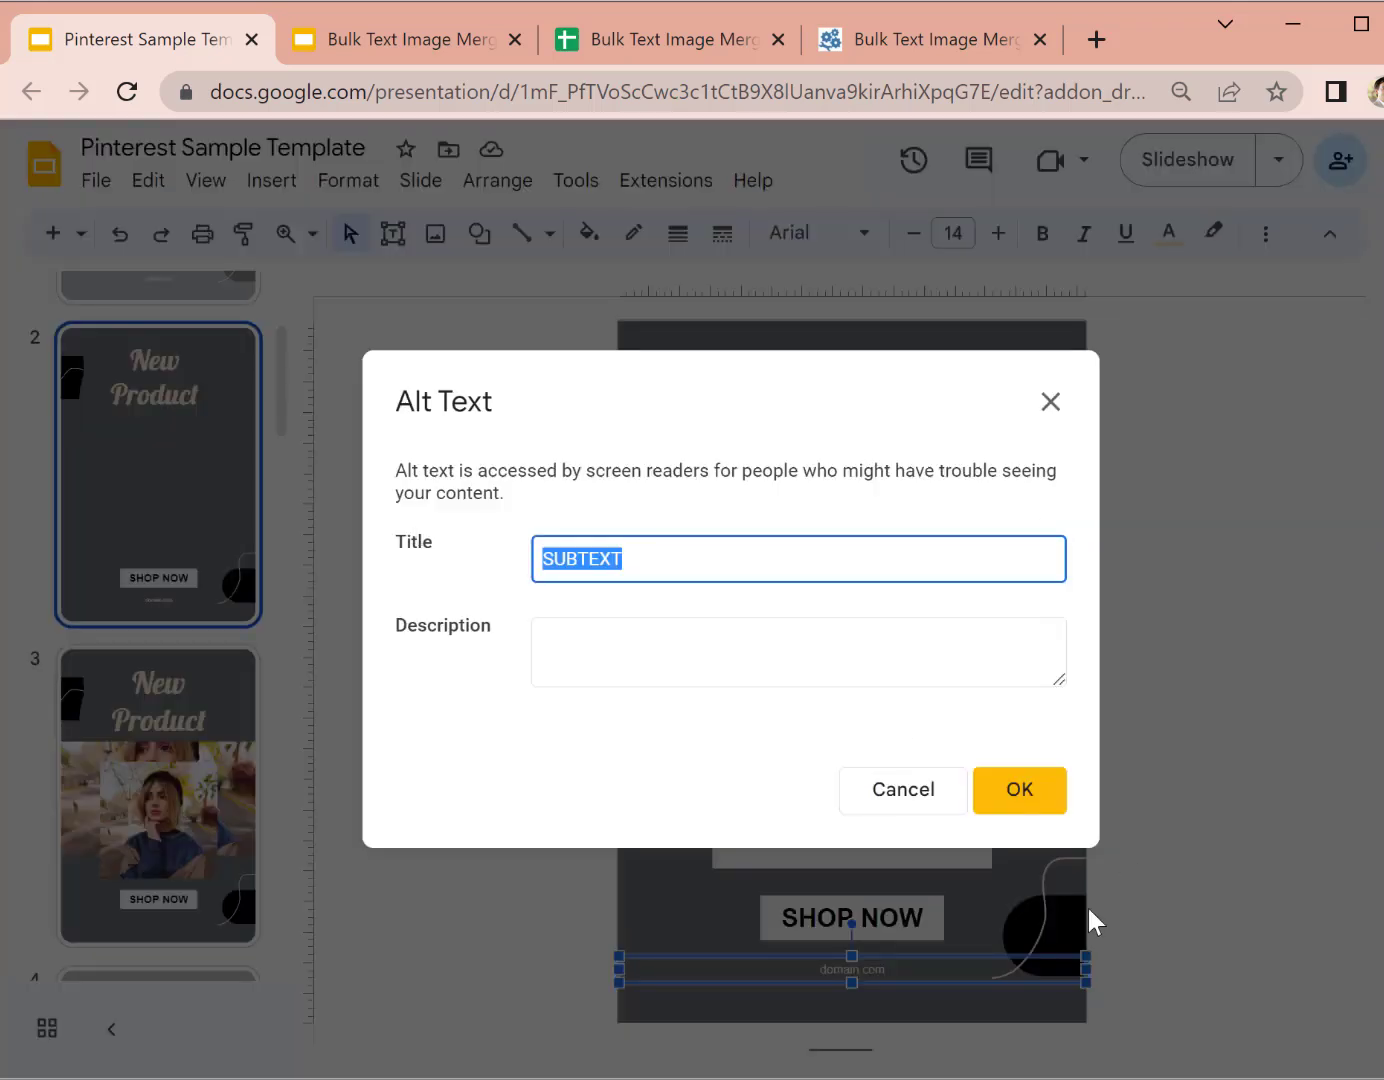
pyautogui.click(878, 795)
pyautogui.click(921, 763)
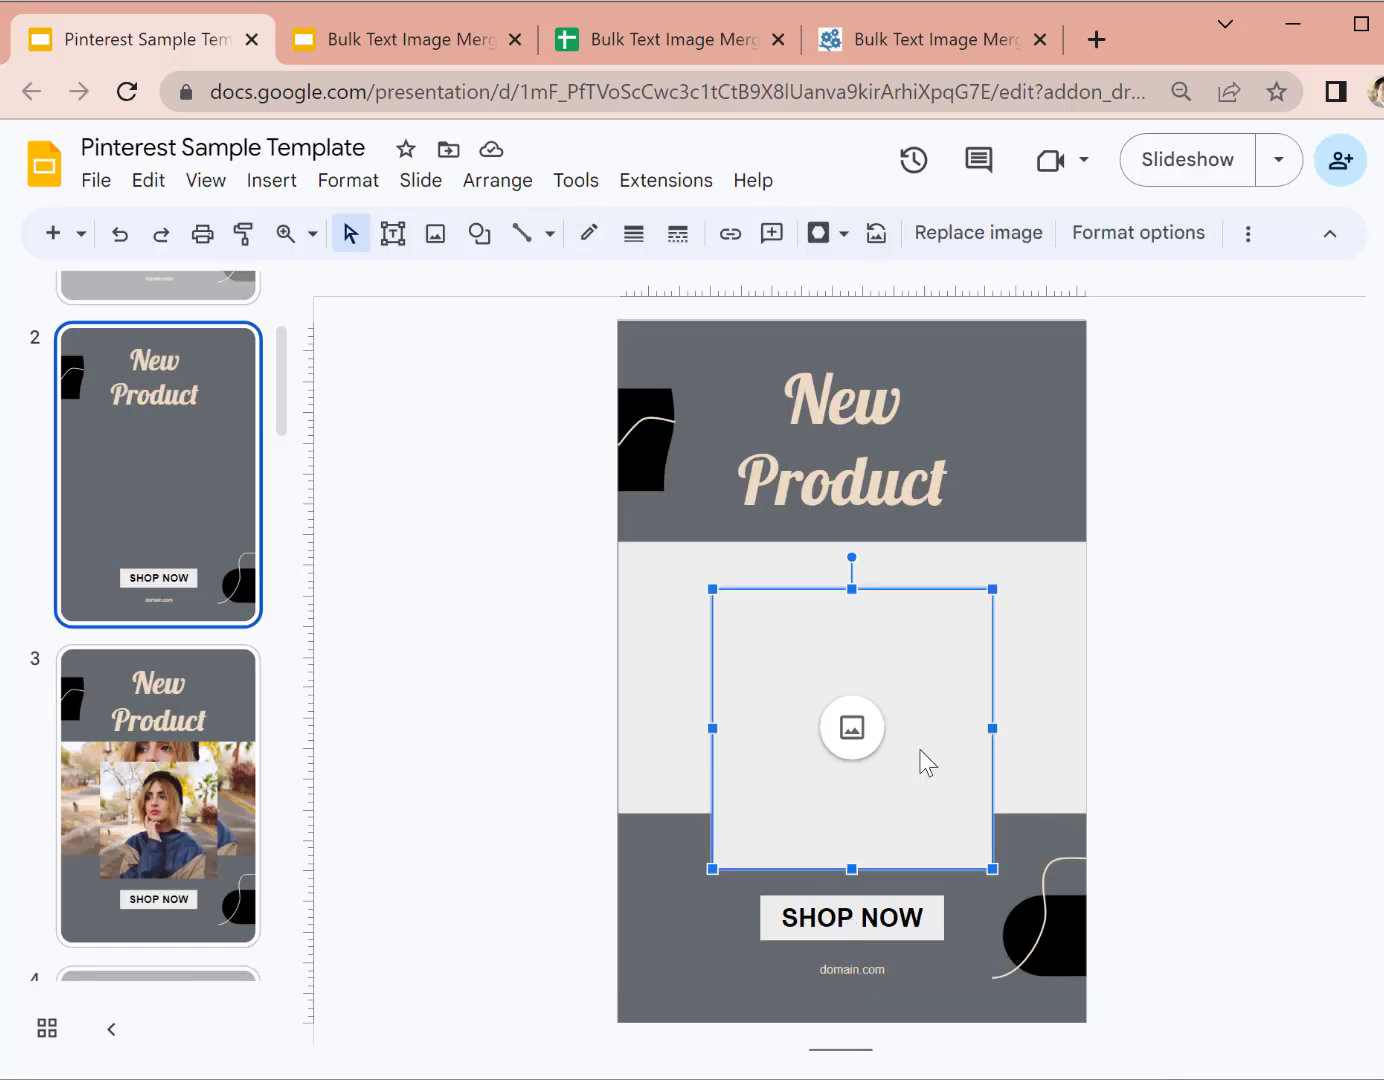
pyautogui.rightClick(922, 762)
pyautogui.click(1017, 544)
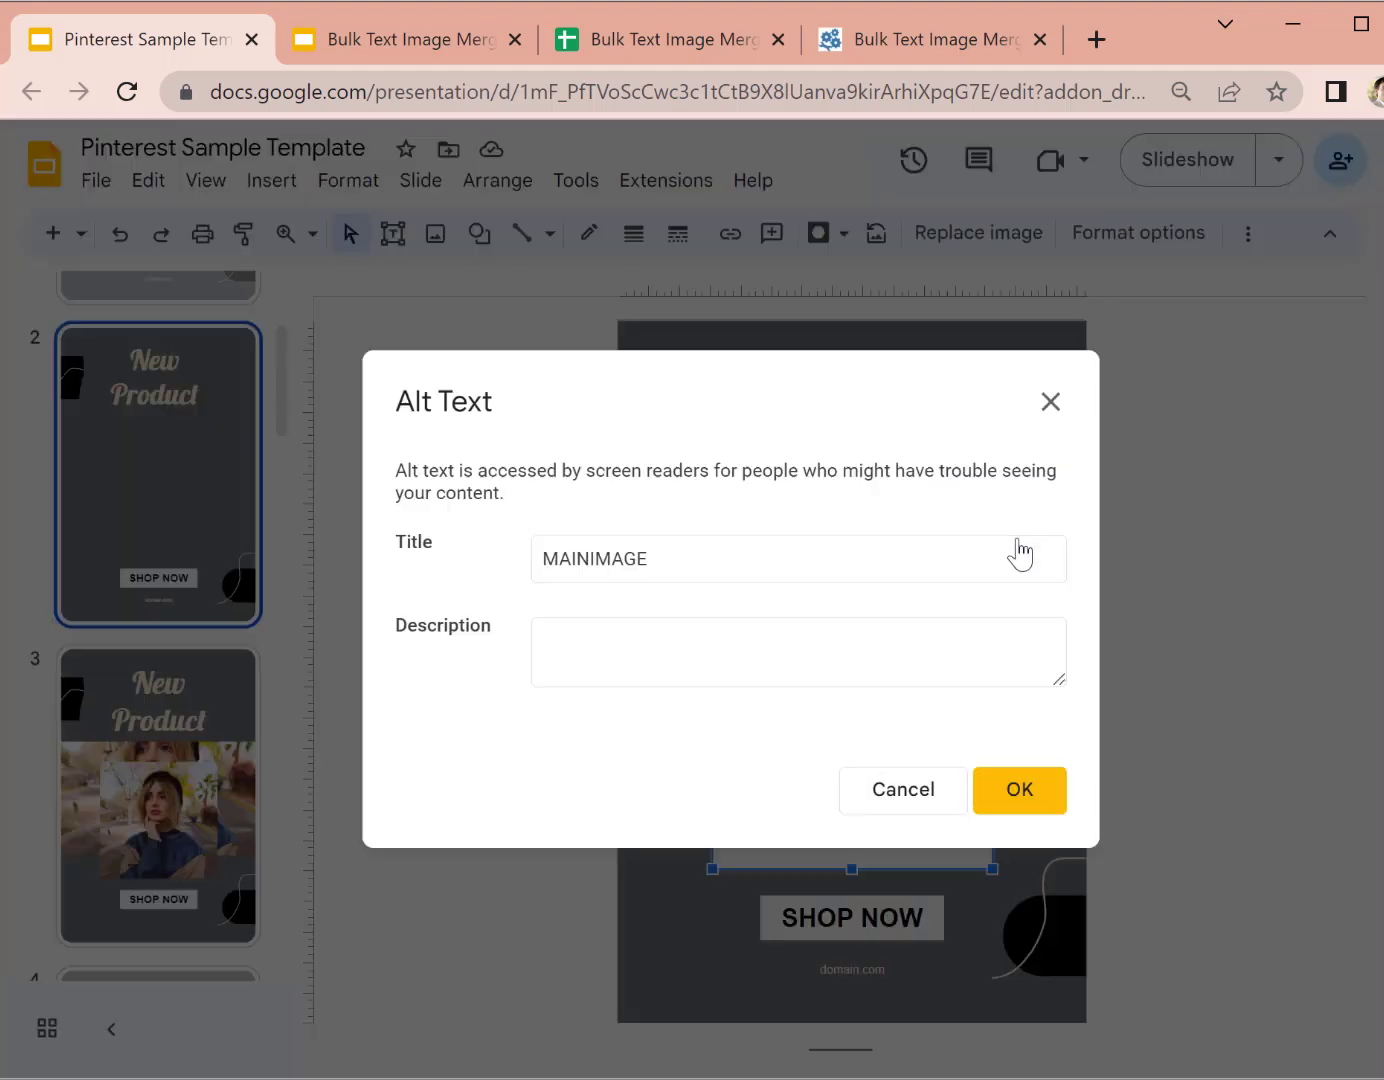
pyautogui.doubleClick(633, 559)
pyautogui.click(901, 812)
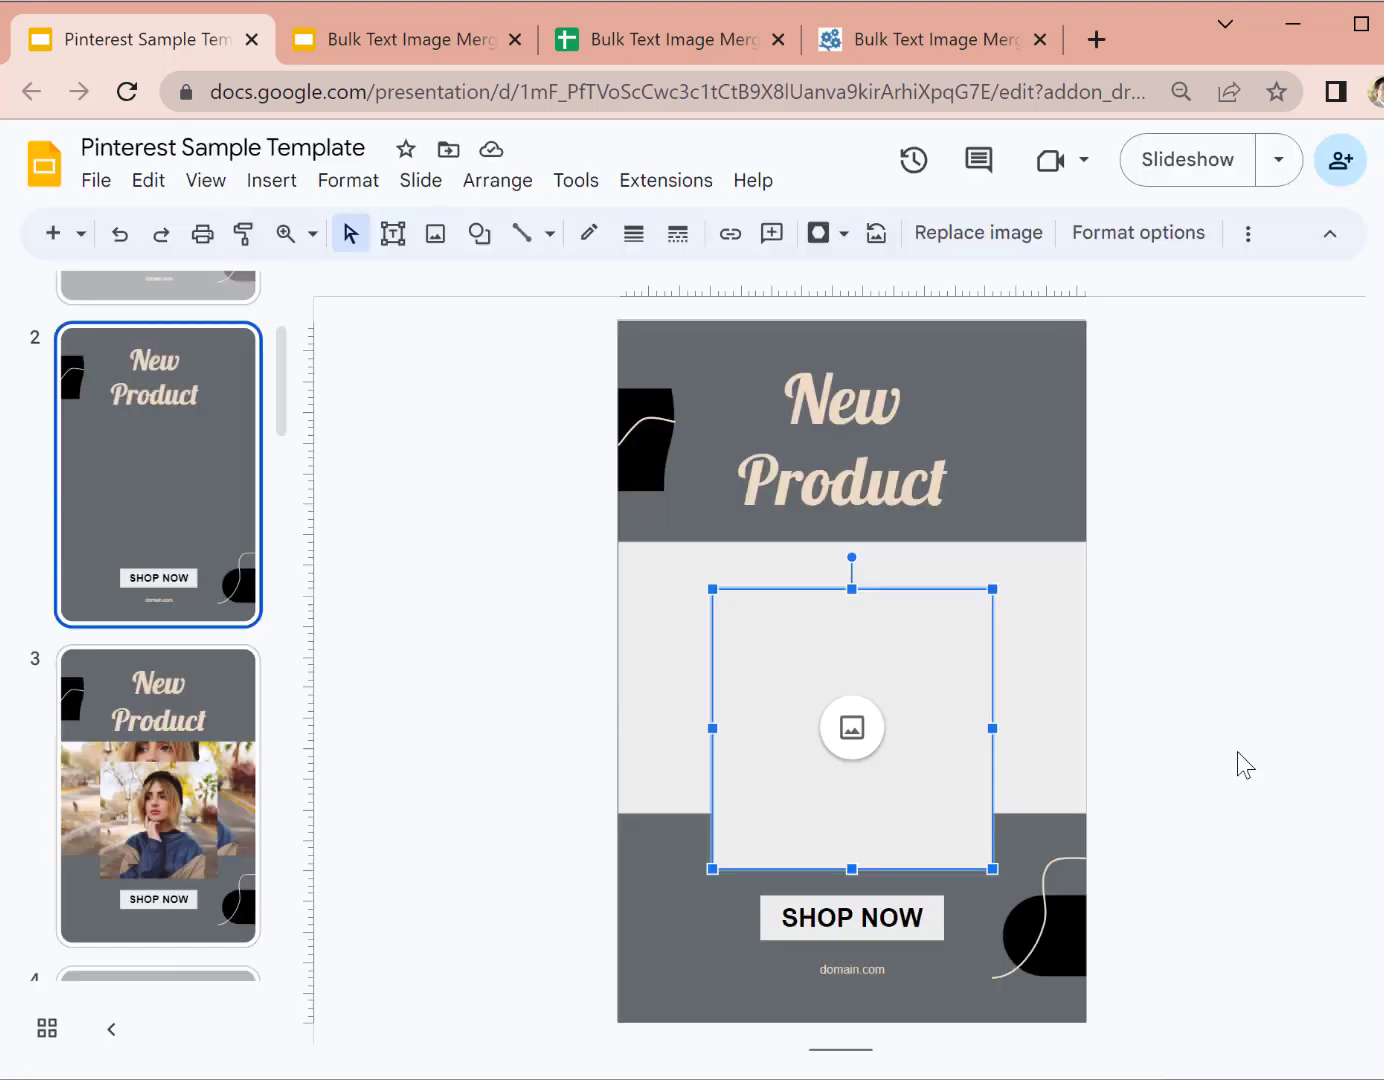
pyautogui.click(1236, 763)
pyautogui.click(1055, 649)
pyautogui.rightClick(1055, 649)
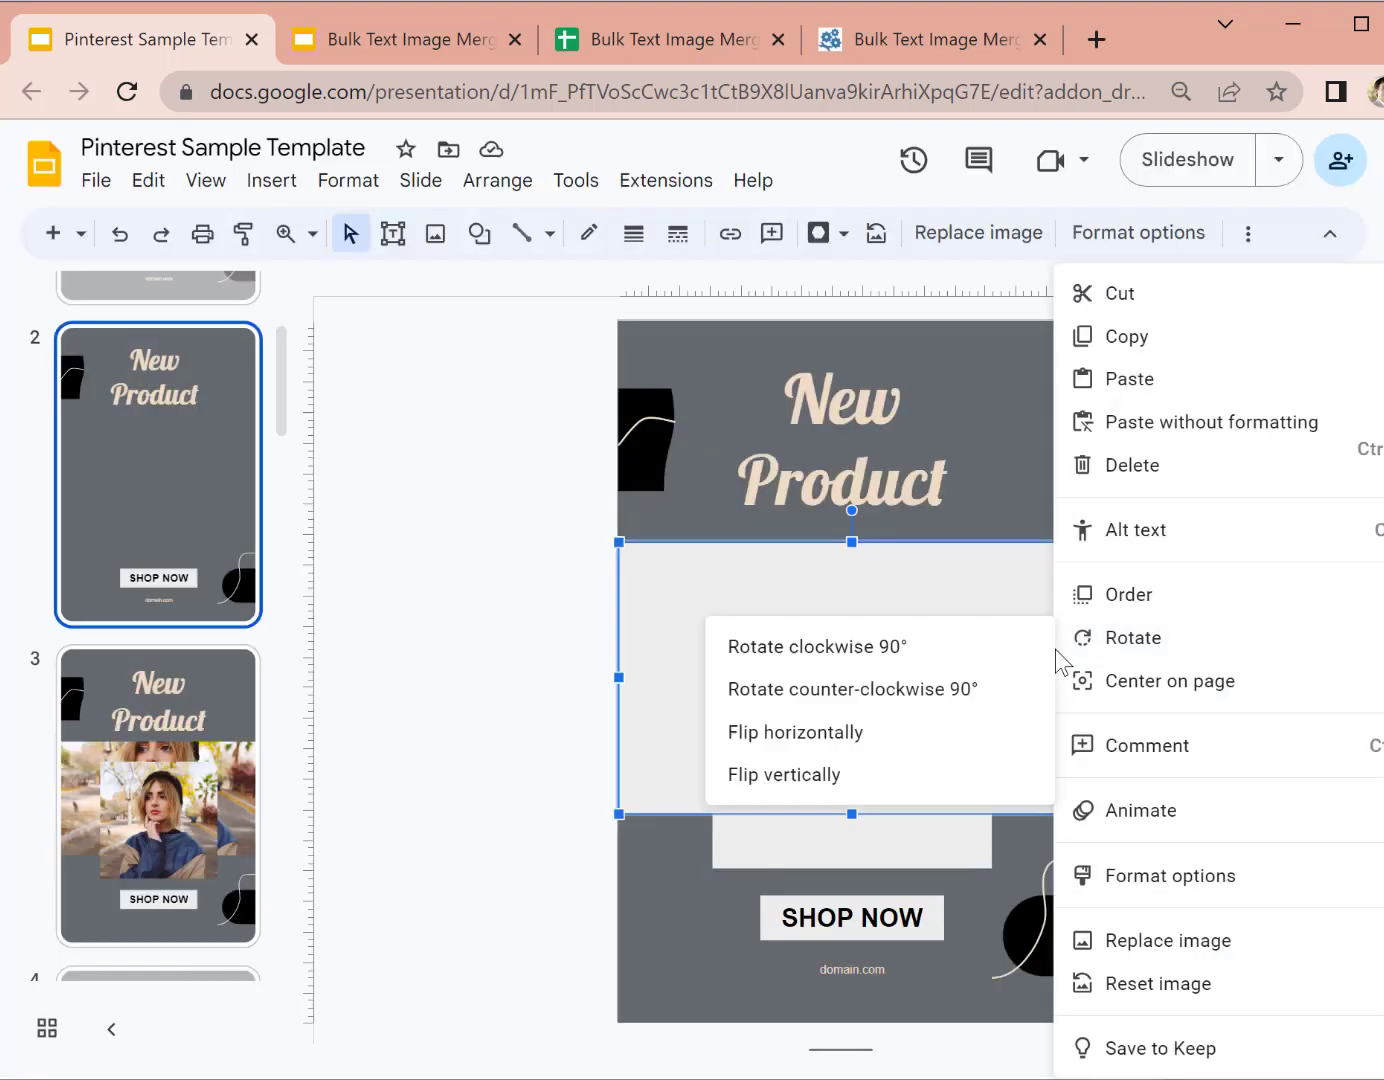
pyautogui.click(1132, 549)
pyautogui.doubleClick(634, 556)
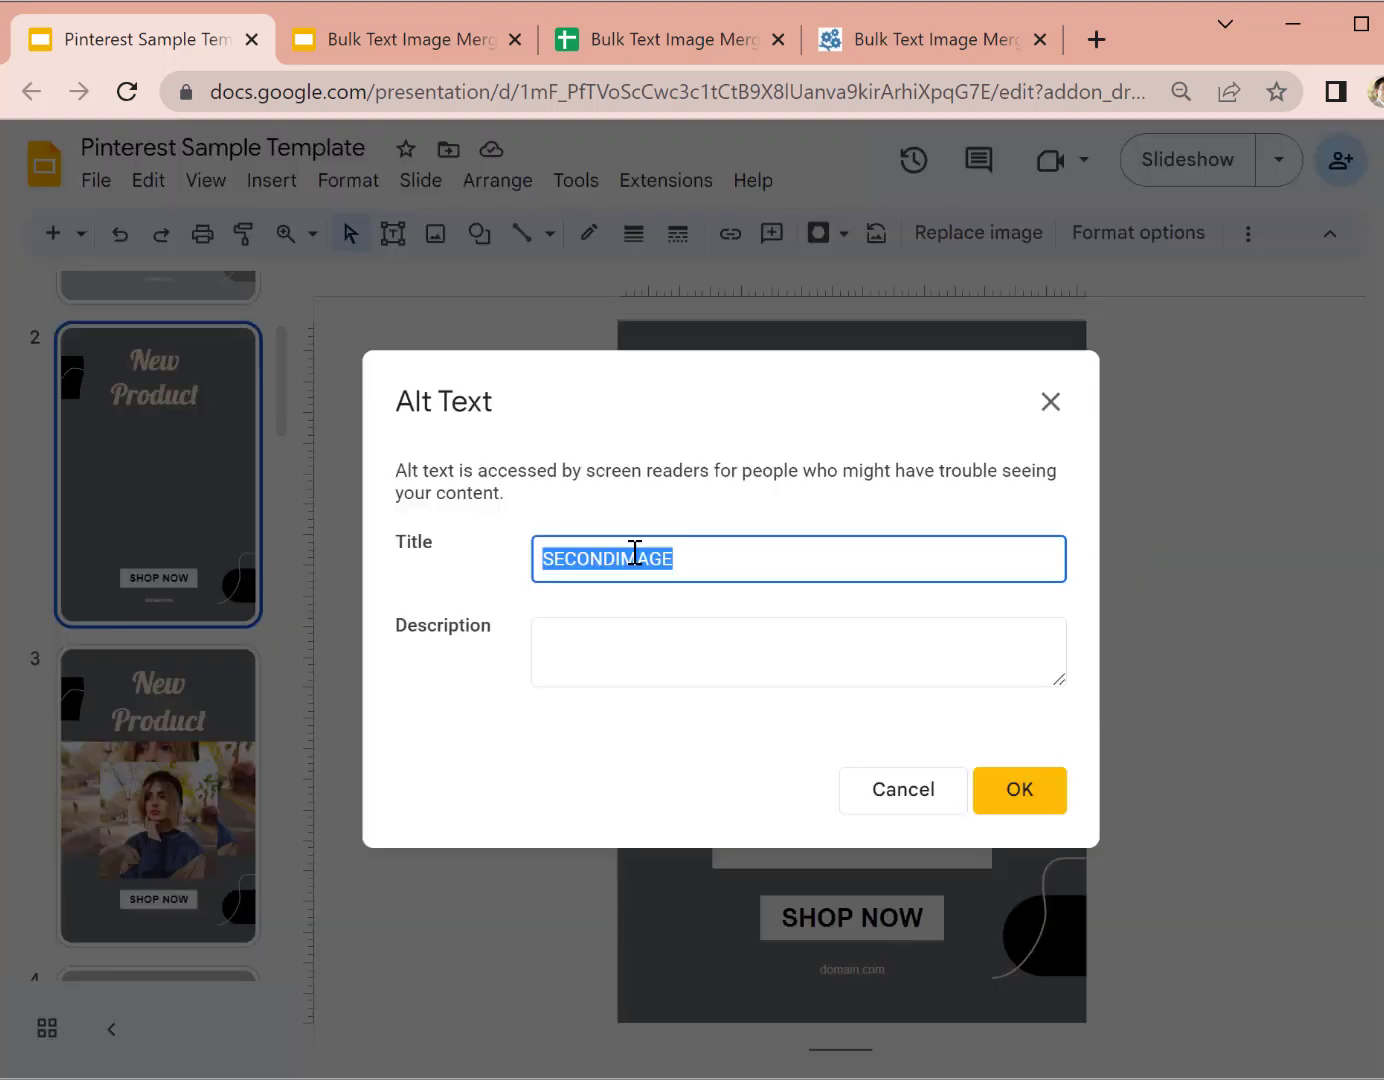
pyautogui.click(872, 797)
pyautogui.click(1229, 713)
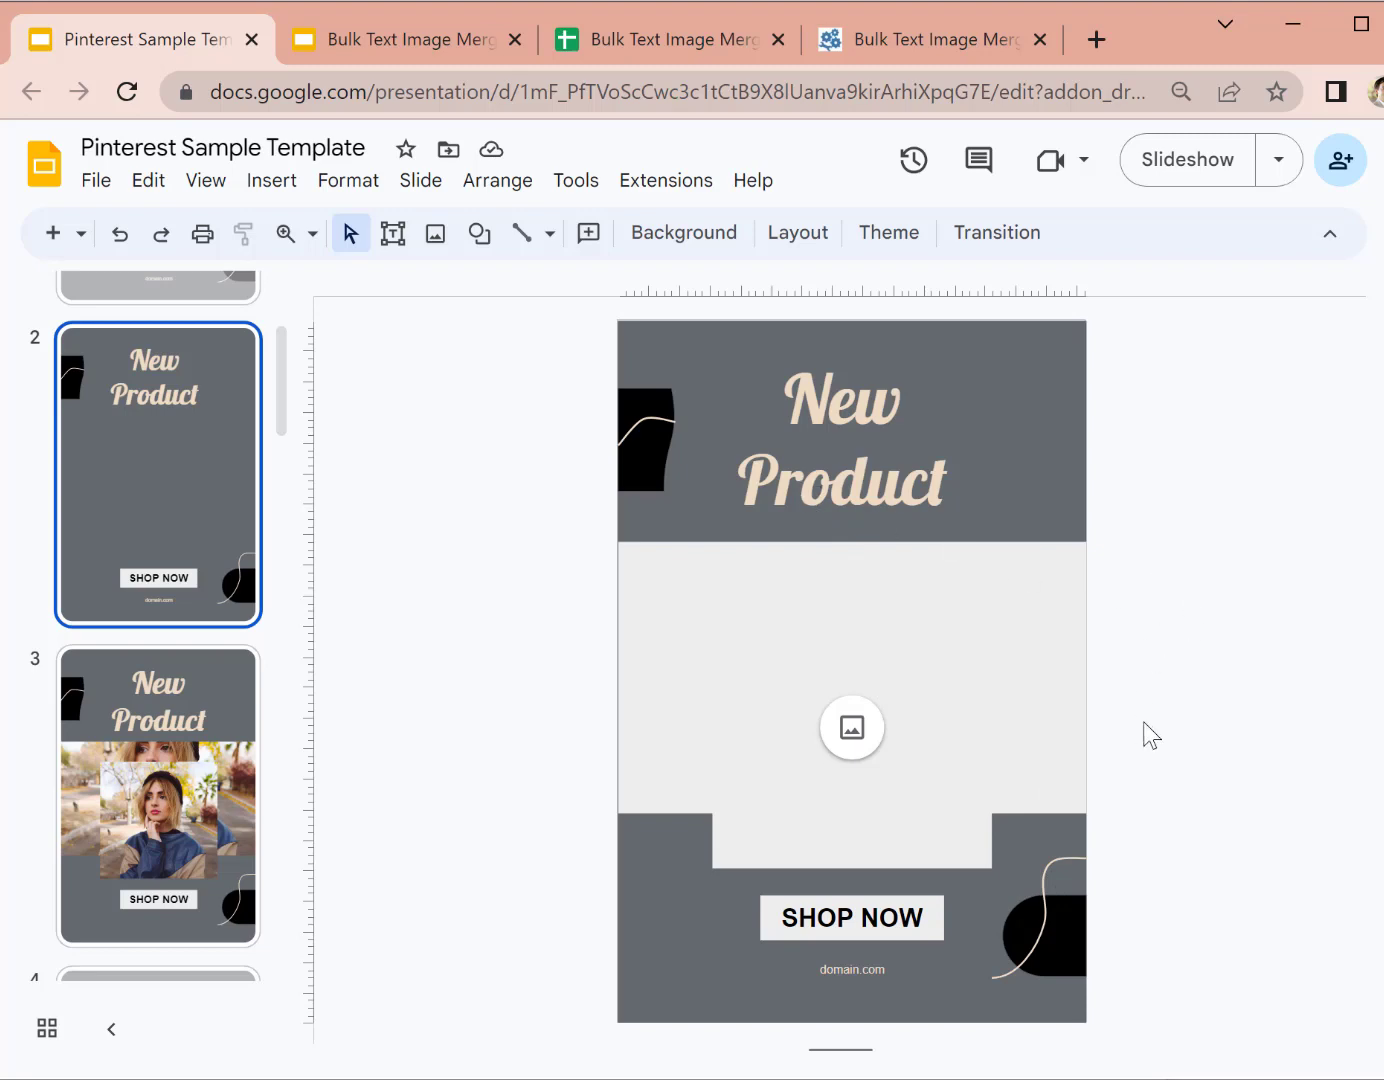
pyautogui.scroll(-3, 109, 705)
# Step: Go to slide 5 and check that the heading's alt text title is HEADINGTEXT
pyautogui.click(157, 760)
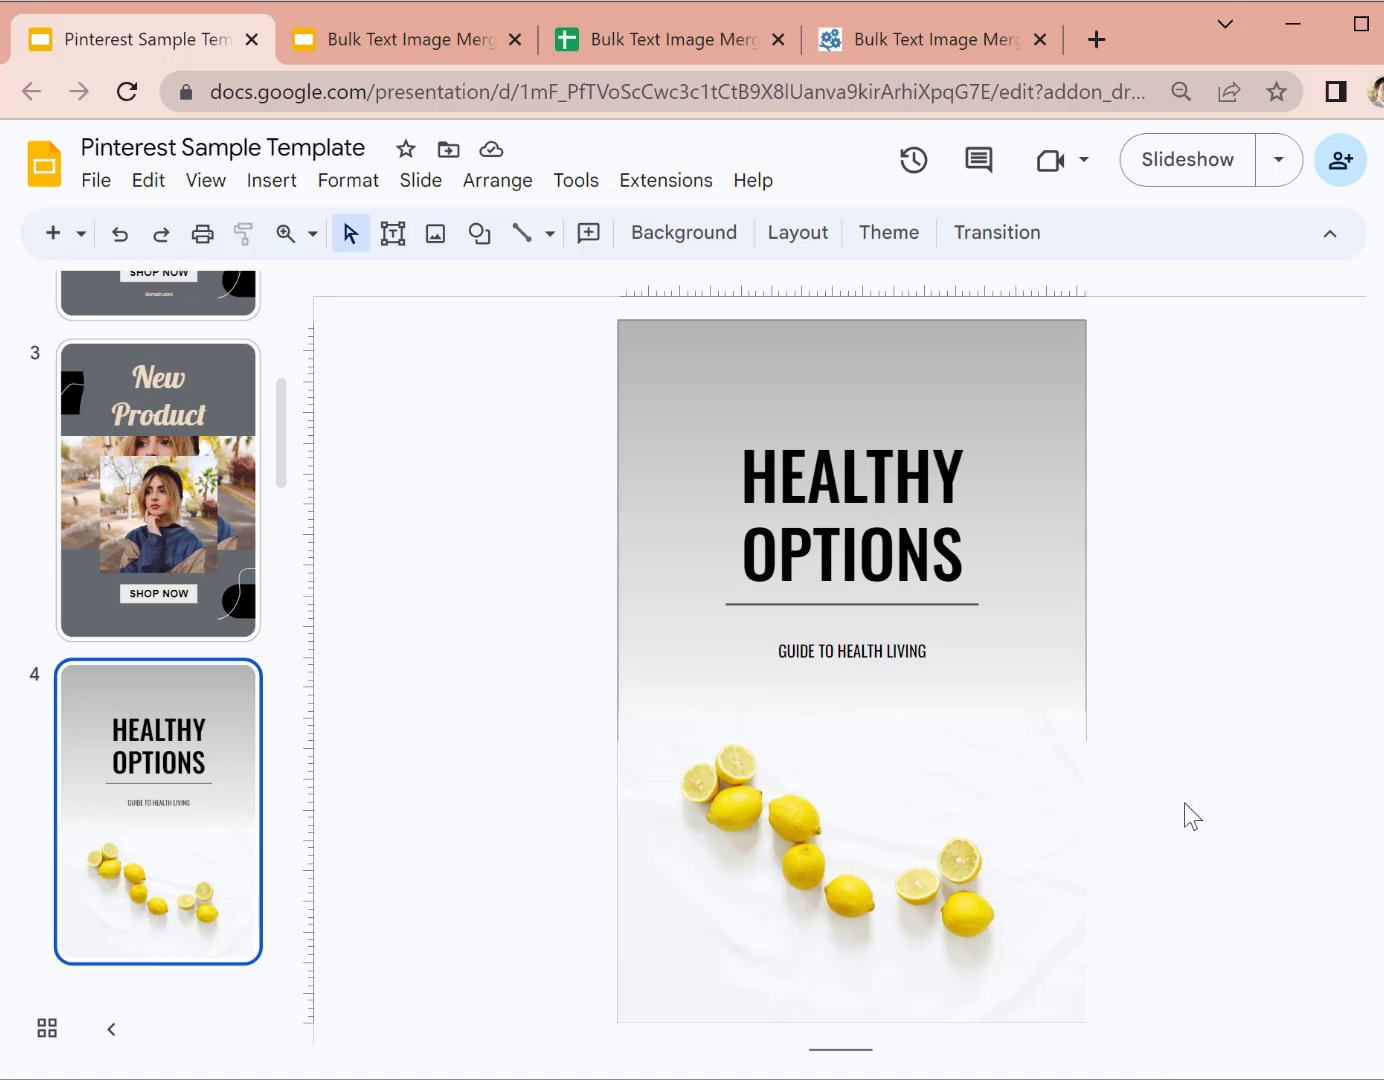
pyautogui.click(872, 770)
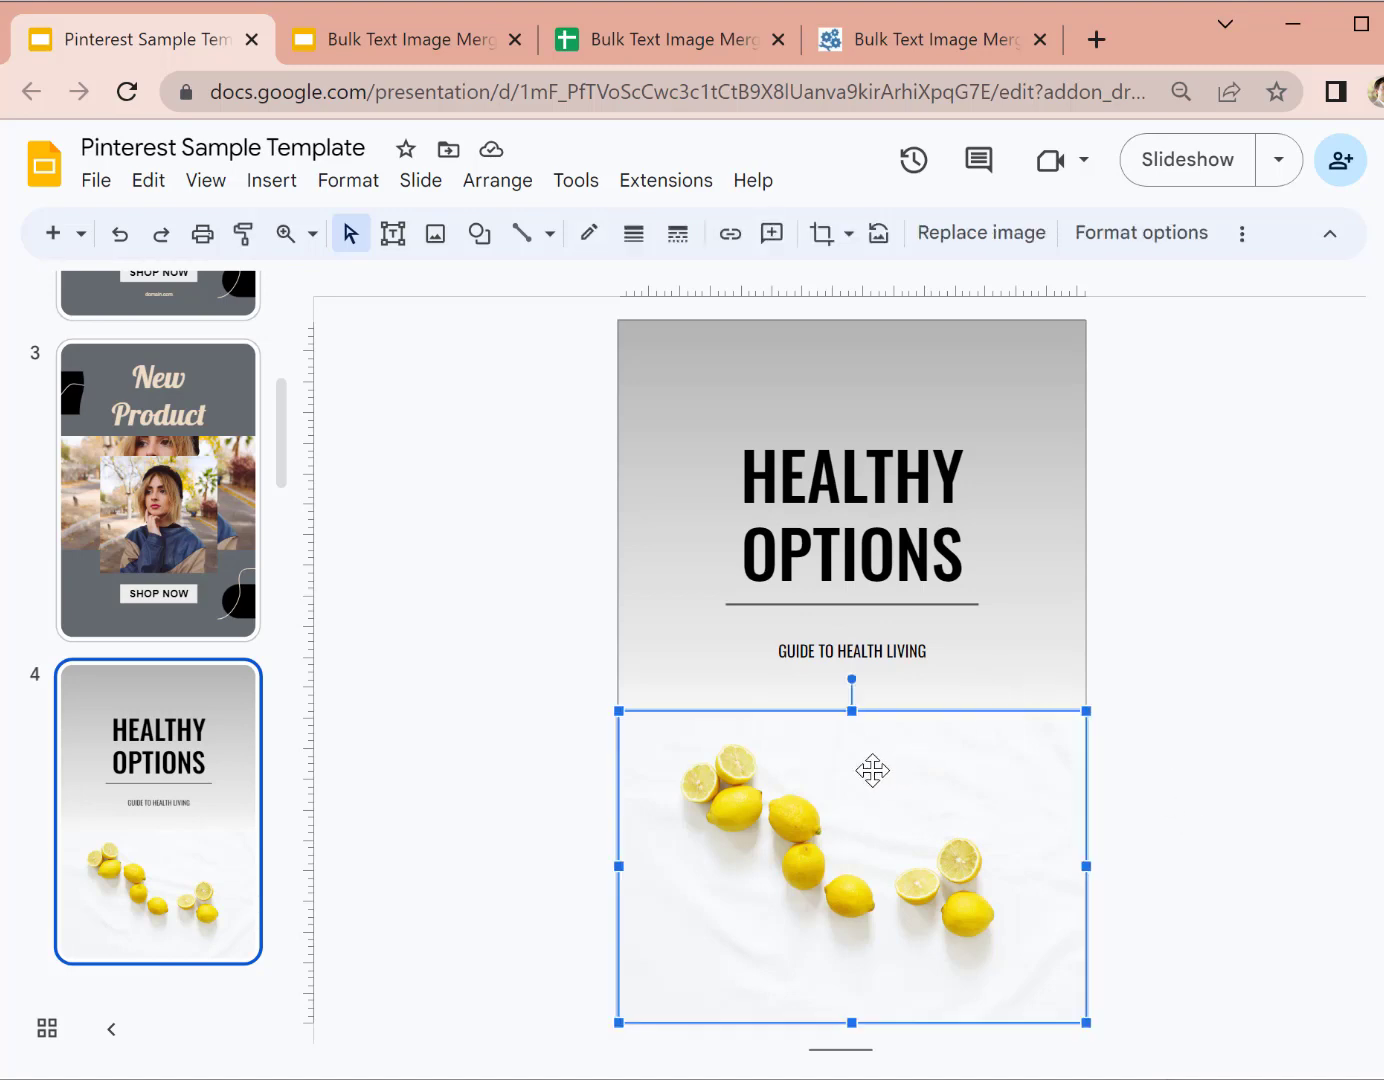
pyautogui.scroll(-3, 80, 767)
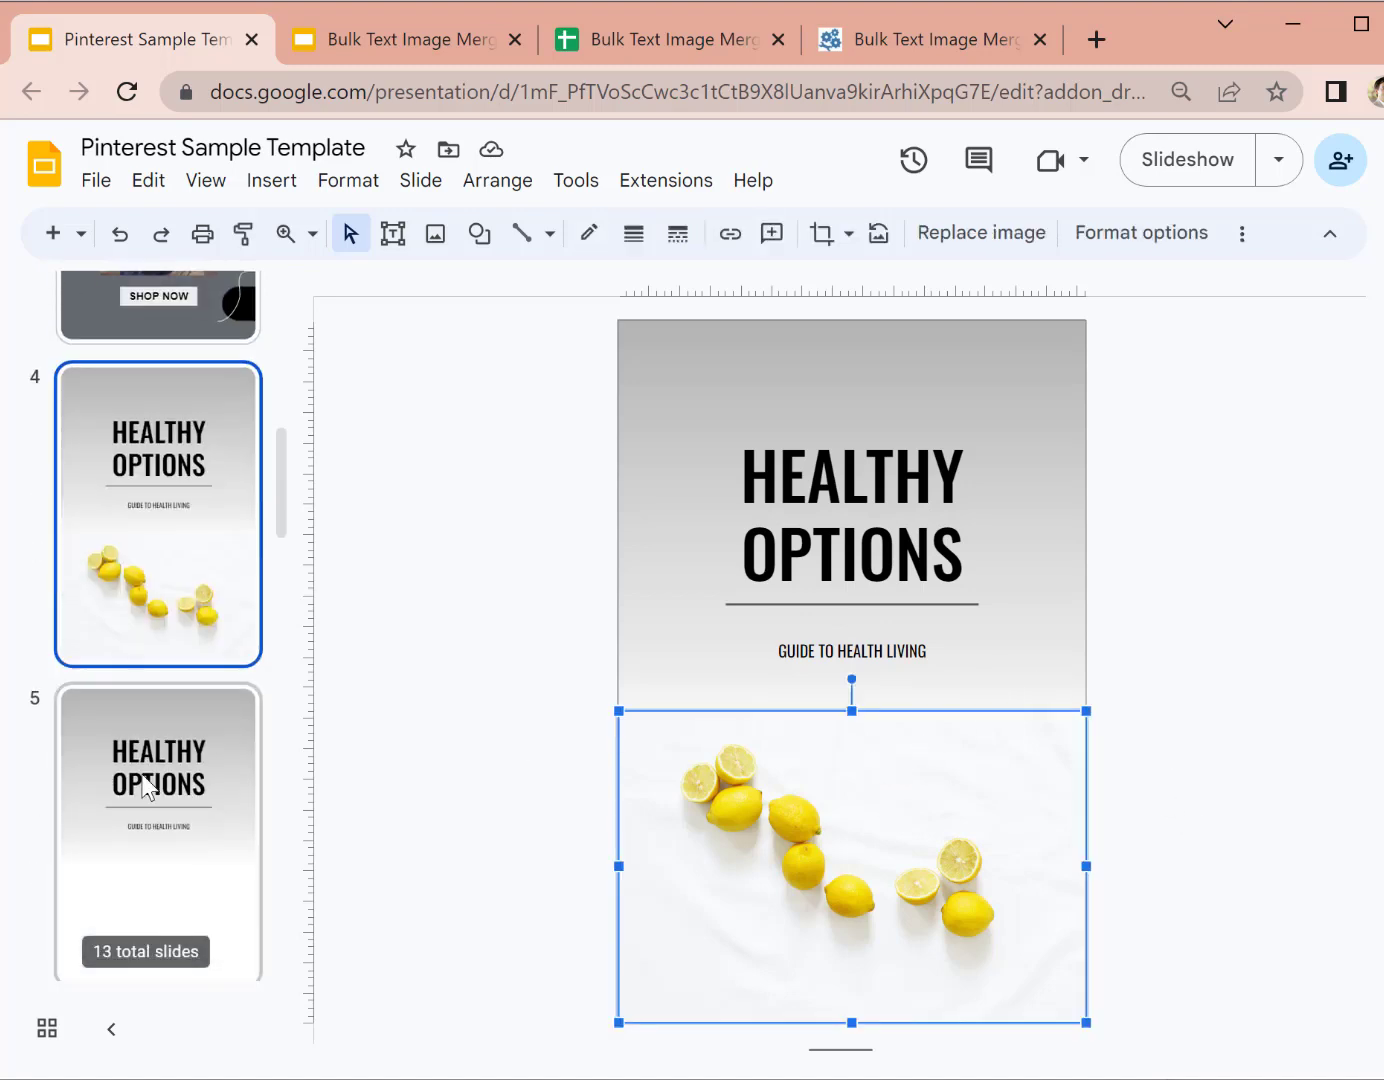
pyautogui.click(149, 787)
pyautogui.click(861, 468)
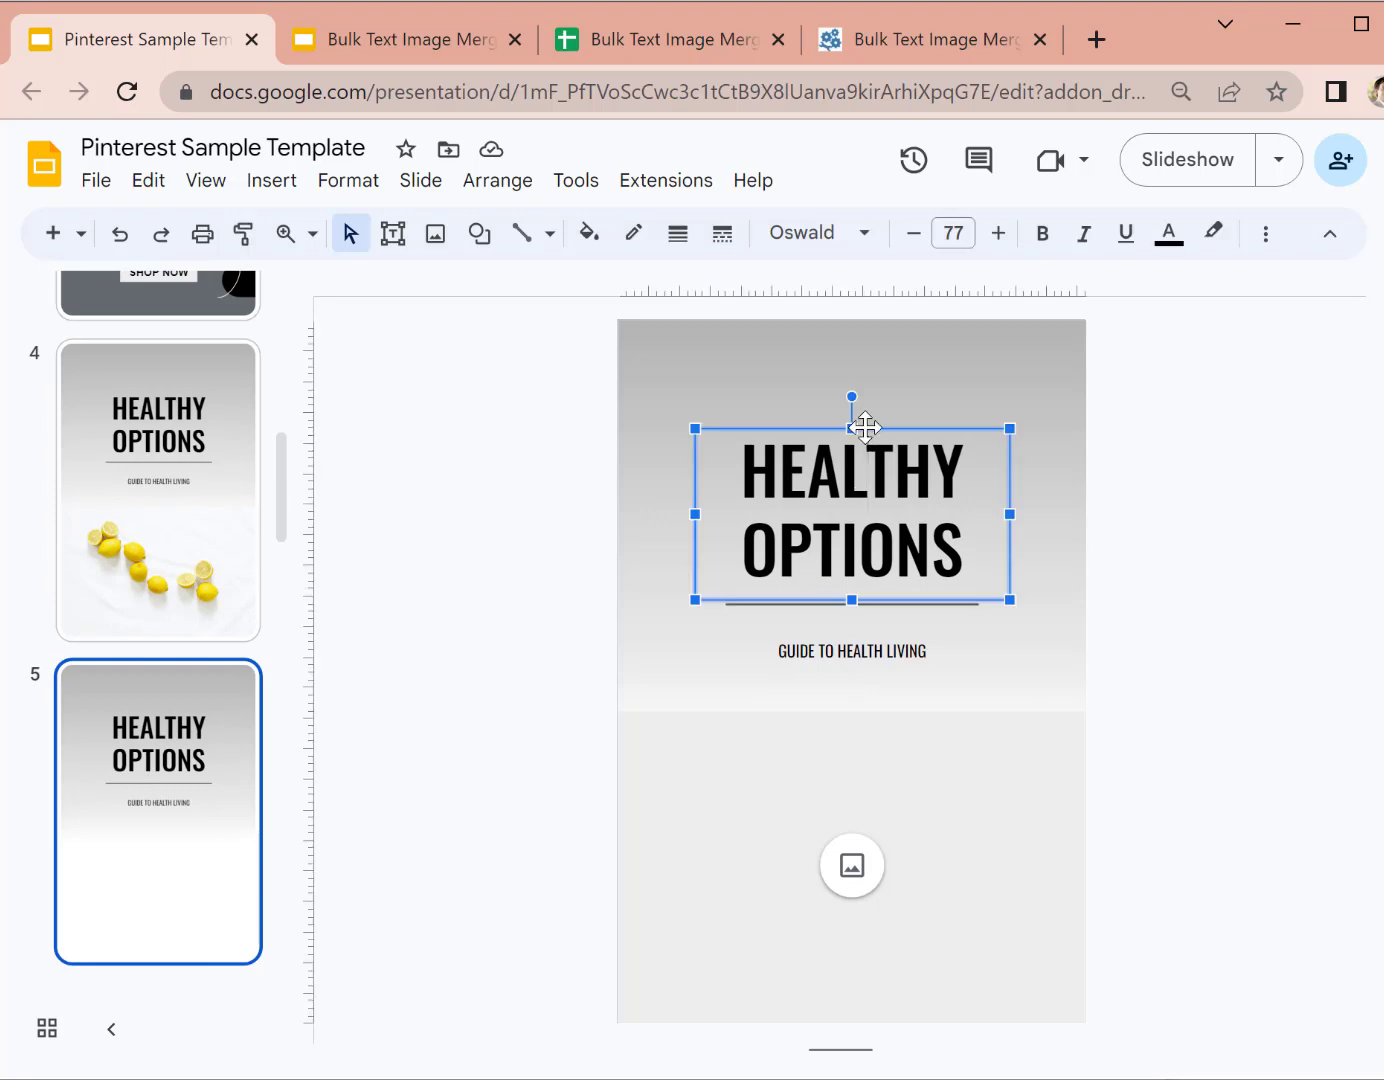
pyautogui.rightClick(862, 432)
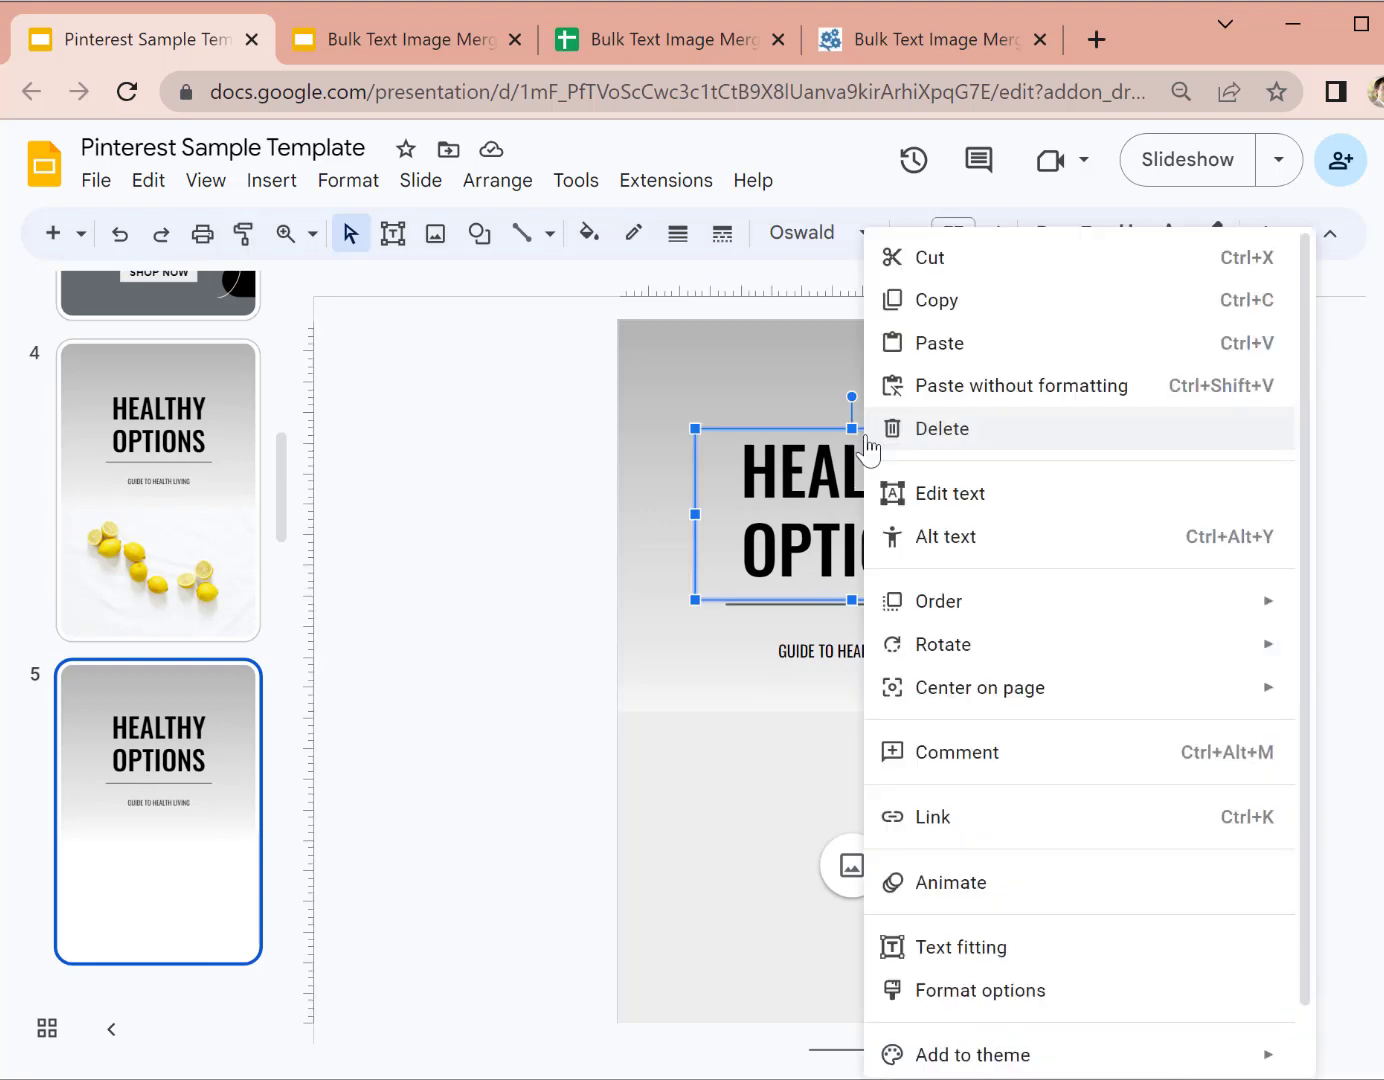
pyautogui.click(1017, 536)
pyautogui.click(725, 566)
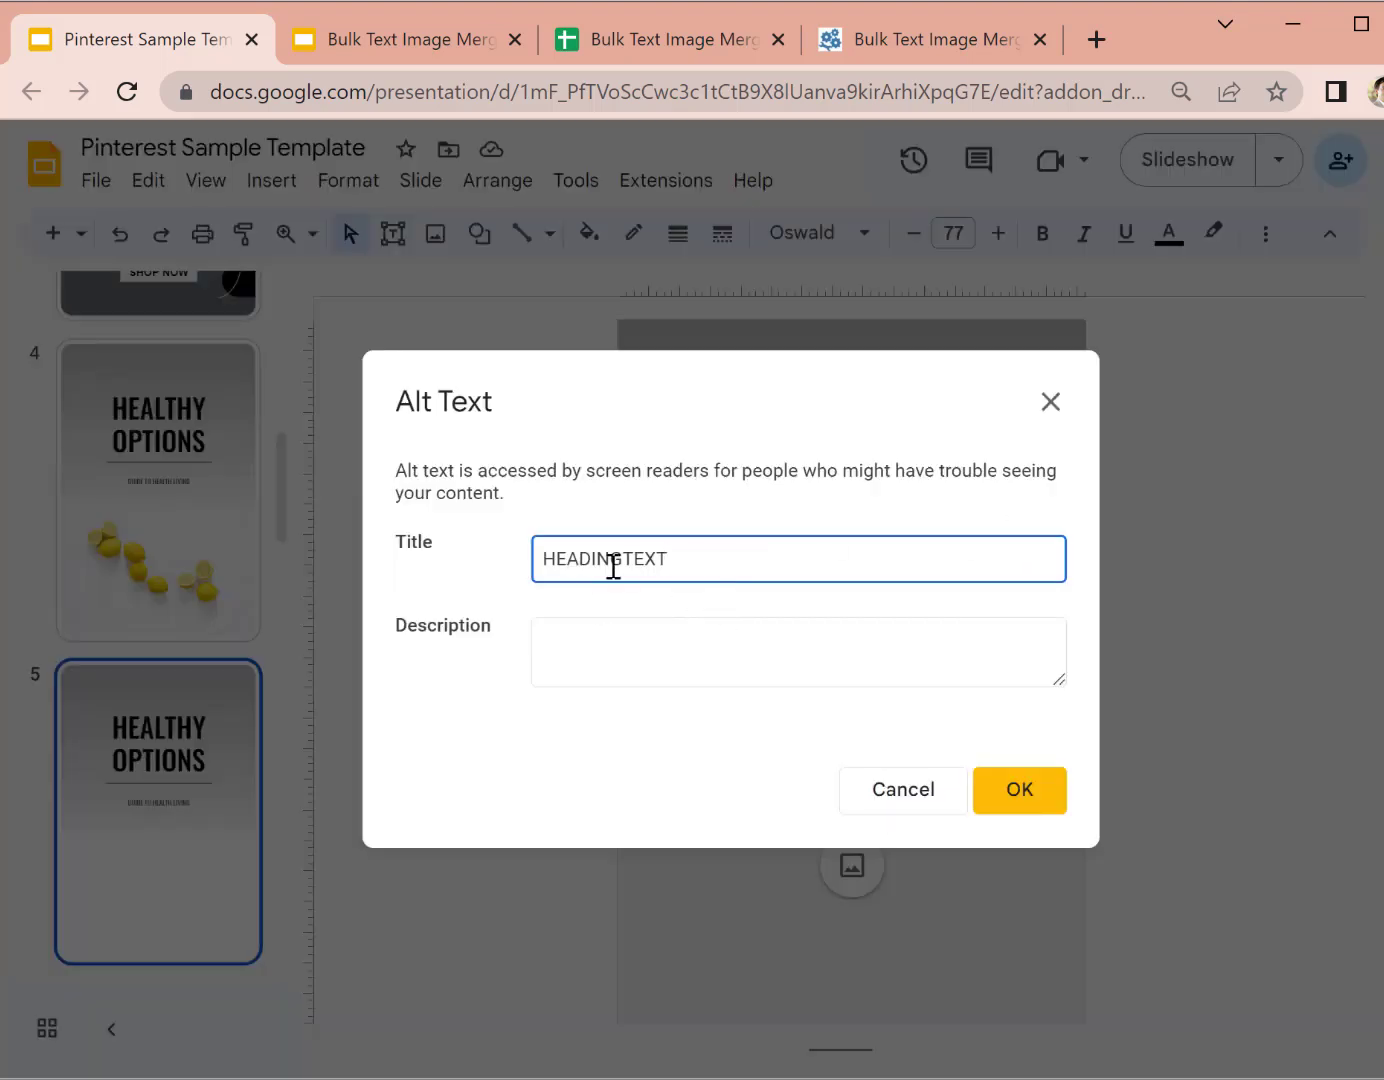
pyautogui.click(882, 792)
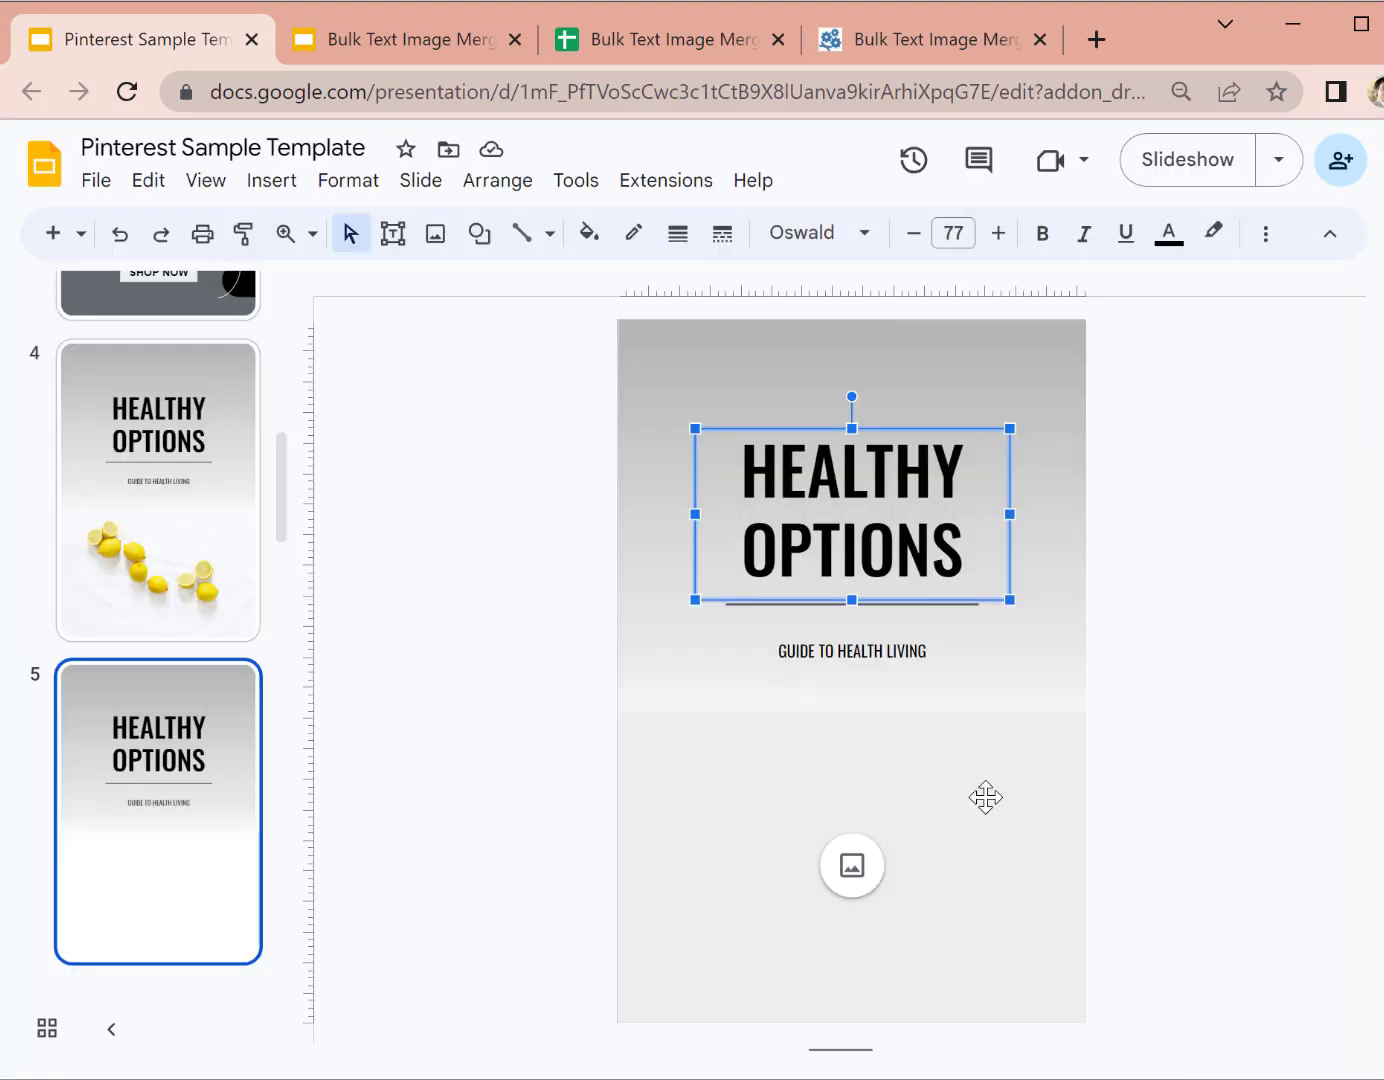
# Step: Check that slide 5's image placeholder alt text title is MAINIMAGE
pyautogui.click(986, 800)
pyautogui.rightClick(985, 806)
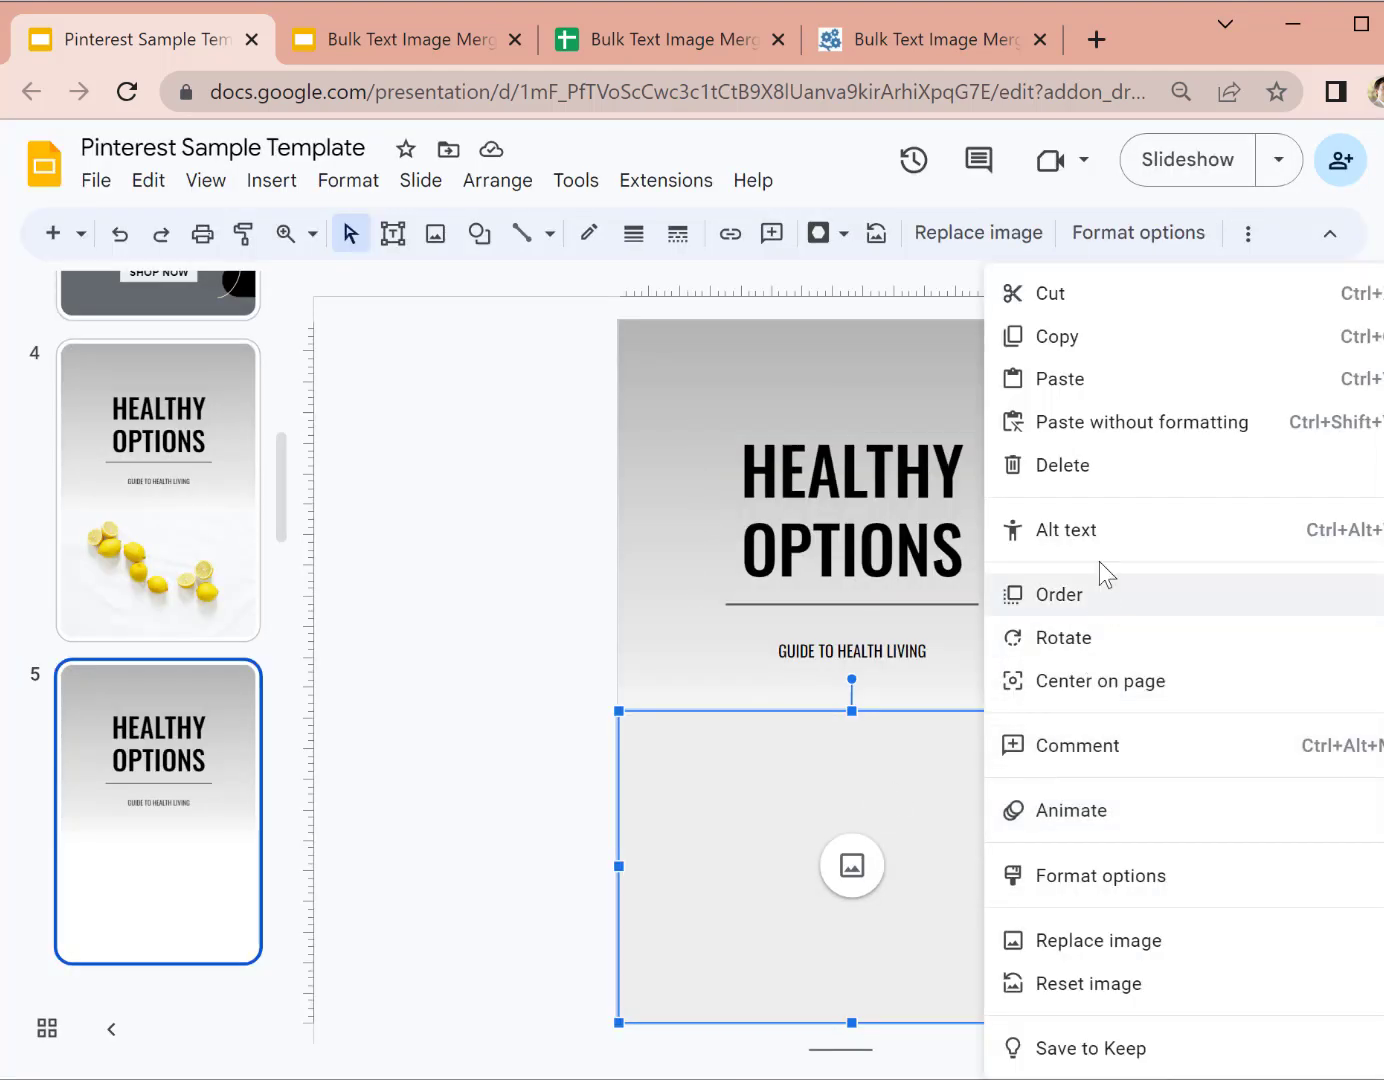
pyautogui.click(1099, 530)
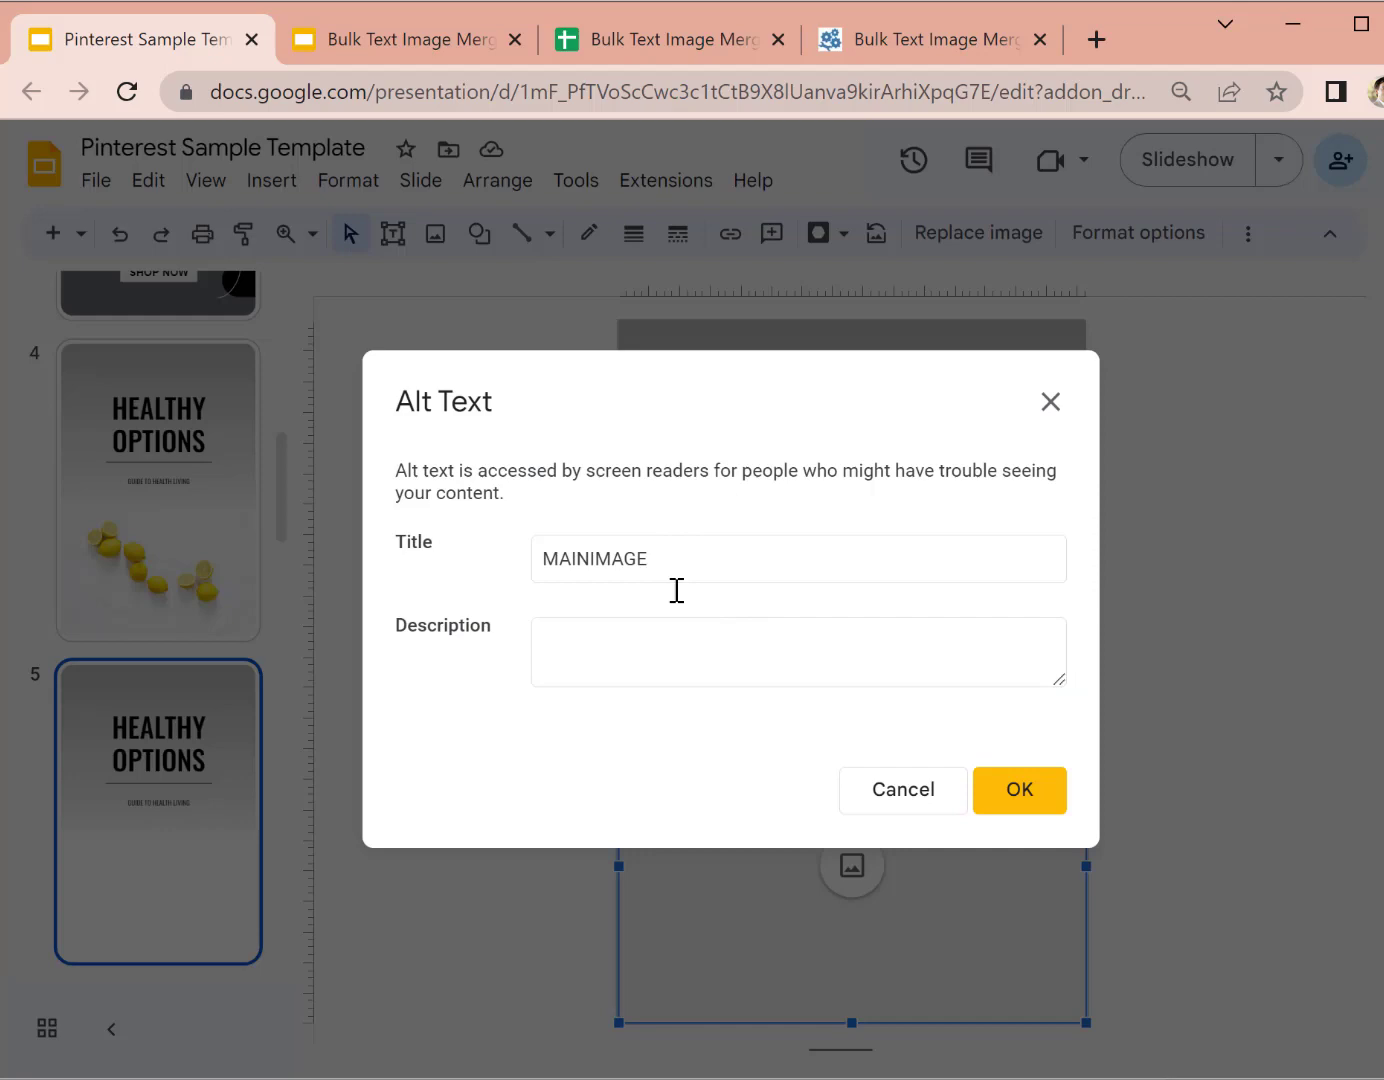
pyautogui.click(937, 790)
pyautogui.click(191, 792)
# Step: Return to slide 2, the New Product template, then switch to the merge data spreadsheet
pyautogui.scroll(5, 179, 790)
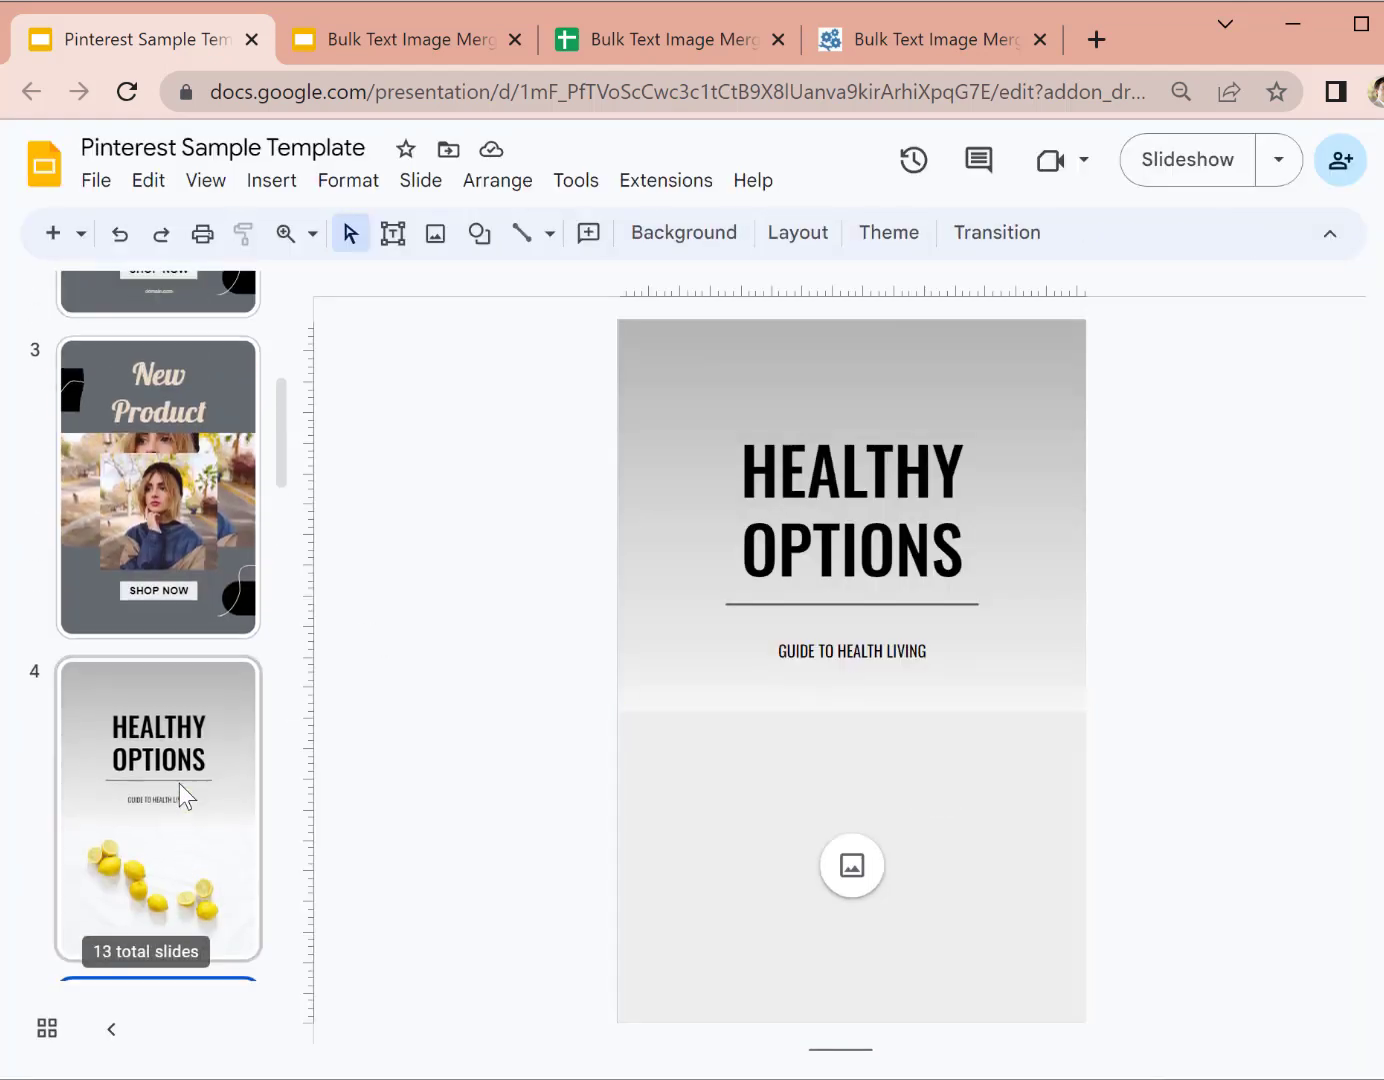
pyautogui.click(206, 727)
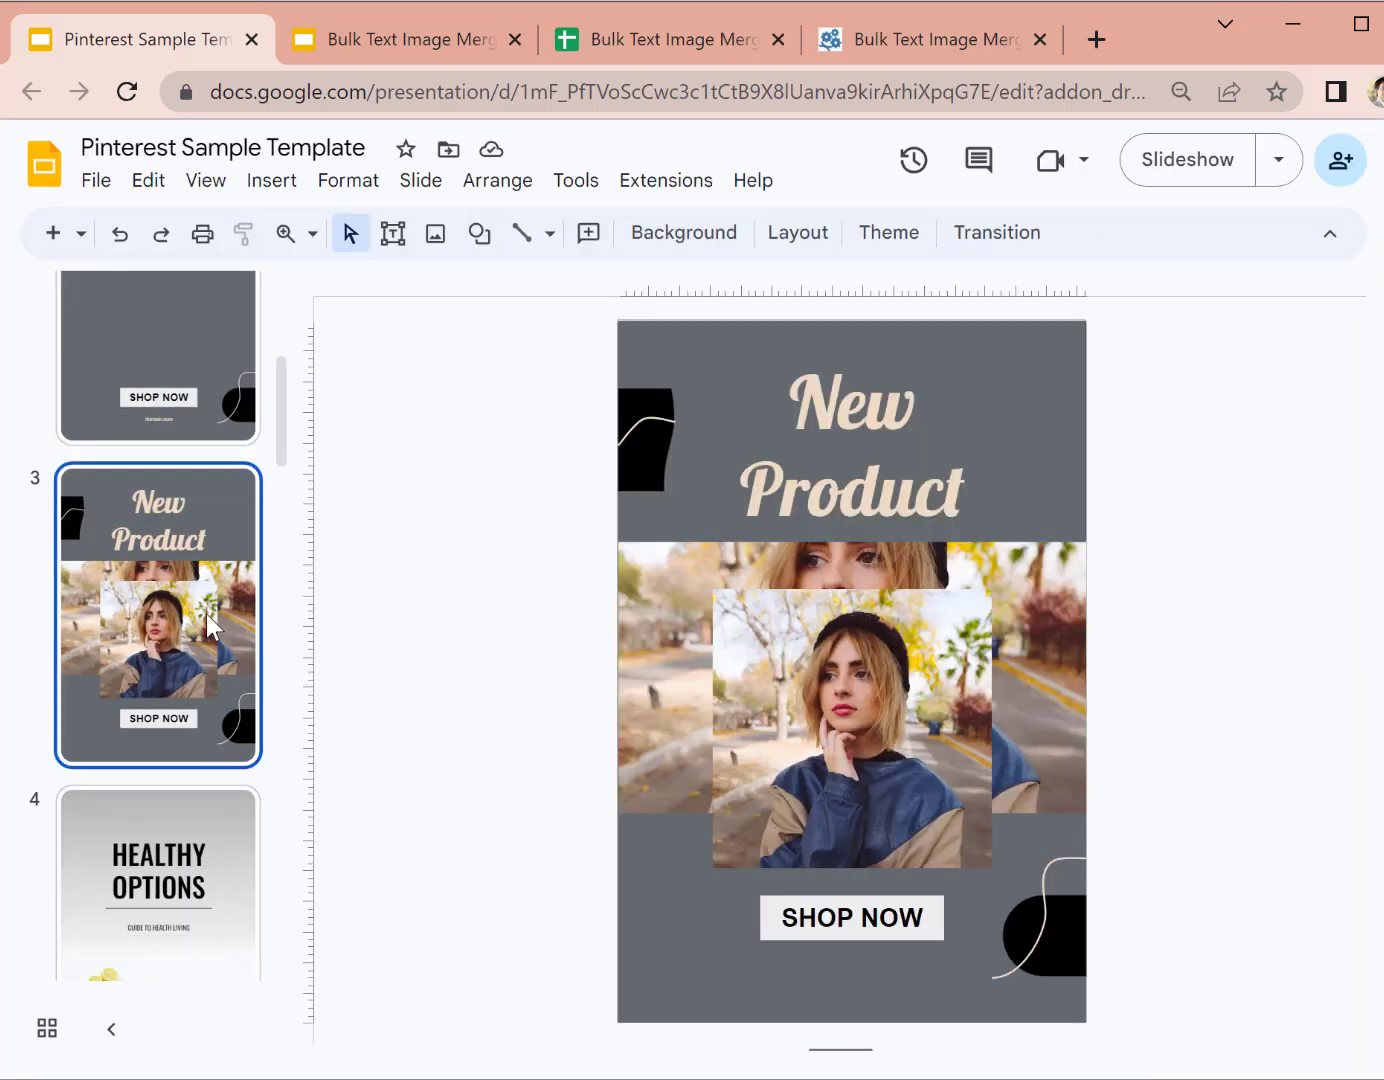
pyautogui.scroll(5, 215, 616)
pyautogui.click(234, 610)
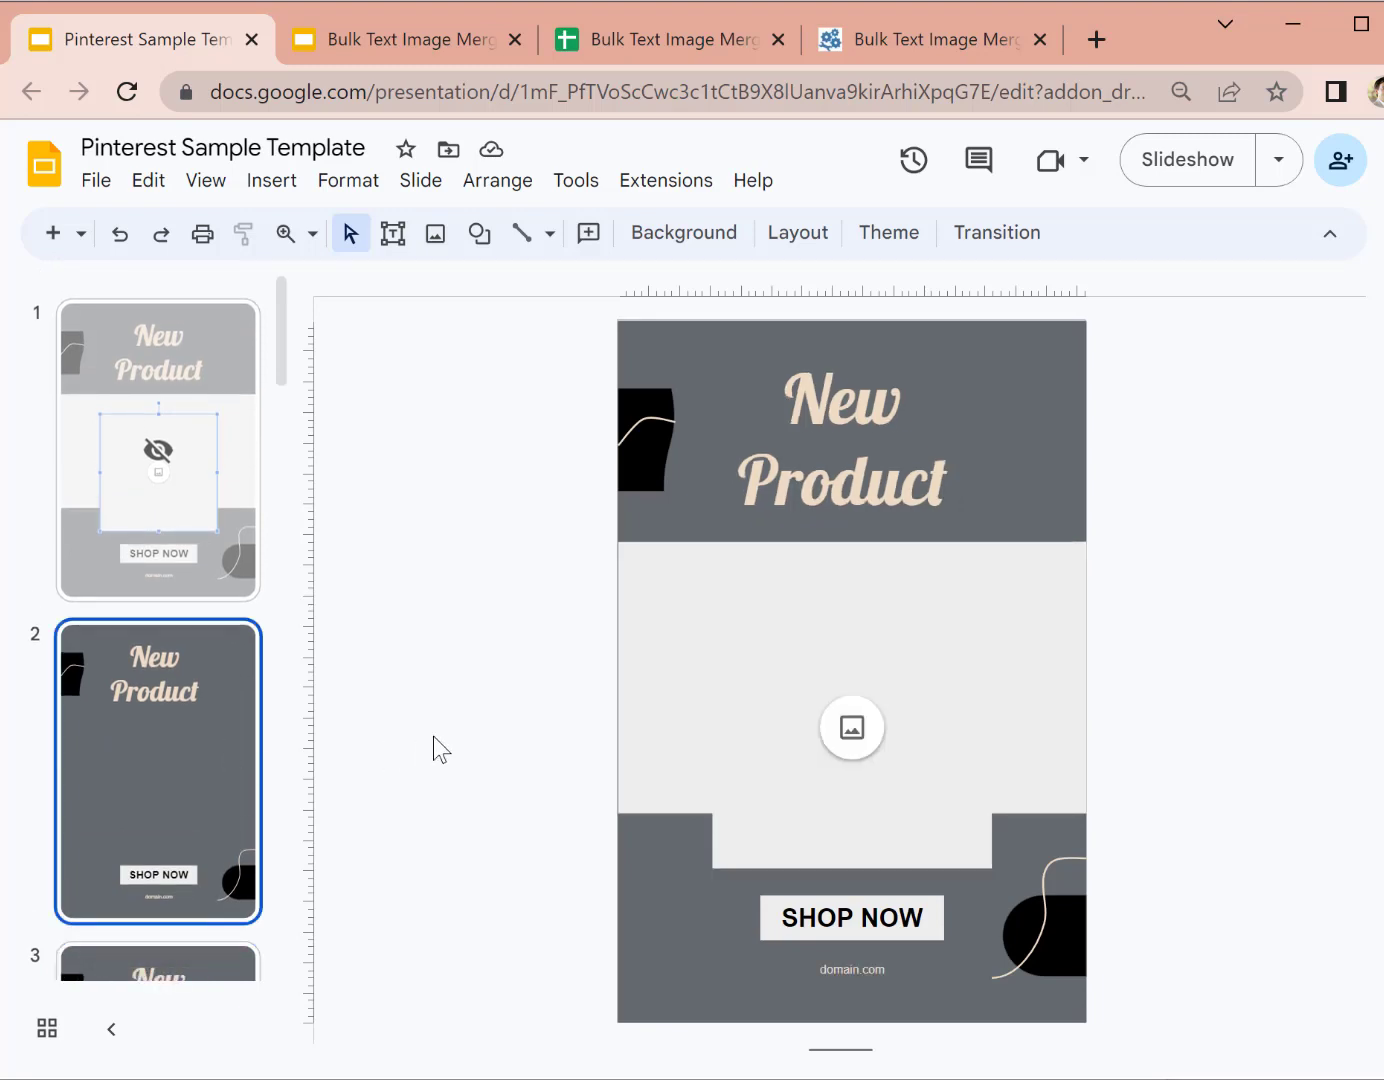
pyautogui.click(661, 42)
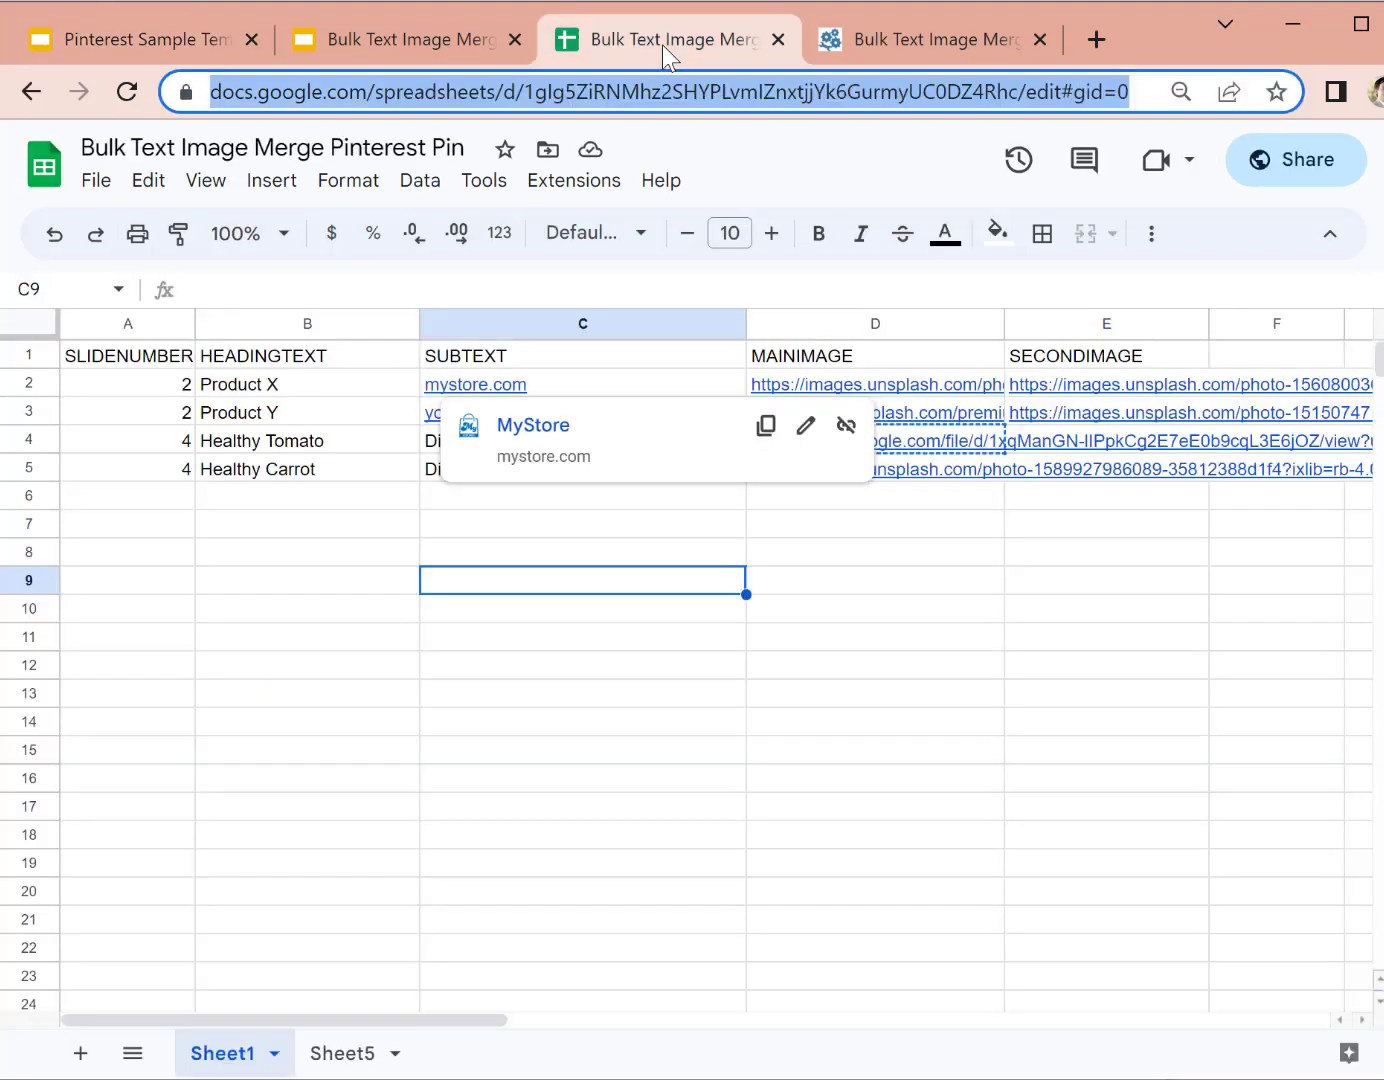
# Step: Dismiss the mystore.com link preview and highlight the SLIDENUMBER header in A1
pyautogui.click(706, 808)
pyautogui.click(828, 646)
pyautogui.click(522, 554)
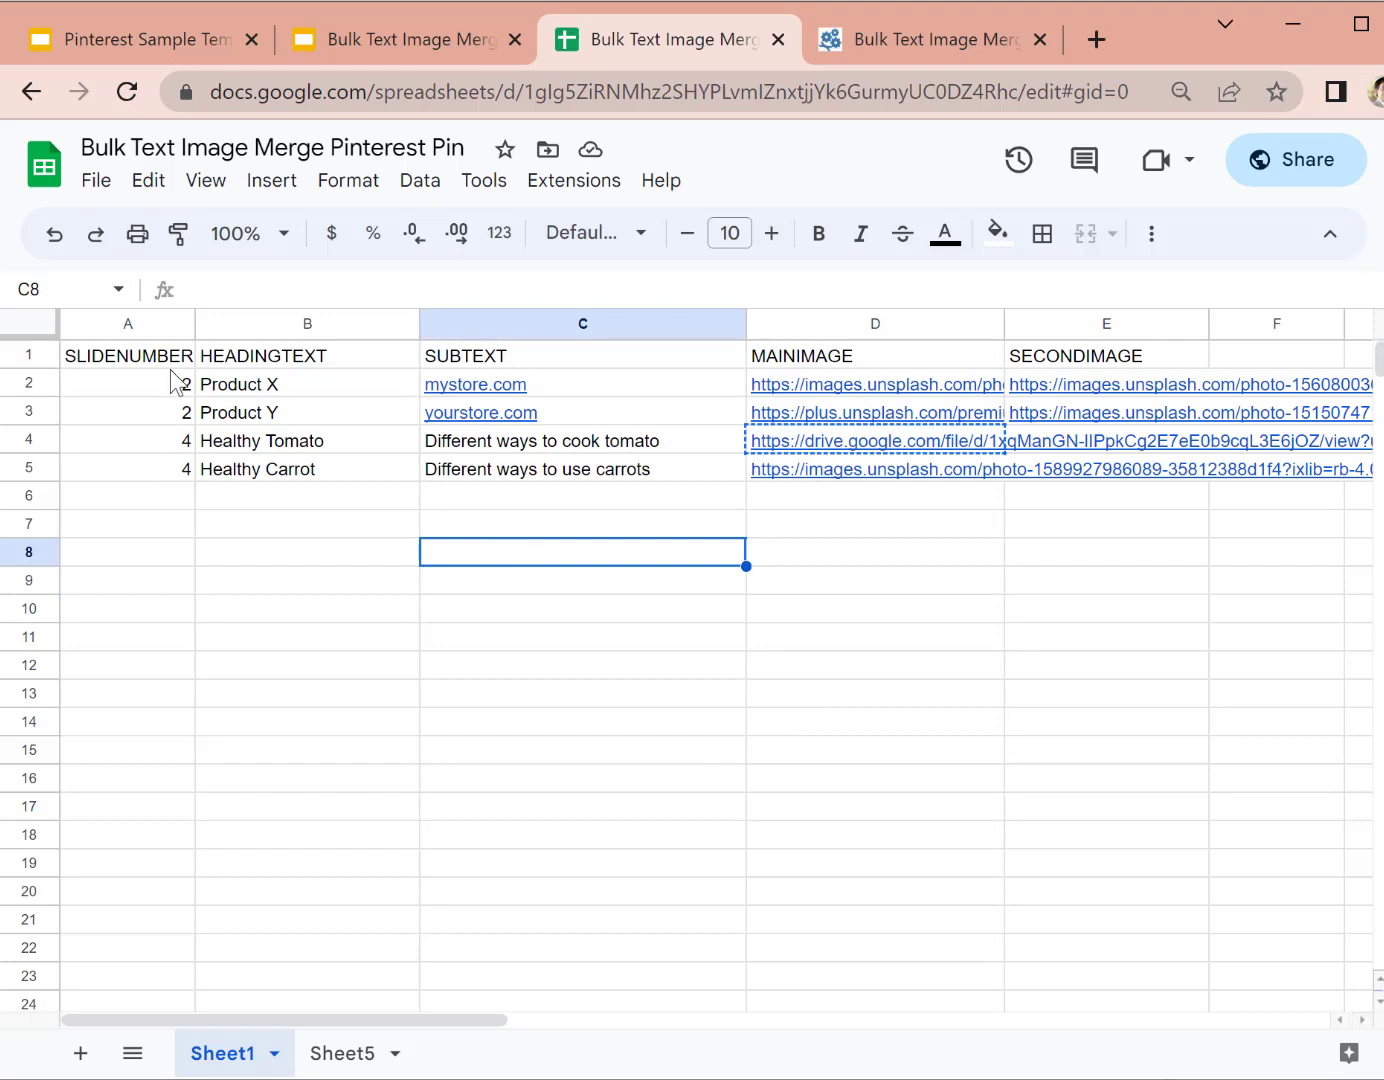
pyautogui.click(153, 362)
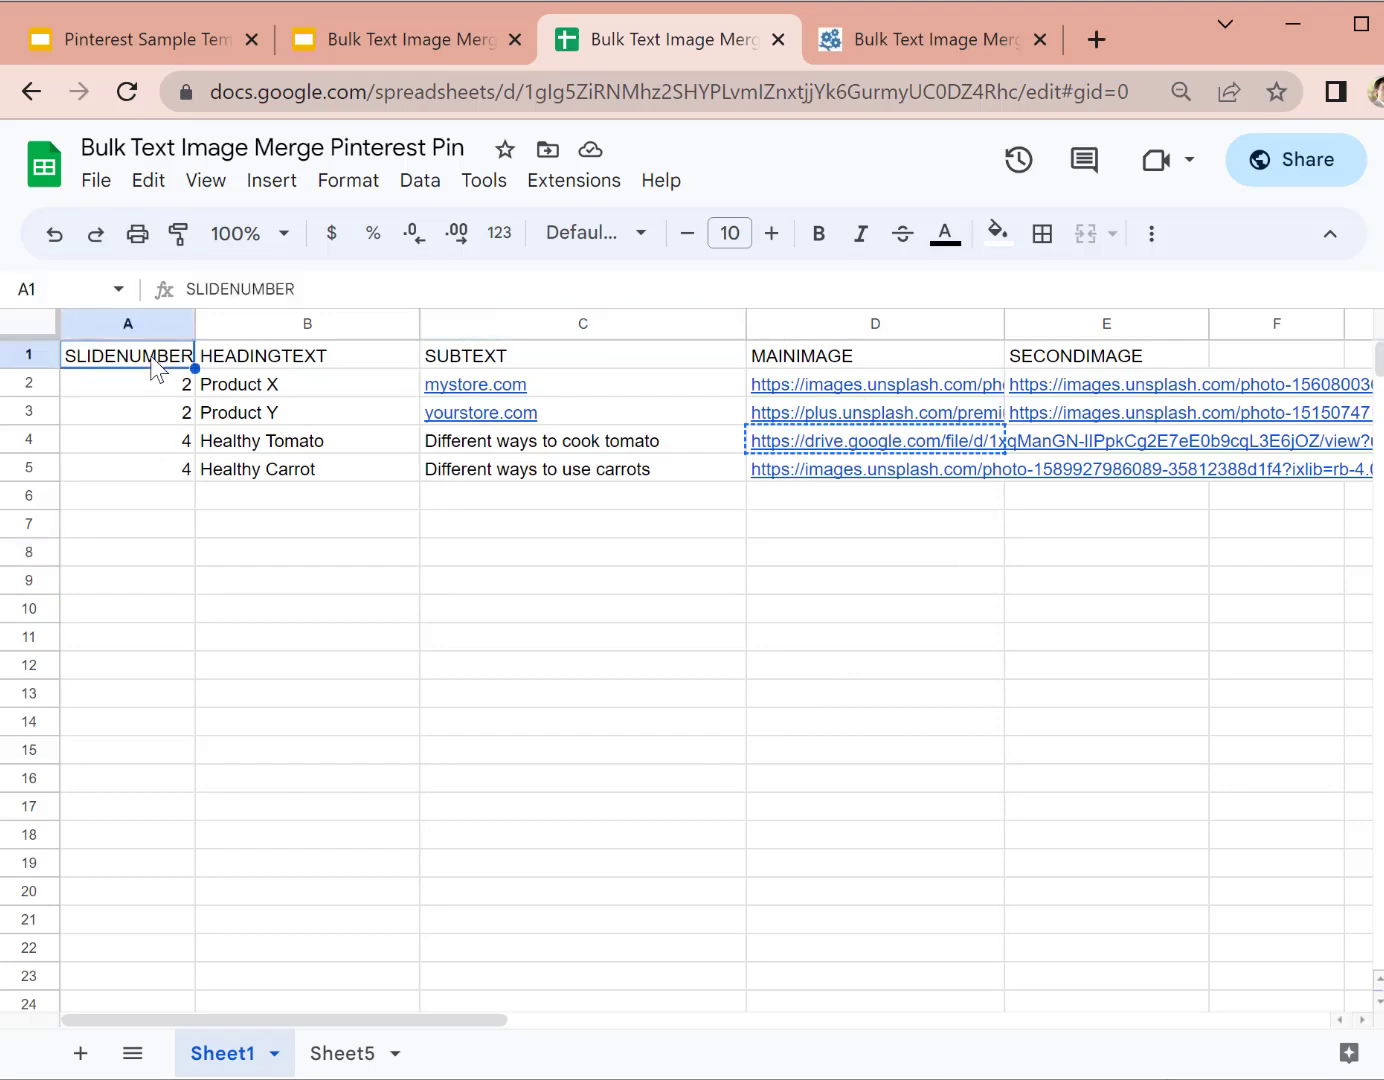
pyautogui.click(191, 523)
pyautogui.click(321, 528)
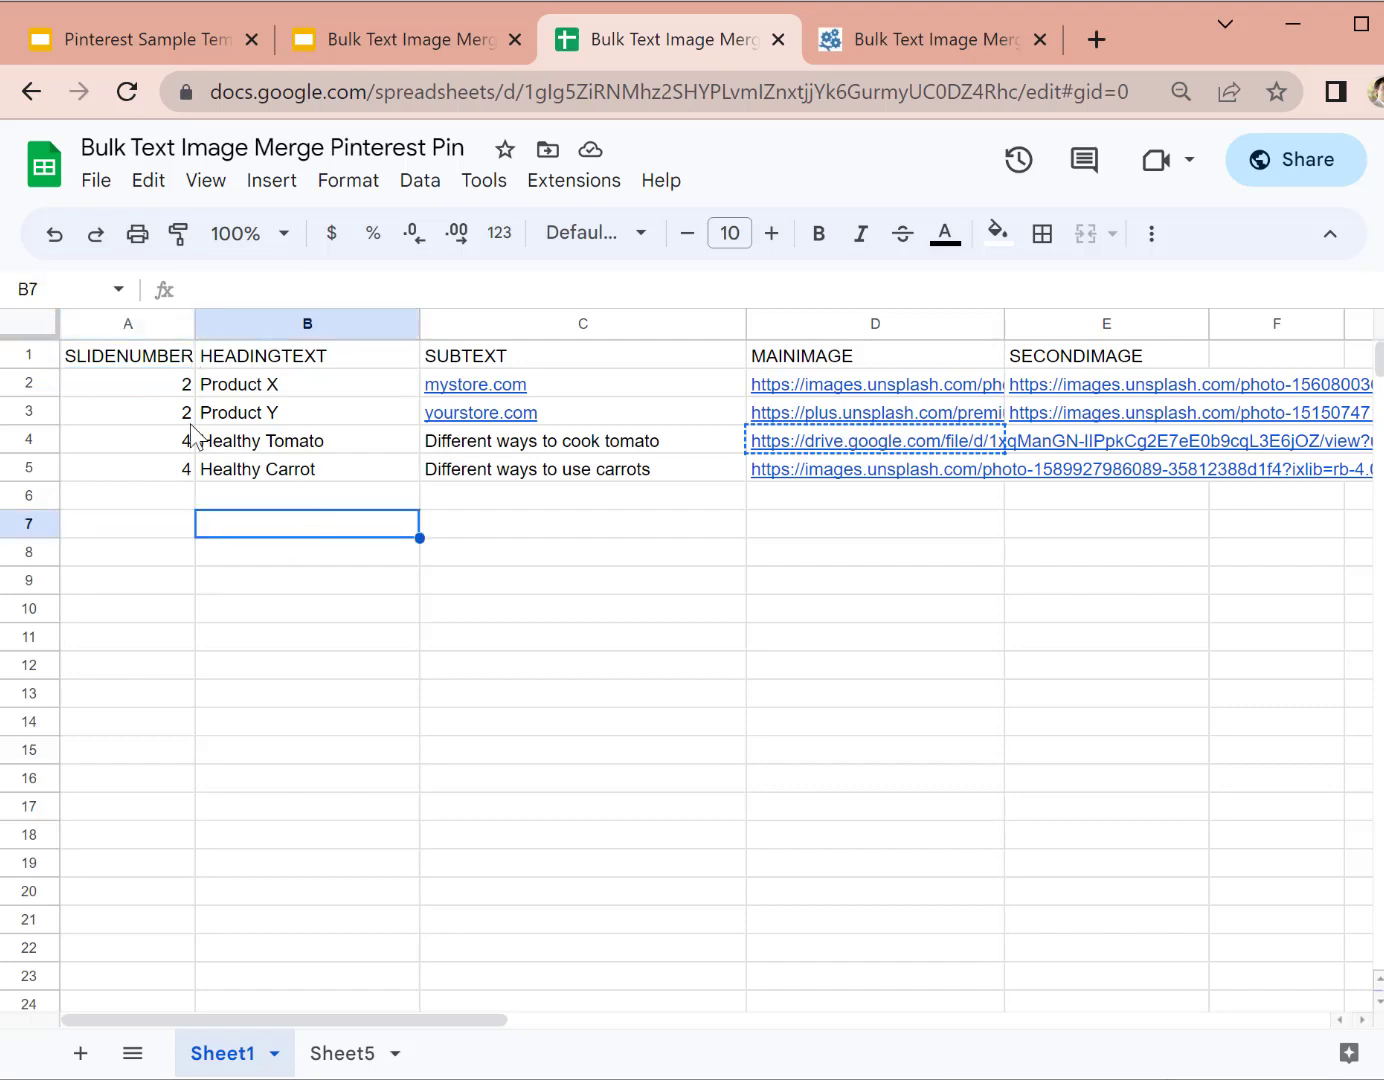
# Step: Go through slide numbers 2, 2, 4, 4 in A2–A5, then return to the Pinterest Sample Template deck
pyautogui.click(152, 388)
pyautogui.click(150, 418)
pyautogui.click(145, 363)
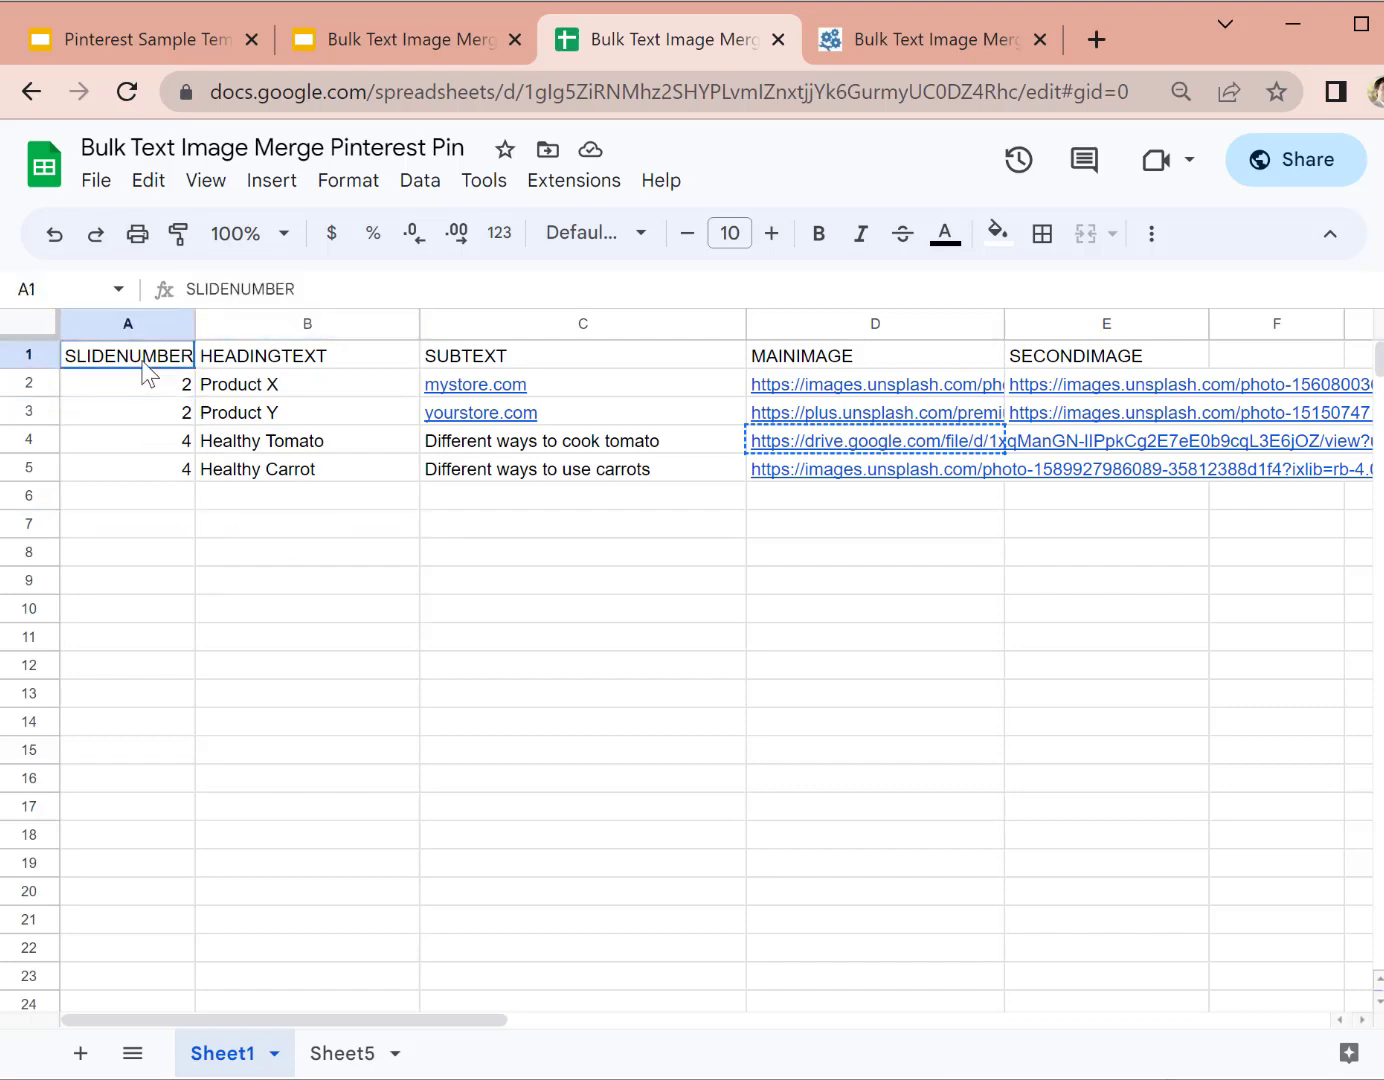
pyautogui.click(146, 390)
pyautogui.click(148, 432)
pyautogui.click(146, 470)
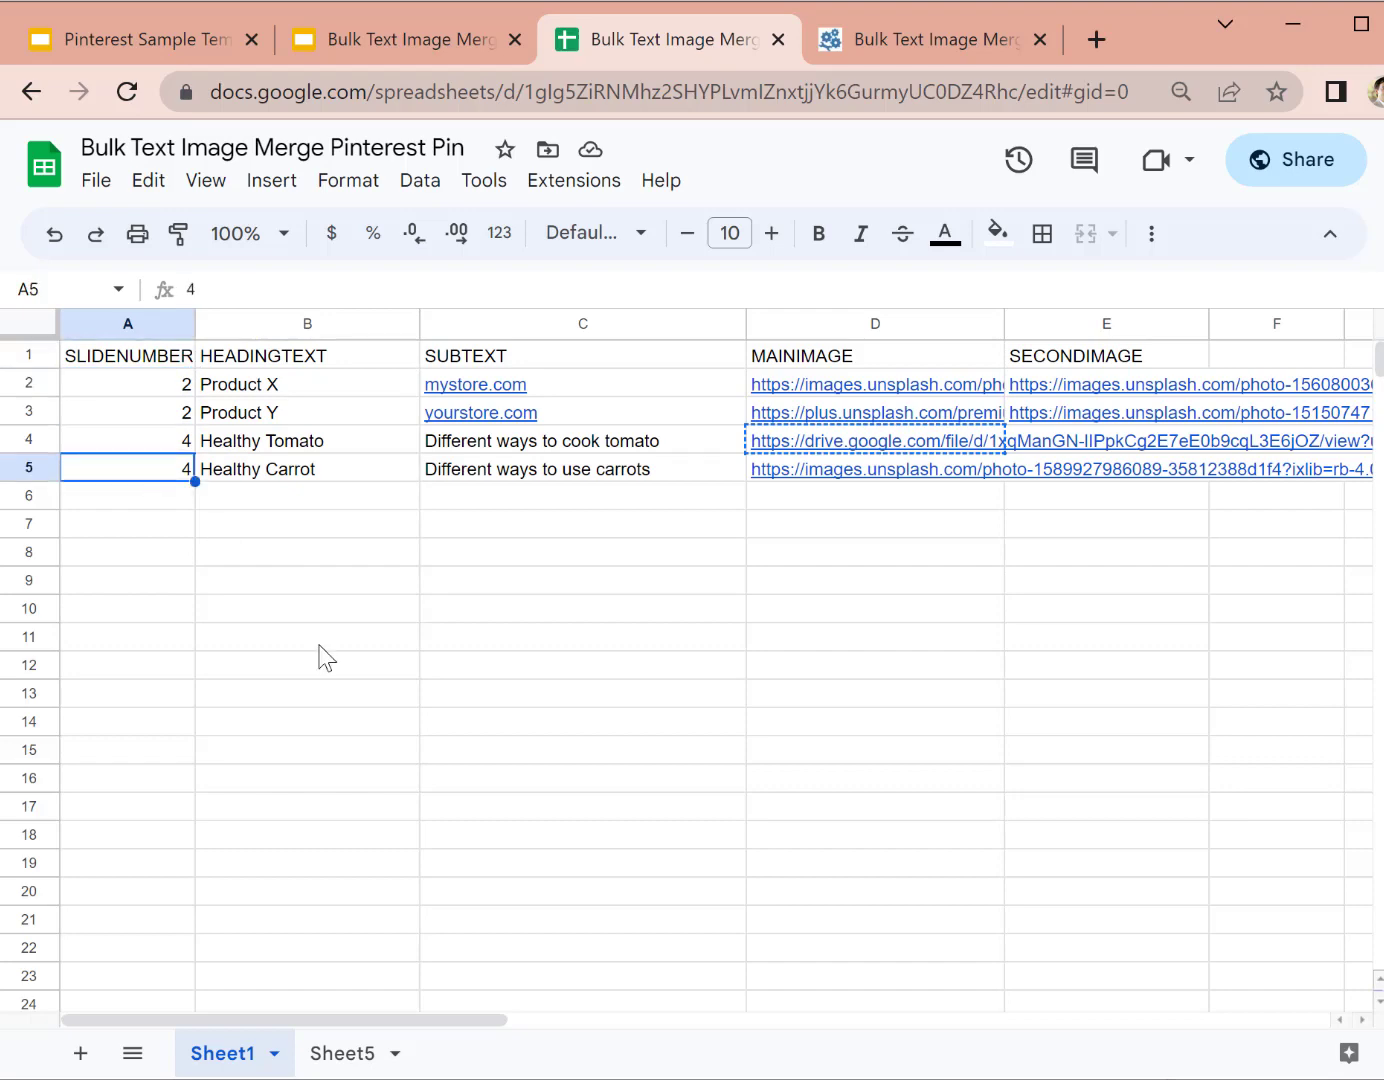
pyautogui.click(320, 644)
pyautogui.click(136, 53)
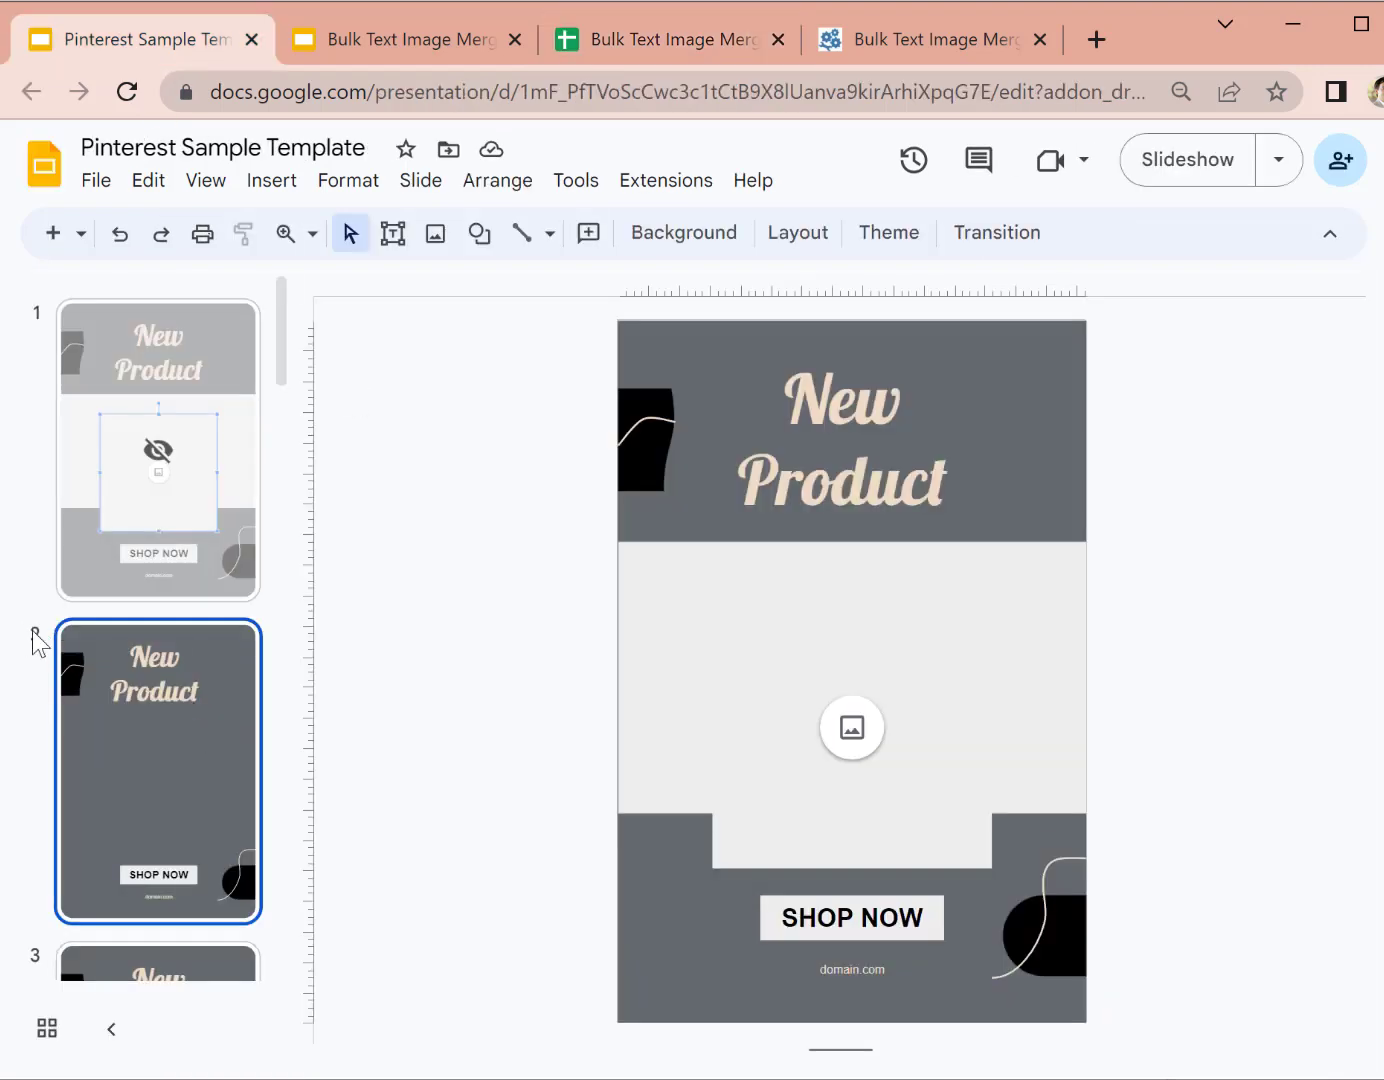
pyautogui.scroll(-9, 63, 663)
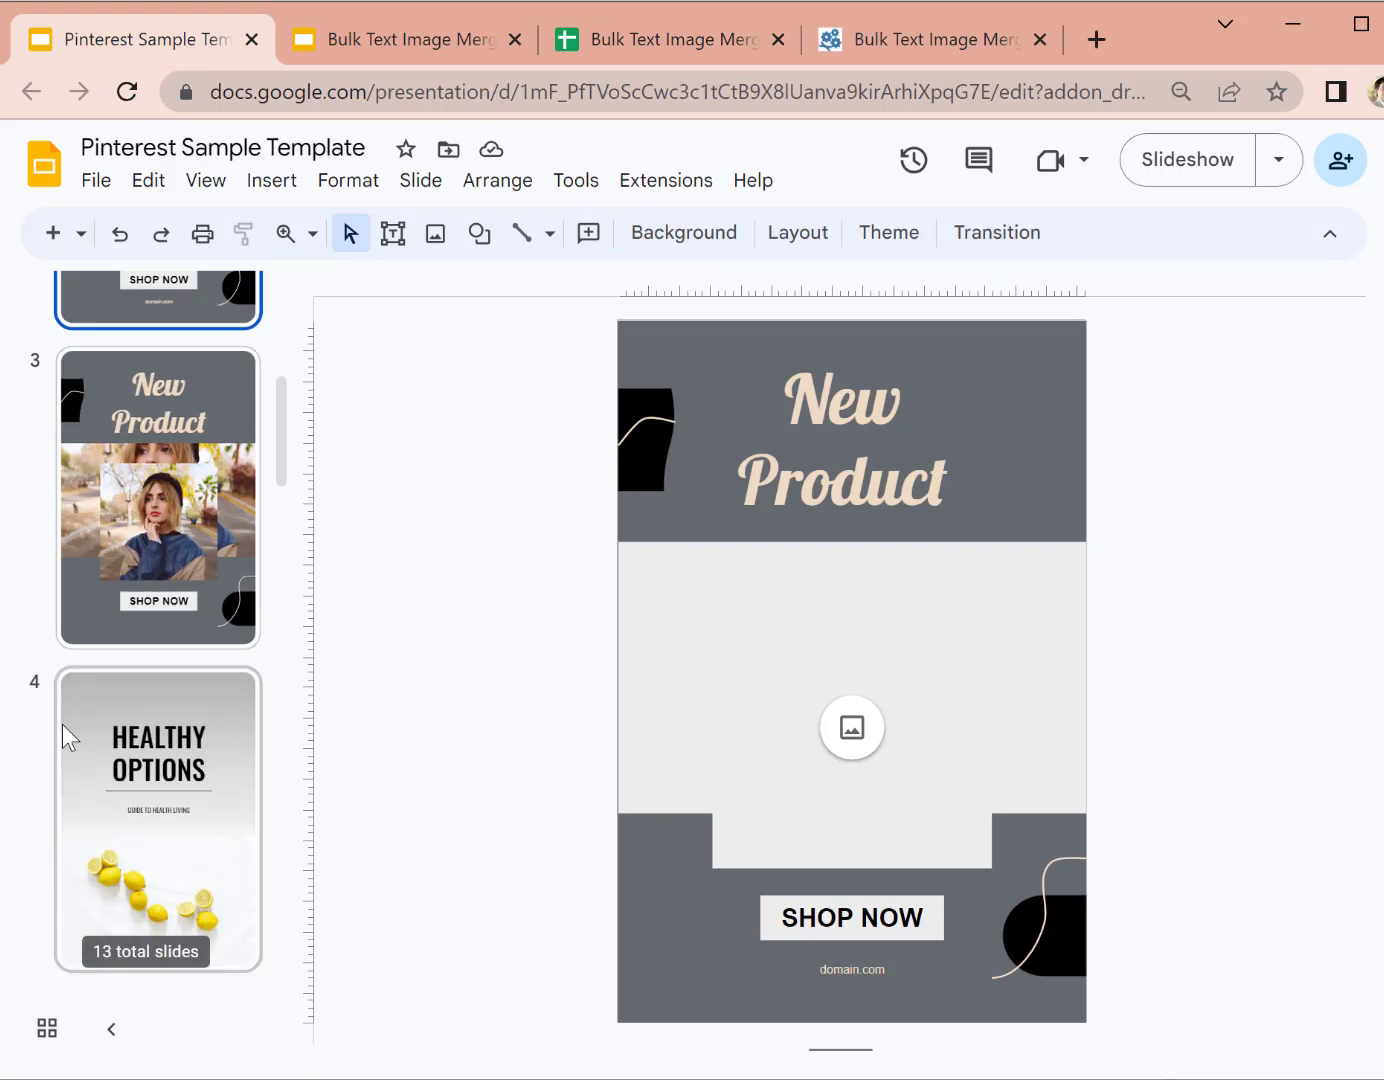
pyautogui.moveTo(114, 887); pyautogui.dragTo(148, 430)
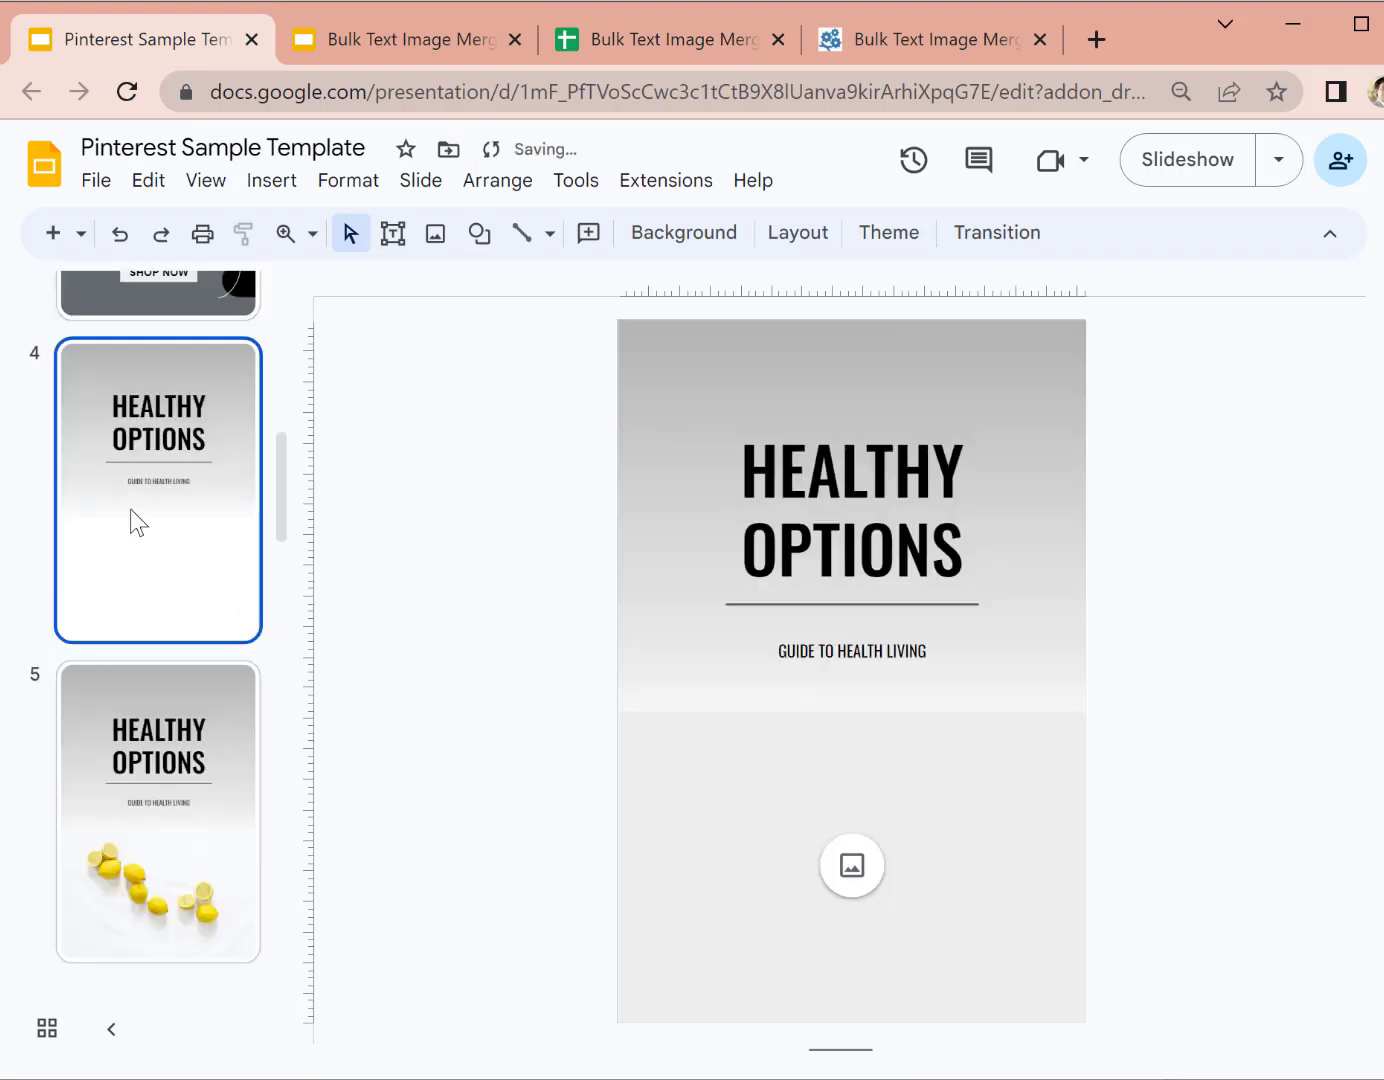
pyautogui.scroll(9, 45, 350)
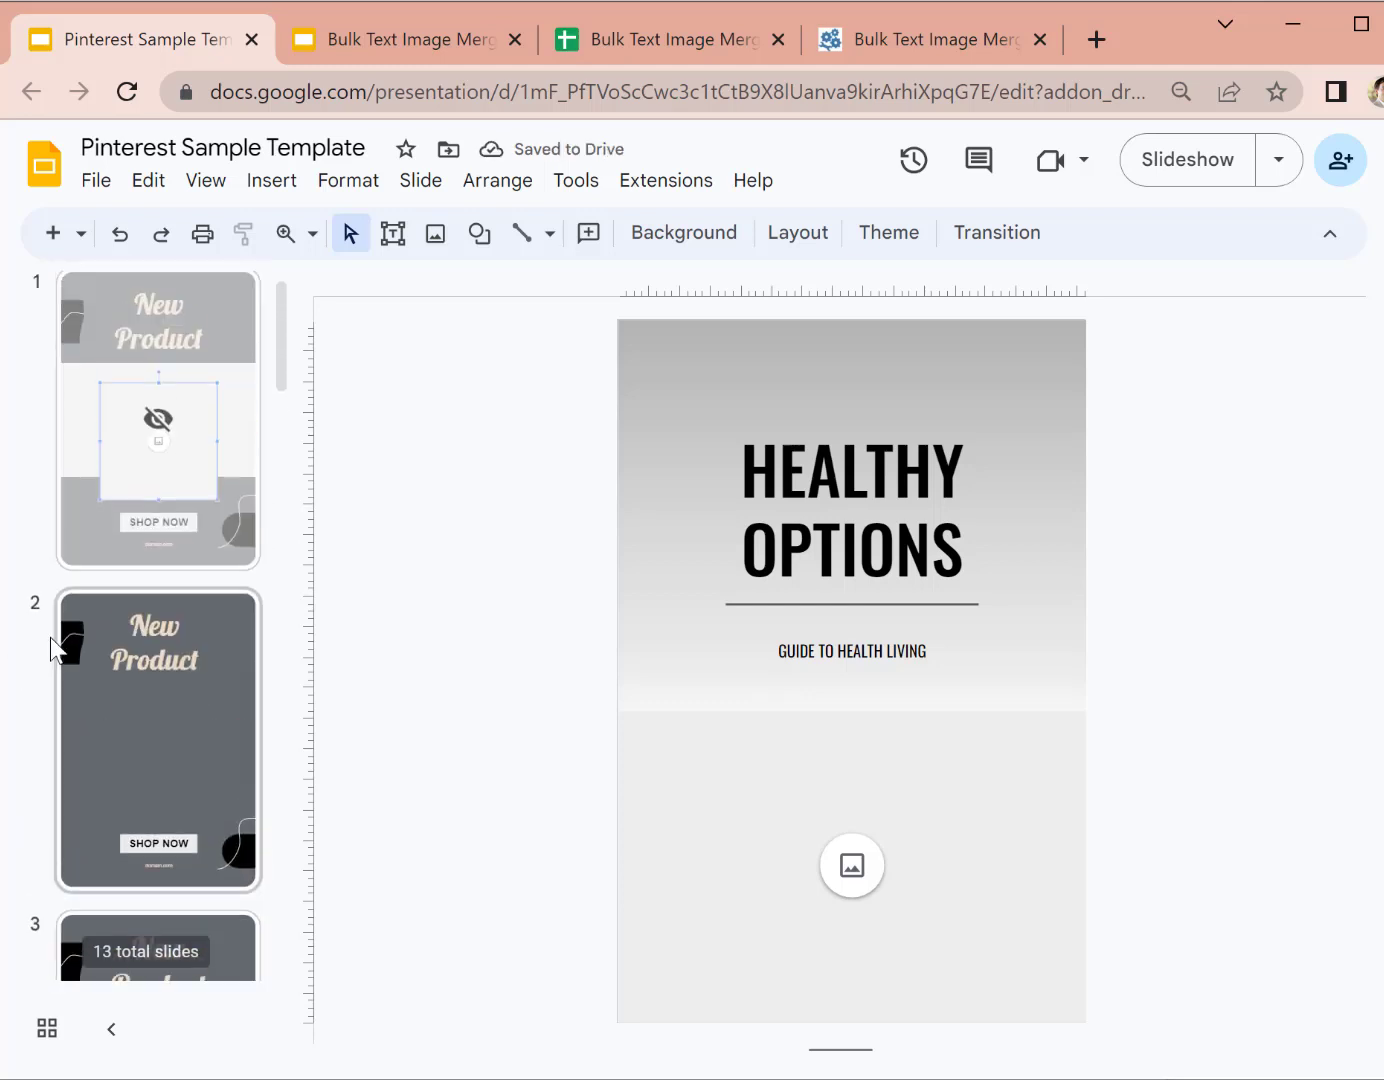
pyautogui.scroll(-5, 155, 850)
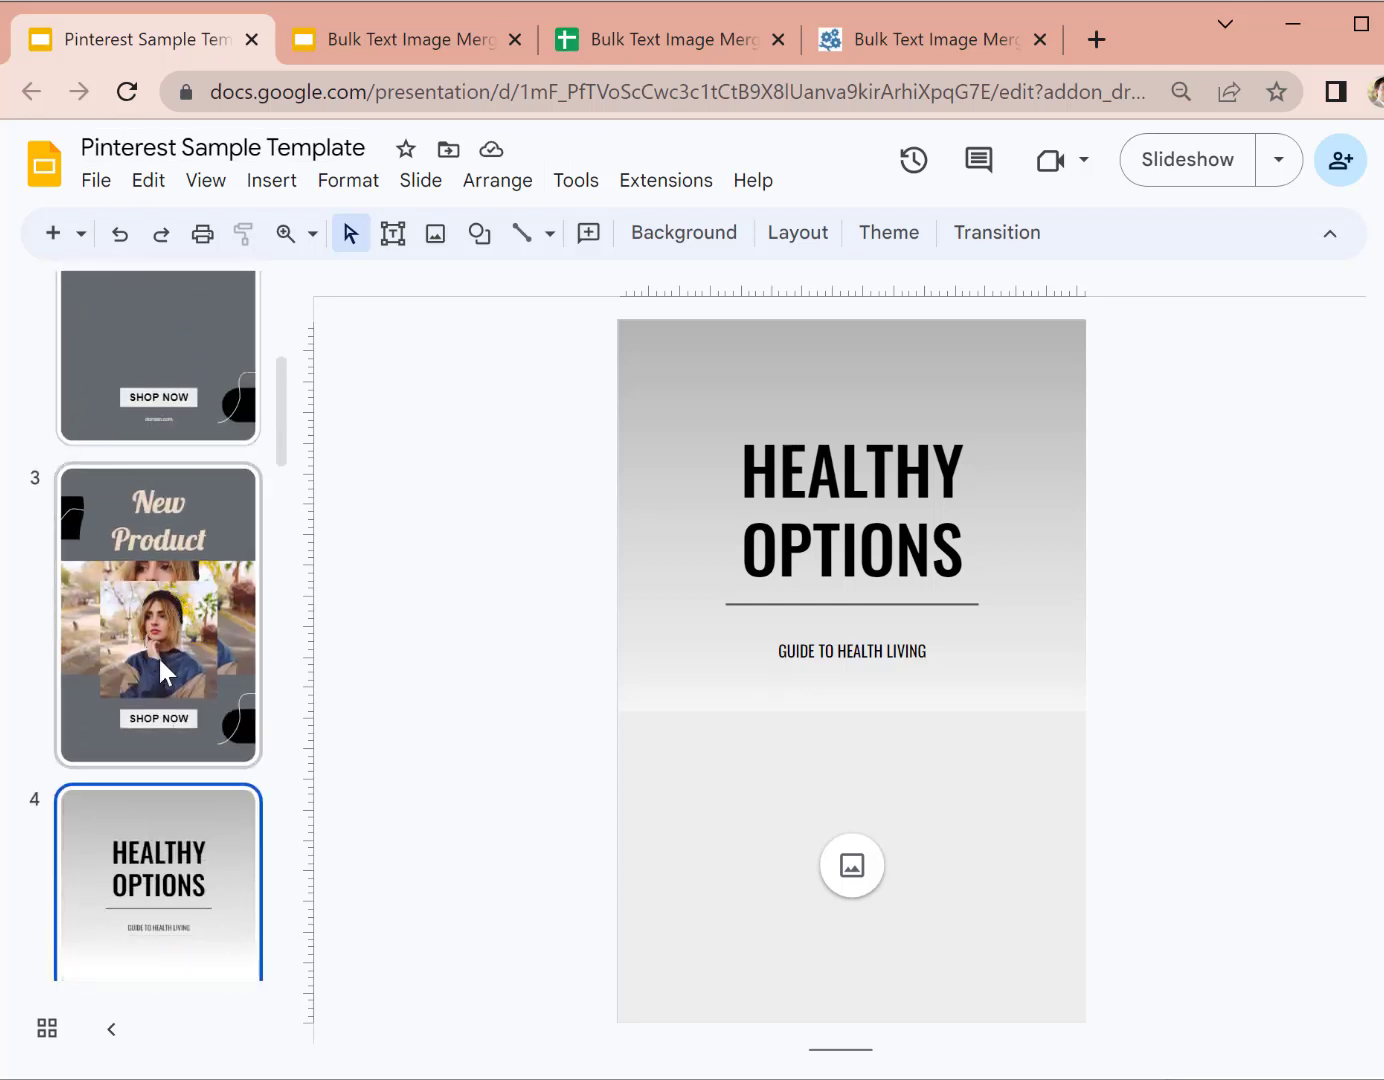
pyautogui.scroll(-3, 170, 730)
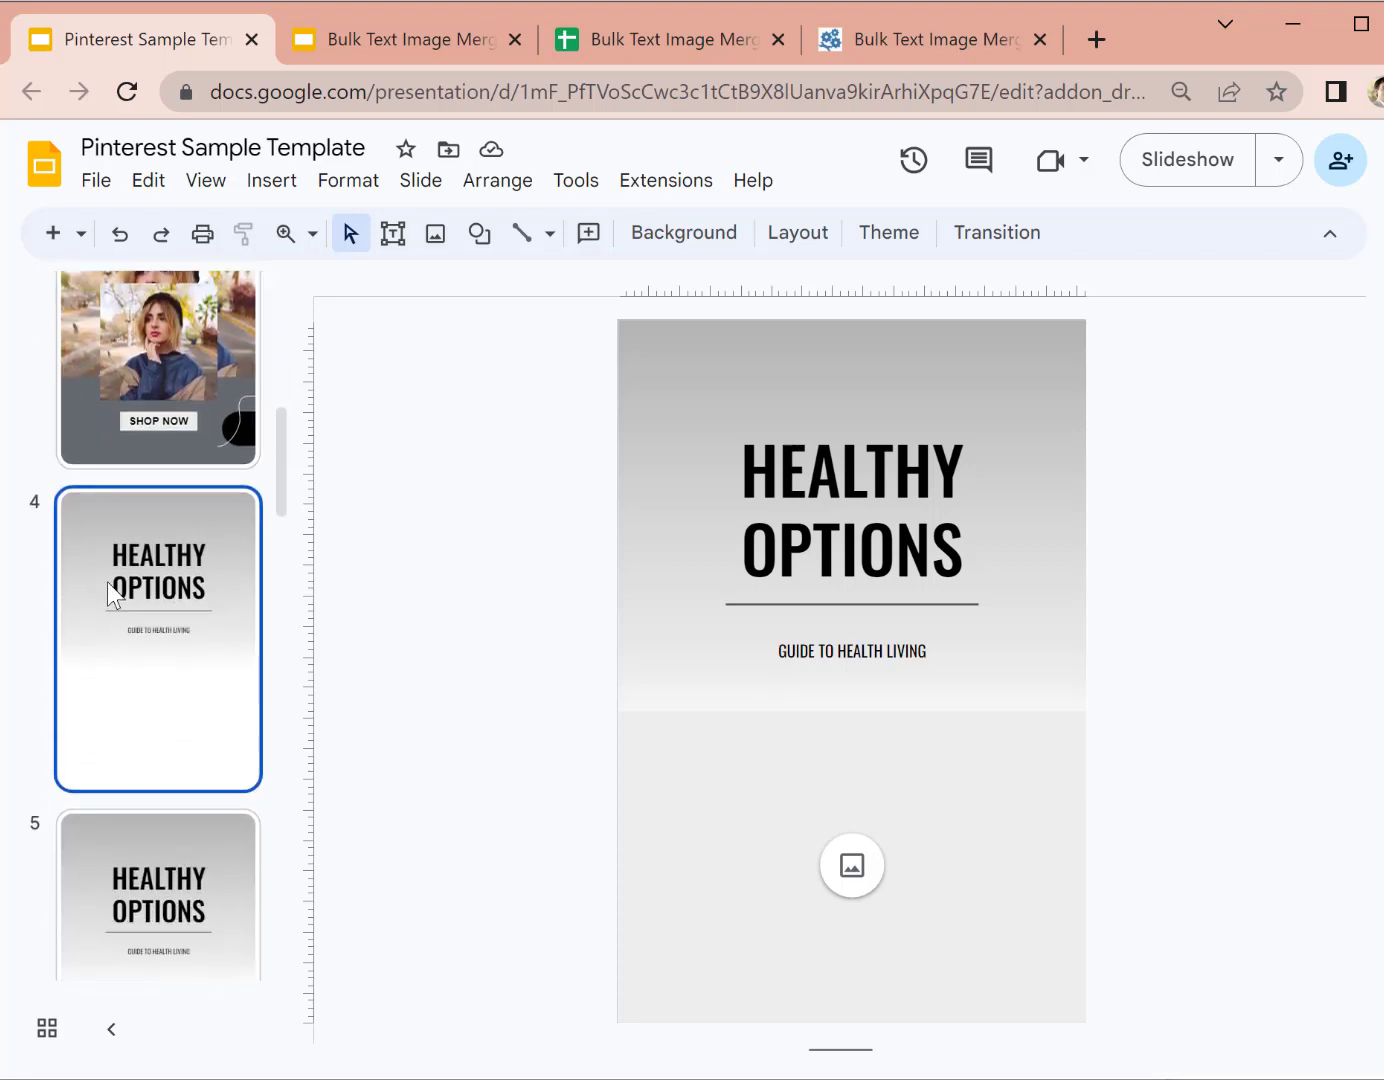
pyautogui.scroll(4, 111, 520)
# Step: Review the slide numbers and HEADINGTEXT entries for Product X, Healthy Tomato and Healthy Carrot
pyautogui.click(650, 40)
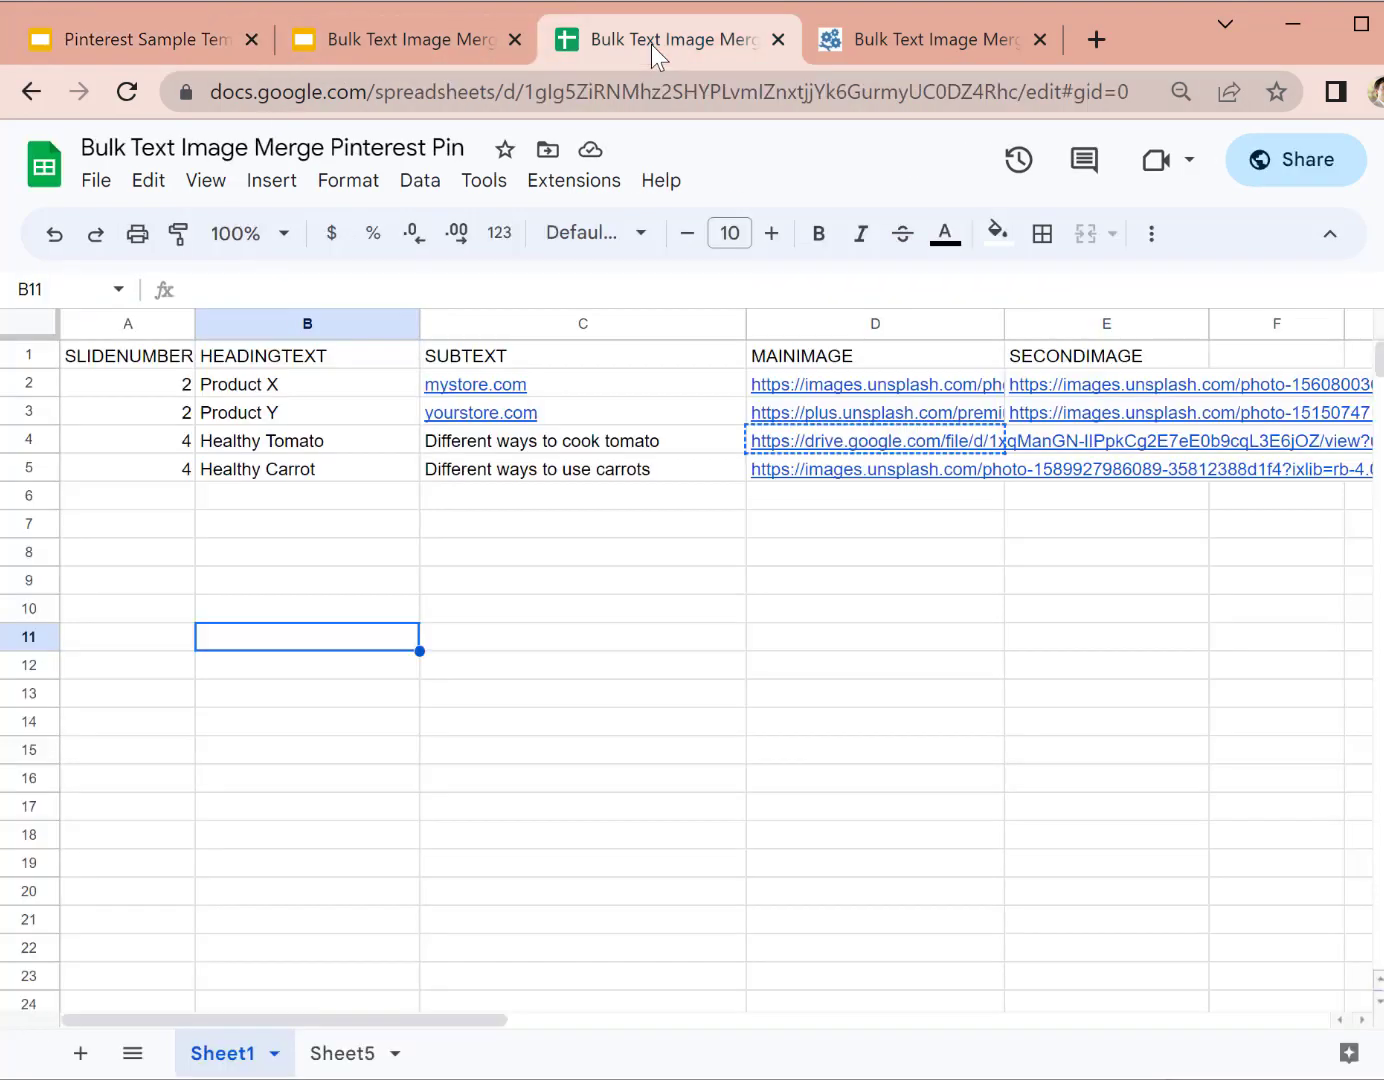
pyautogui.click(148, 440)
pyautogui.click(212, 358)
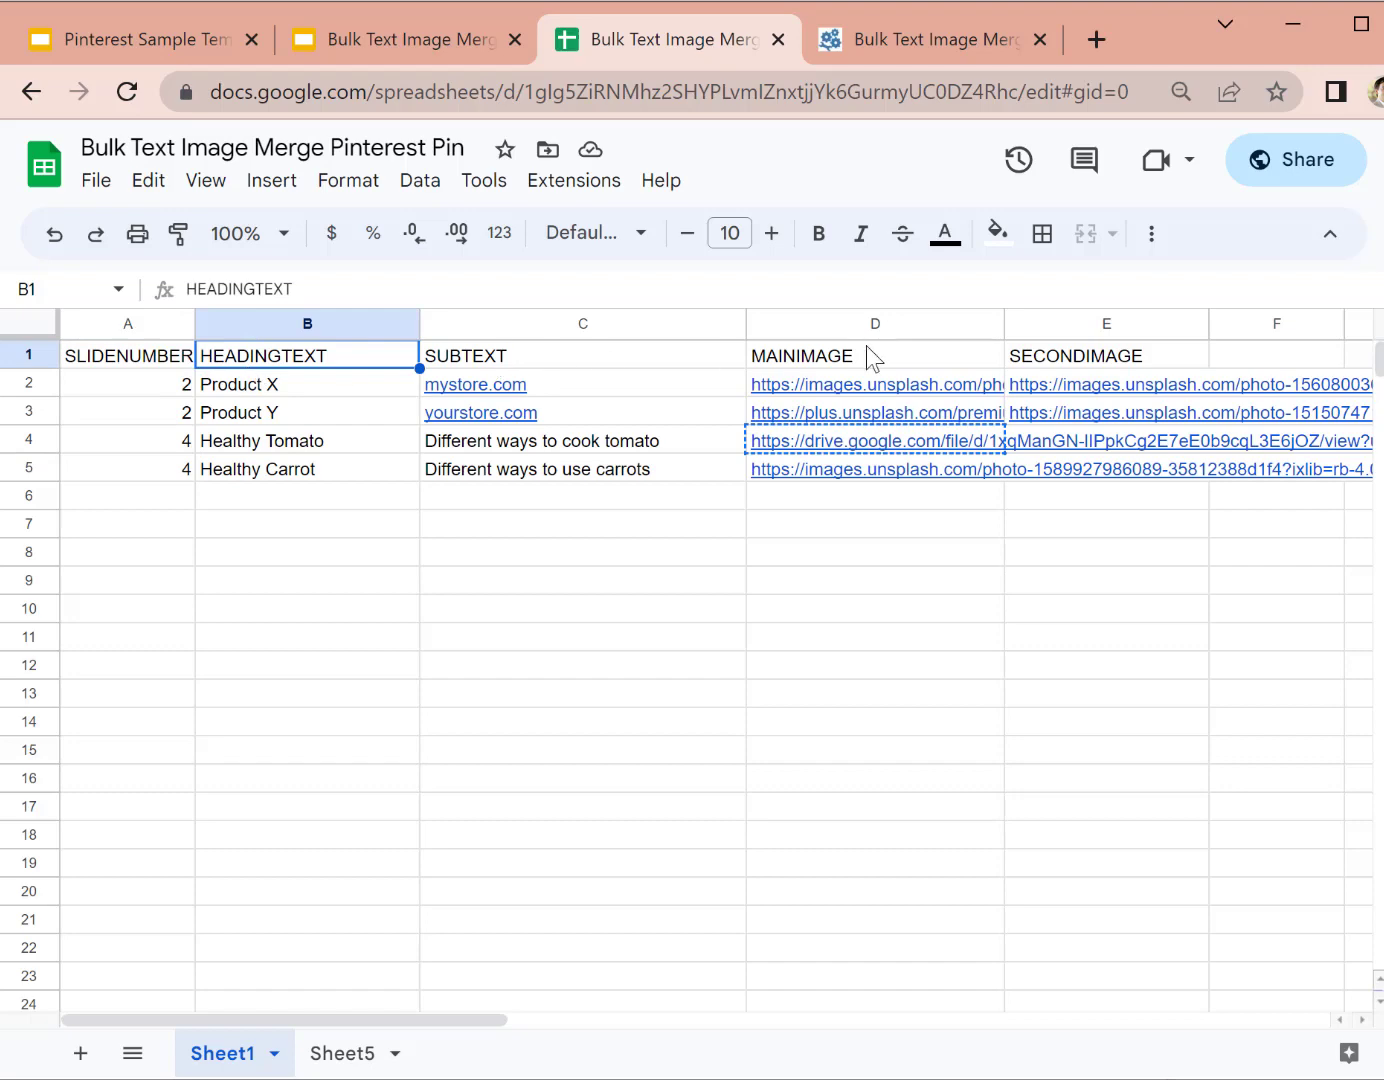
pyautogui.click(580, 356)
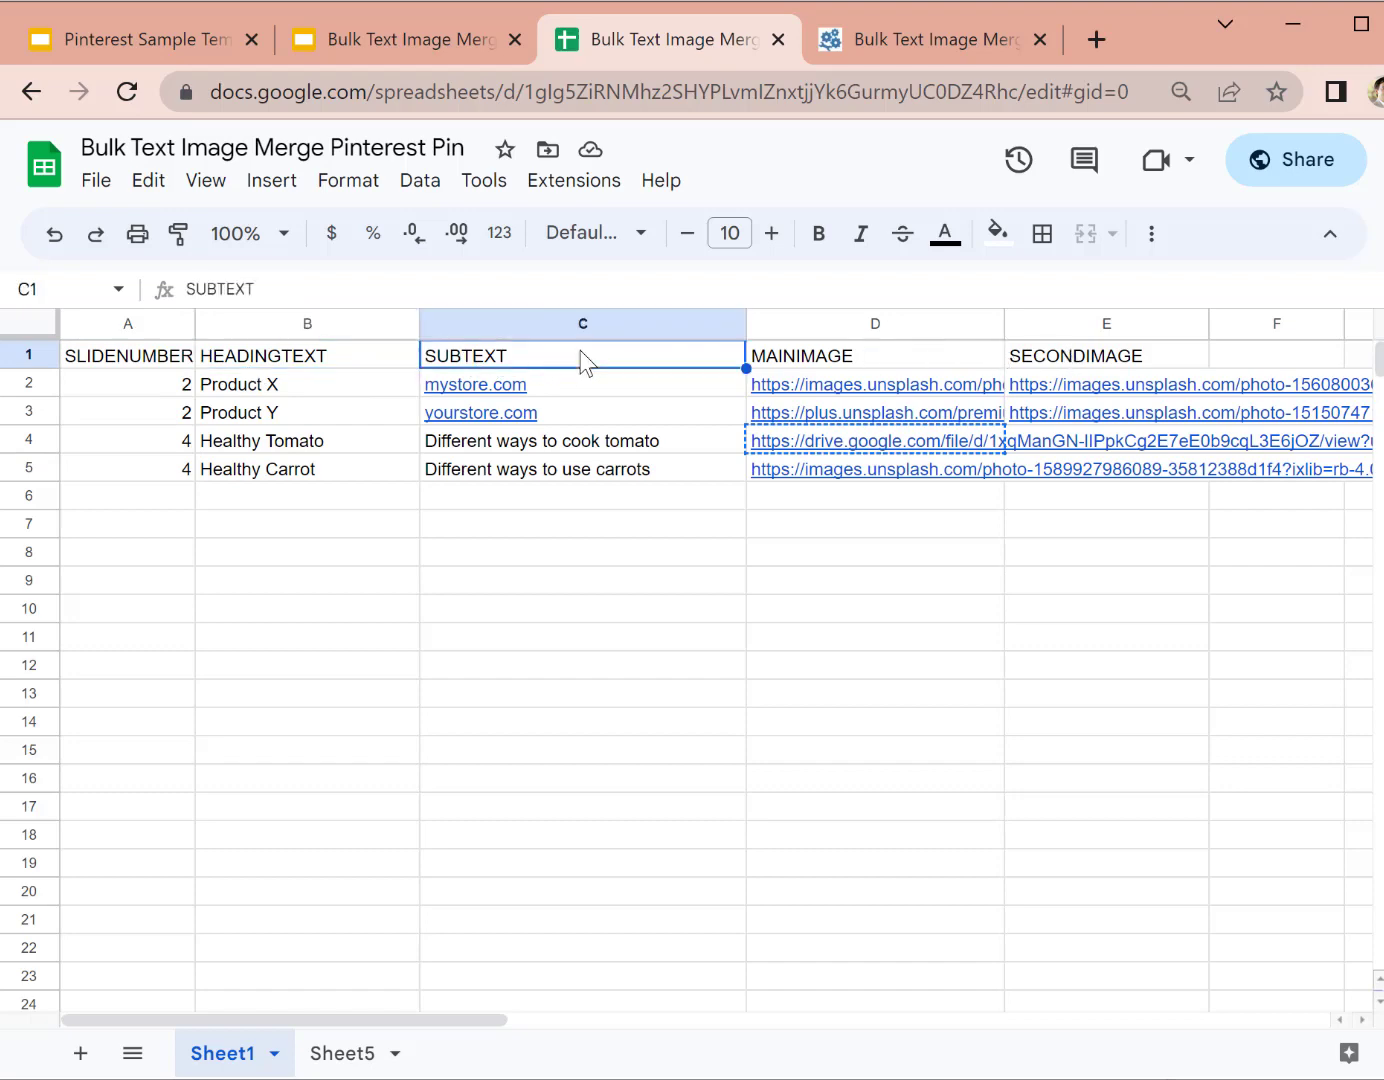
pyautogui.click(309, 358)
pyautogui.click(309, 446)
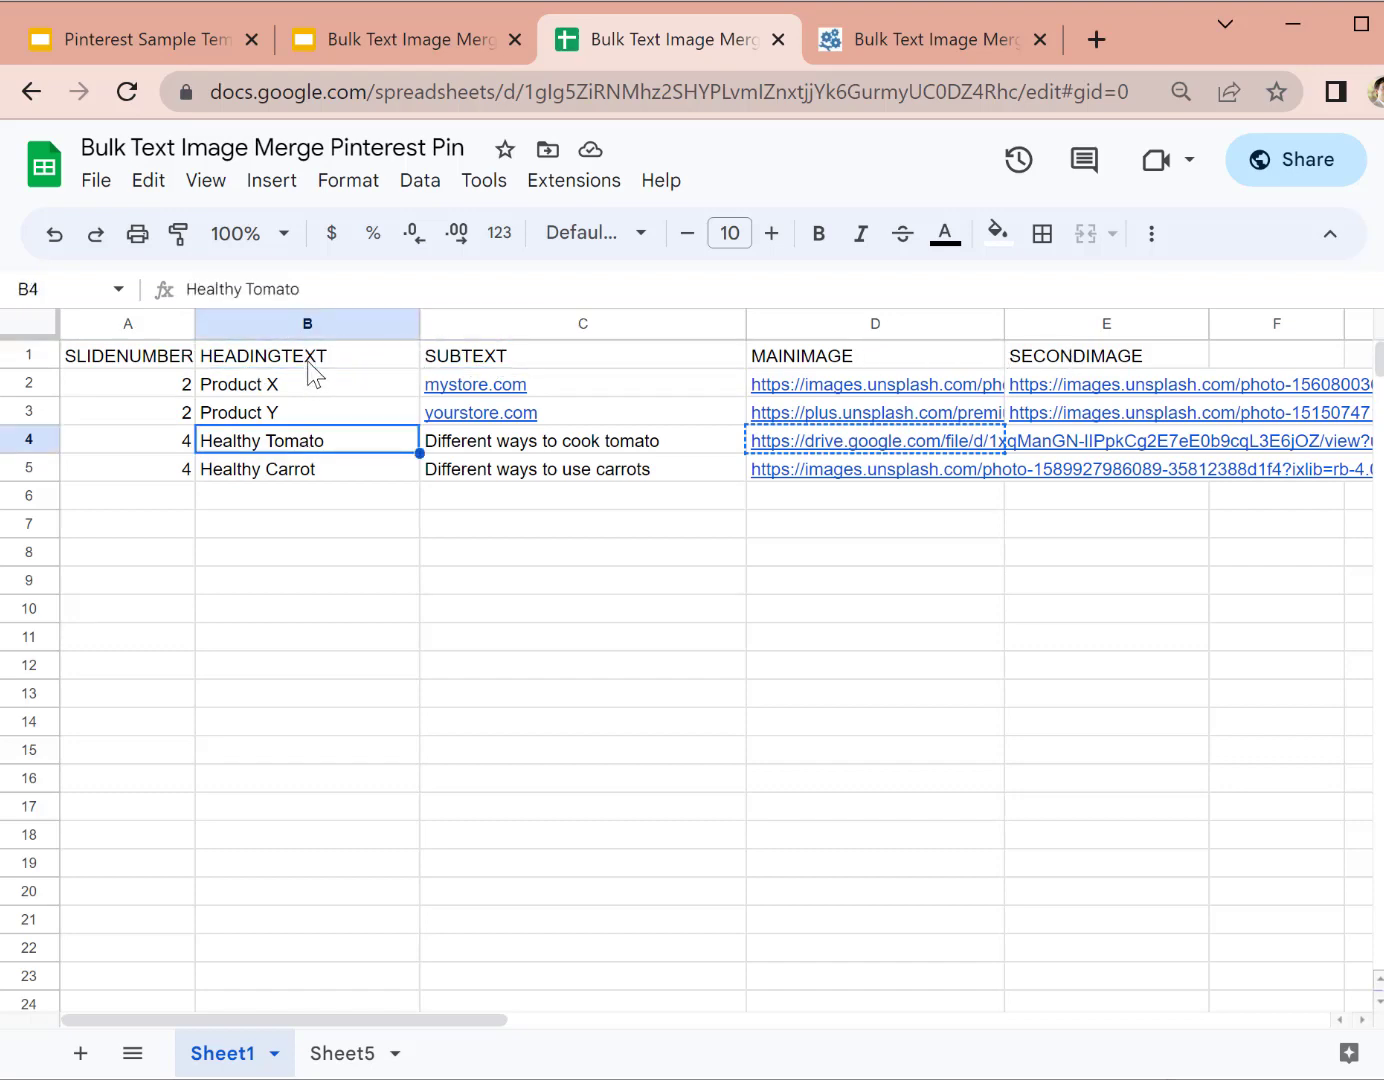
pyautogui.click(309, 355)
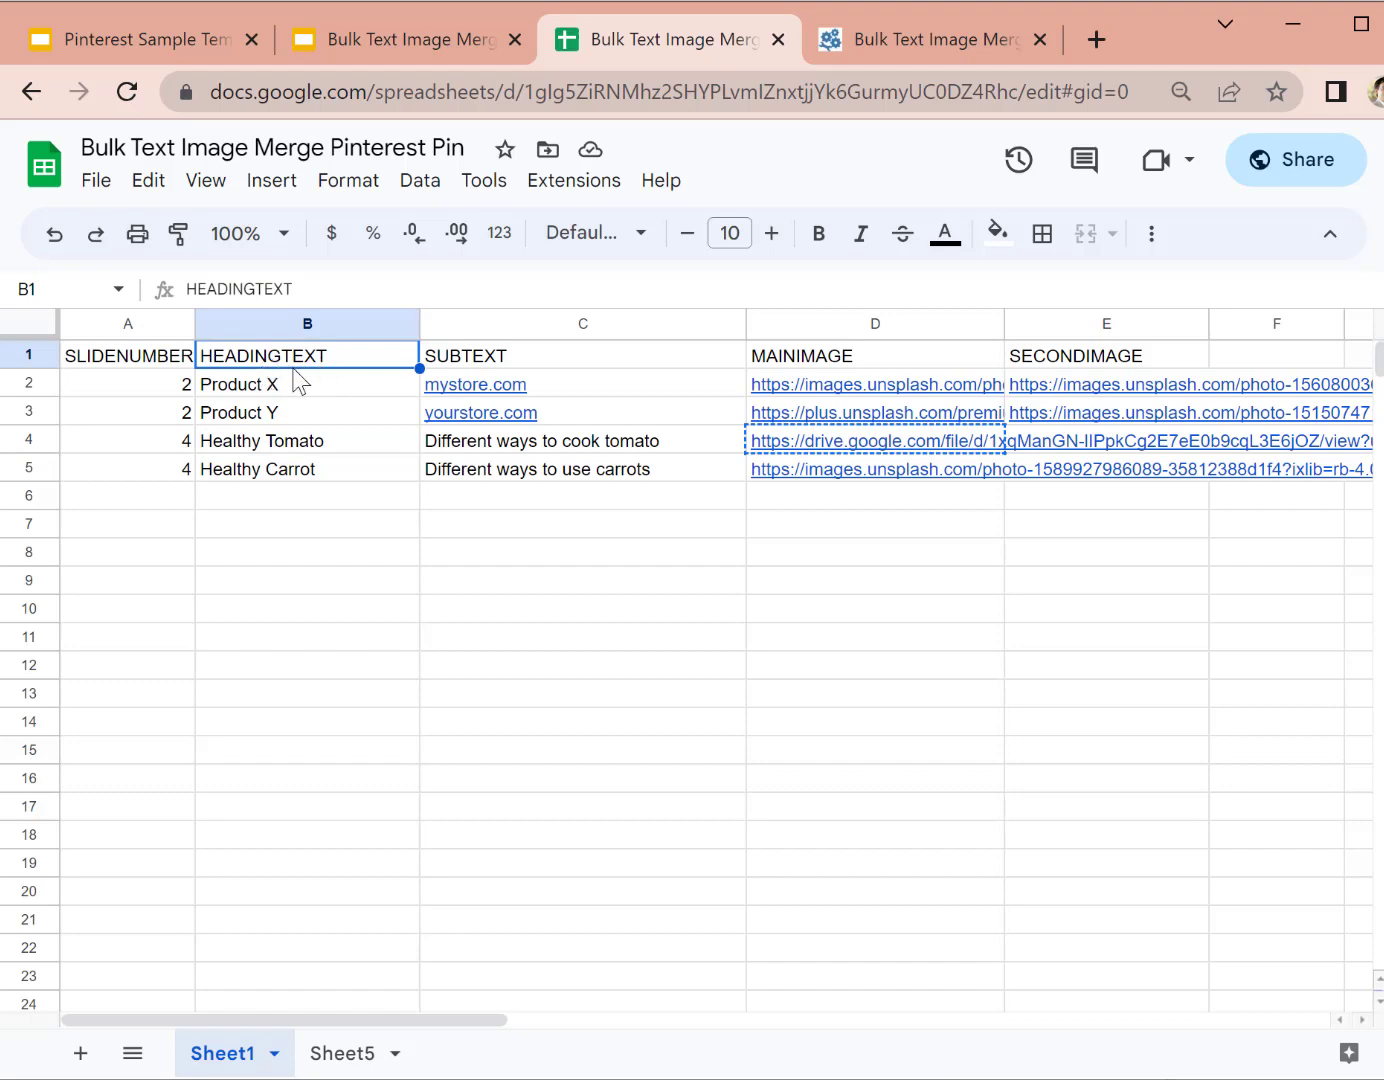
pyautogui.click(311, 472)
pyautogui.click(316, 386)
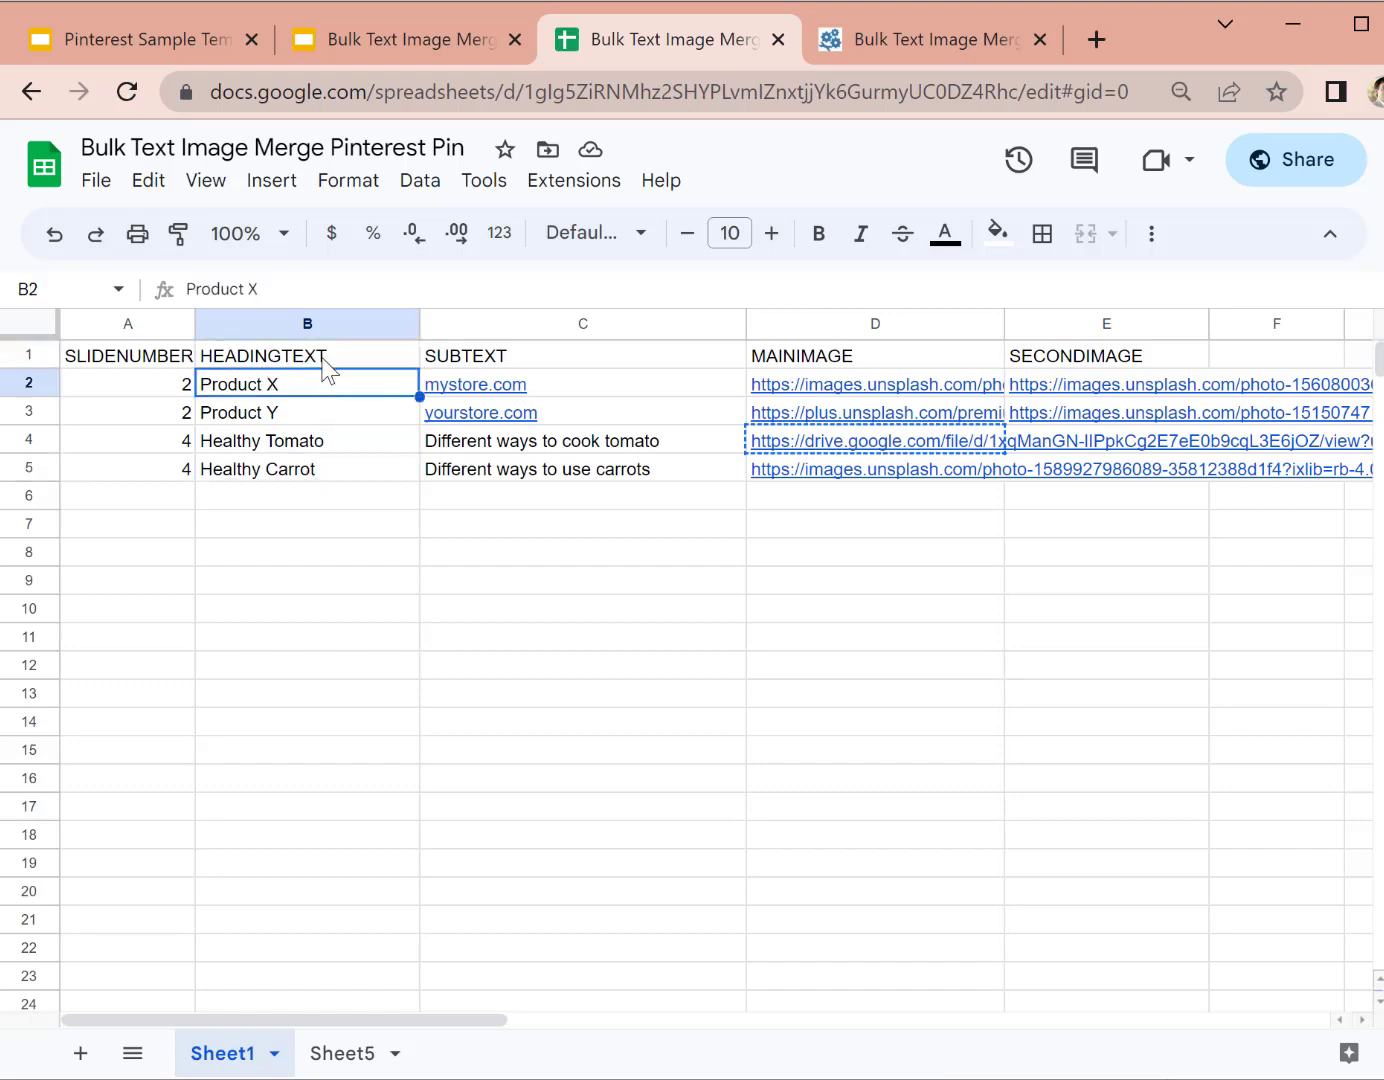
pyautogui.click(324, 362)
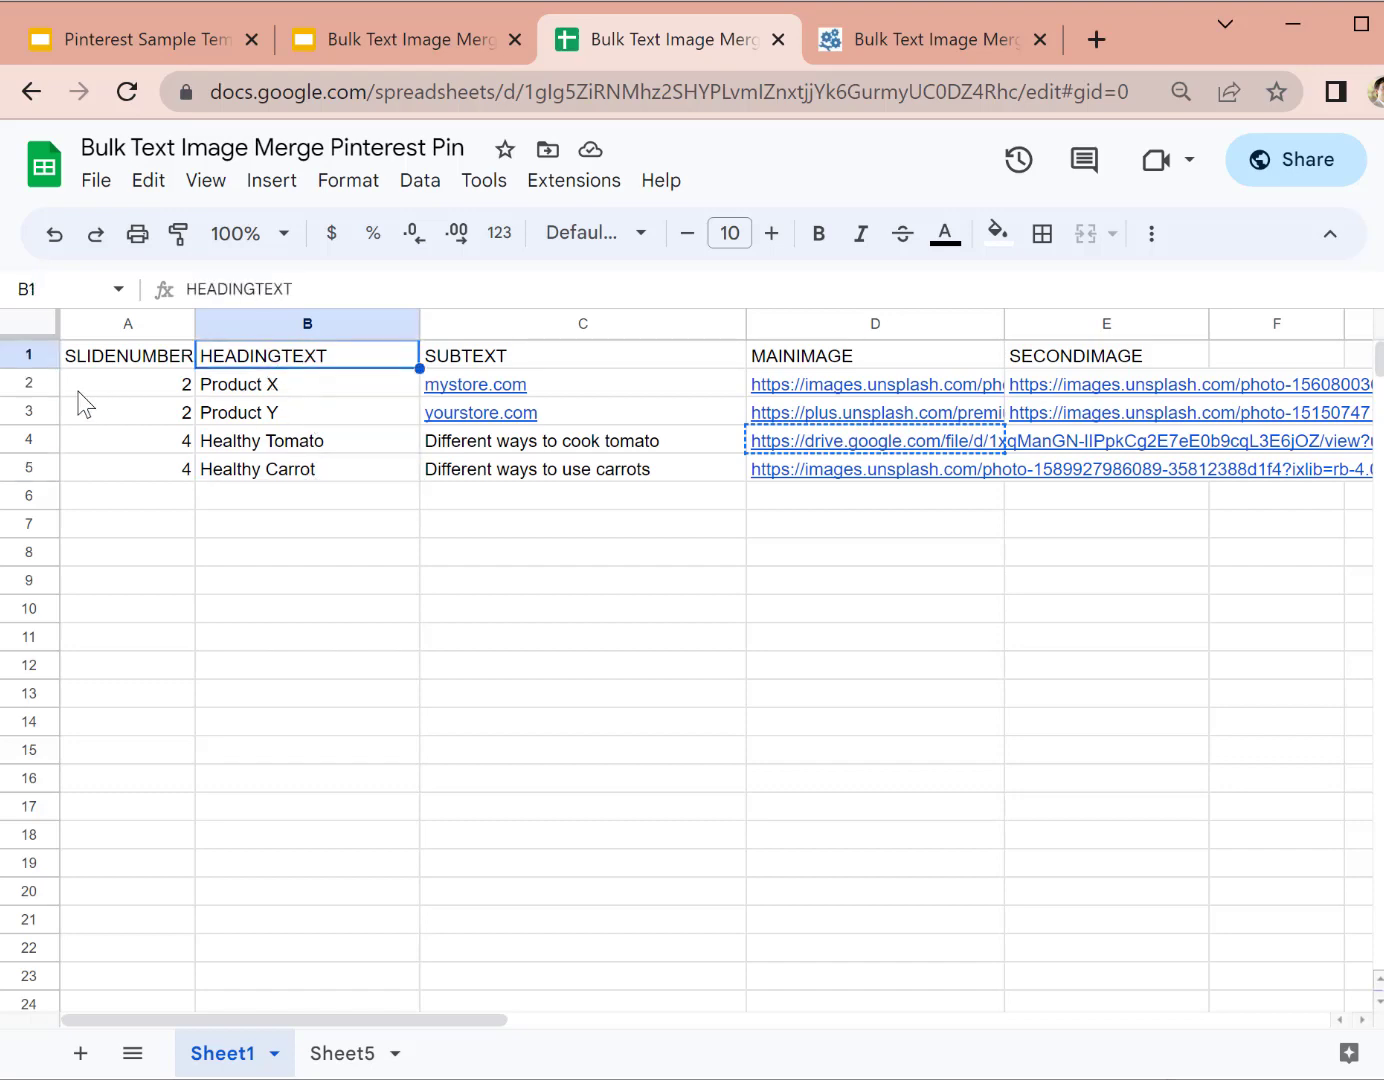
pyautogui.click(28, 391)
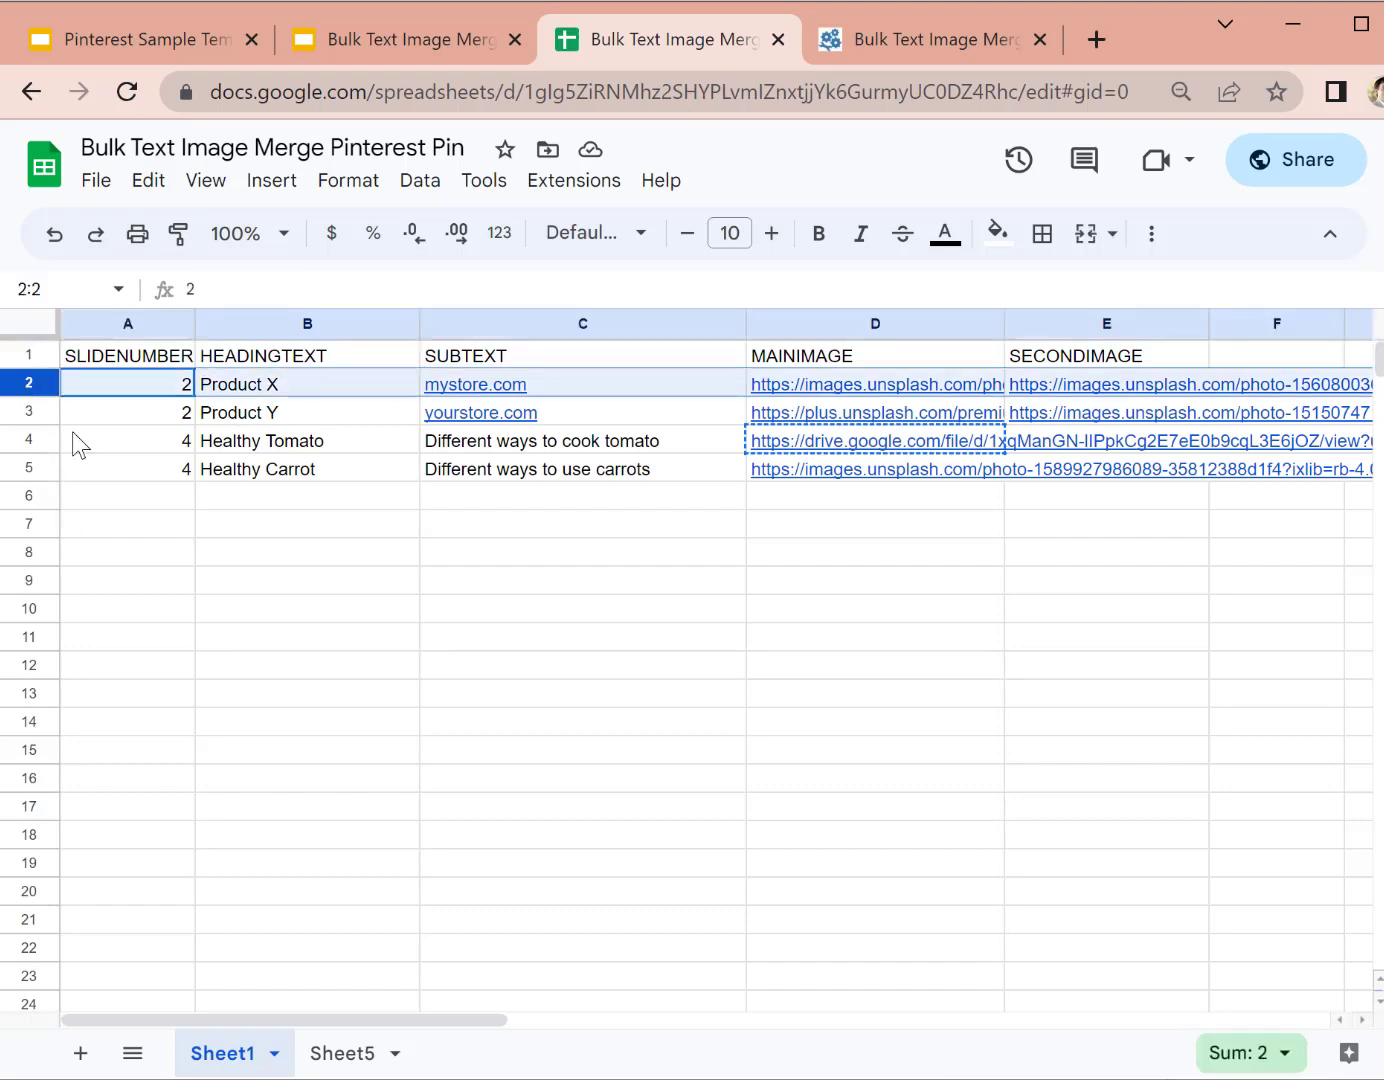
# Step: Compare the Product X, Product Y and Healthy Carrot headings against the slide template
pyautogui.moveTo(1204, 400)
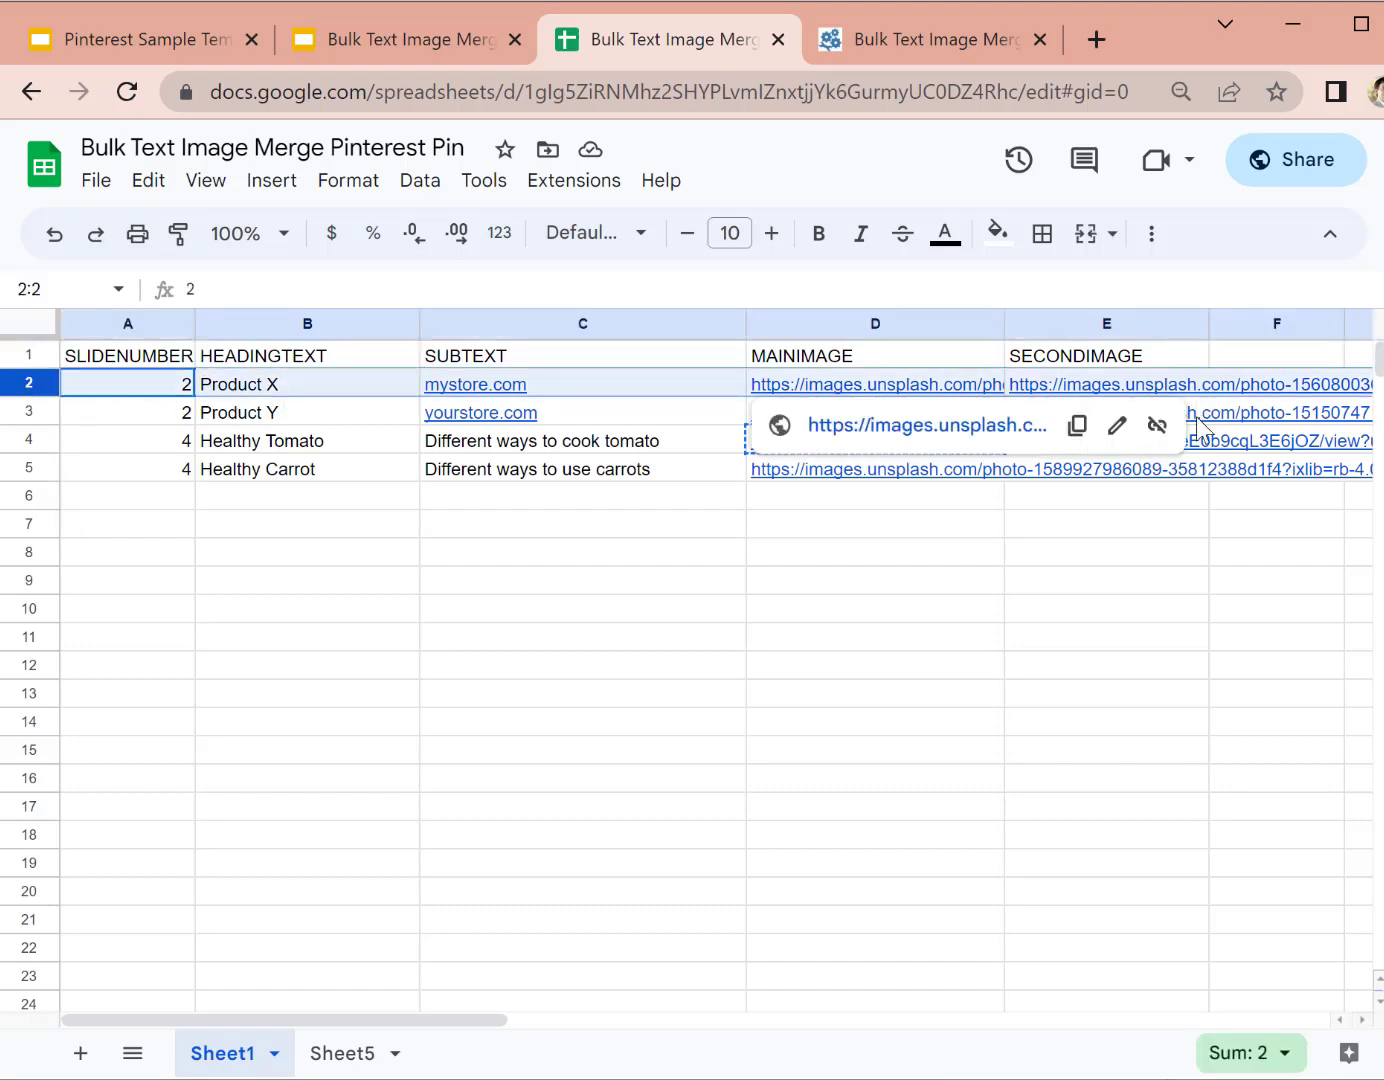
pyautogui.click(734, 675)
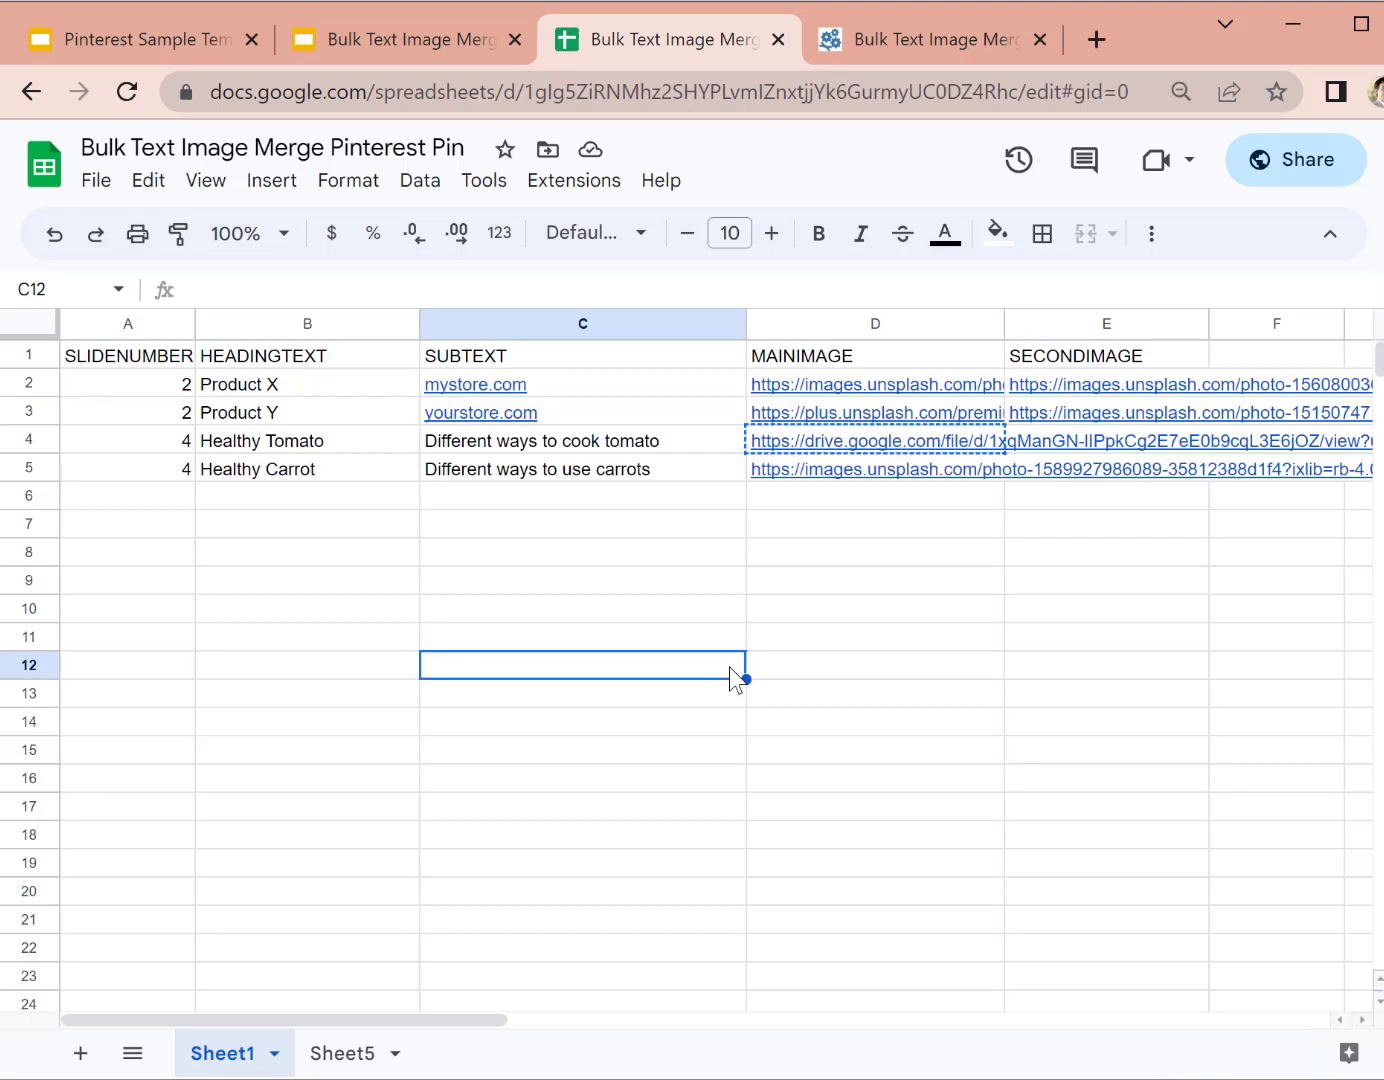
pyautogui.click(375, 530)
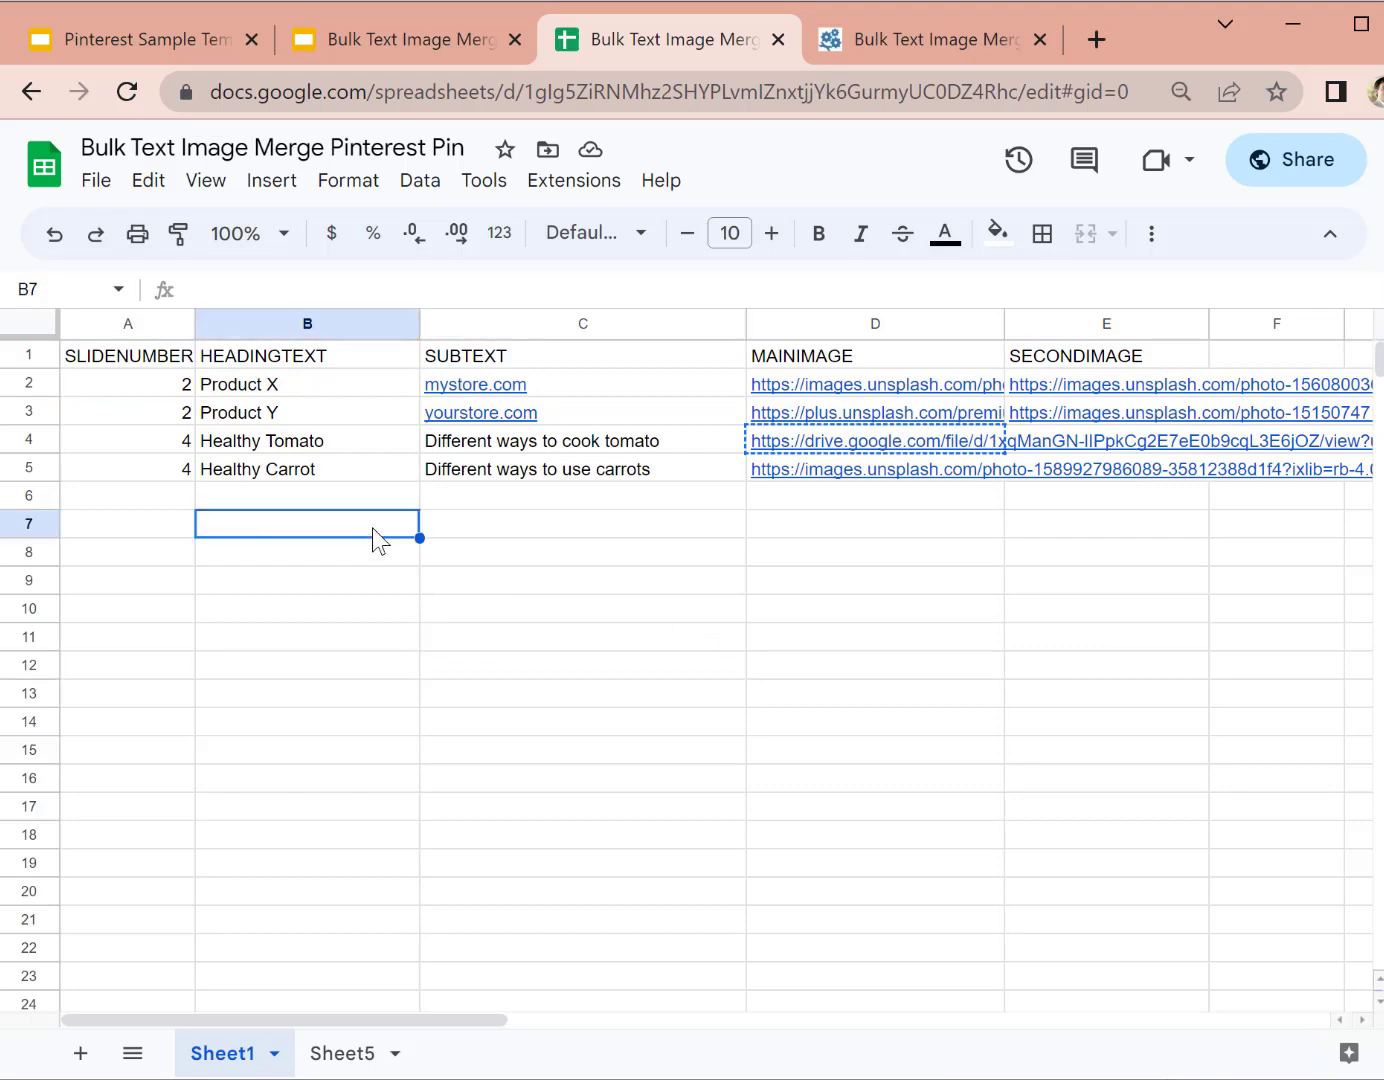
pyautogui.click(161, 53)
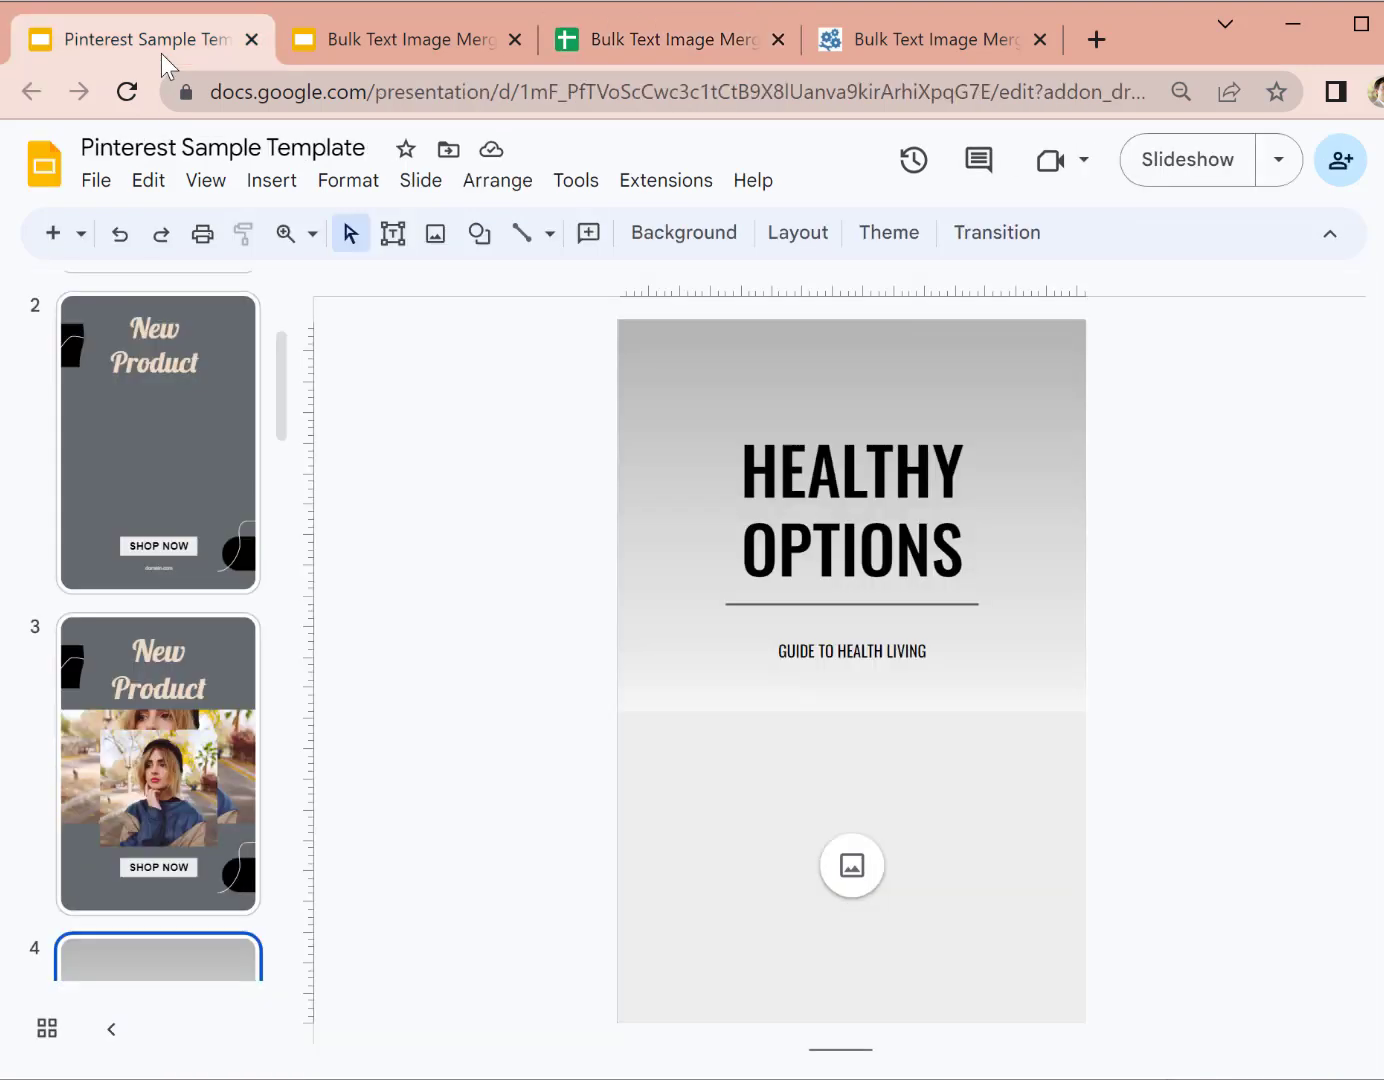
pyautogui.click(699, 38)
pyautogui.click(531, 526)
pyautogui.click(249, 414)
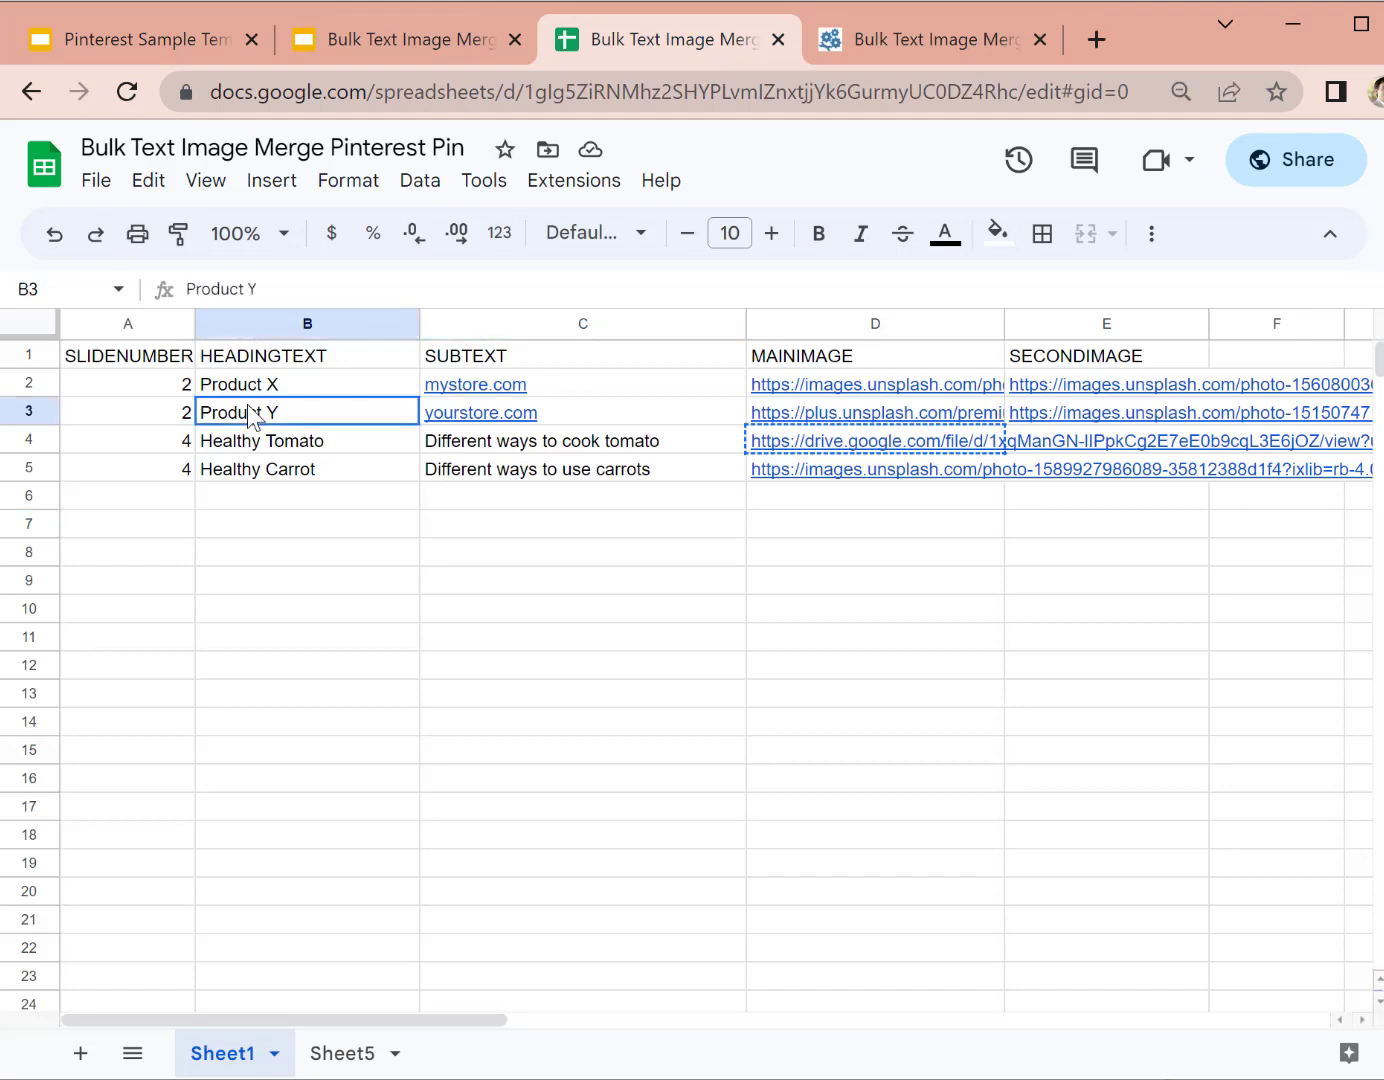
pyautogui.click(414, 499)
pyautogui.click(303, 390)
pyautogui.click(26, 383)
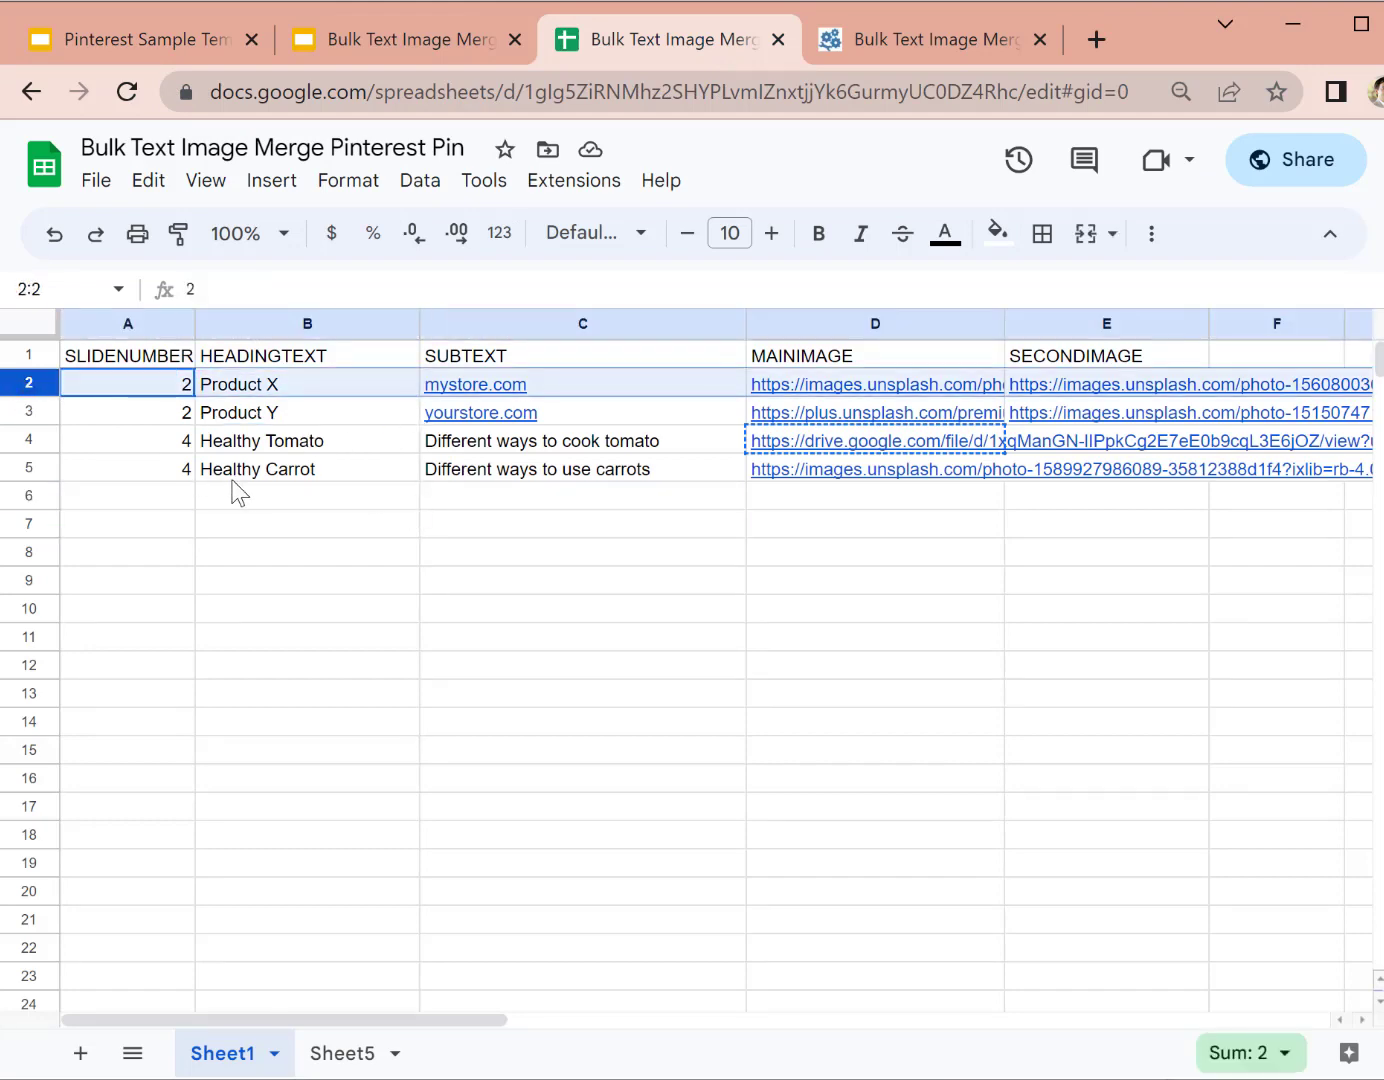
pyautogui.click(292, 468)
pyautogui.click(296, 391)
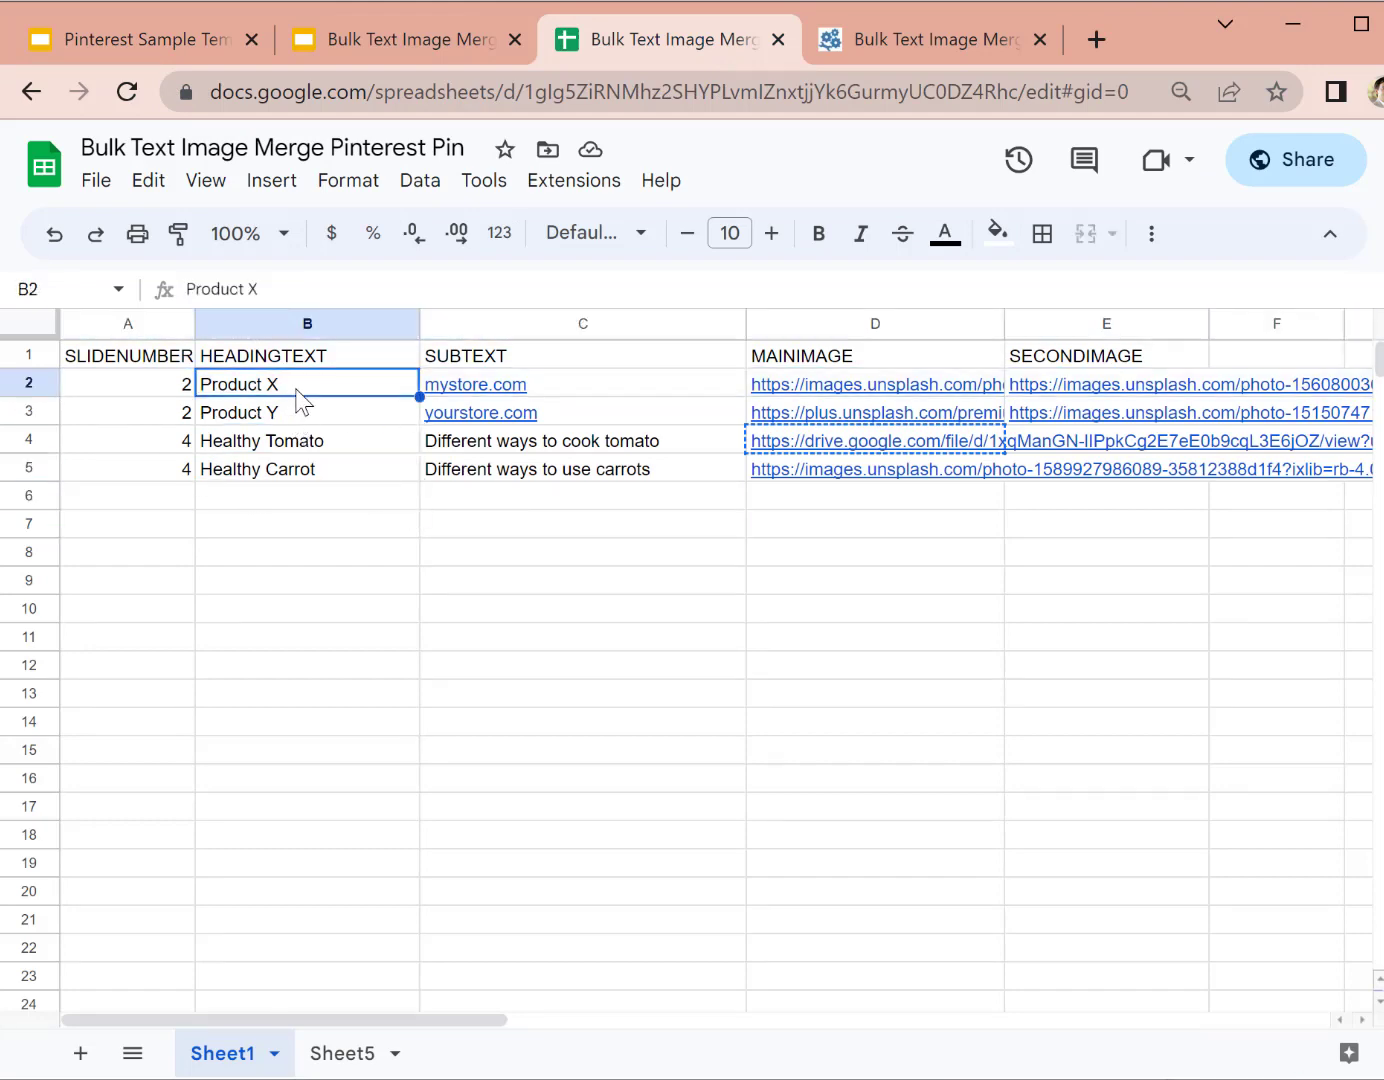
# Step: Zoom in and check row 2's mystore.com subtext, main image link and second image link
pyautogui.hotkey('ctrl', '+')
pyautogui.click(308, 555)
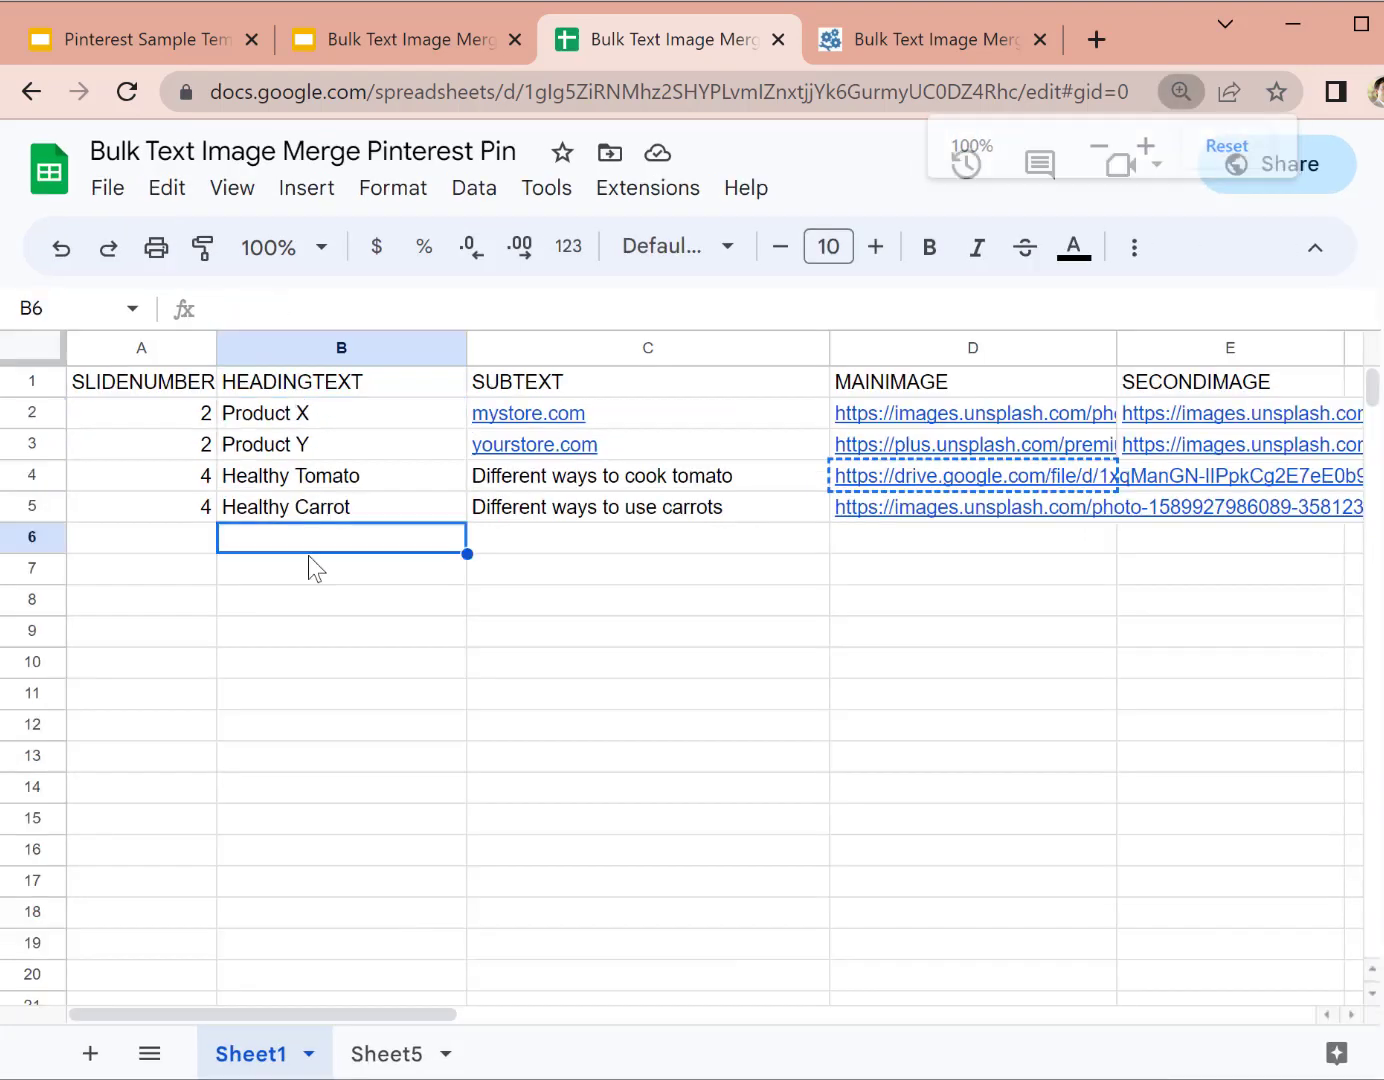
pyautogui.click(319, 426)
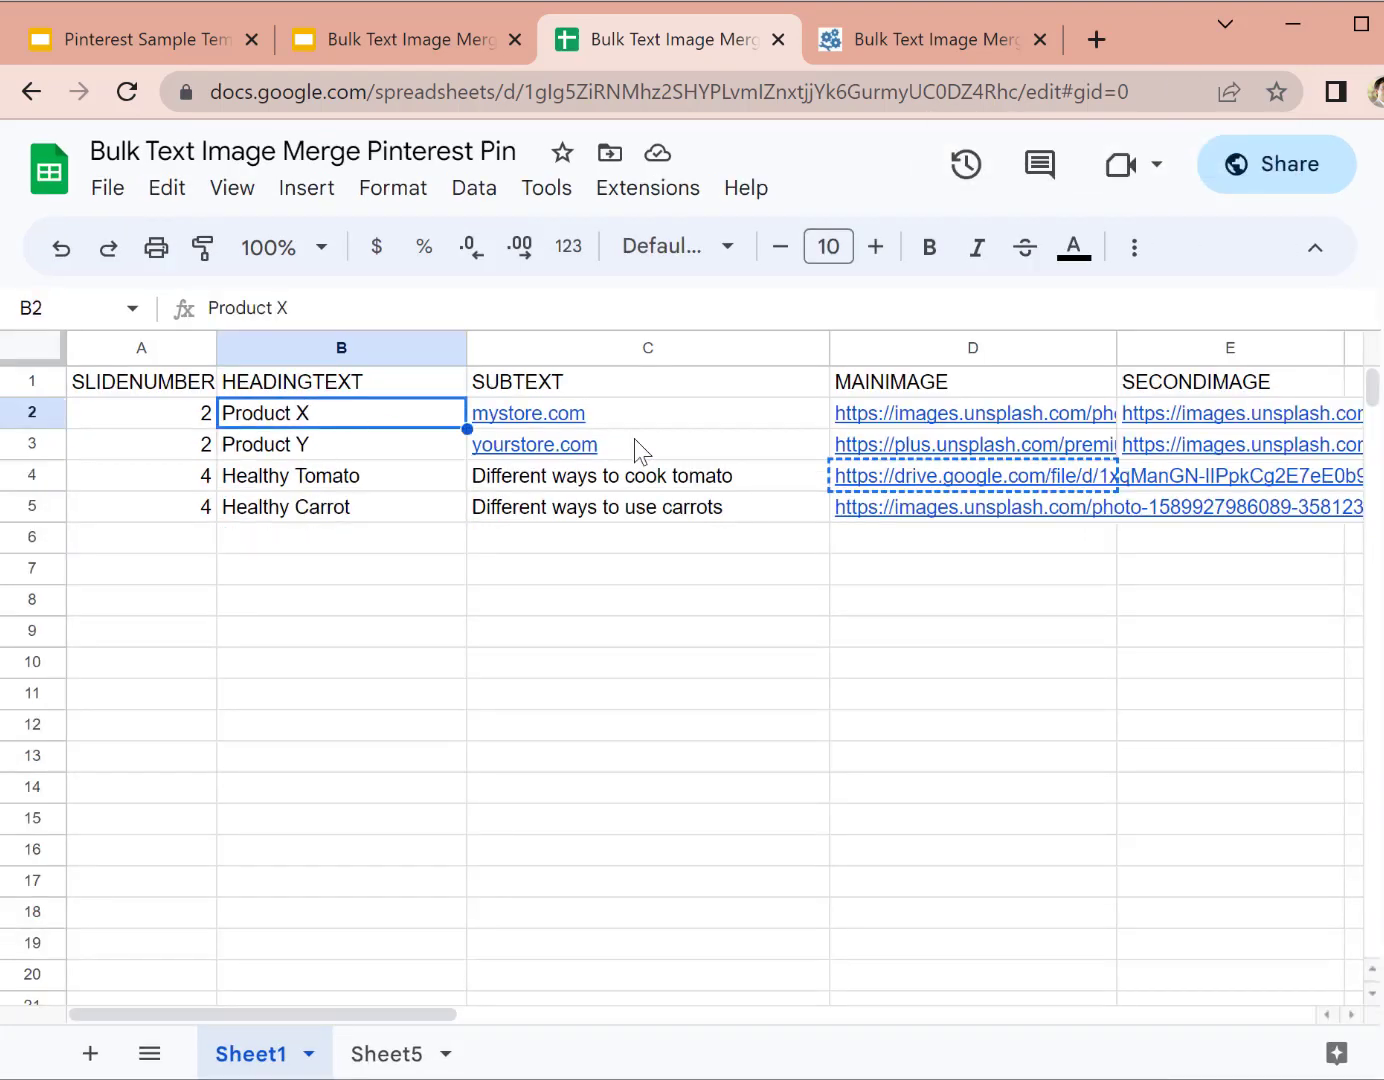
pyautogui.click(669, 416)
pyautogui.click(1074, 418)
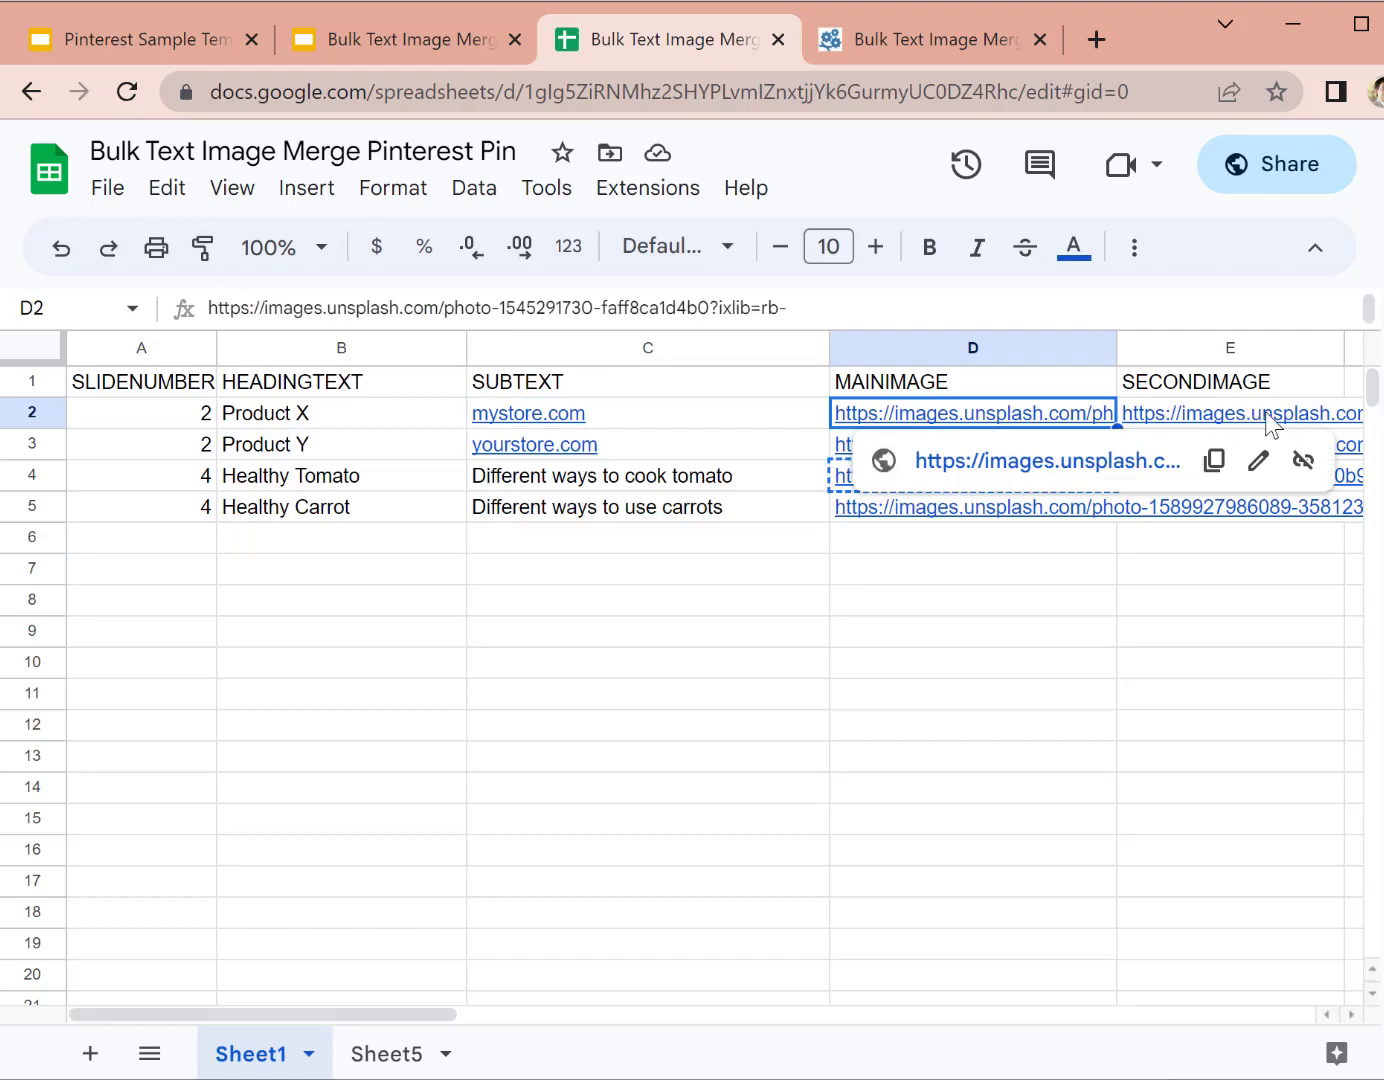
pyautogui.click(1290, 419)
pyautogui.click(640, 600)
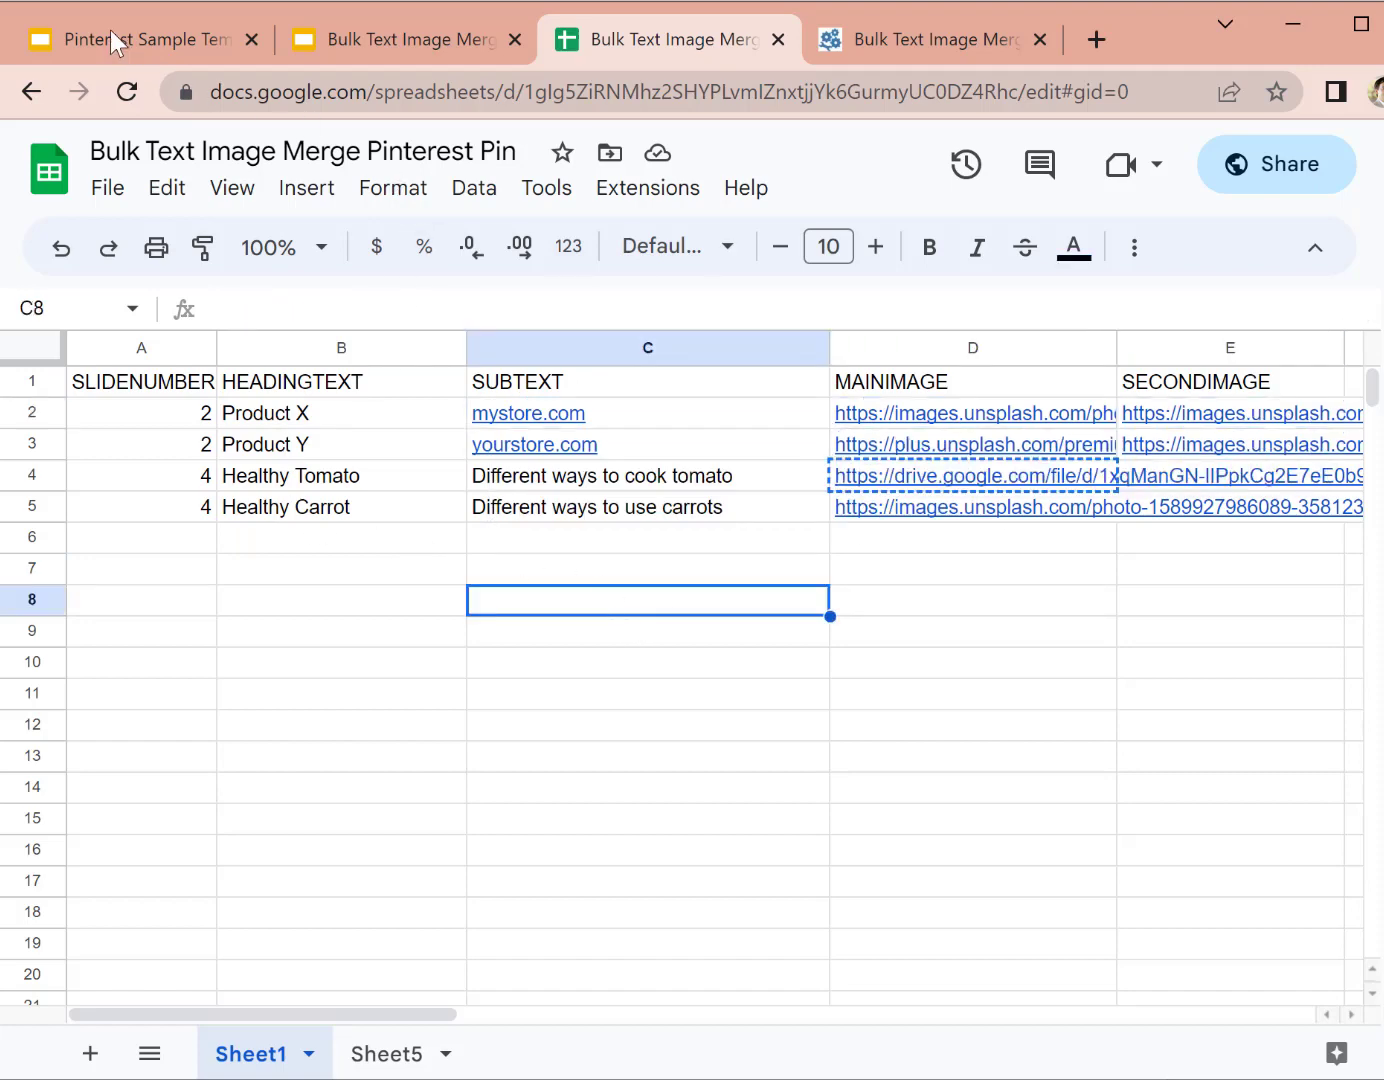
pyautogui.click(103, 32)
# Step: Inspect slide 6's Product X heading, mystore.com caption, city collage and centre photo
pyautogui.scroll(-10, 161, 695)
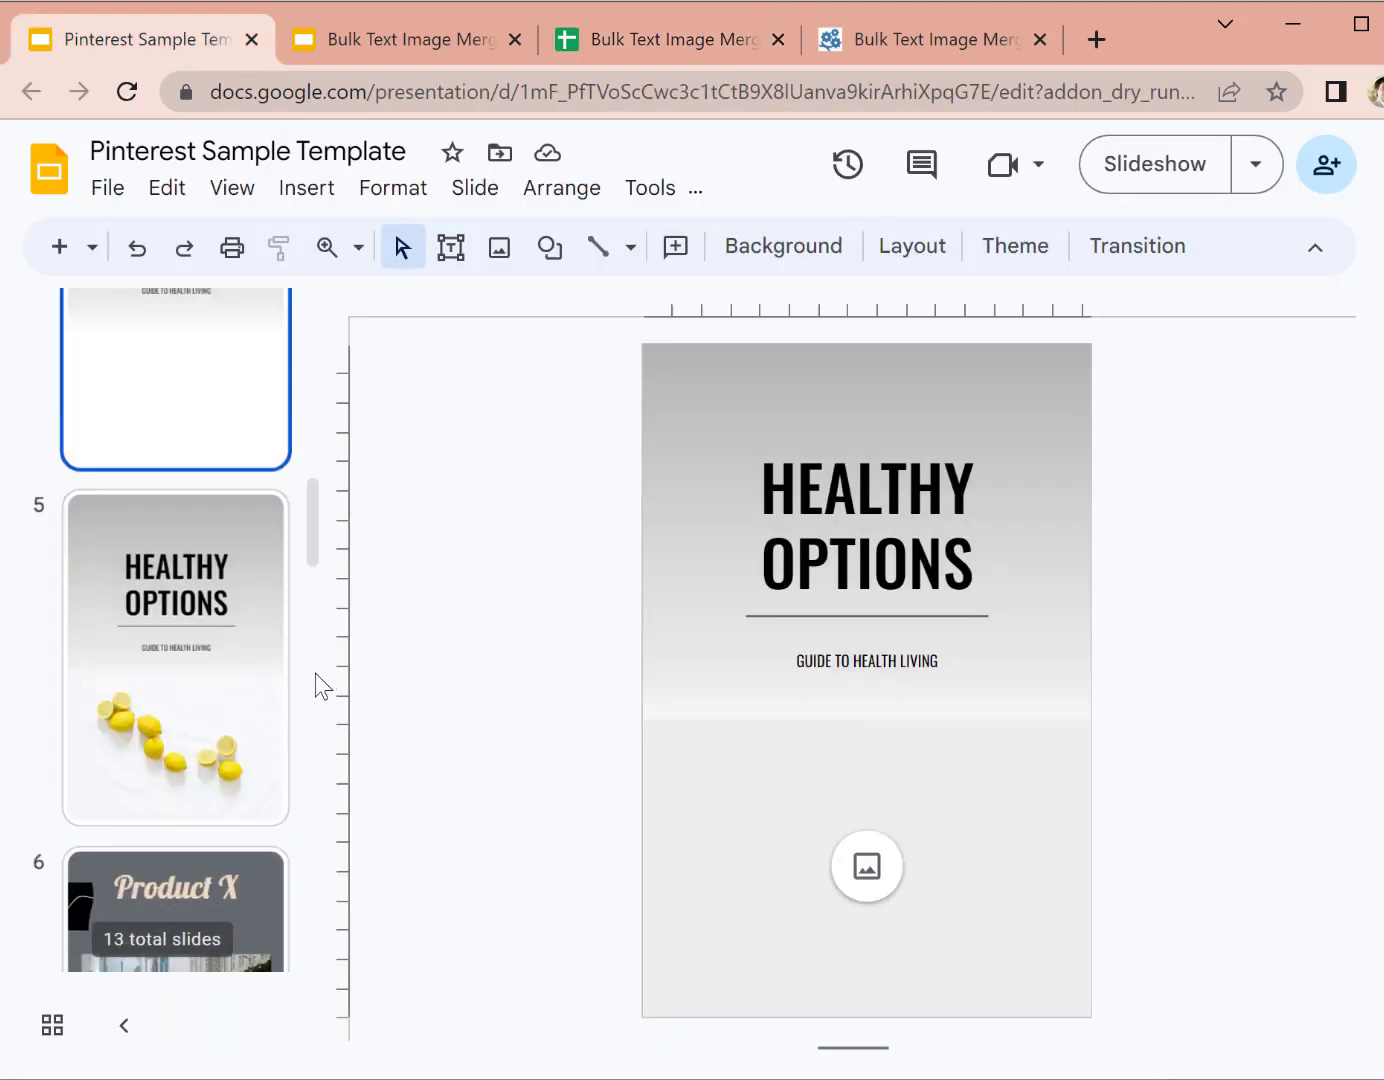
pyautogui.click(248, 698)
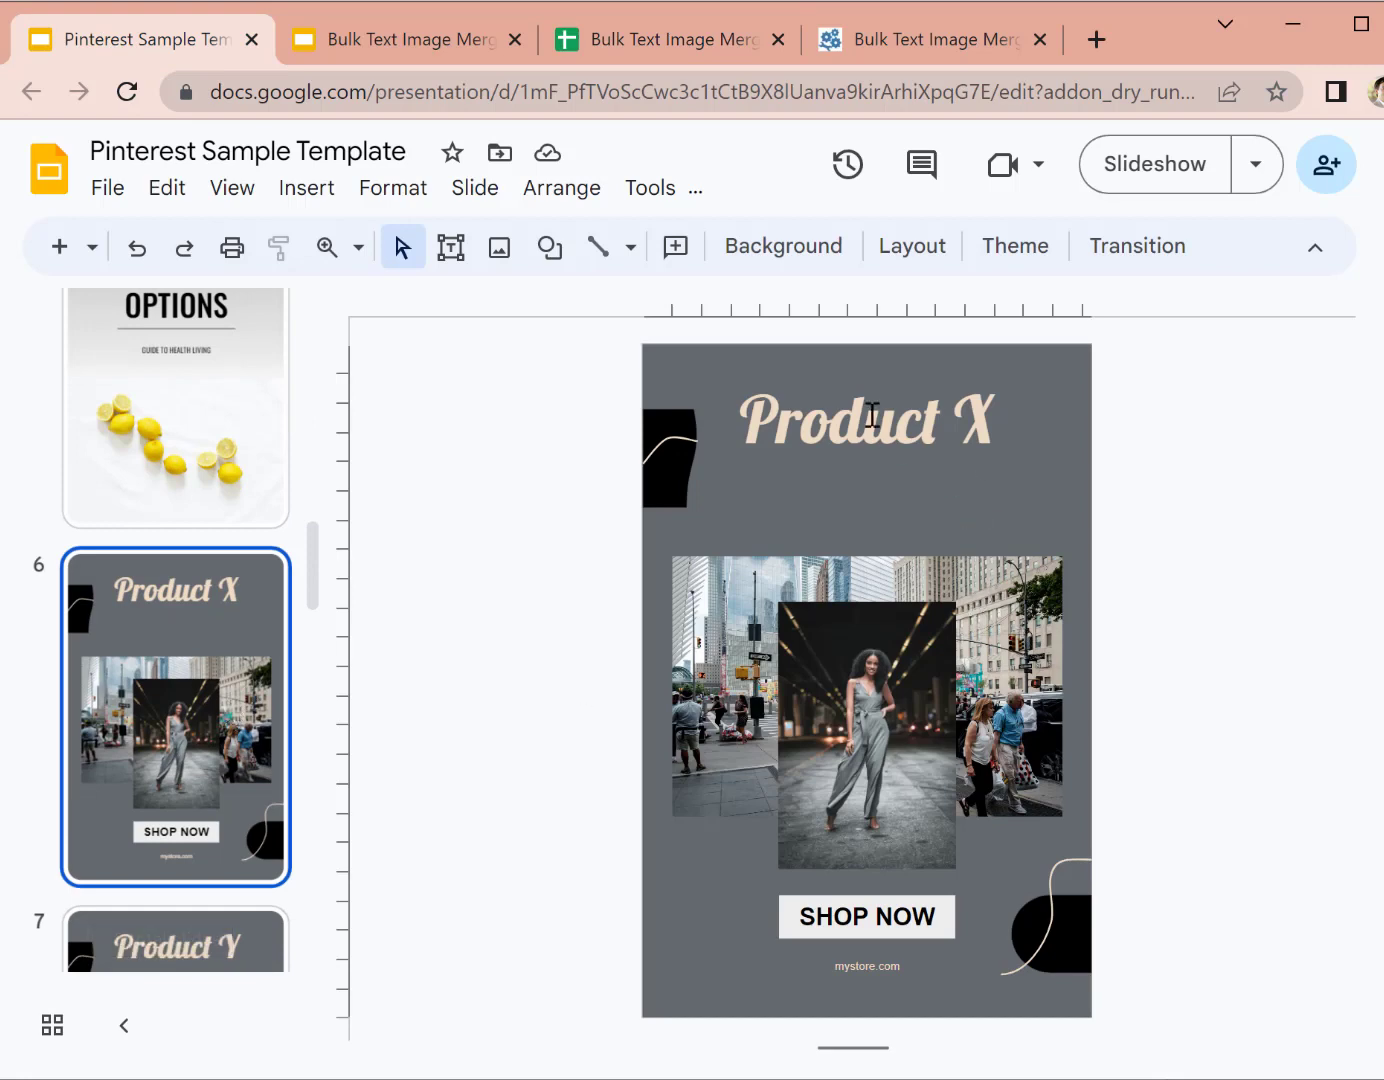
pyautogui.click(869, 414)
pyautogui.click(1191, 588)
pyautogui.click(865, 965)
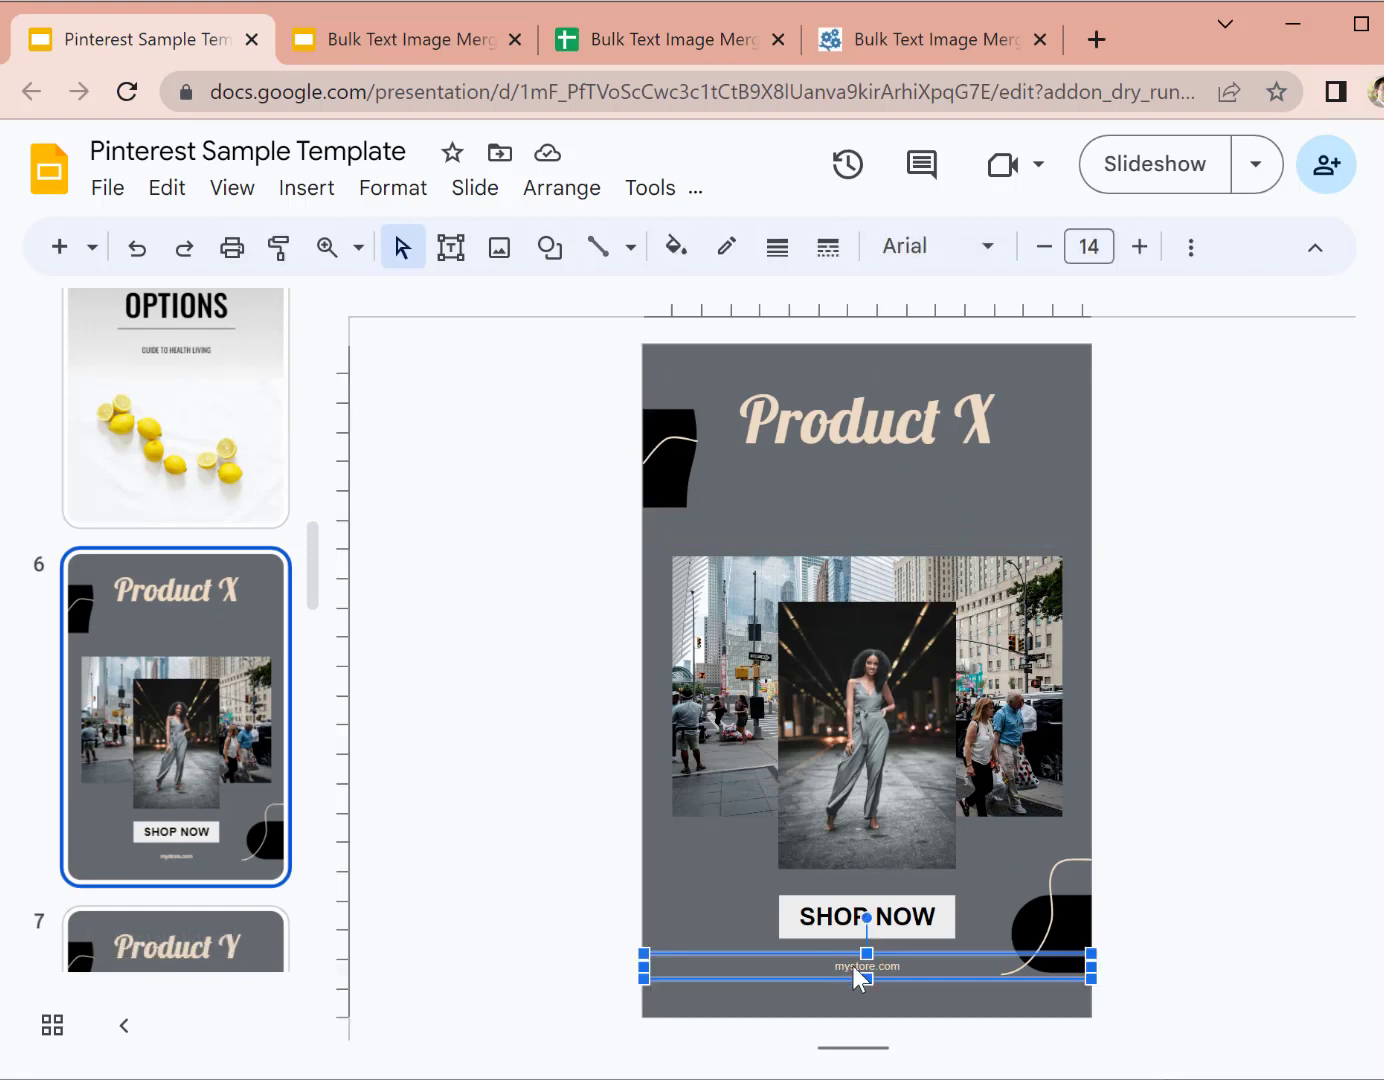
pyautogui.click(1081, 788)
pyautogui.click(1013, 752)
pyautogui.click(857, 726)
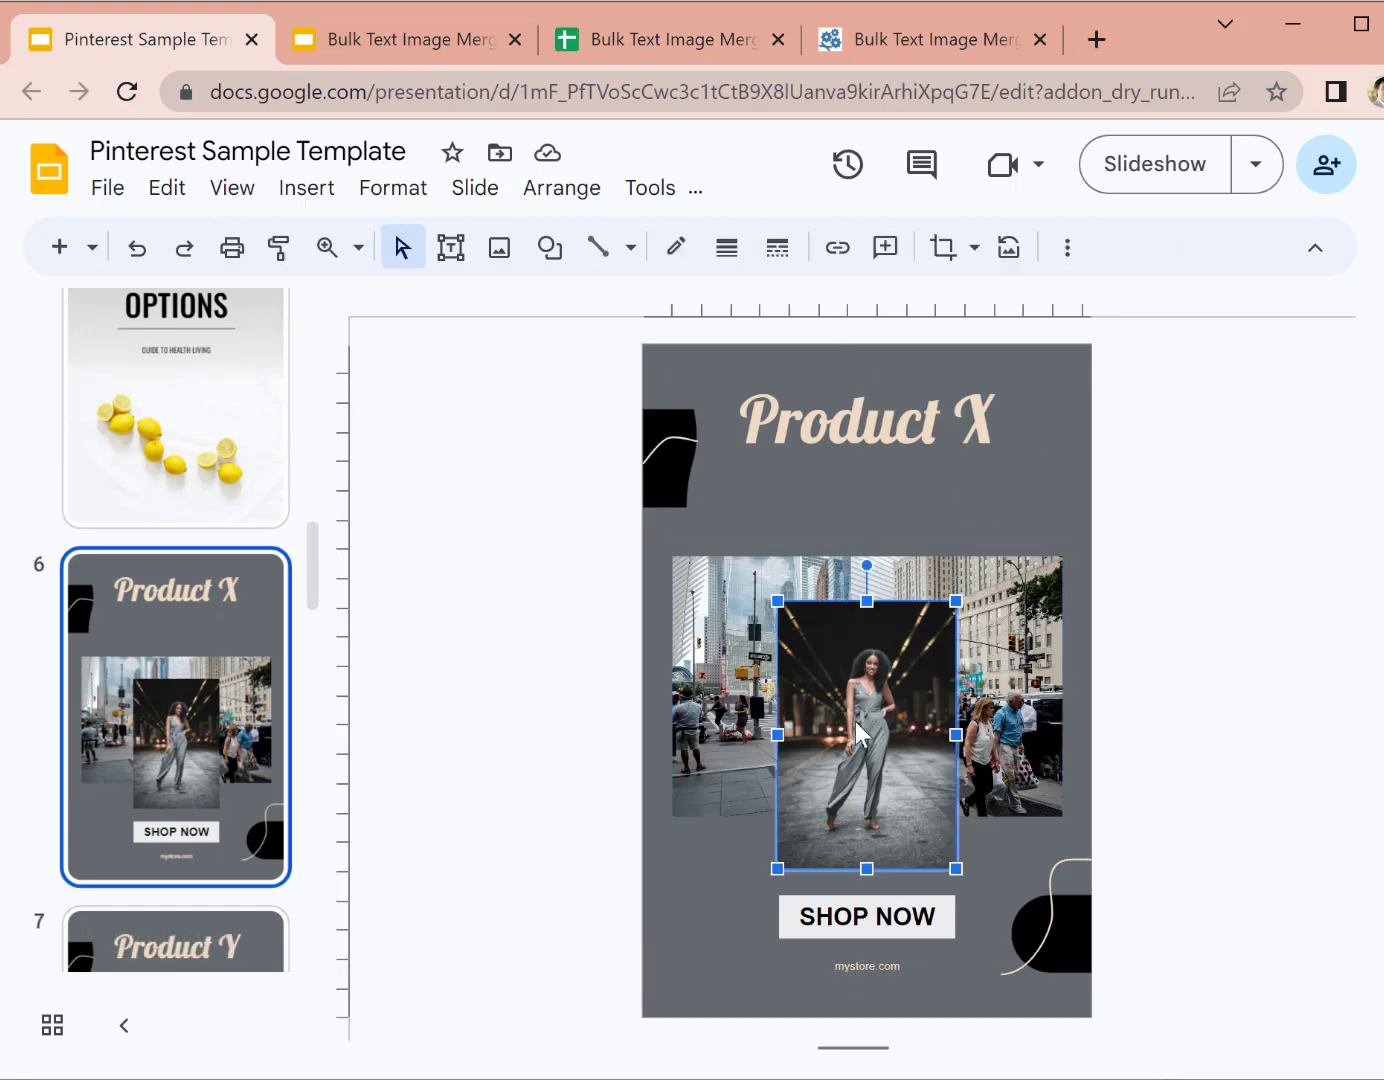
pyautogui.click(1112, 753)
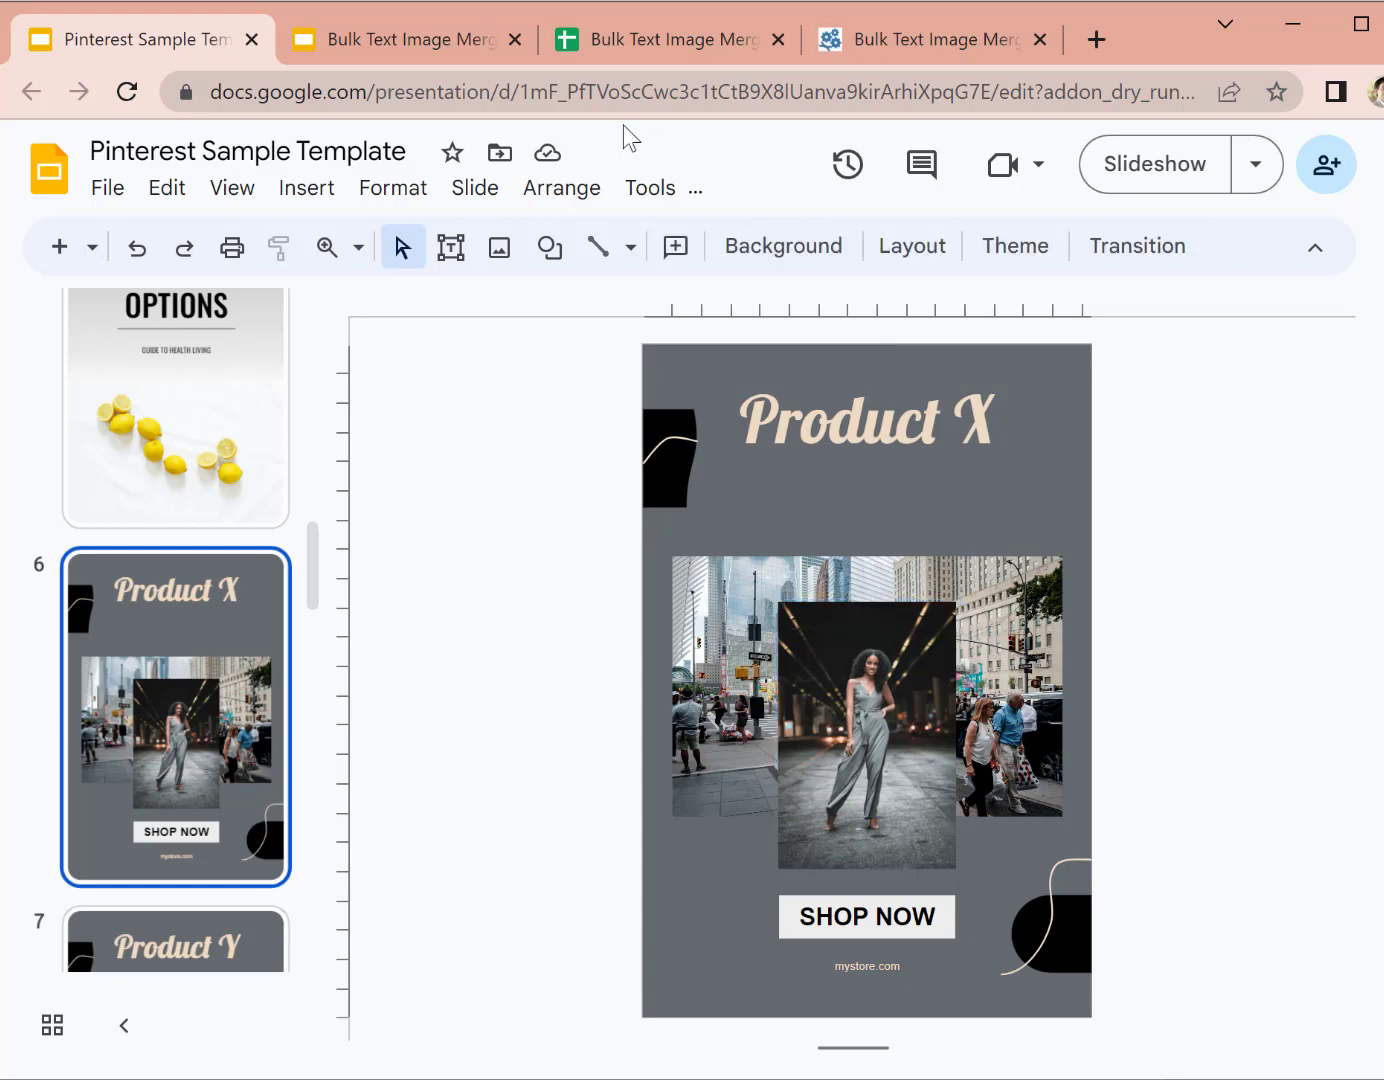
# Step: Select merge data rows 2–5, then rows 2–14, in the spreadsheet
pyautogui.click(621, 50)
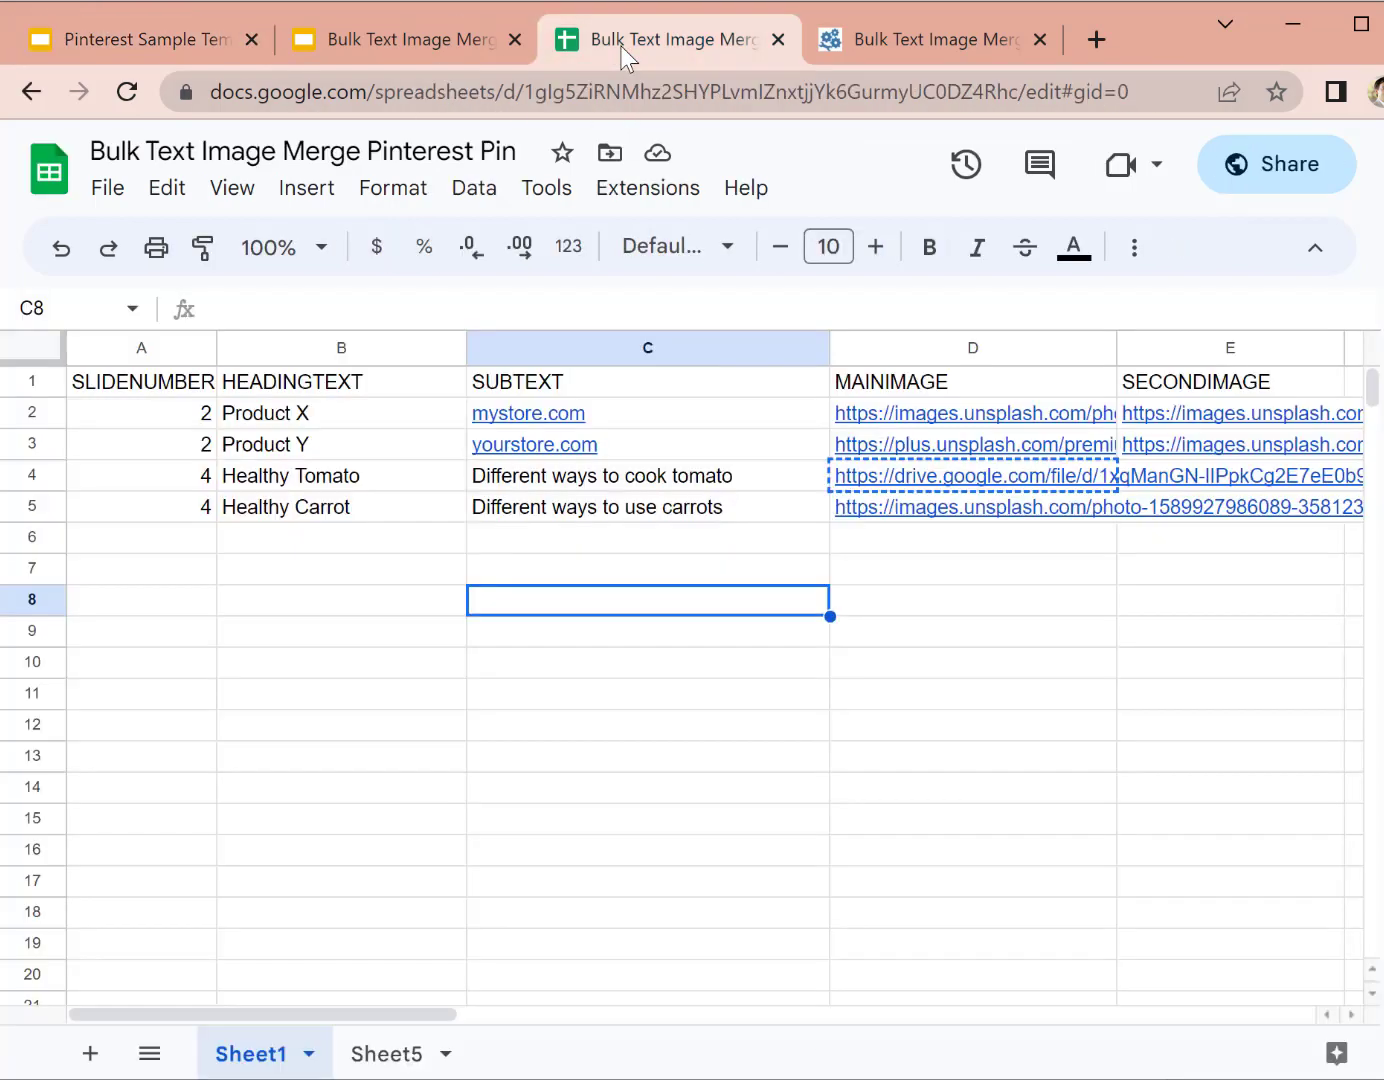
pyautogui.click(519, 540)
pyautogui.moveTo(33, 412); pyautogui.dragTo(35, 513)
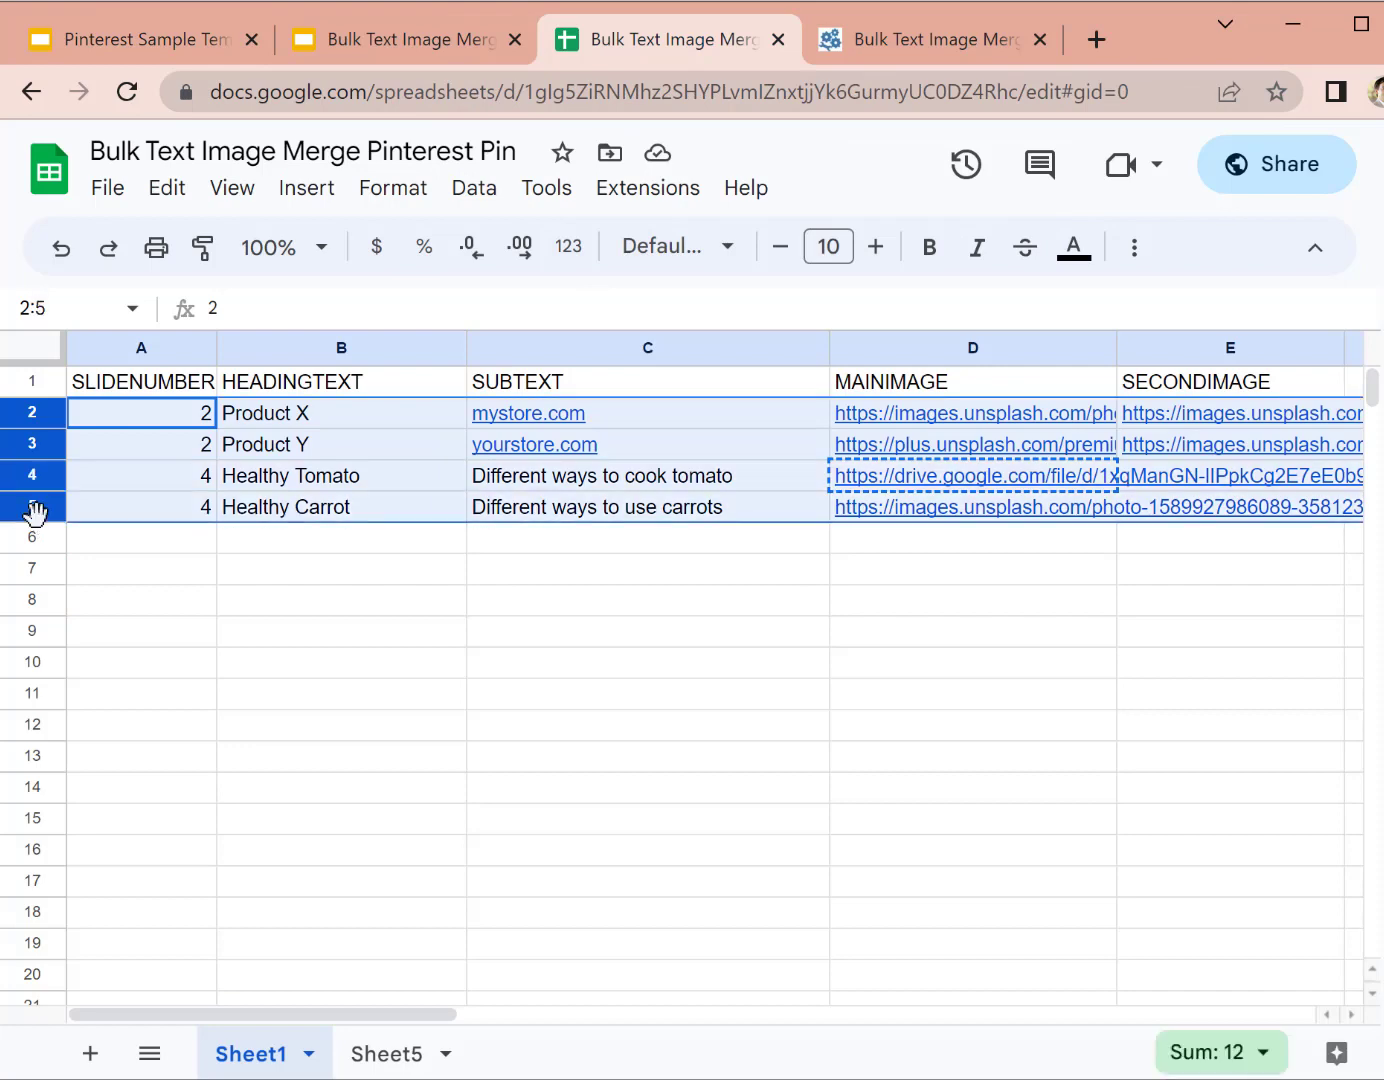
pyautogui.click(90, 633)
pyautogui.moveTo(39, 412); pyautogui.dragTo(20, 790)
pyautogui.click(290, 819)
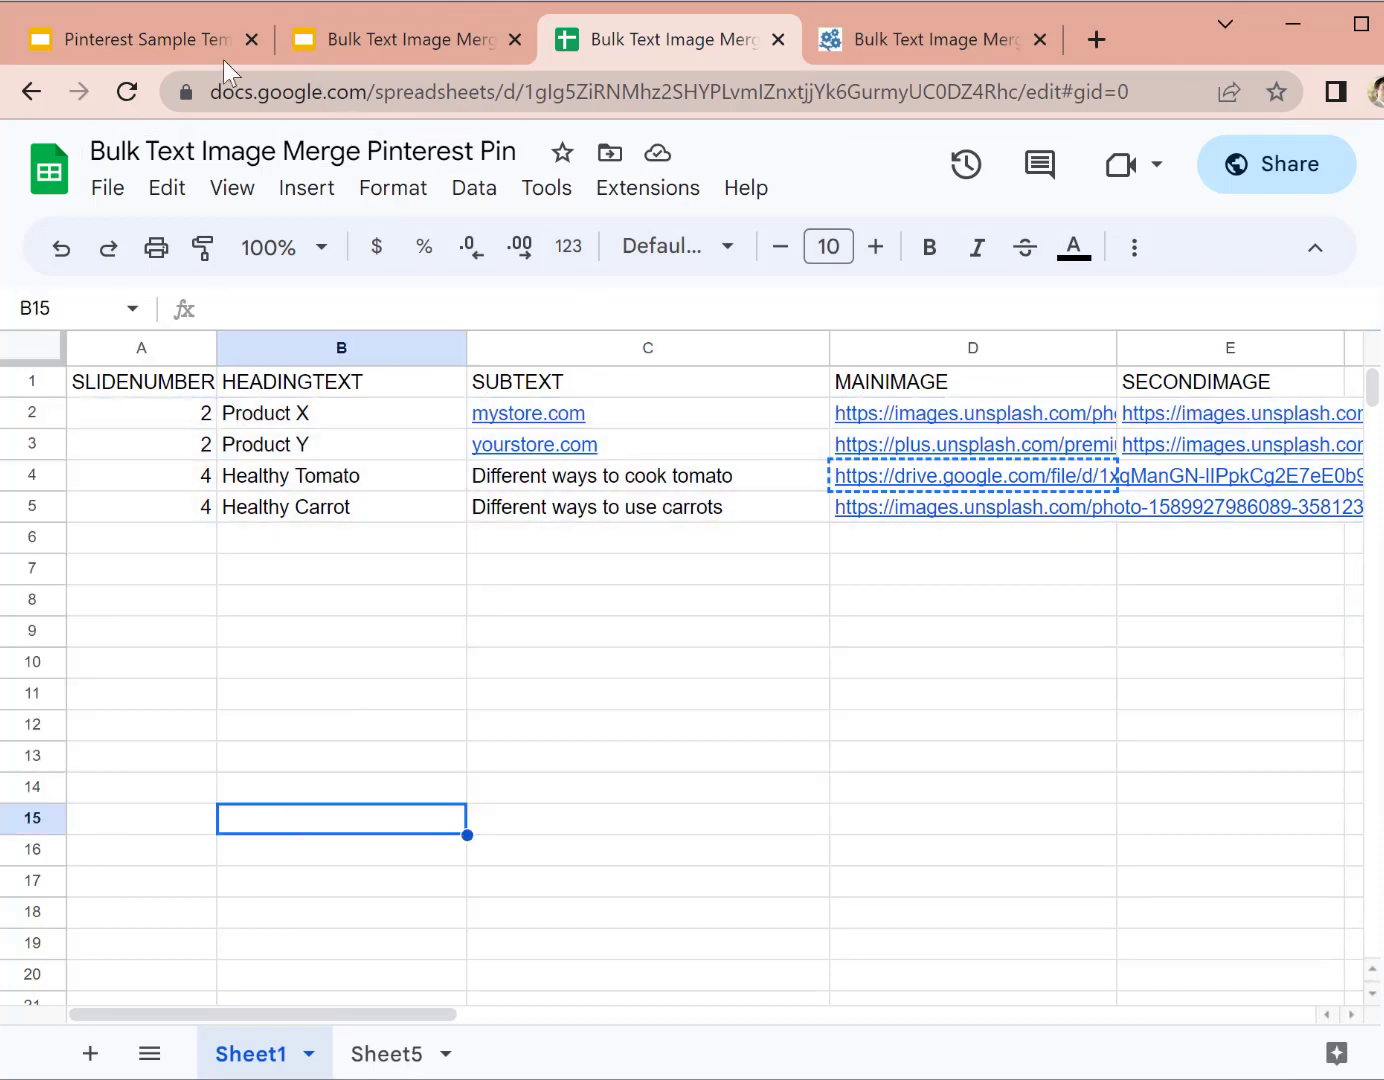
# Step: Move to the Pinterest Sample Template deck and open and close its Tools menu
pyautogui.click(144, 39)
pyautogui.click(704, 38)
pyautogui.click(372, 42)
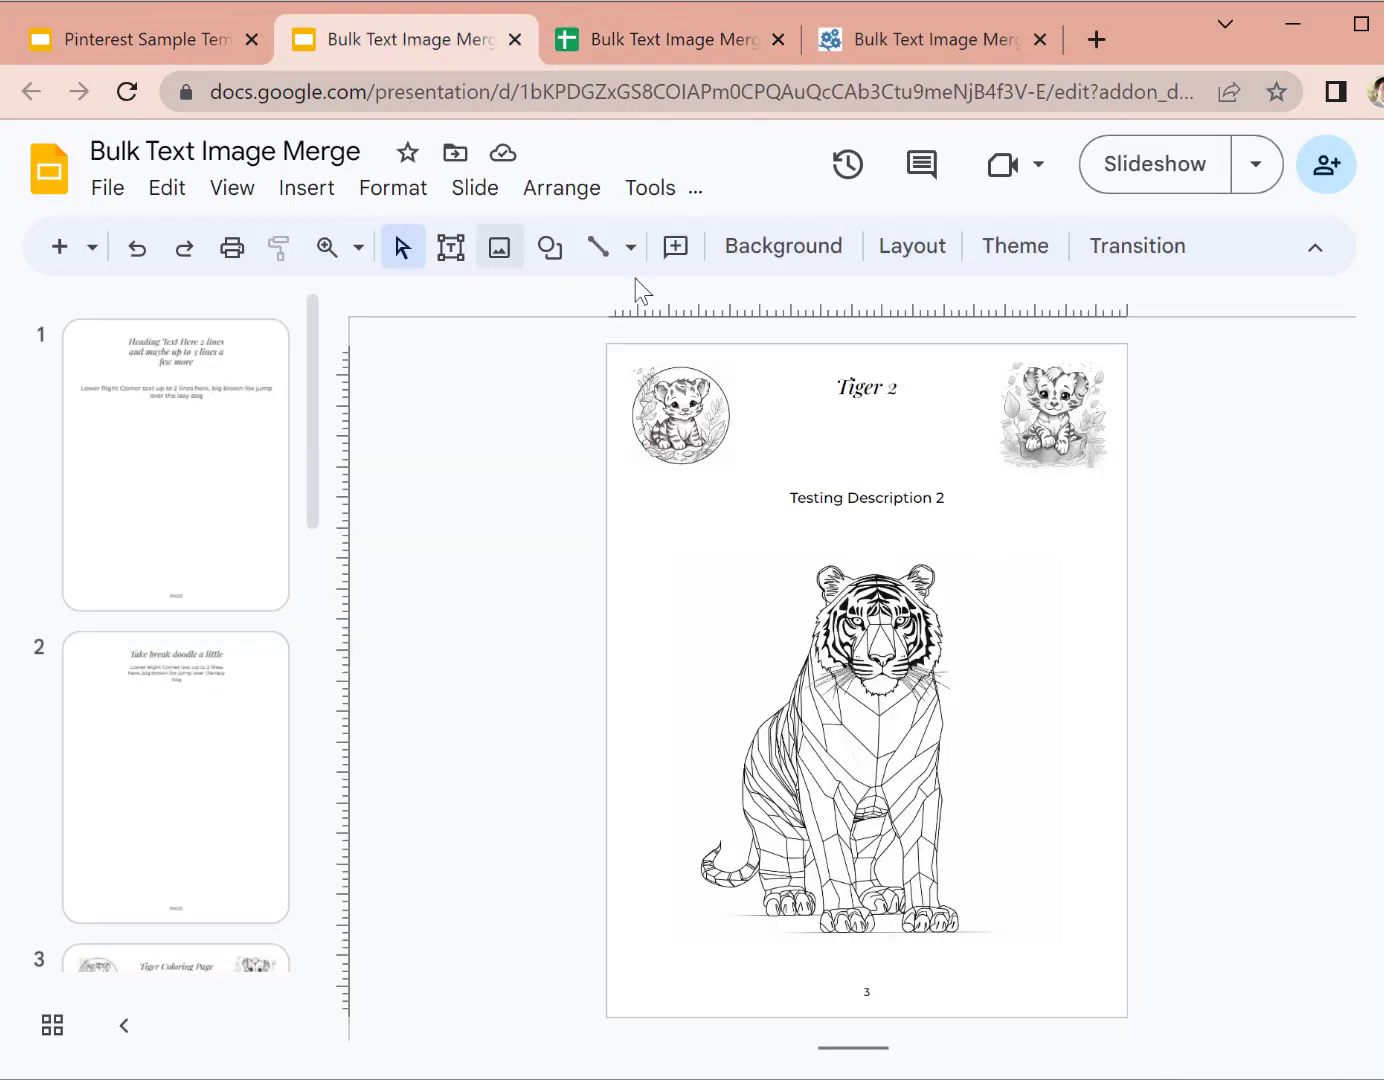
pyautogui.click(144, 39)
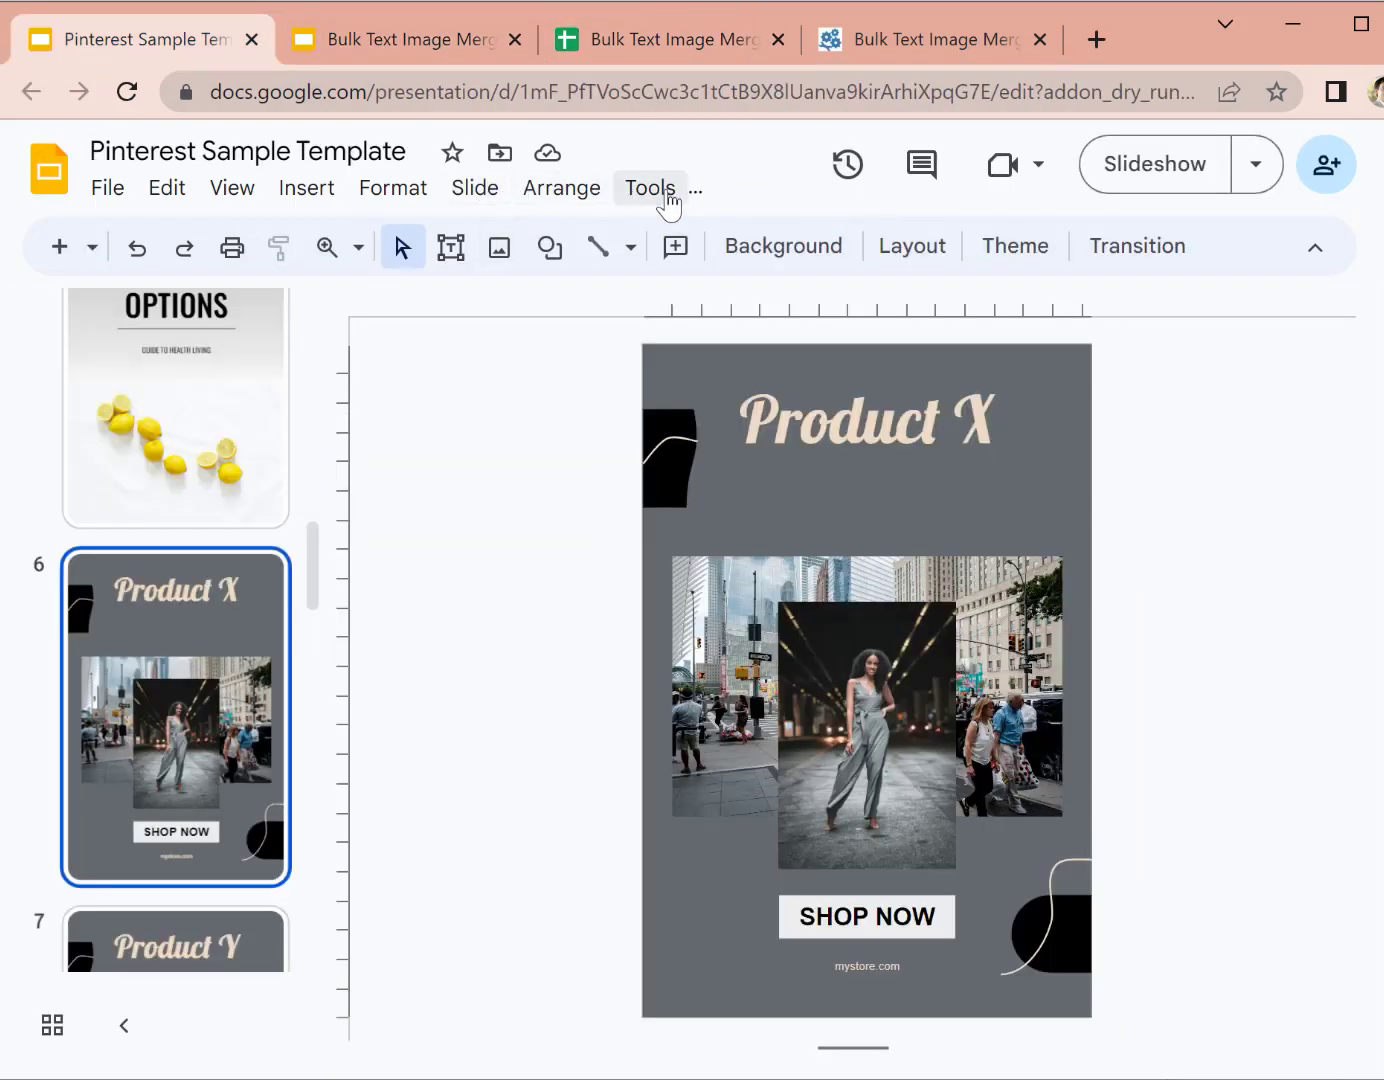
pyautogui.click(680, 202)
pyautogui.click(557, 470)
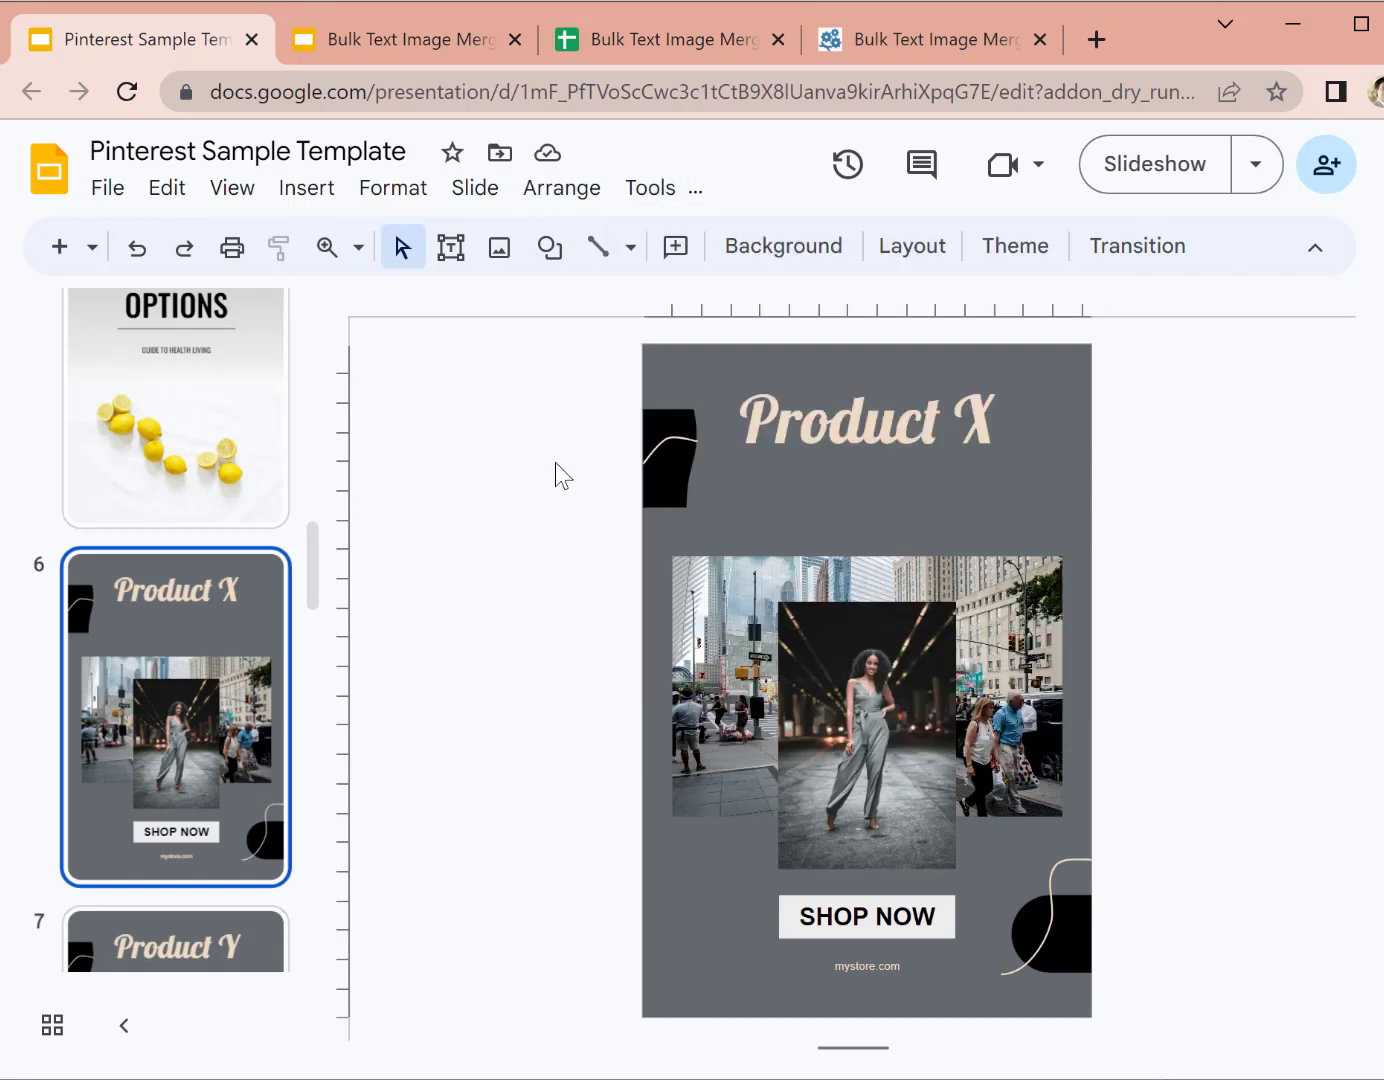
# Step: Enlarge the sheet and inspect the Product X and Healthy Tomato MAINIMAGE links in column D
pyautogui.hotkey('ctrl', '+')
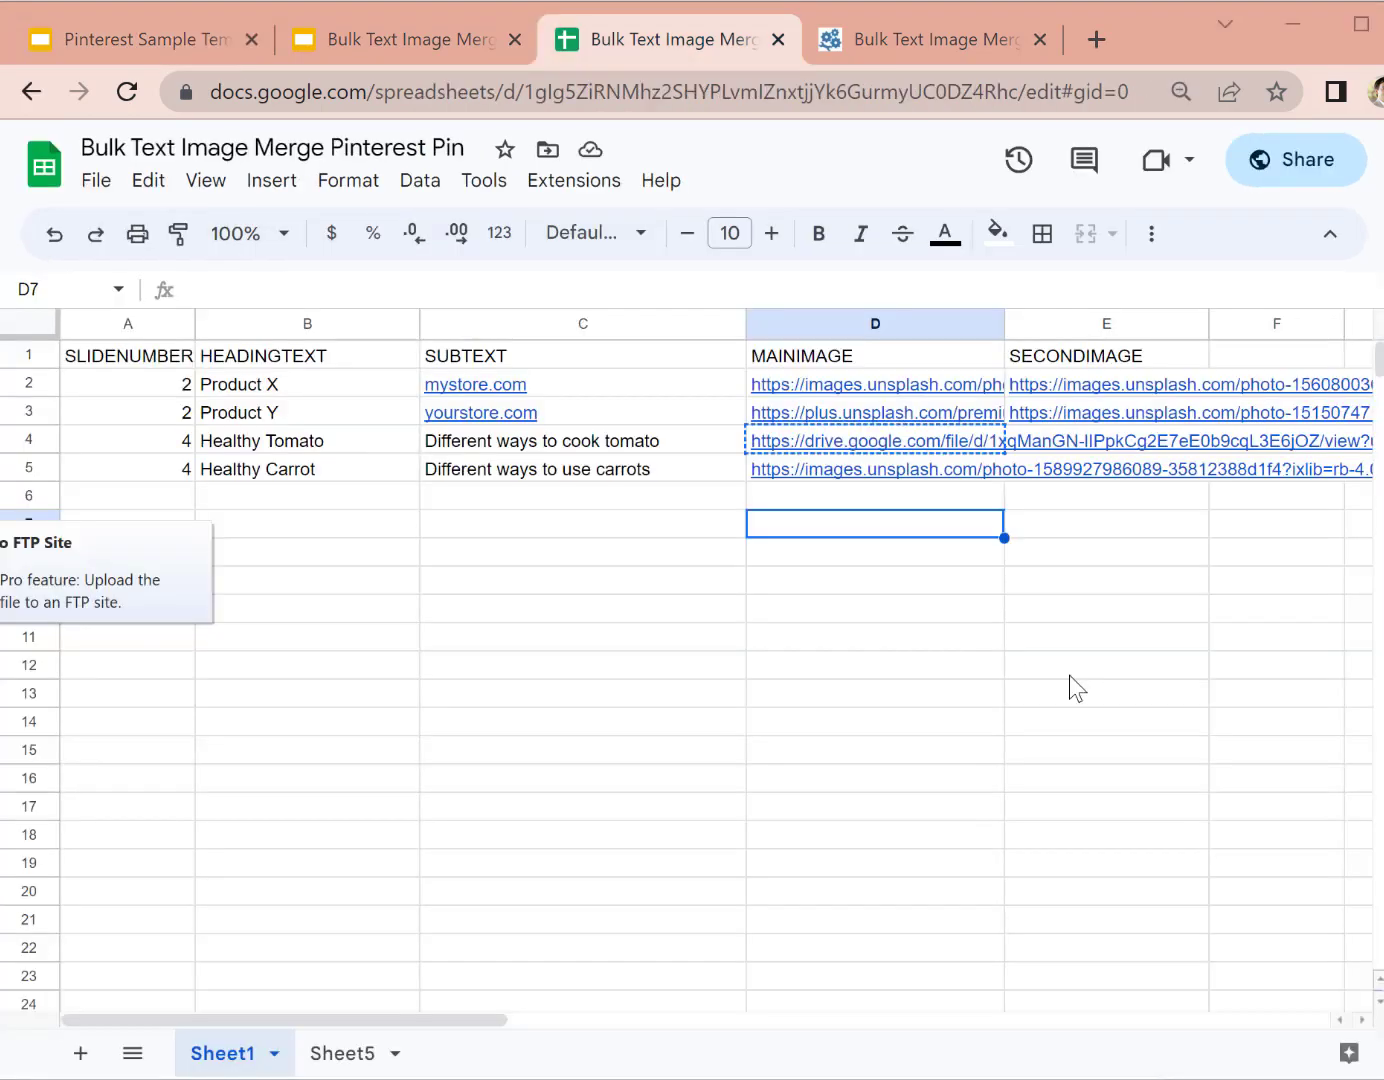
pyautogui.click(1070, 675)
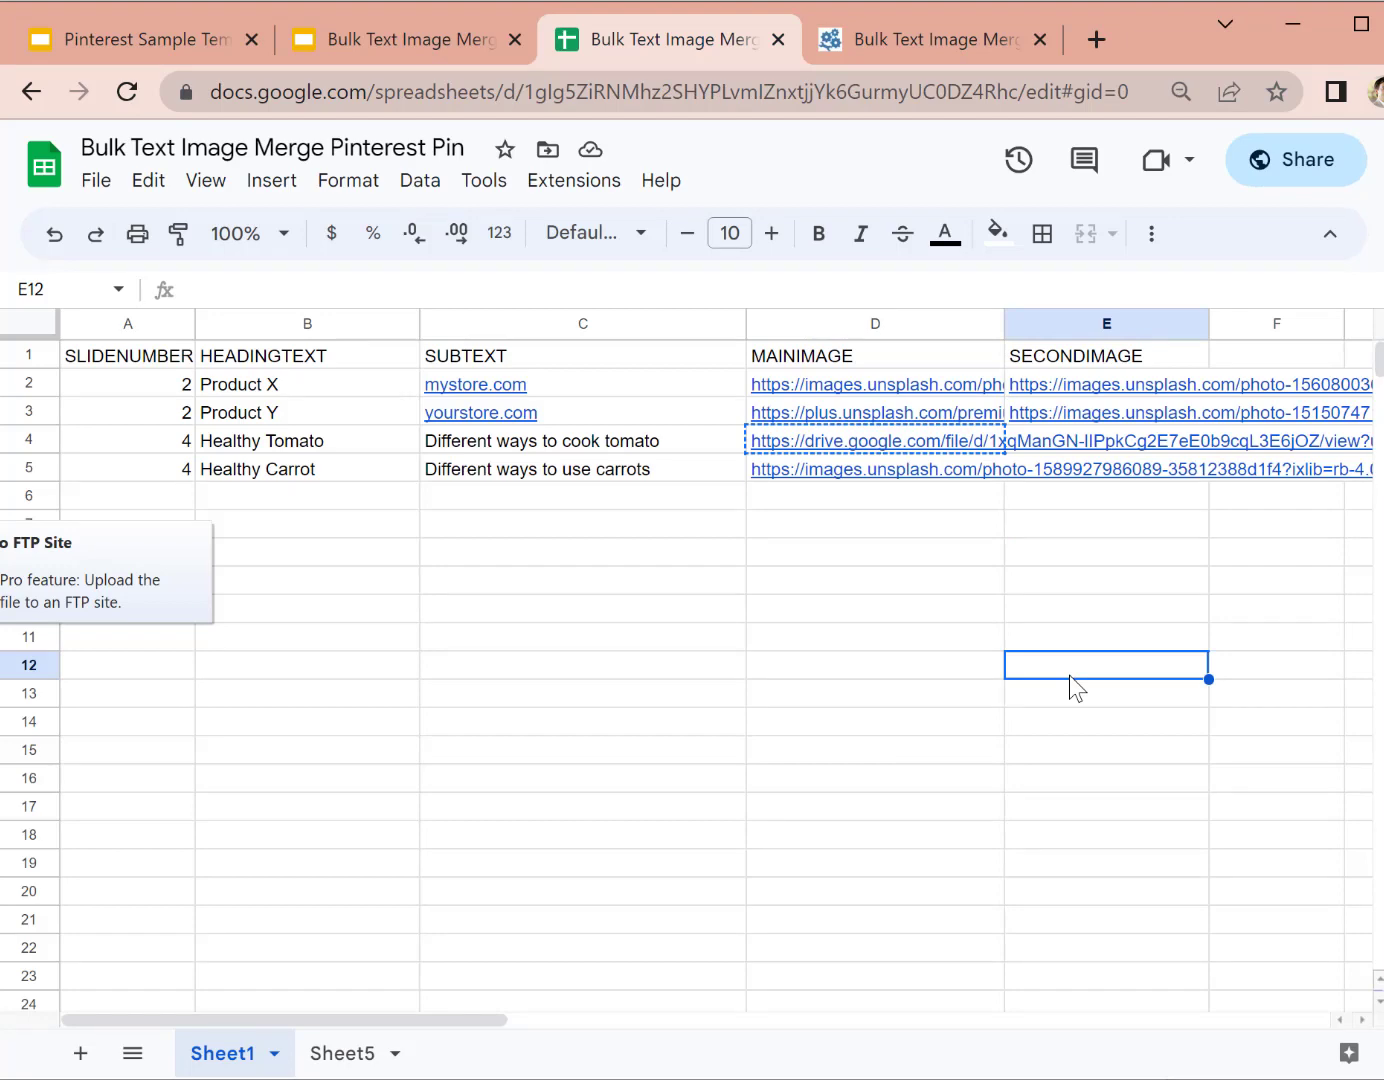
pyautogui.click(592, 612)
pyautogui.click(805, 576)
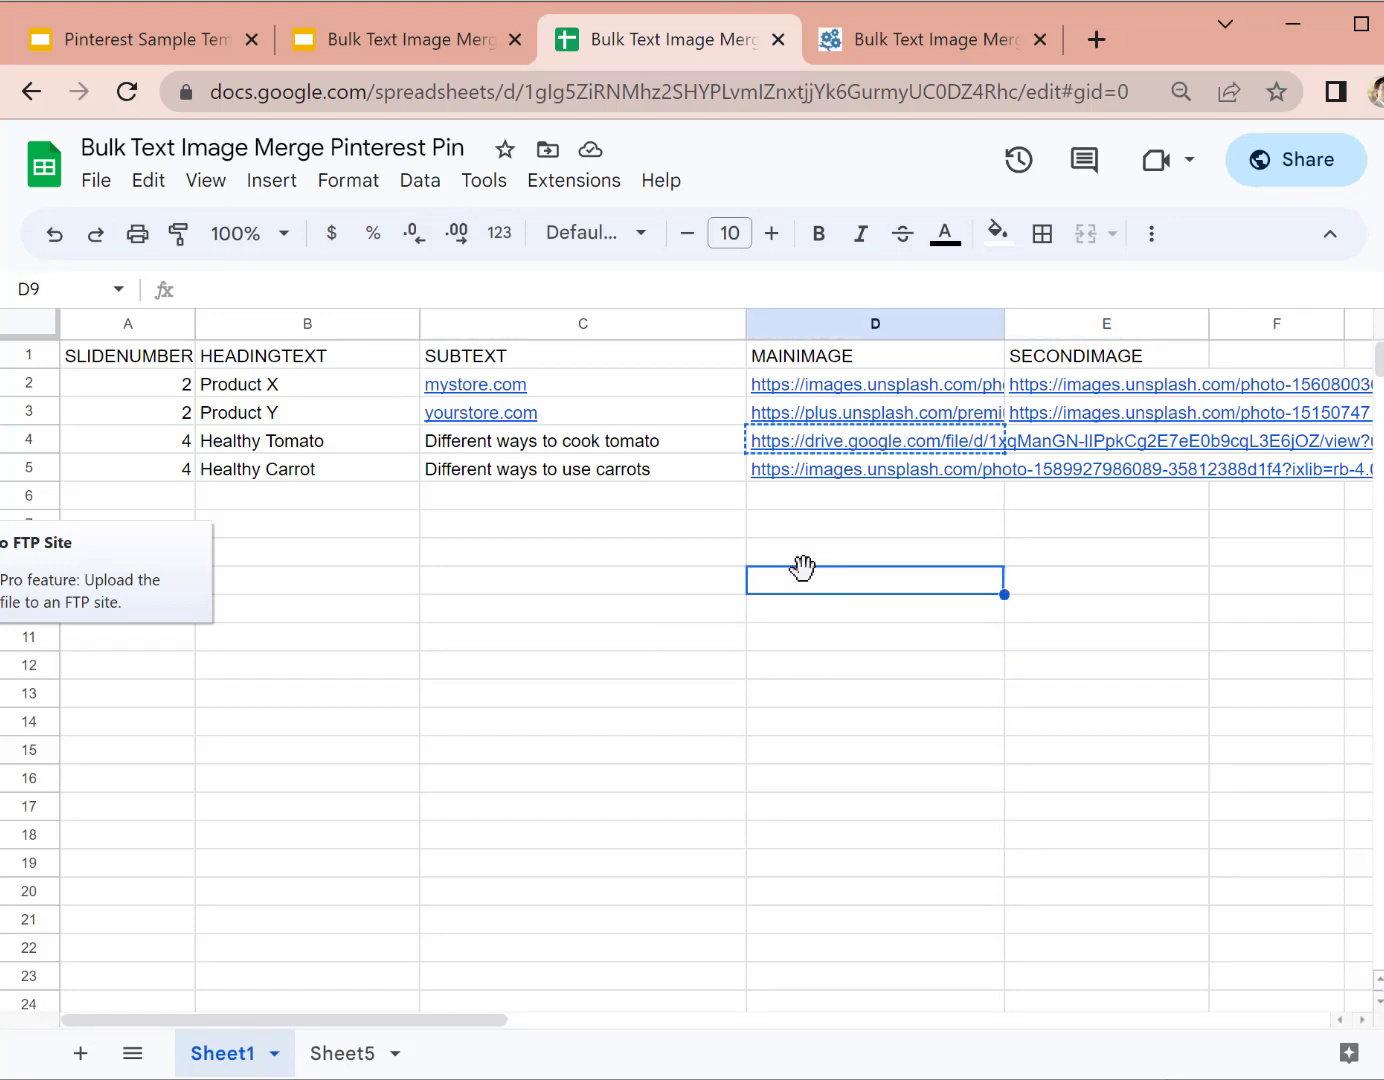
pyautogui.click(813, 383)
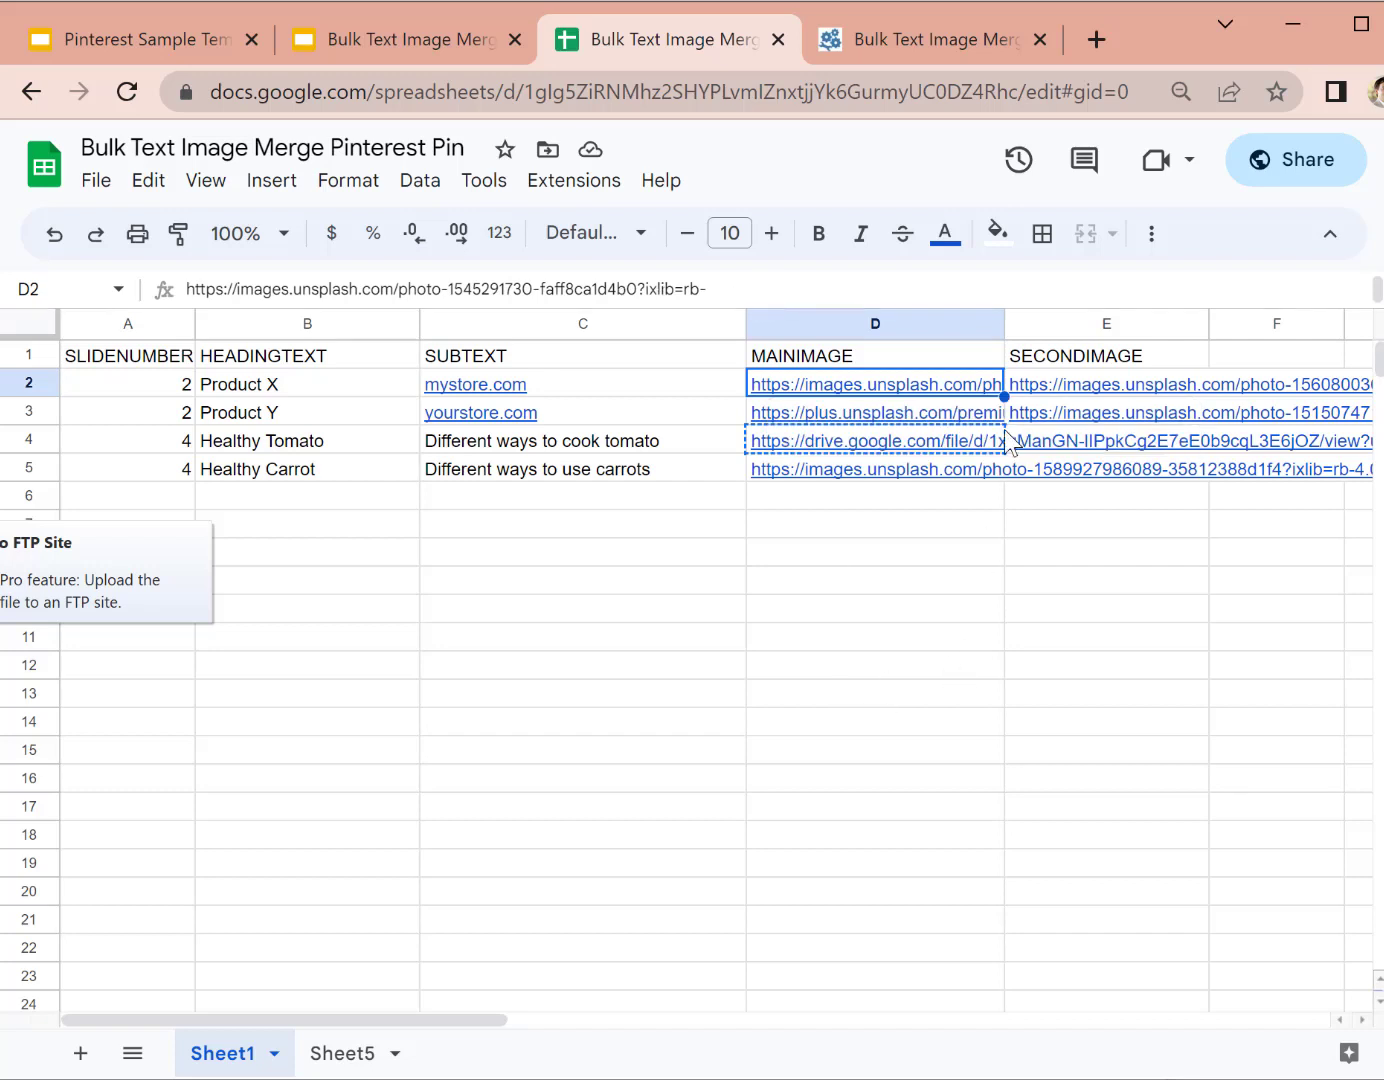
pyautogui.click(802, 556)
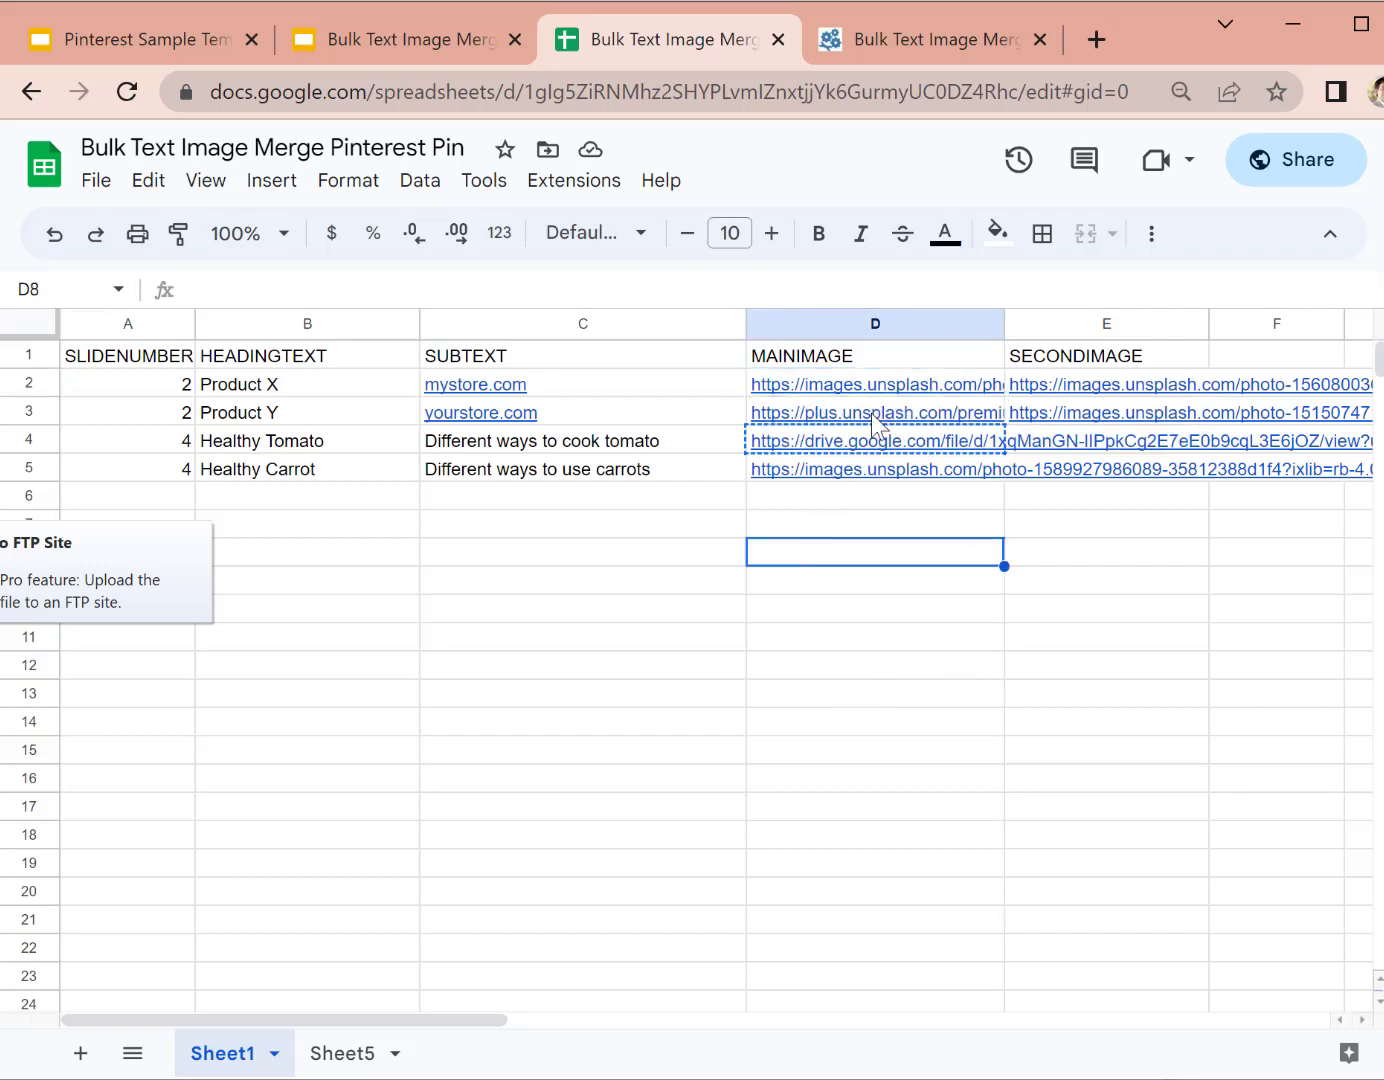
pyautogui.click(652, 414)
pyautogui.click(938, 447)
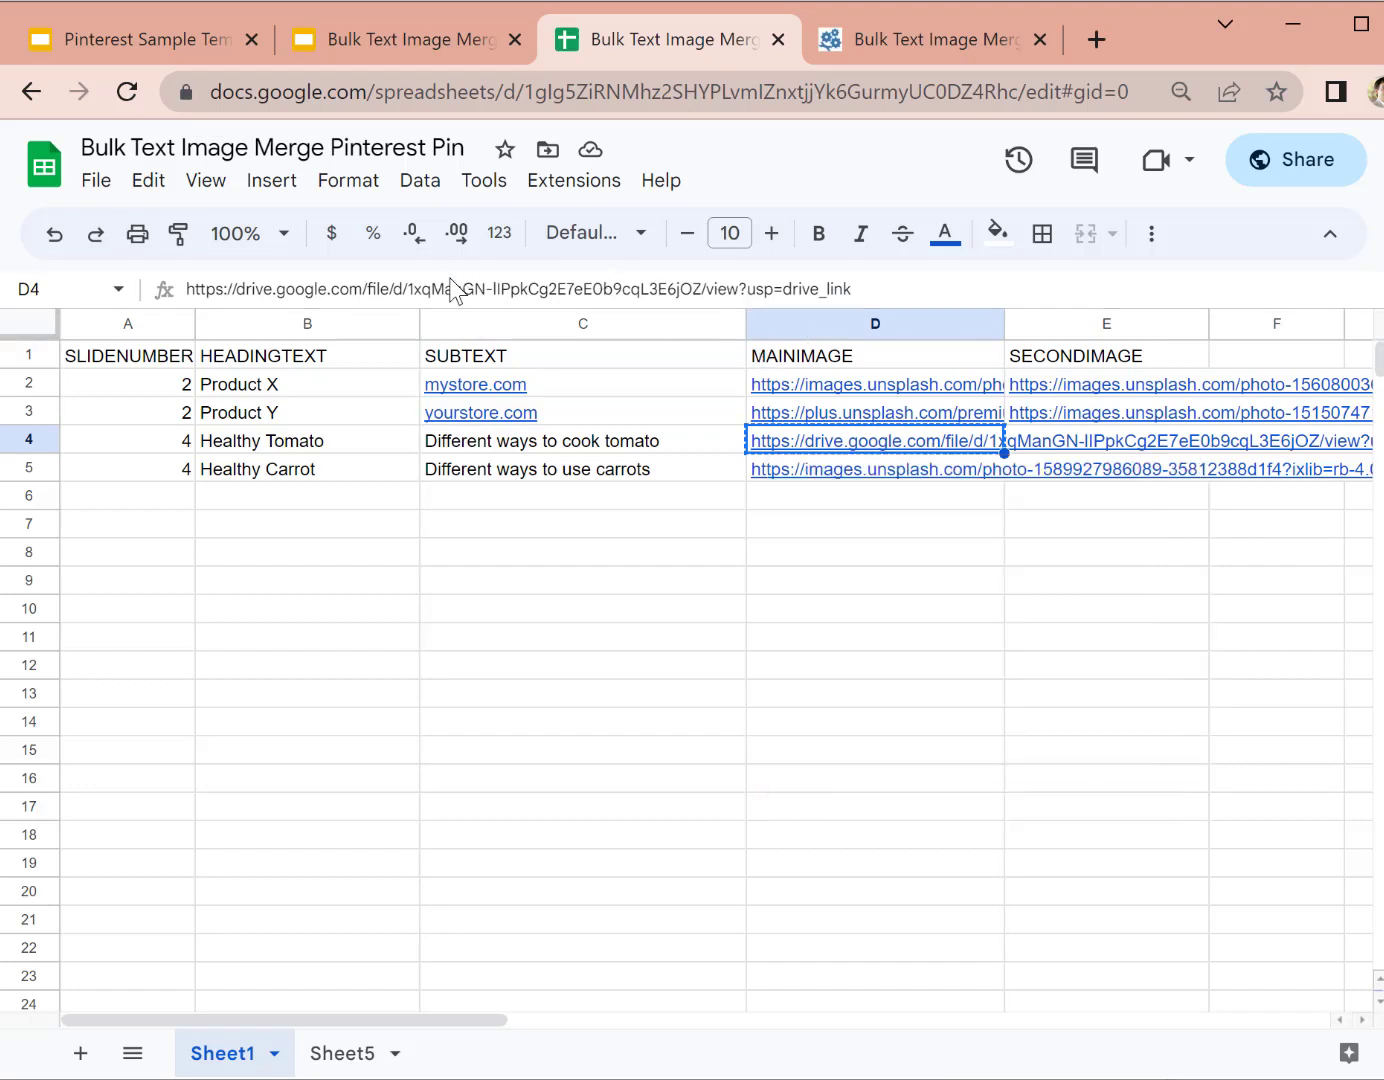
# Step: Preview the Healthy Carrot image link in column D
pyautogui.click(894, 572)
pyautogui.click(922, 528)
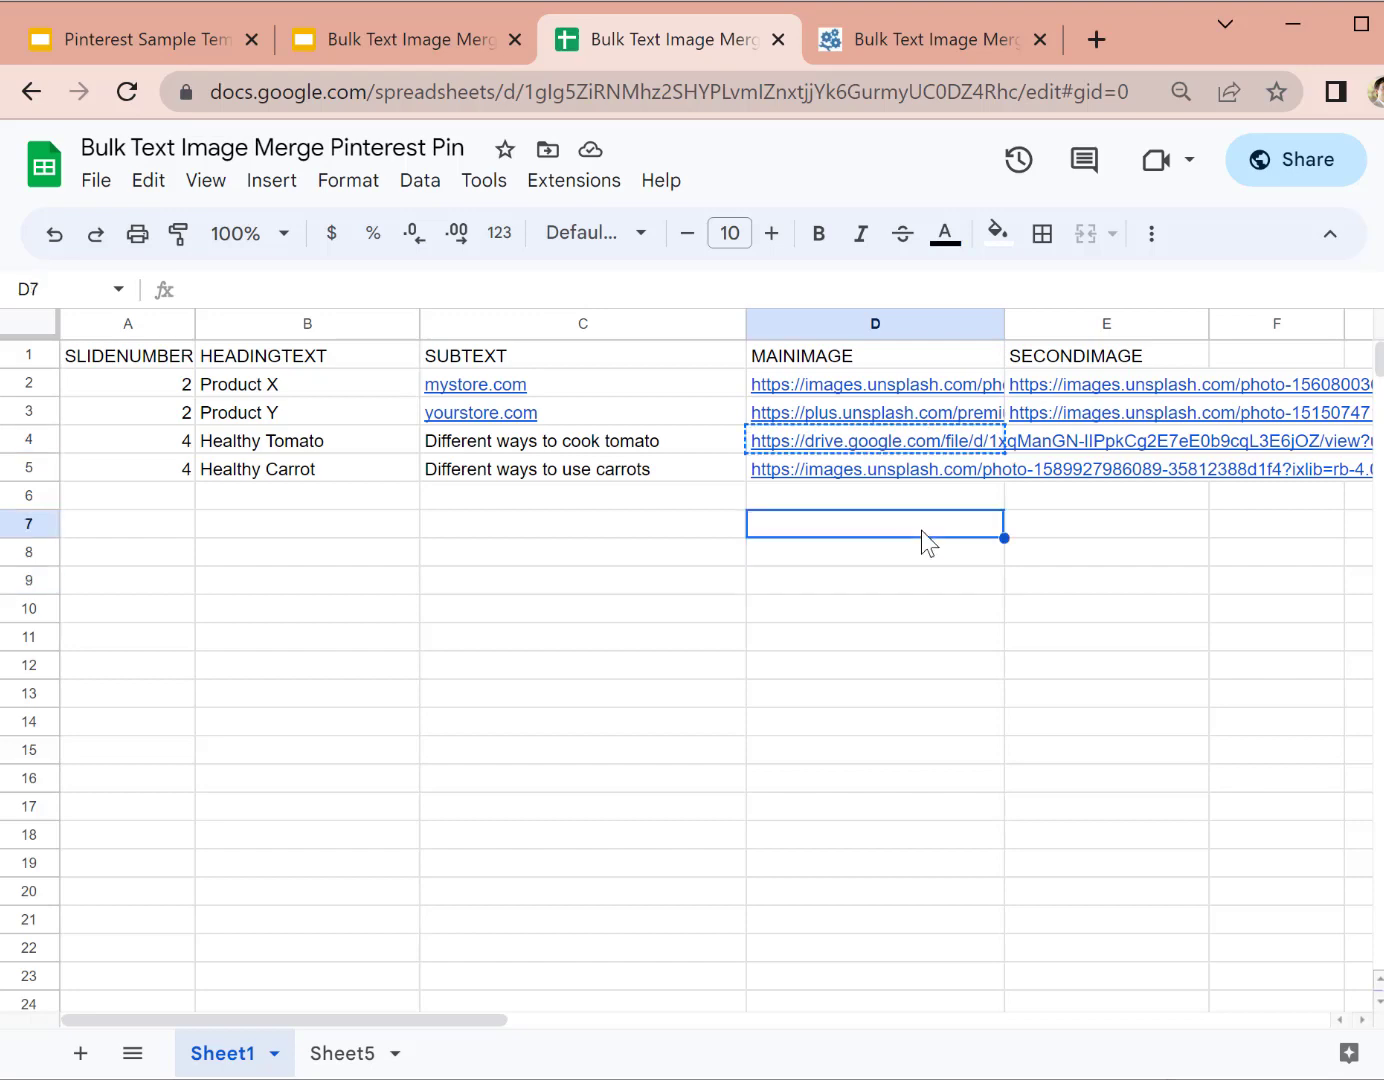
pyautogui.click(957, 471)
pyautogui.click(772, 700)
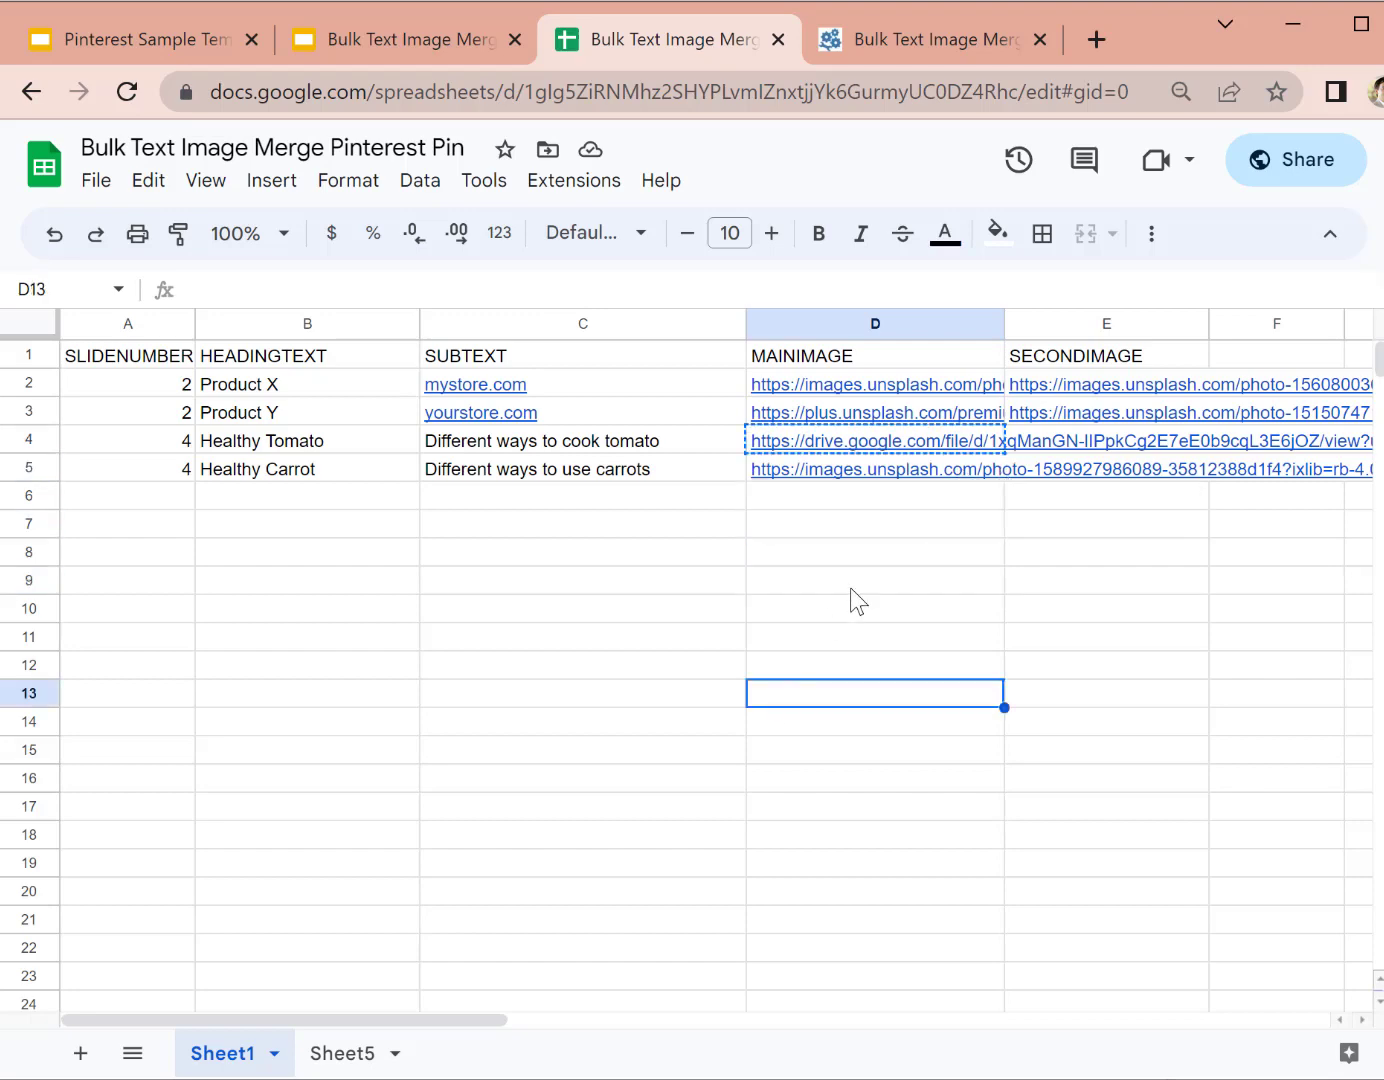
pyautogui.click(880, 470)
pyautogui.click(949, 612)
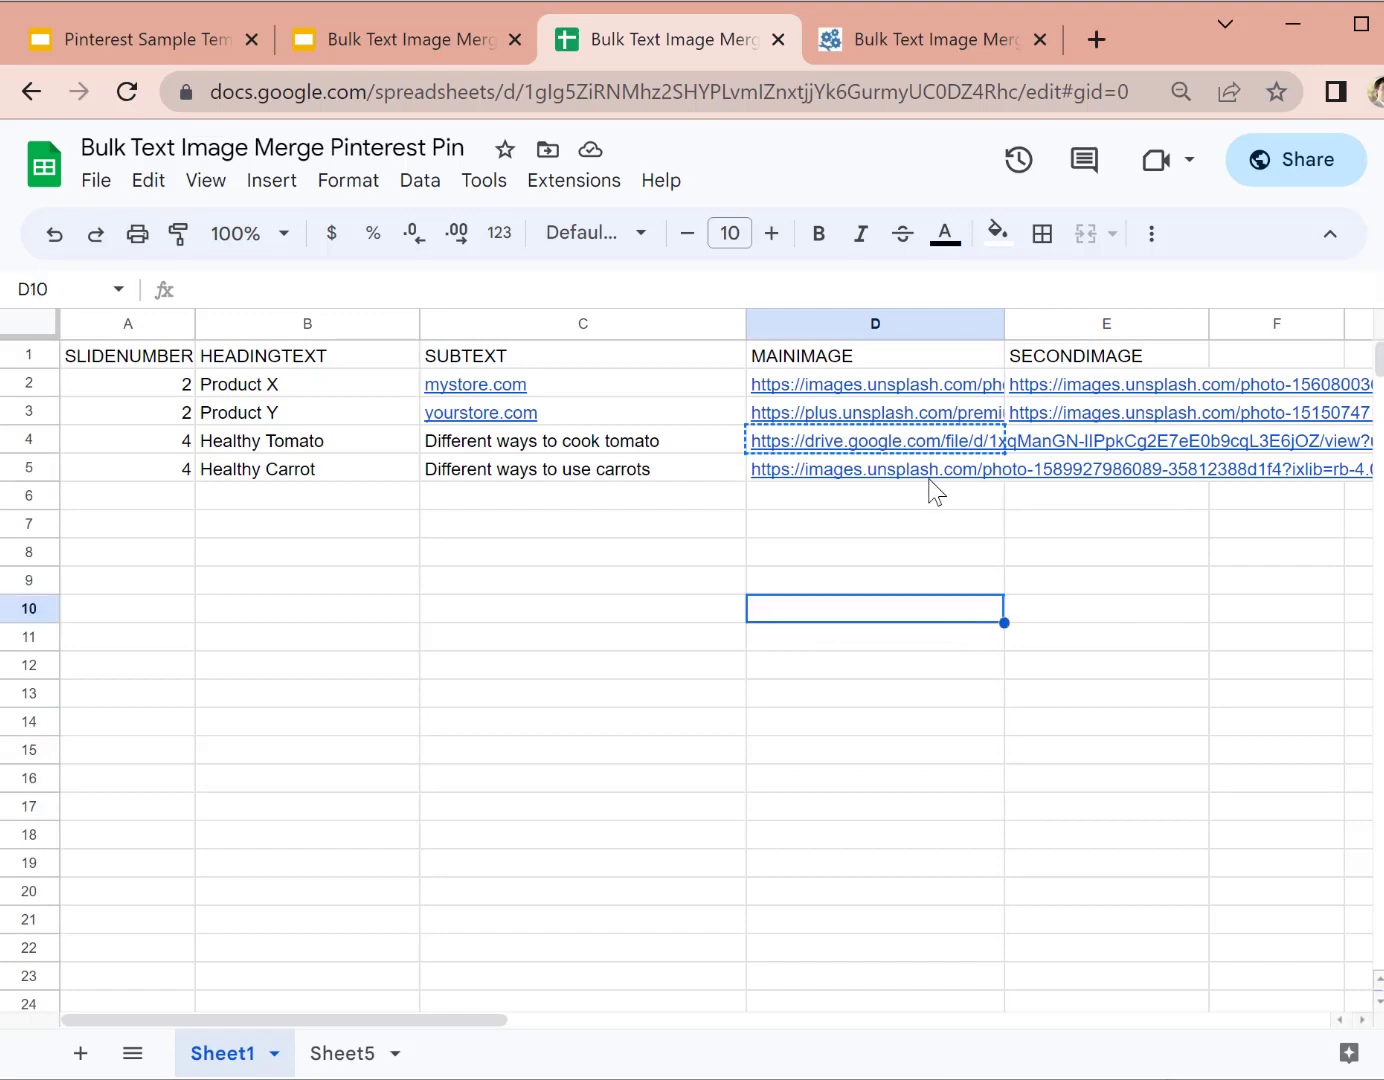
pyautogui.click(929, 469)
# Step: Preview the Healthy Tomato Drive image in D4, then switch to Sheet5
pyautogui.moveTo(947, 423)
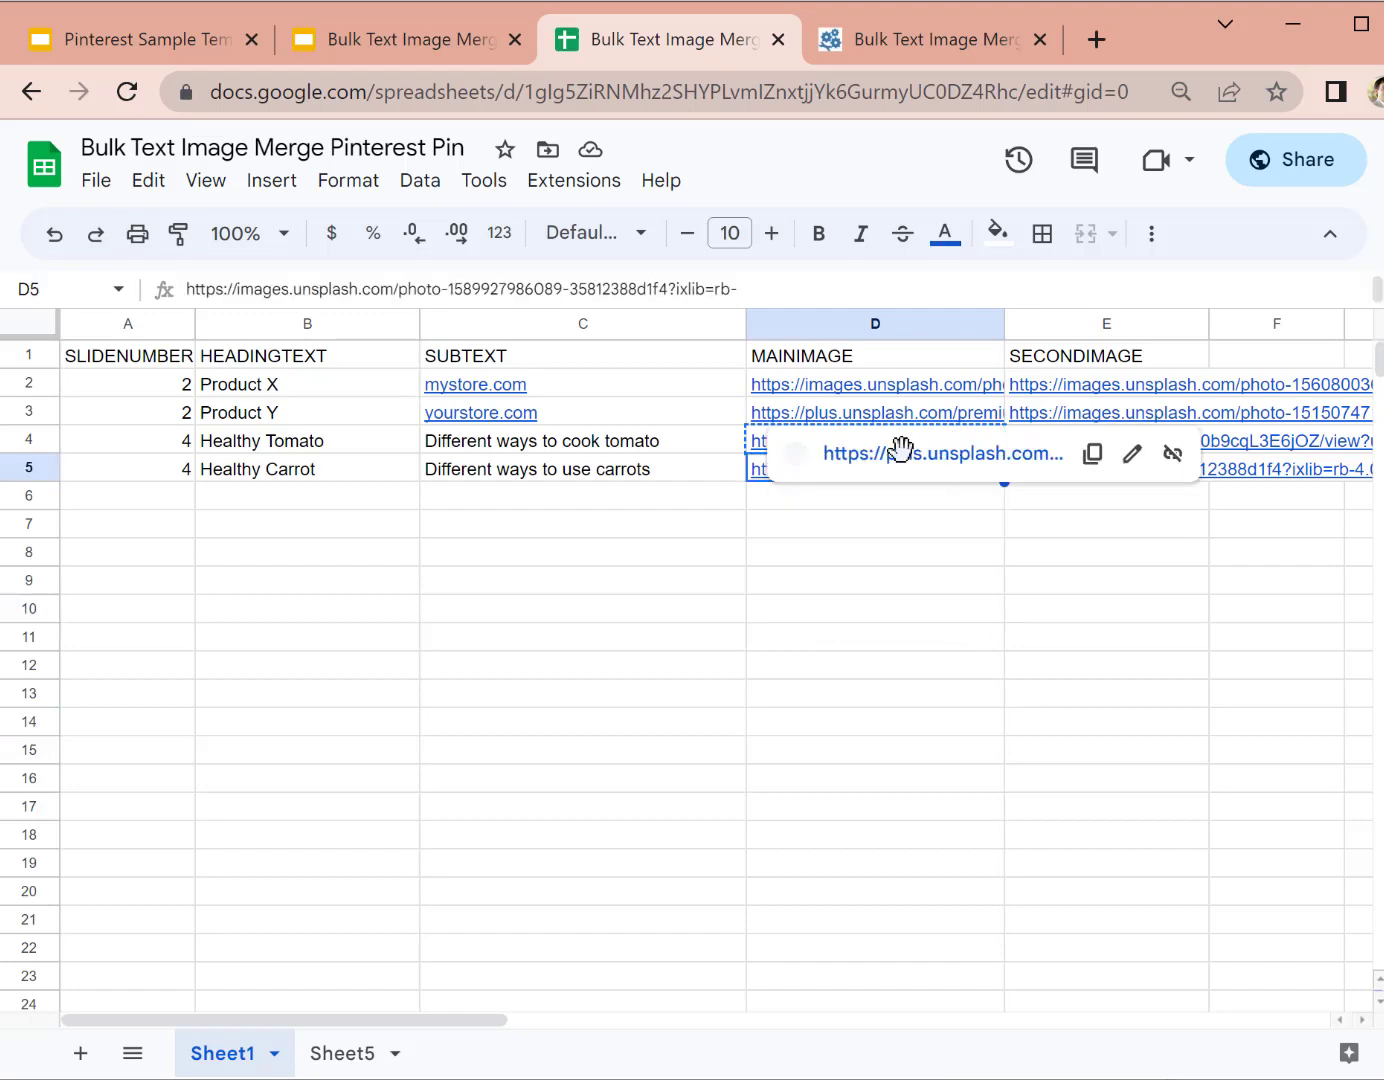
pyautogui.click(742, 433)
pyautogui.click(791, 446)
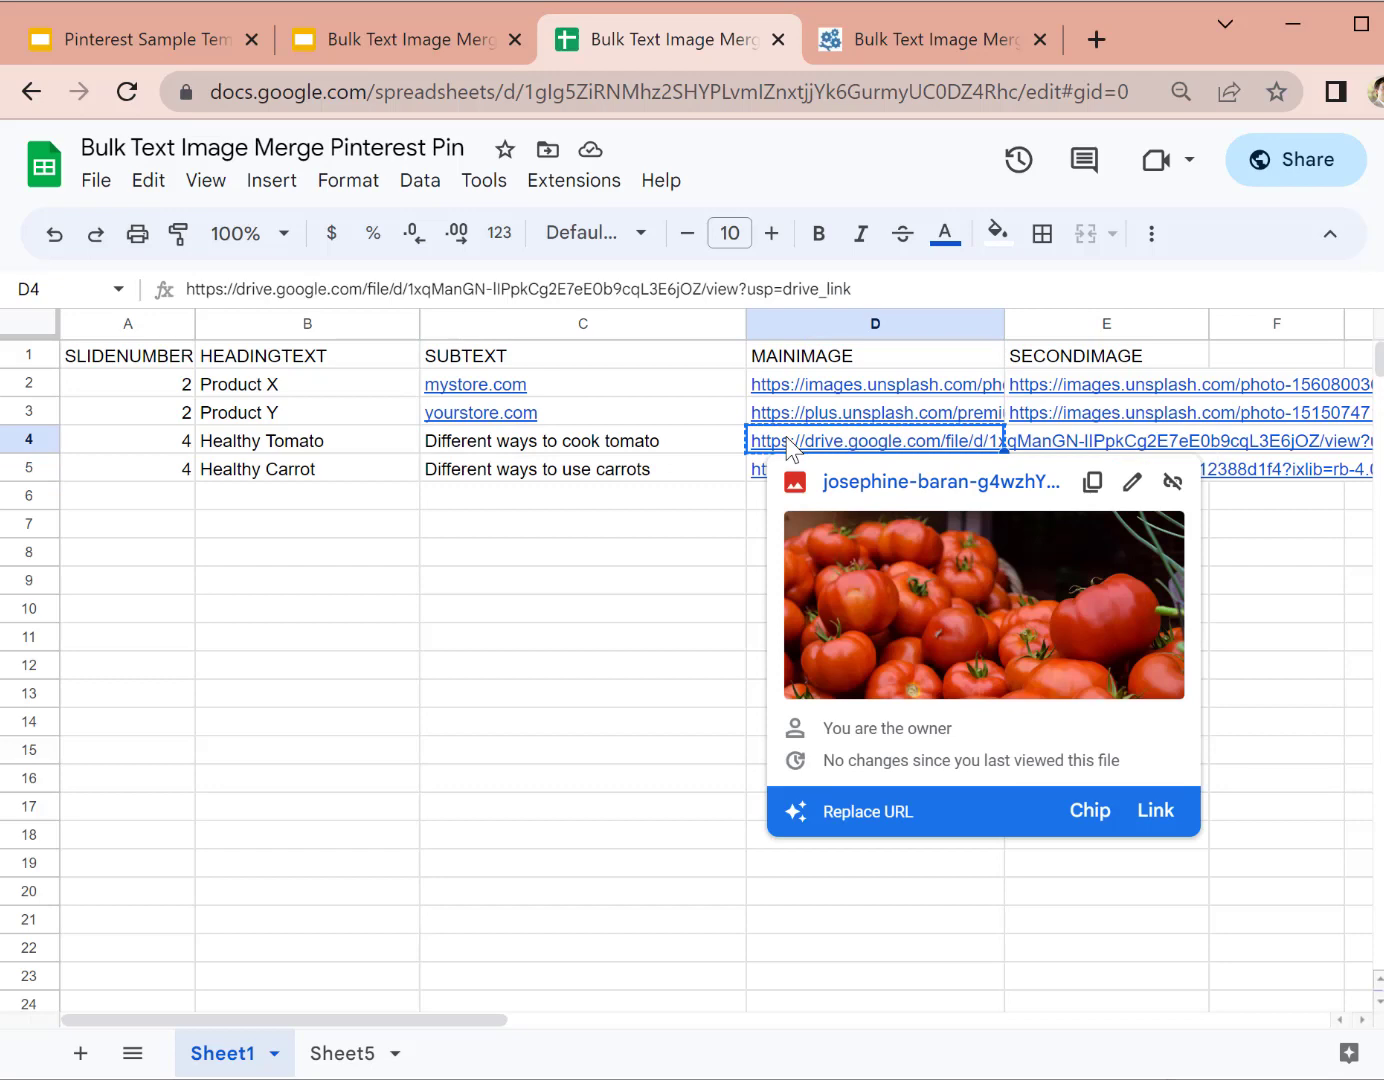
pyautogui.click(511, 676)
pyautogui.click(853, 606)
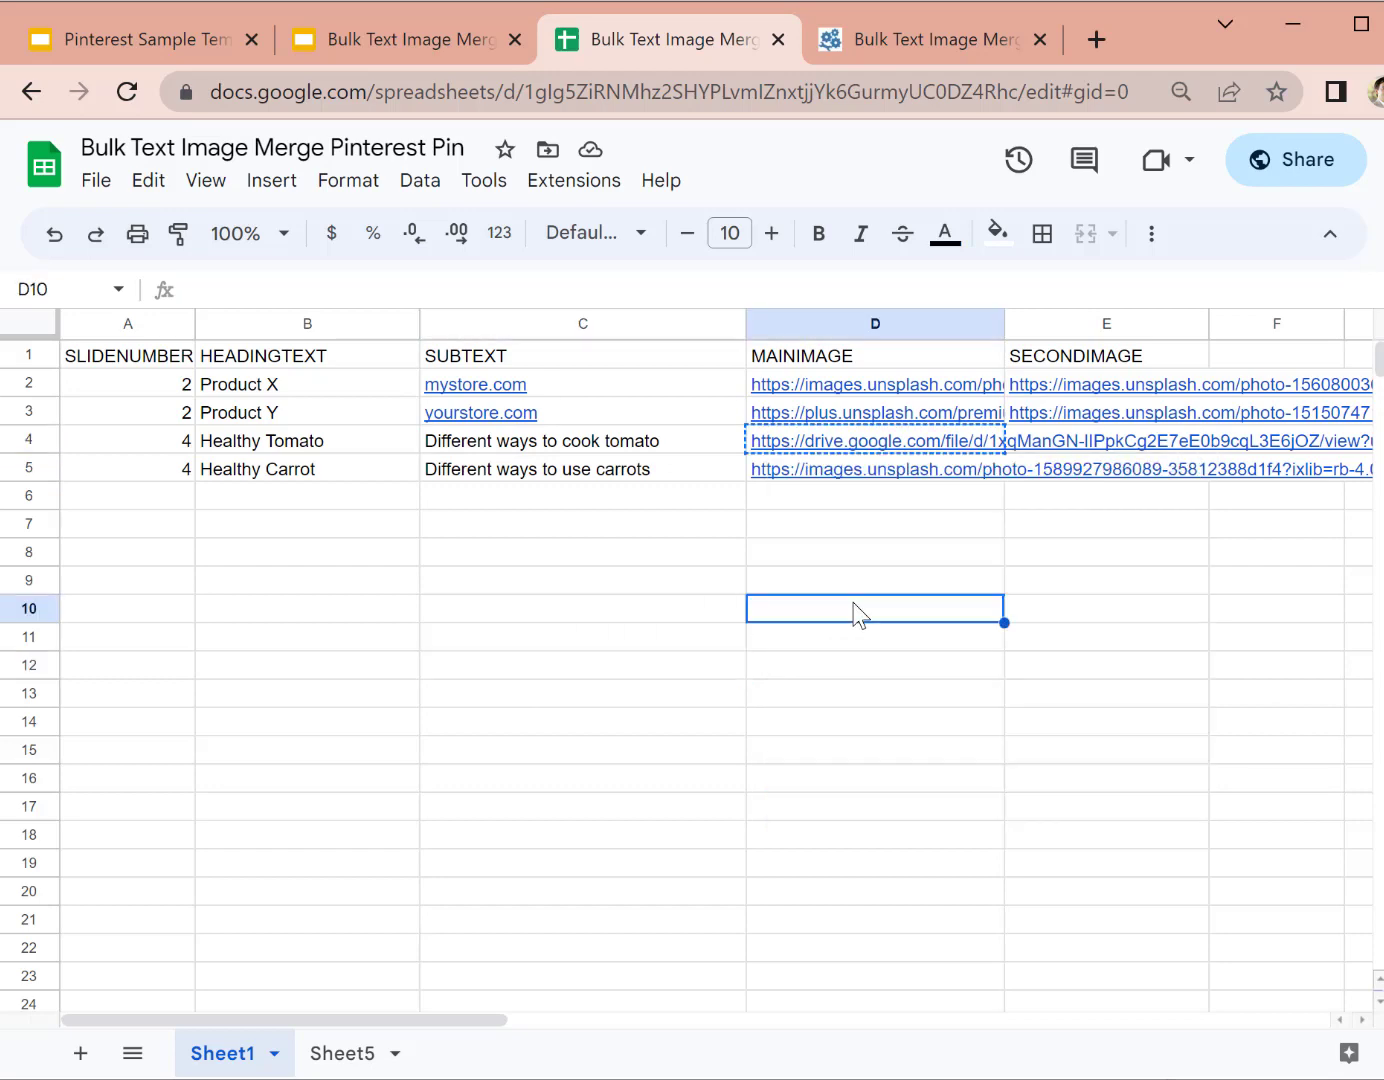
pyautogui.click(355, 1055)
pyautogui.click(792, 699)
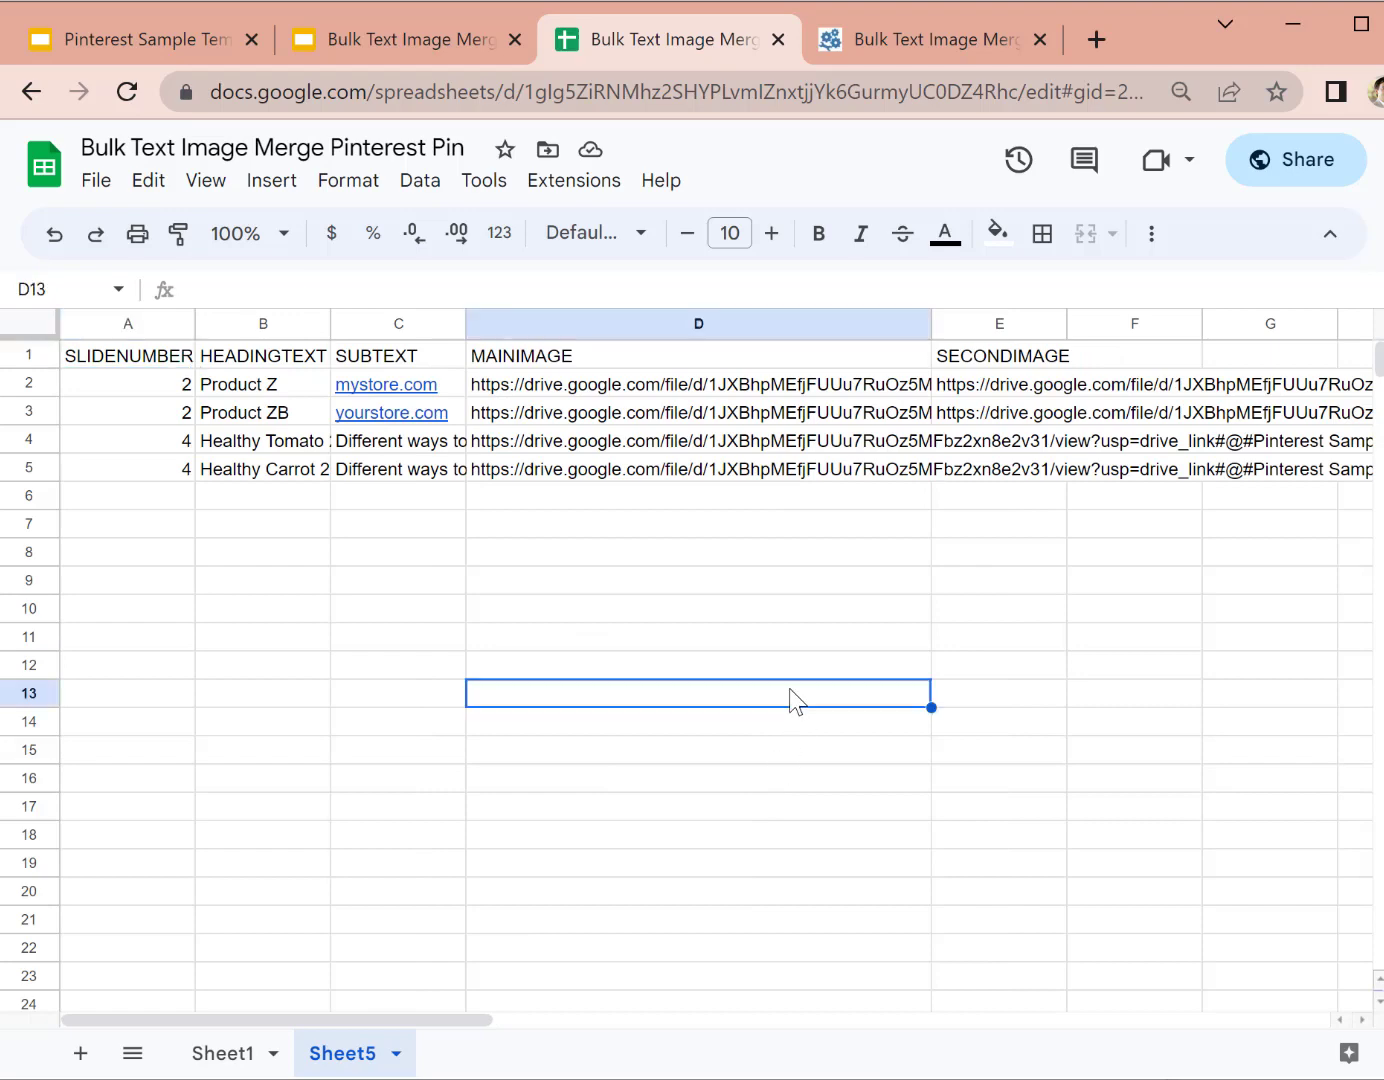
# Step: Highlight the #@# separator and image file name in D5's Drive link in the formula bar
pyautogui.click(762, 469)
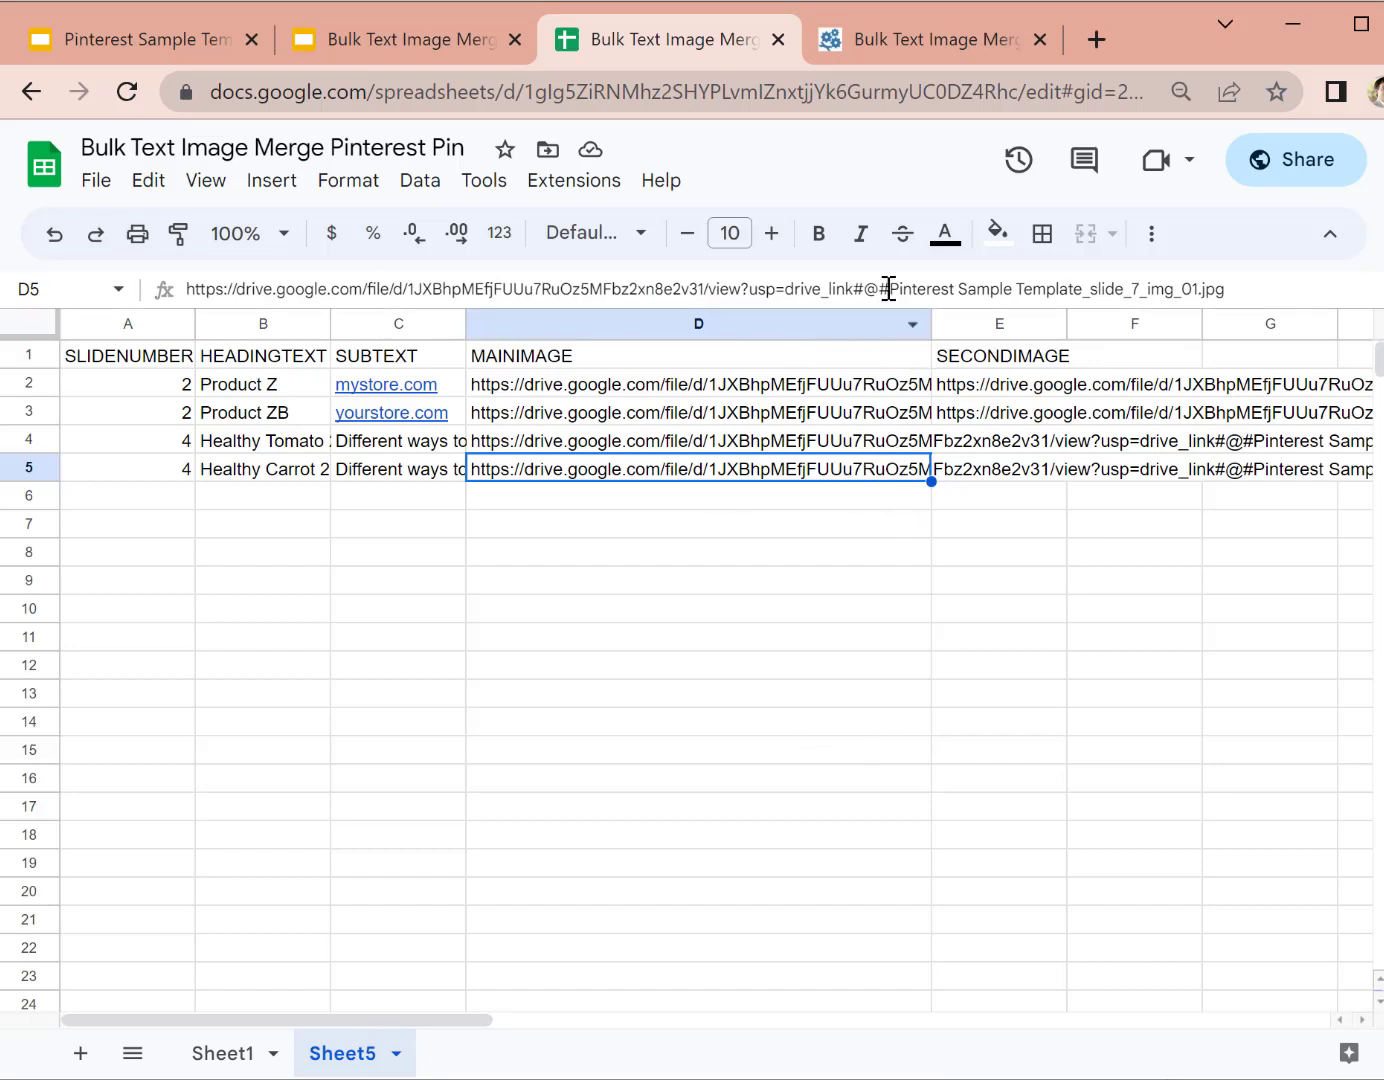
pyautogui.moveTo(853, 289); pyautogui.dragTo(891, 288)
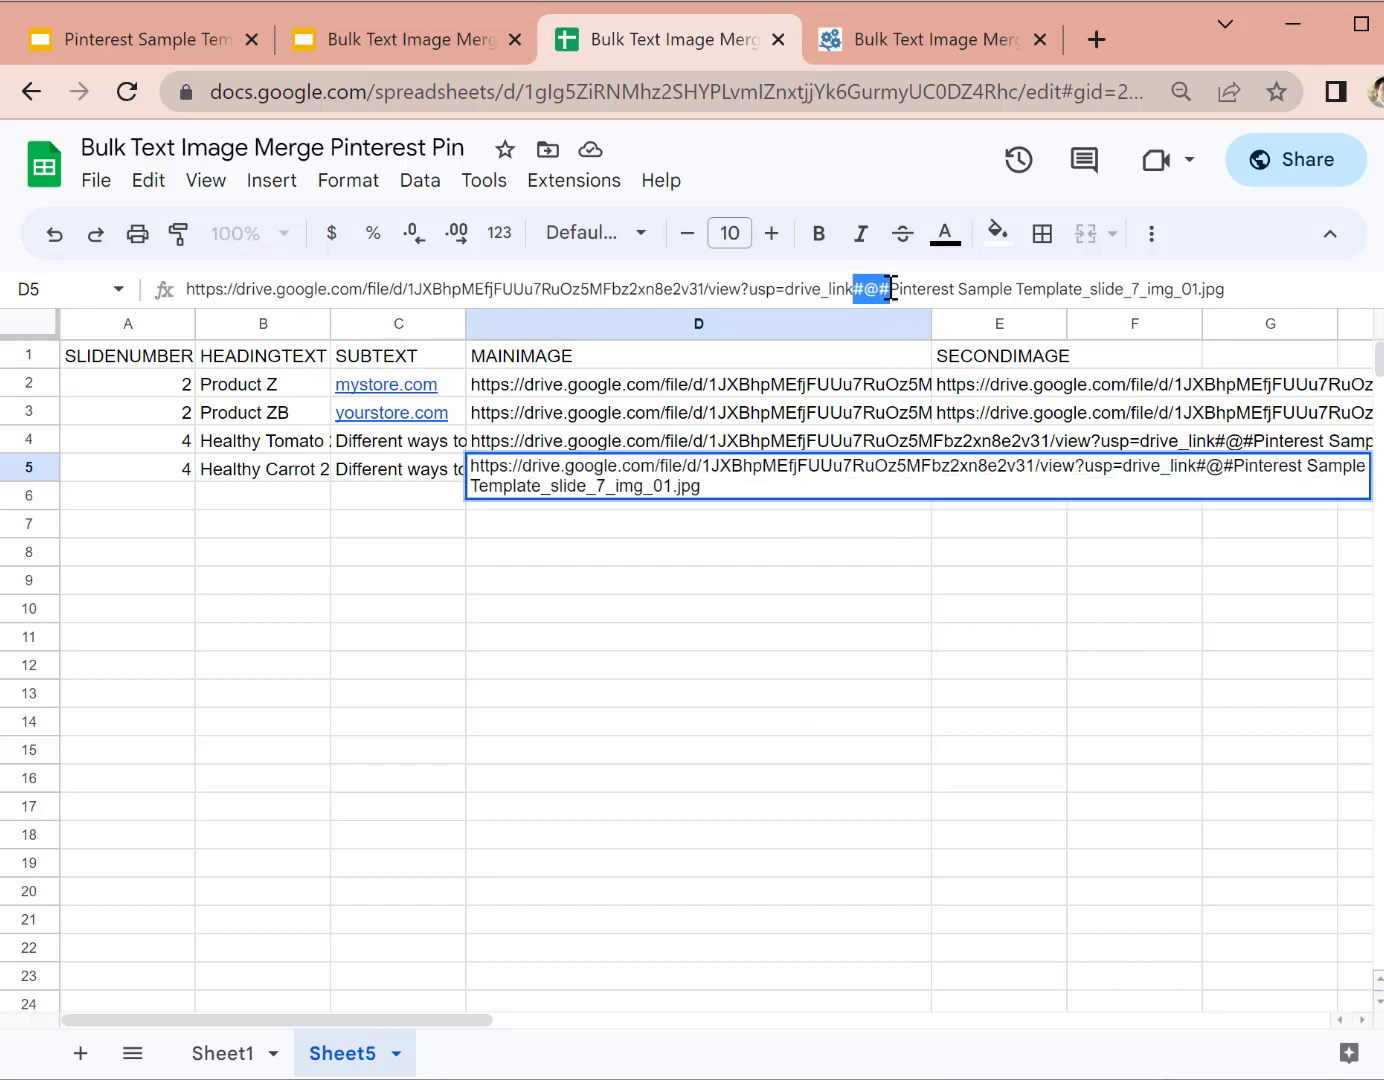
pyautogui.moveTo(1248, 288); pyautogui.dragTo(856, 288)
pyautogui.click(676, 612)
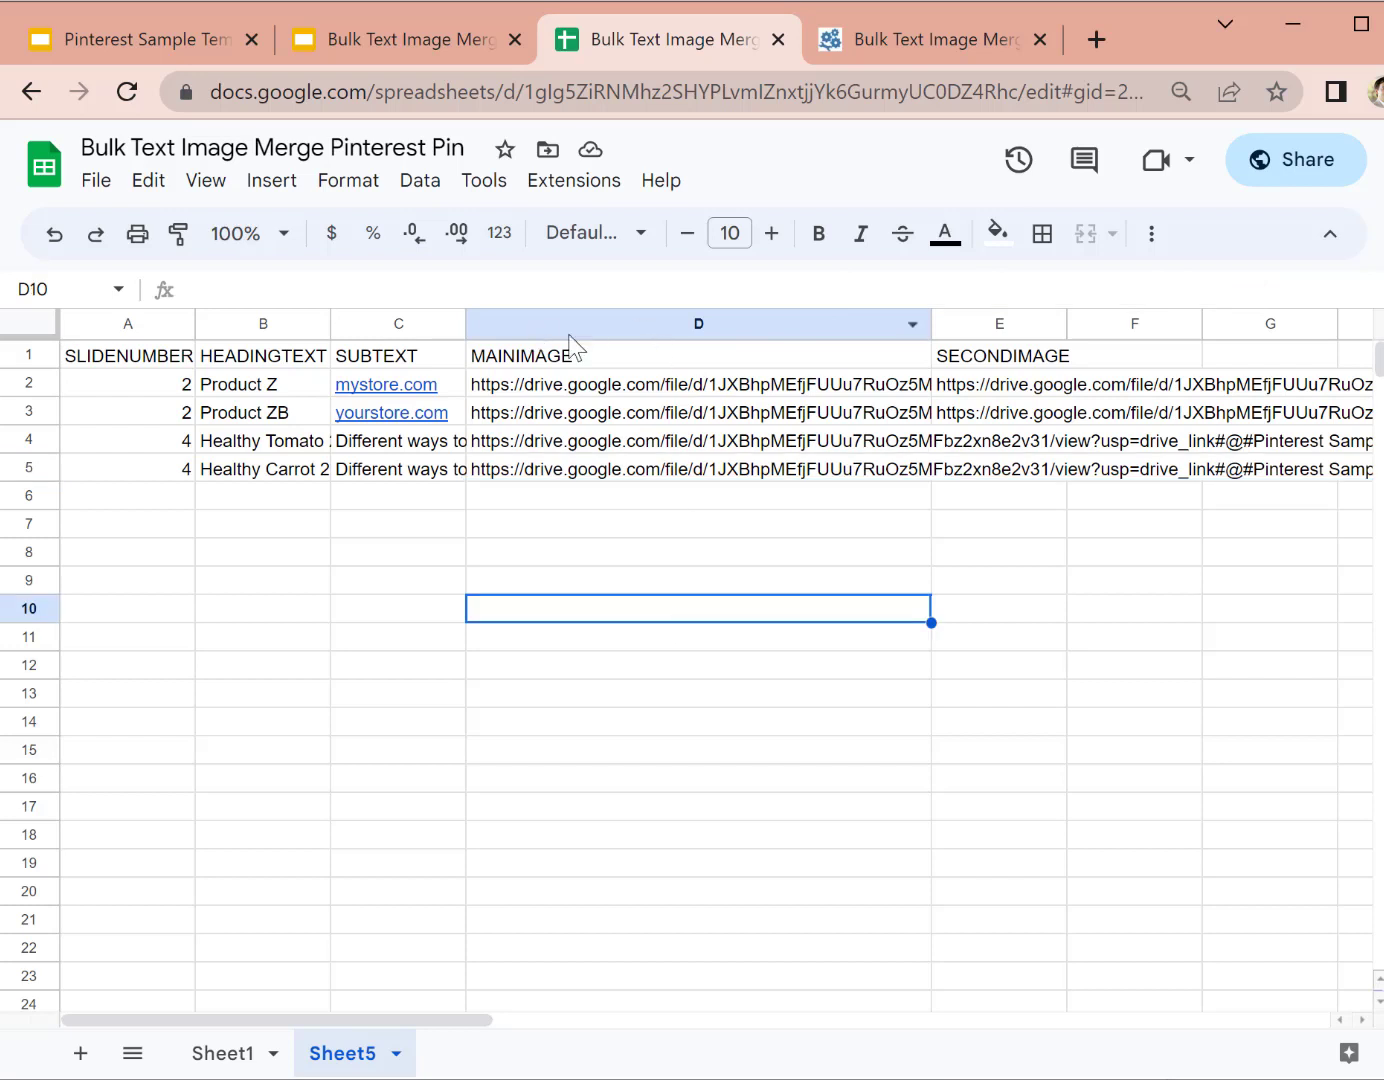
pyautogui.click(700, 472)
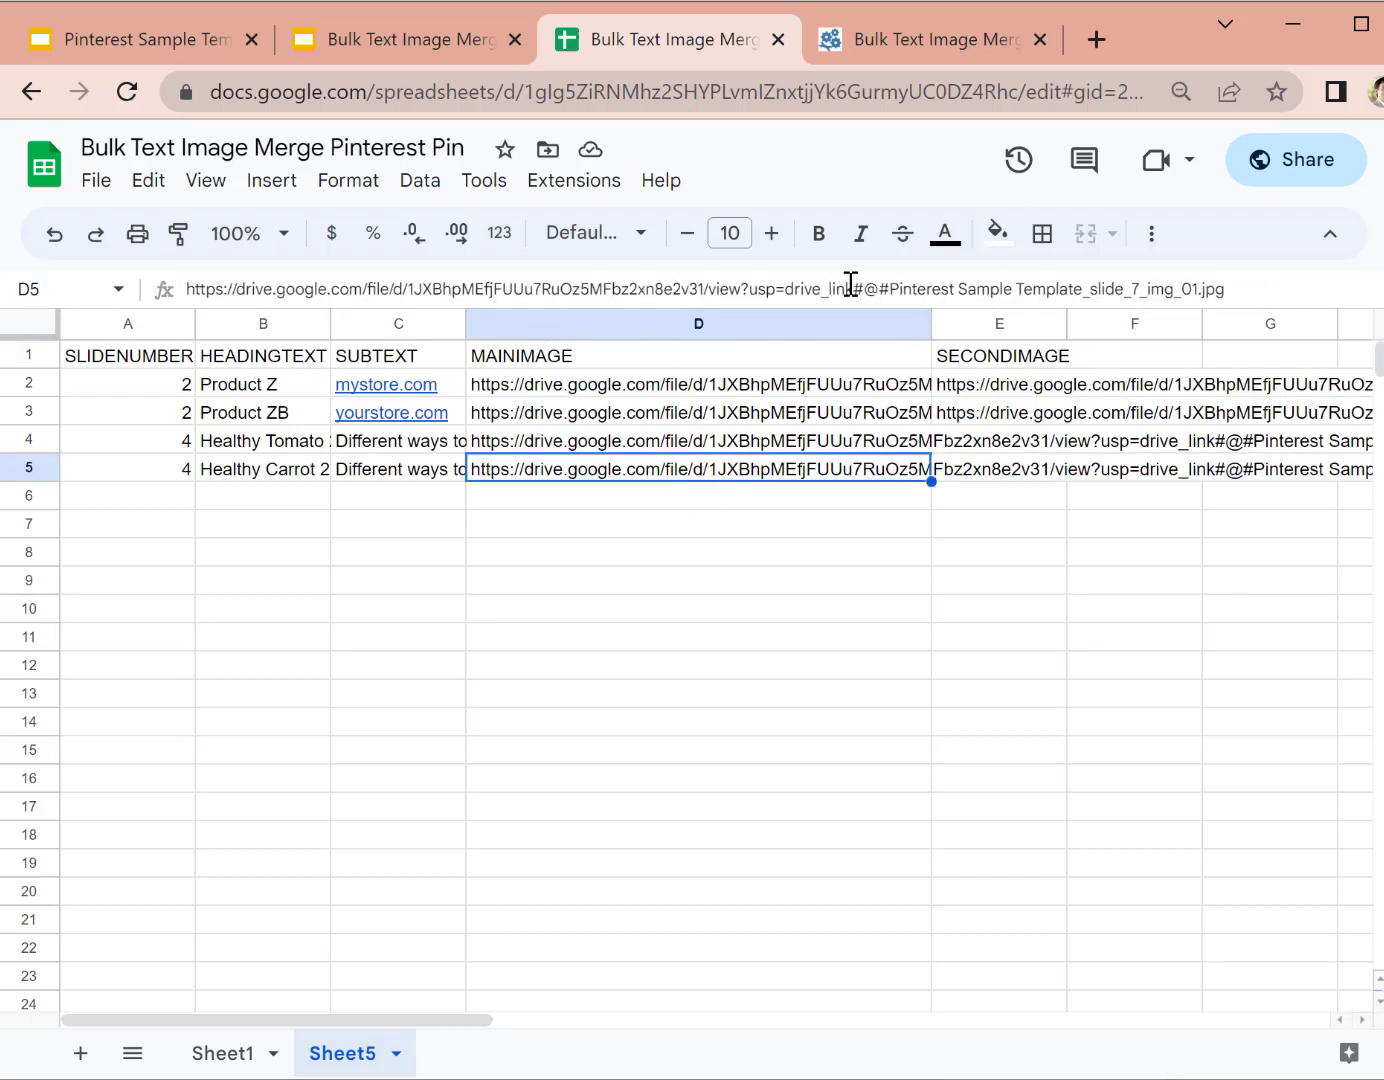
pyautogui.moveTo(853, 289); pyautogui.dragTo(891, 289)
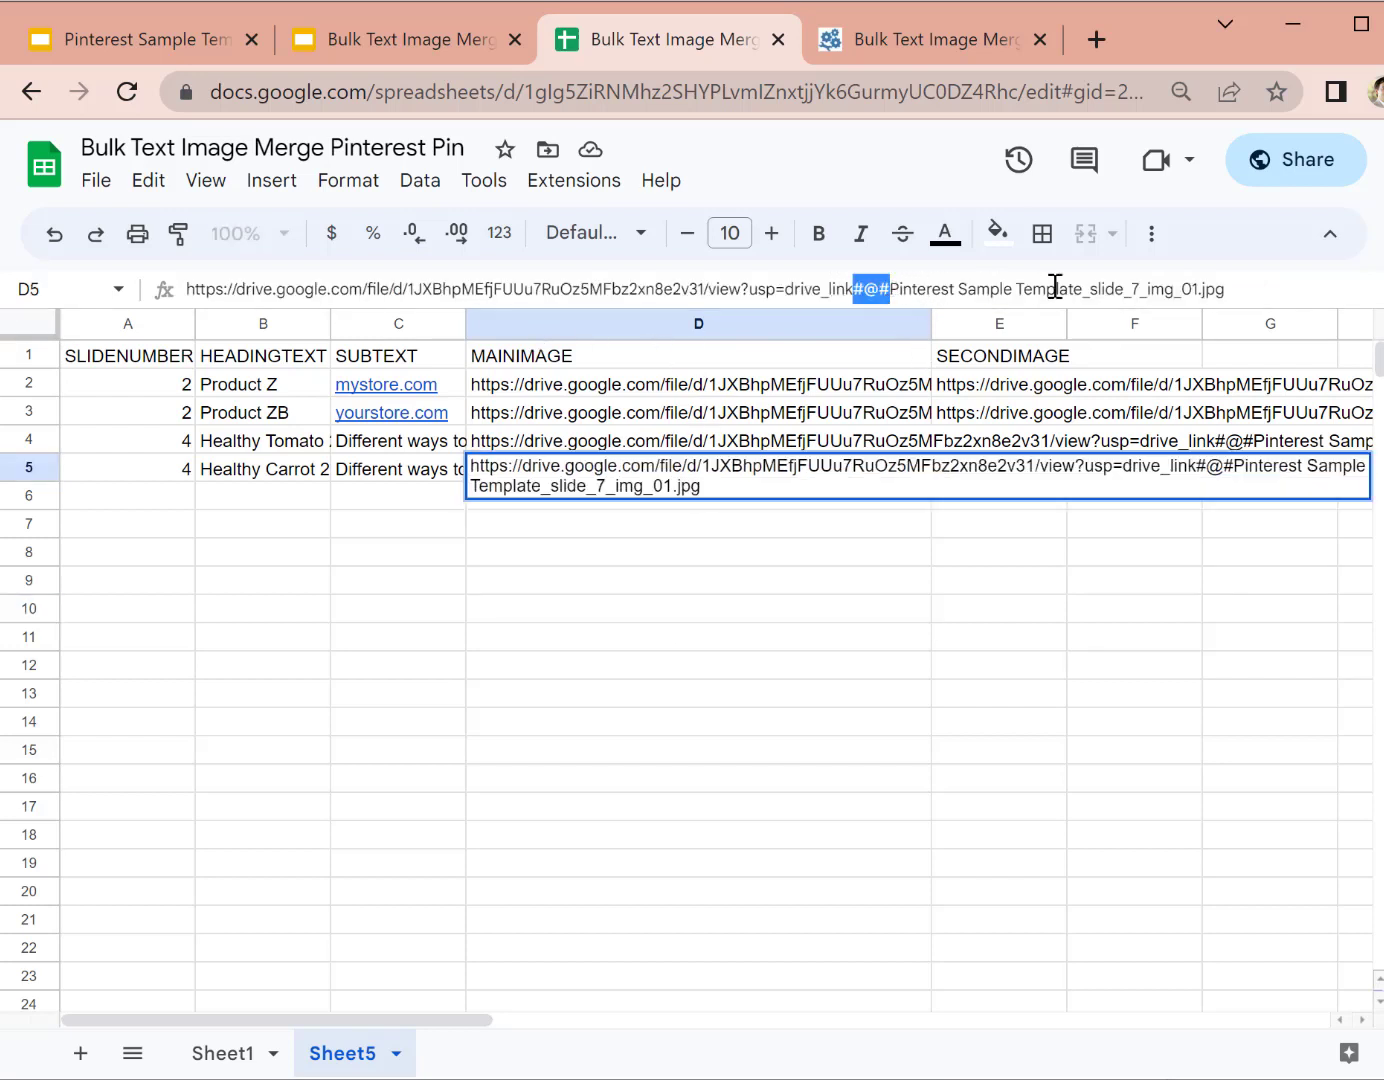
pyautogui.click(891, 289)
pyautogui.moveTo(891, 289); pyautogui.dragTo(1323, 300)
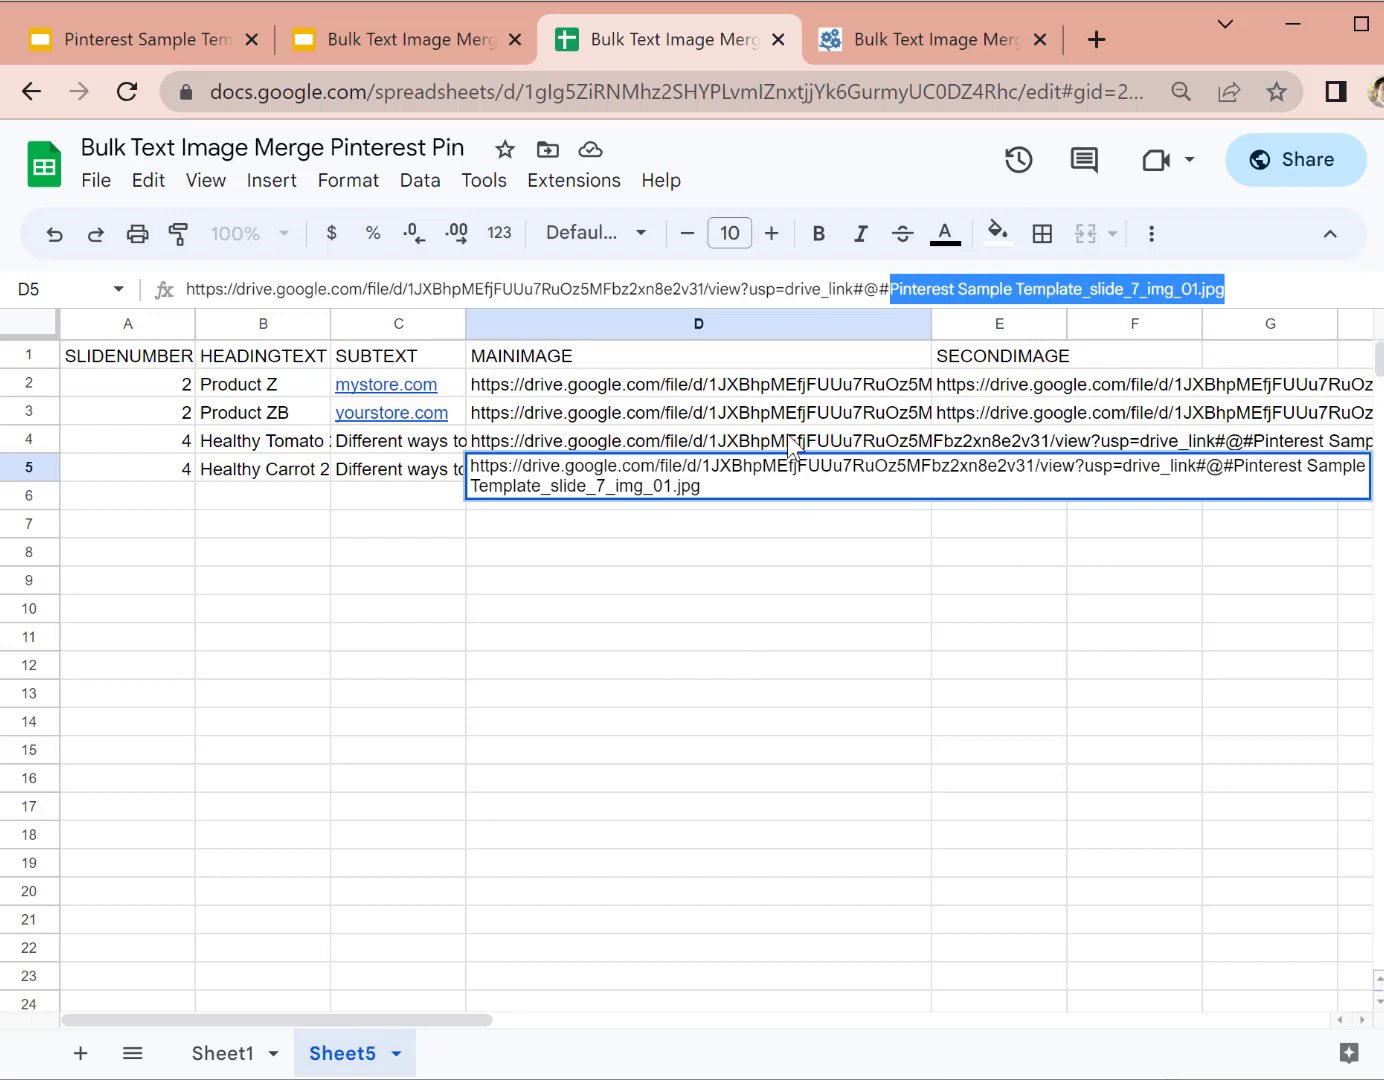
# Step: Review the Drive links stored in D3, D4 and D2 of Sheet5
pyautogui.click(831, 413)
pyautogui.click(859, 451)
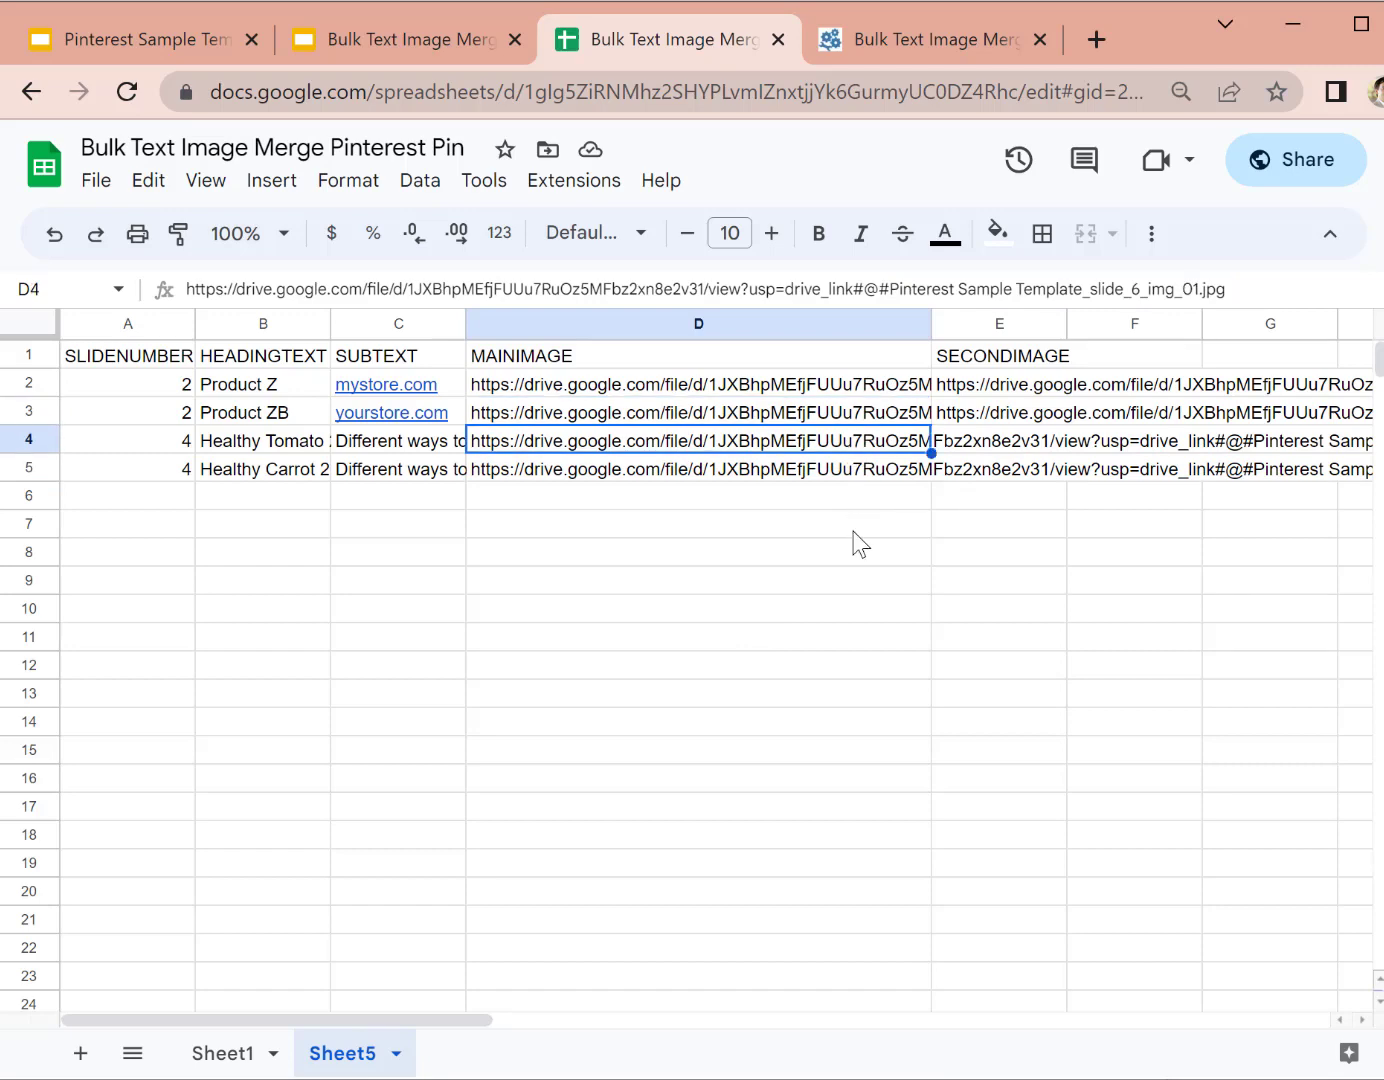
pyautogui.click(853, 533)
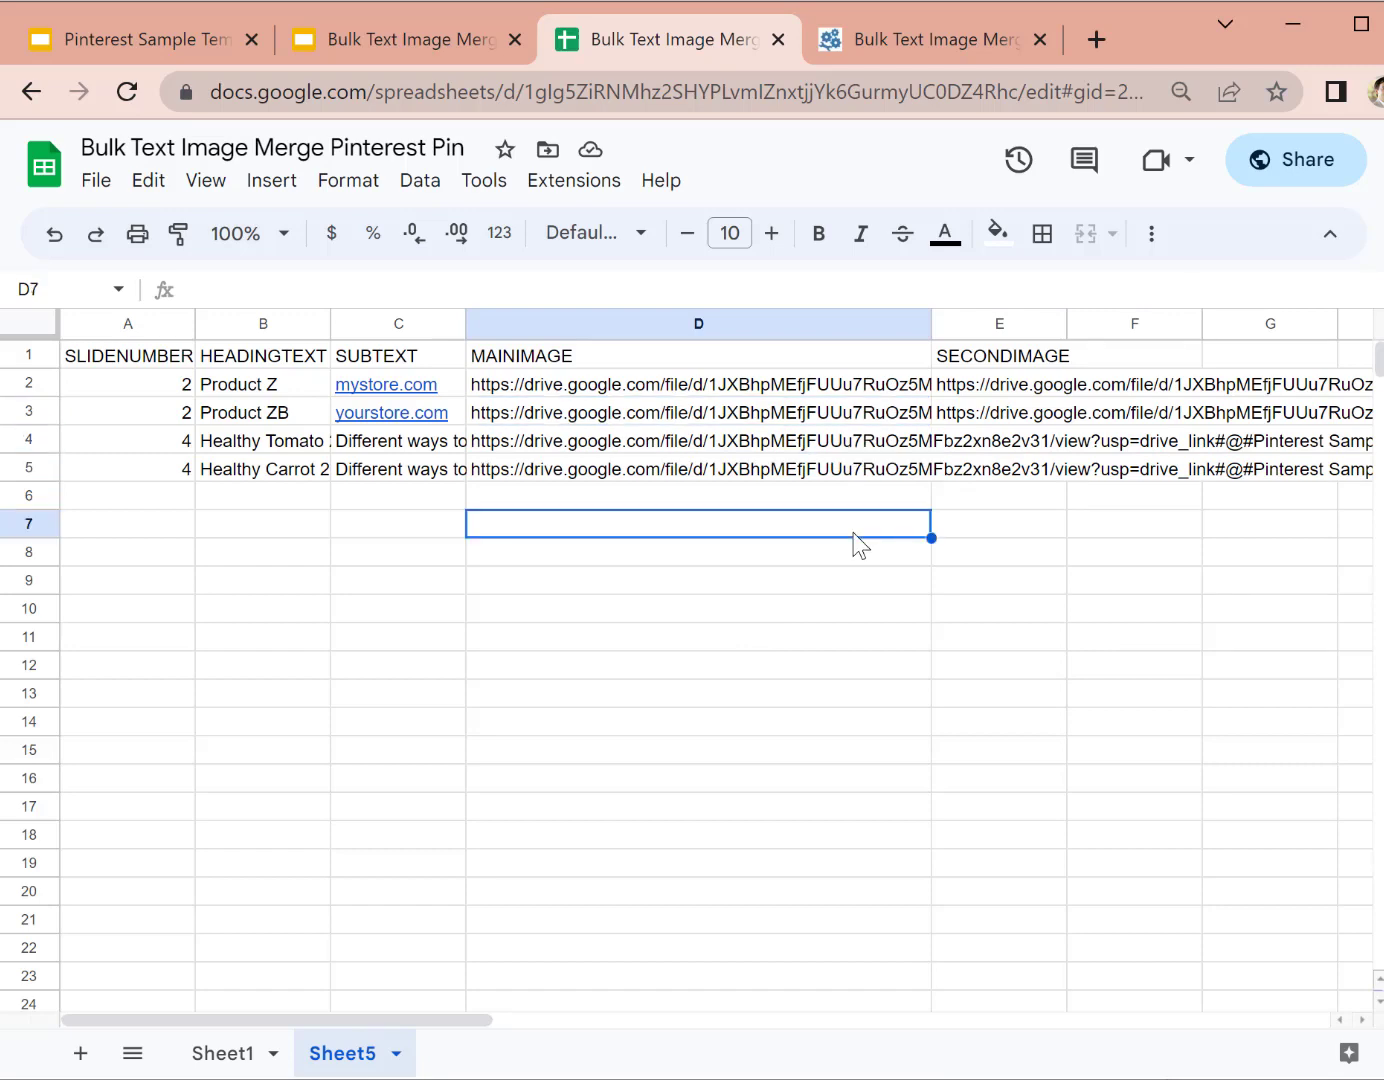
pyautogui.click(1049, 579)
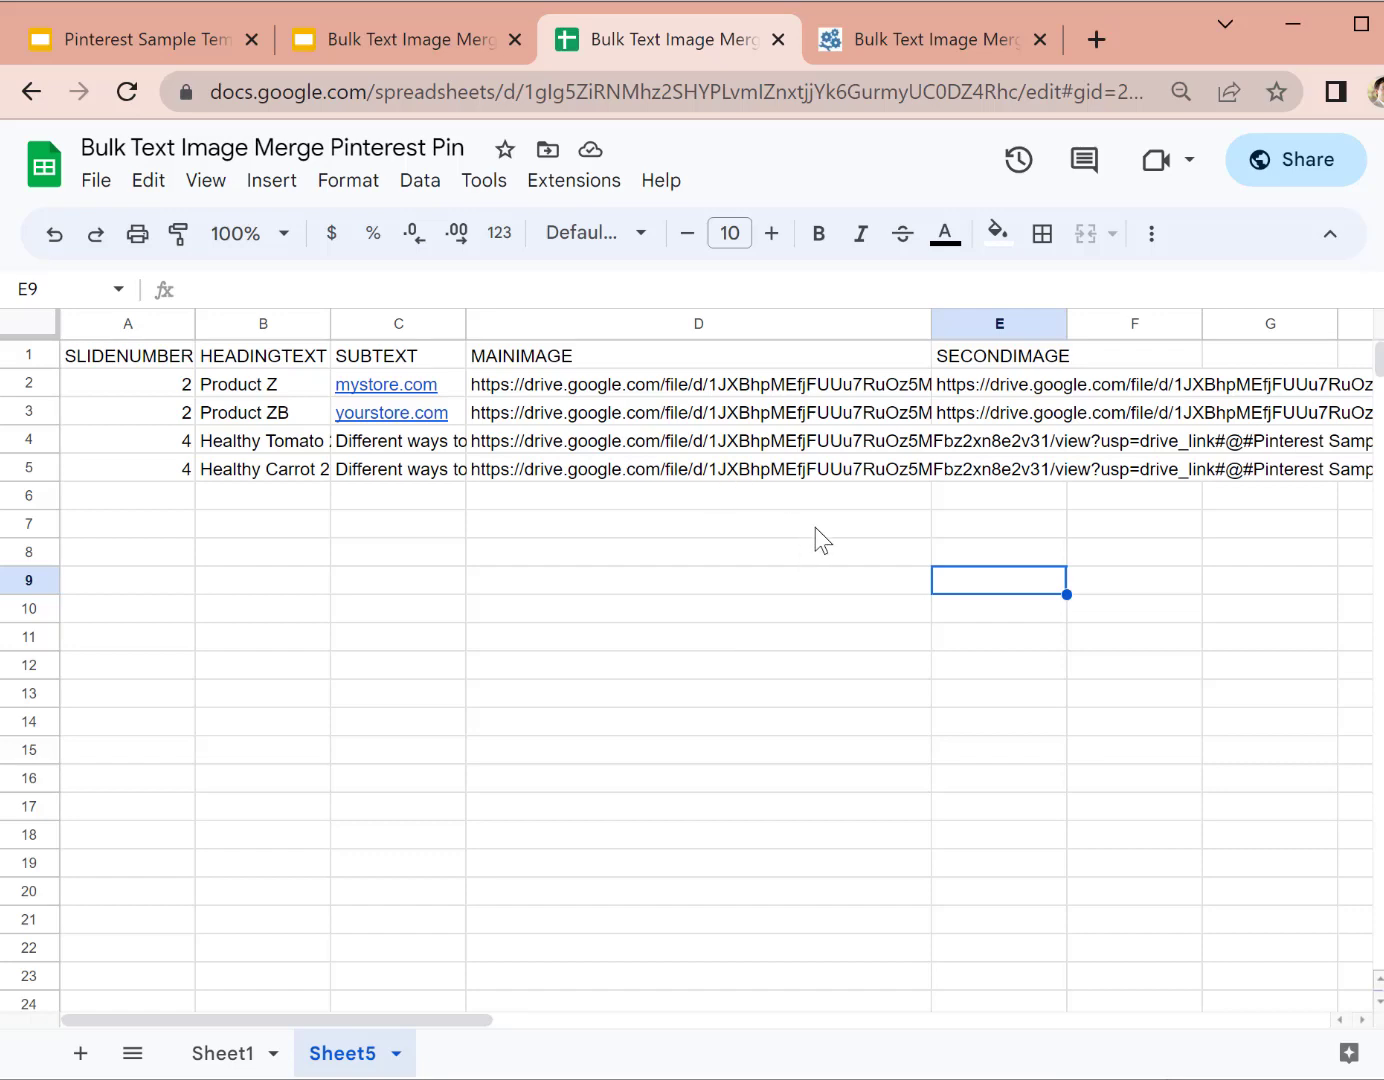
pyautogui.click(757, 389)
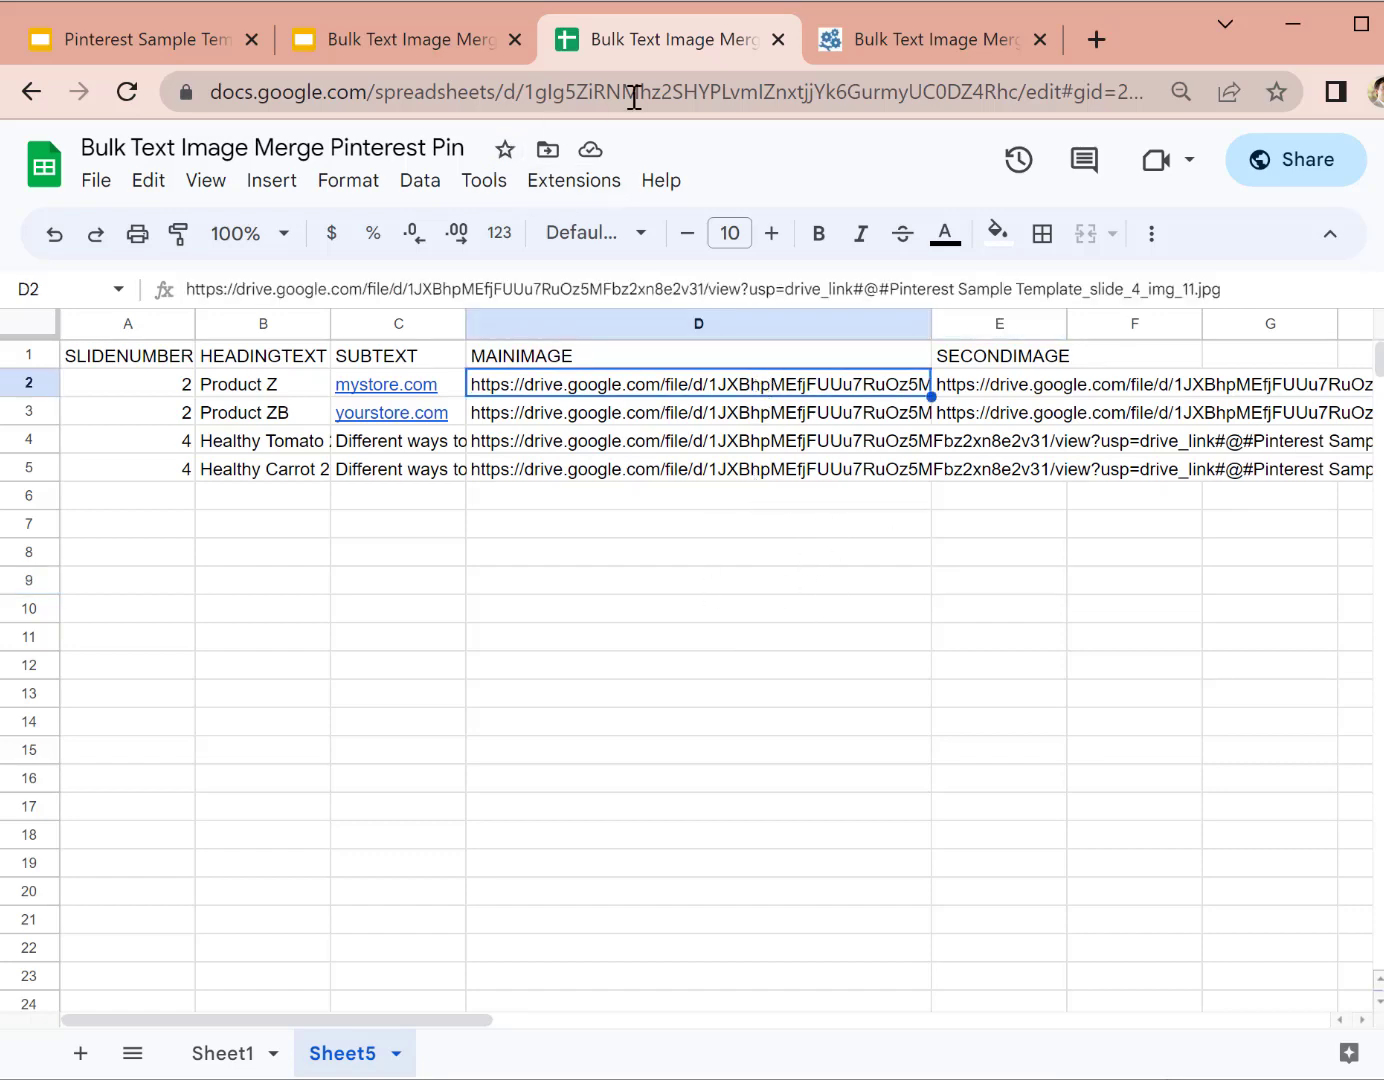
pyautogui.click(138, 42)
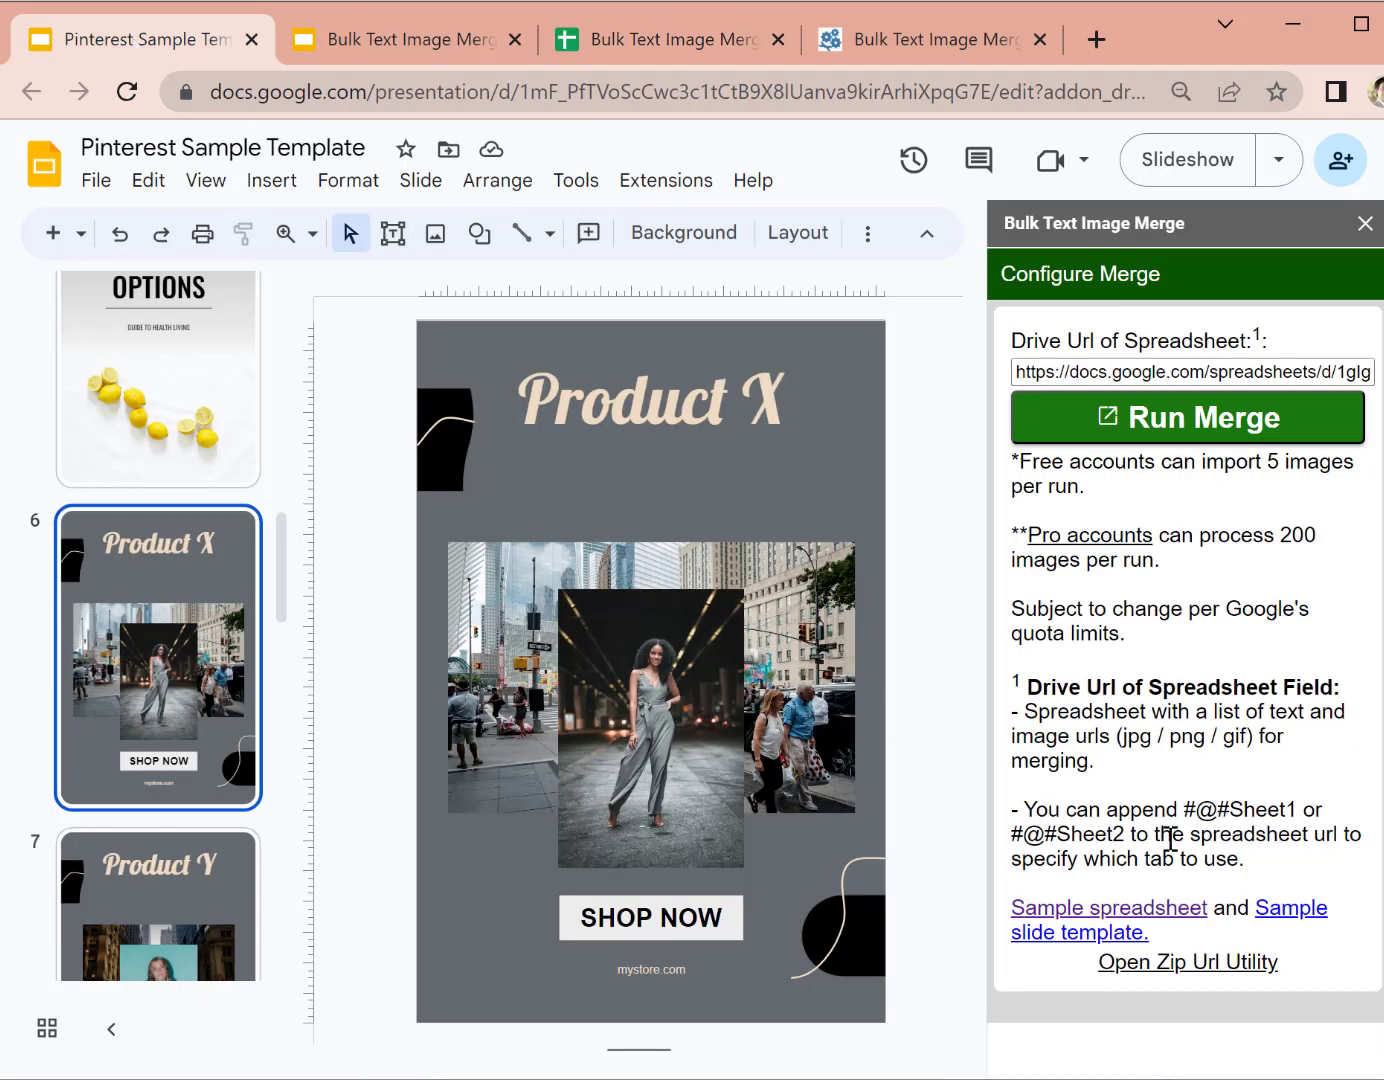
# Step: Paste D2's Drive zip link into Zip Url Utility and expand it
pyautogui.click(1199, 963)
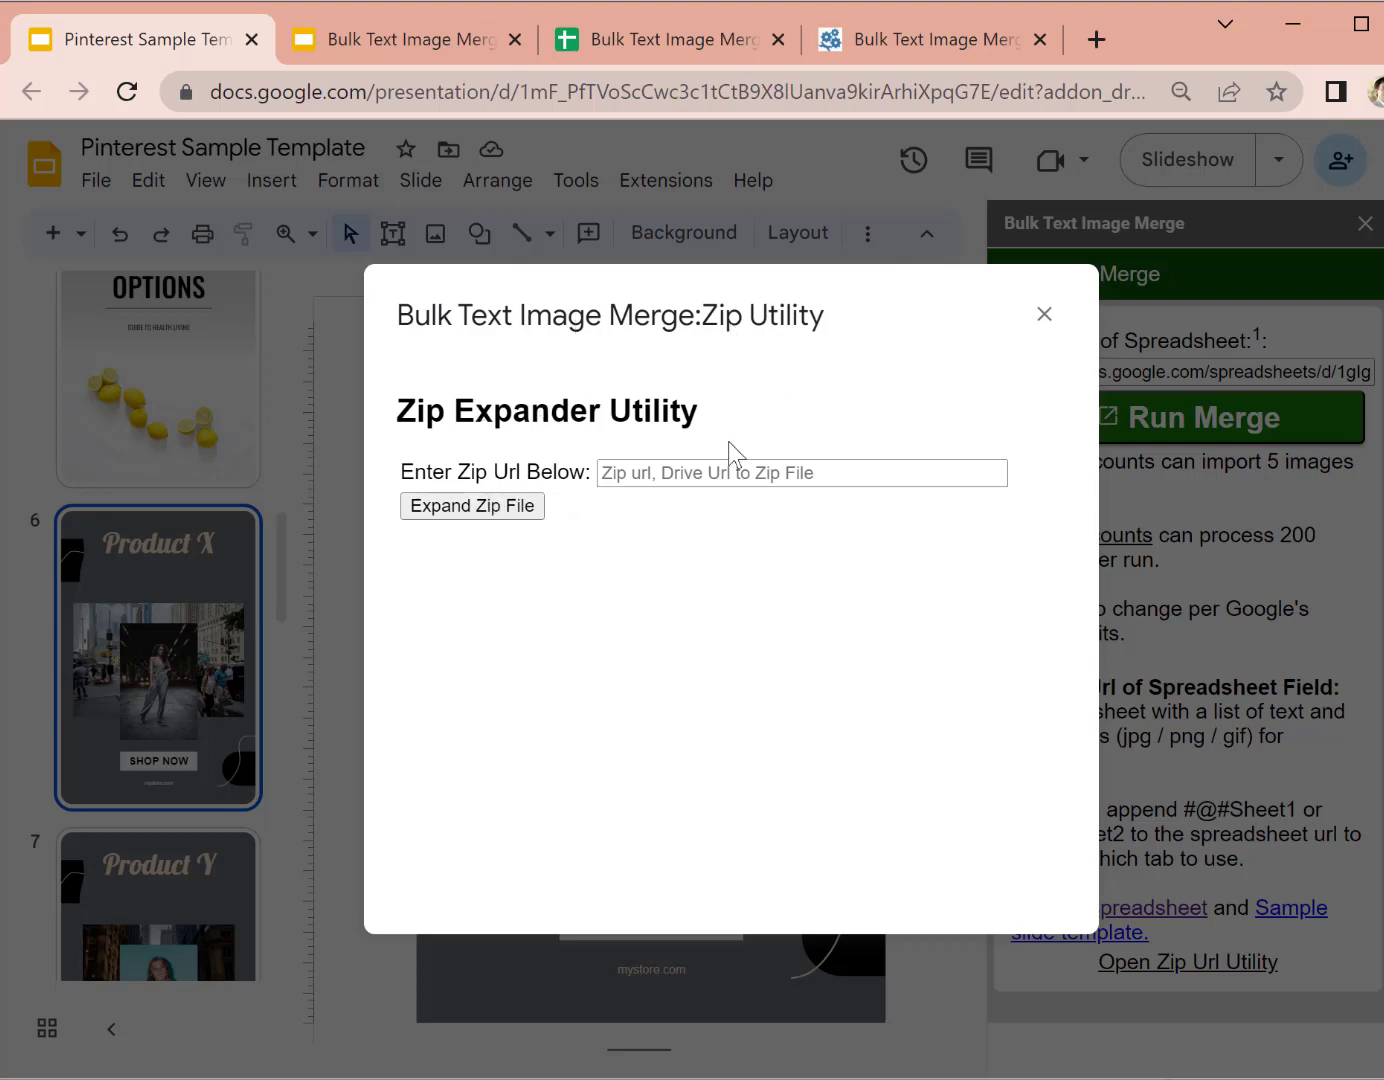
pyautogui.click(639, 474)
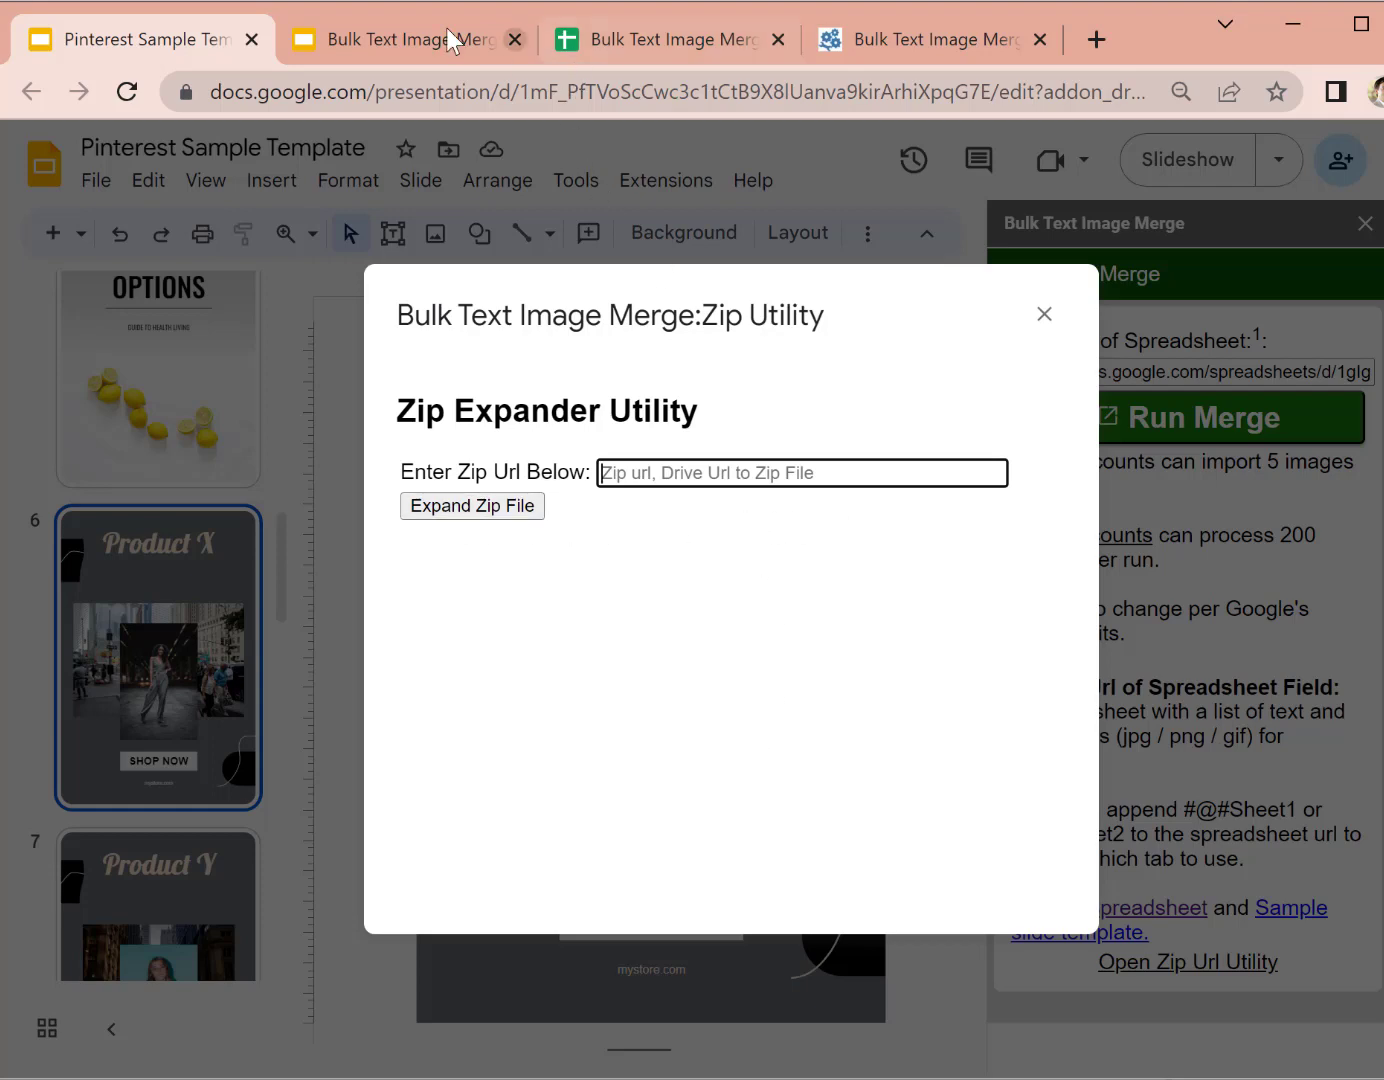
pyautogui.click(598, 35)
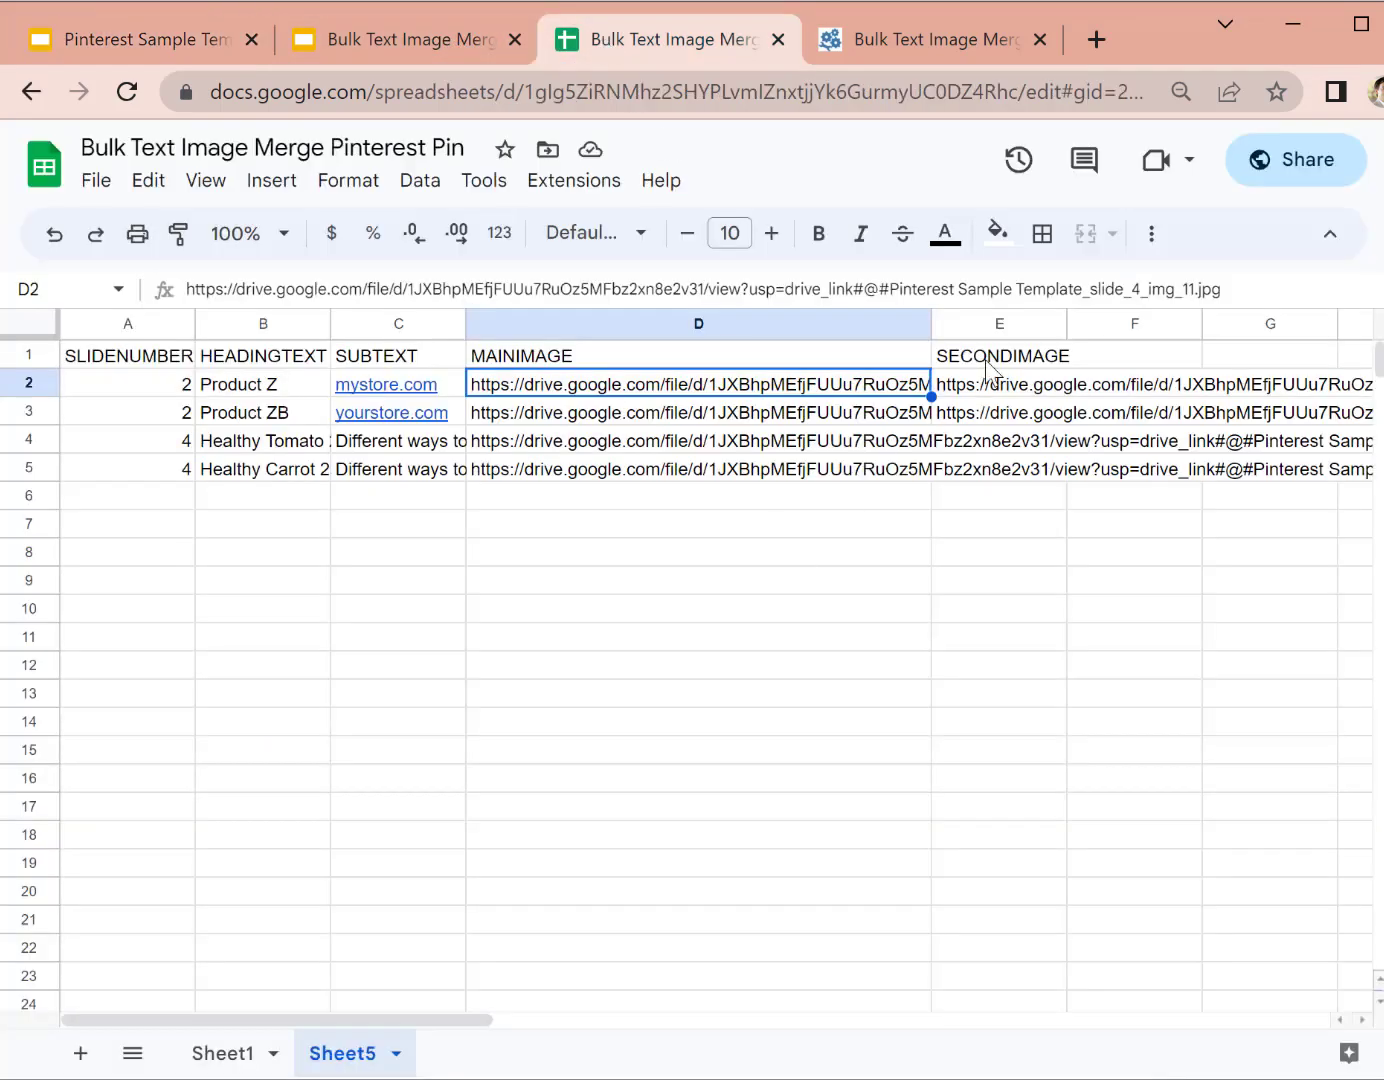
pyautogui.moveTo(845, 290); pyautogui.dragTo(857, 289)
pyautogui.click(857, 289)
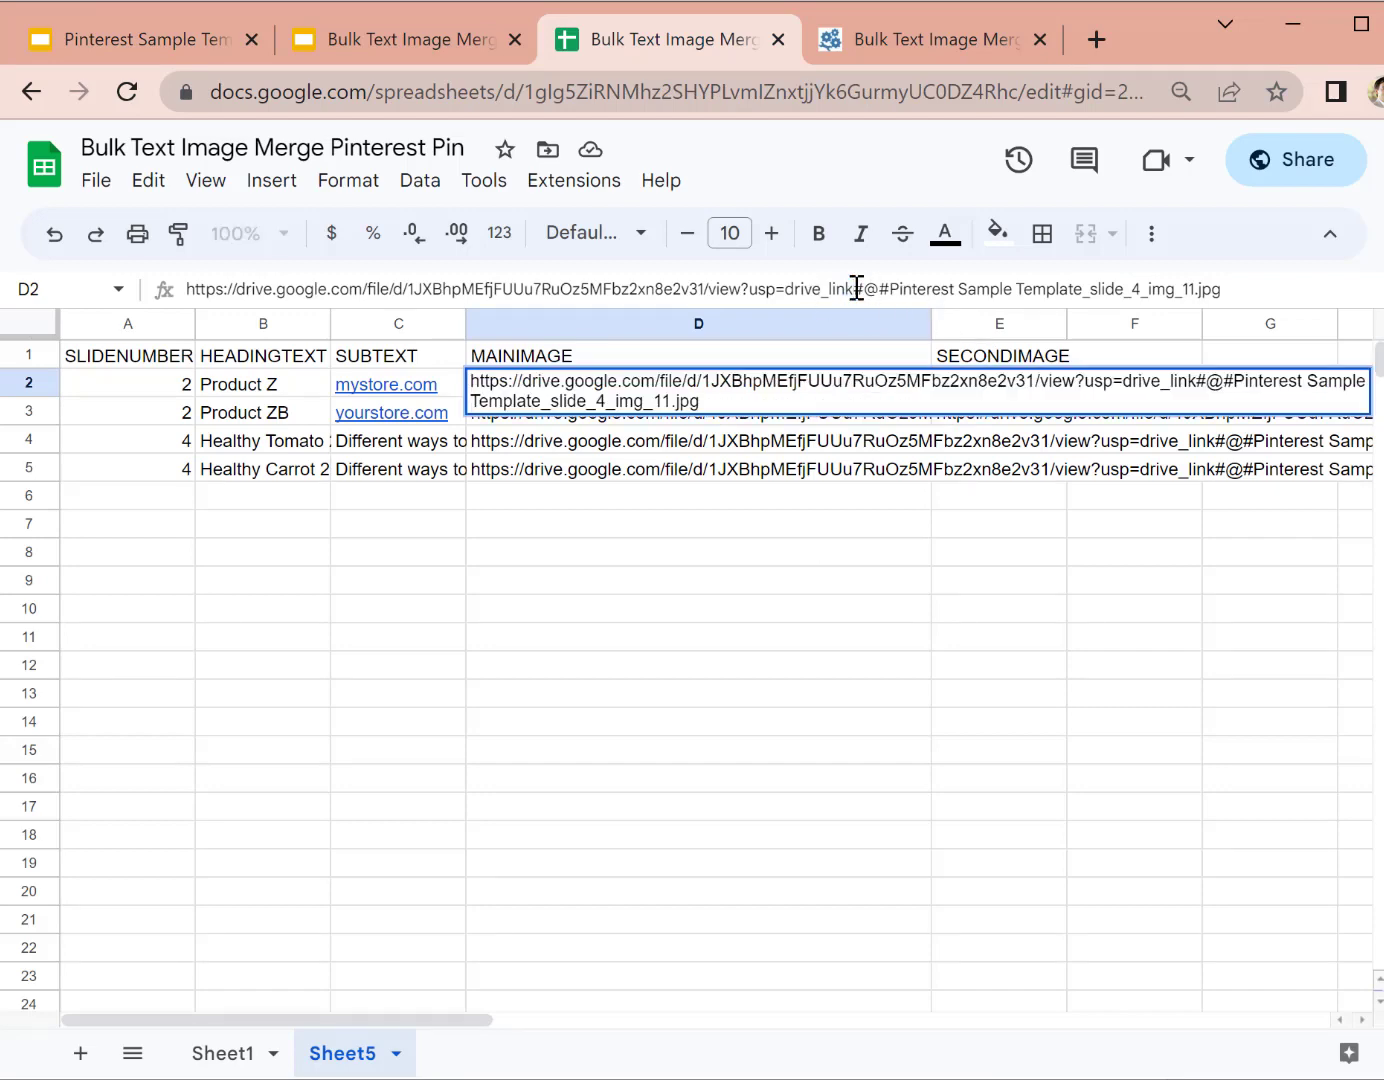
pyautogui.hotkey('shift', 'Home')
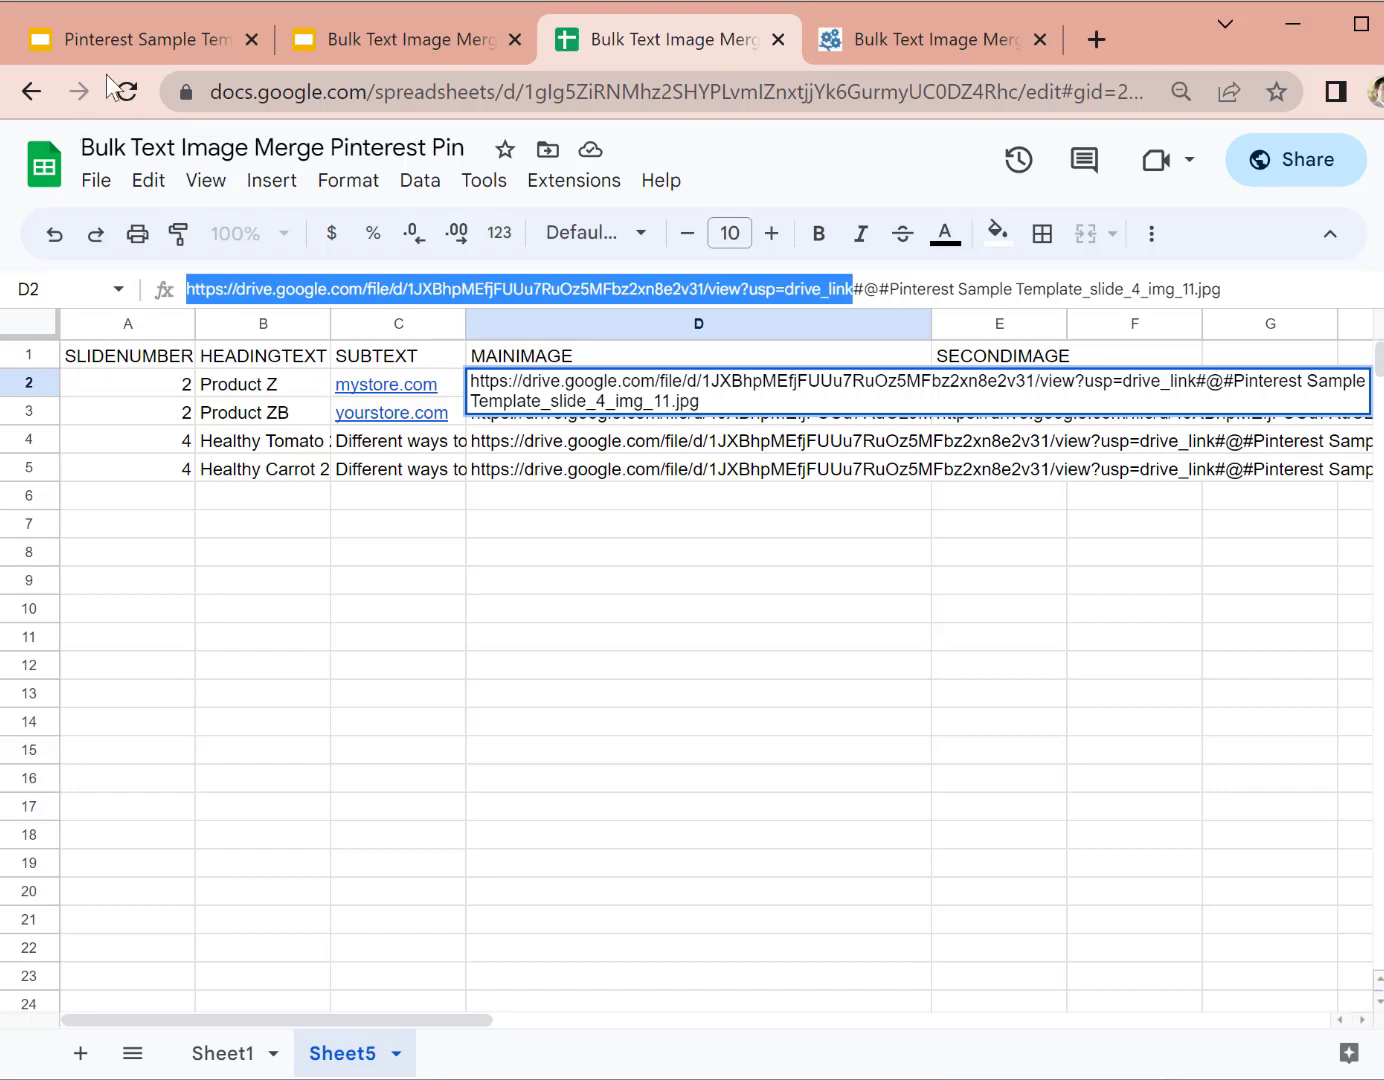
pyautogui.click(130, 39)
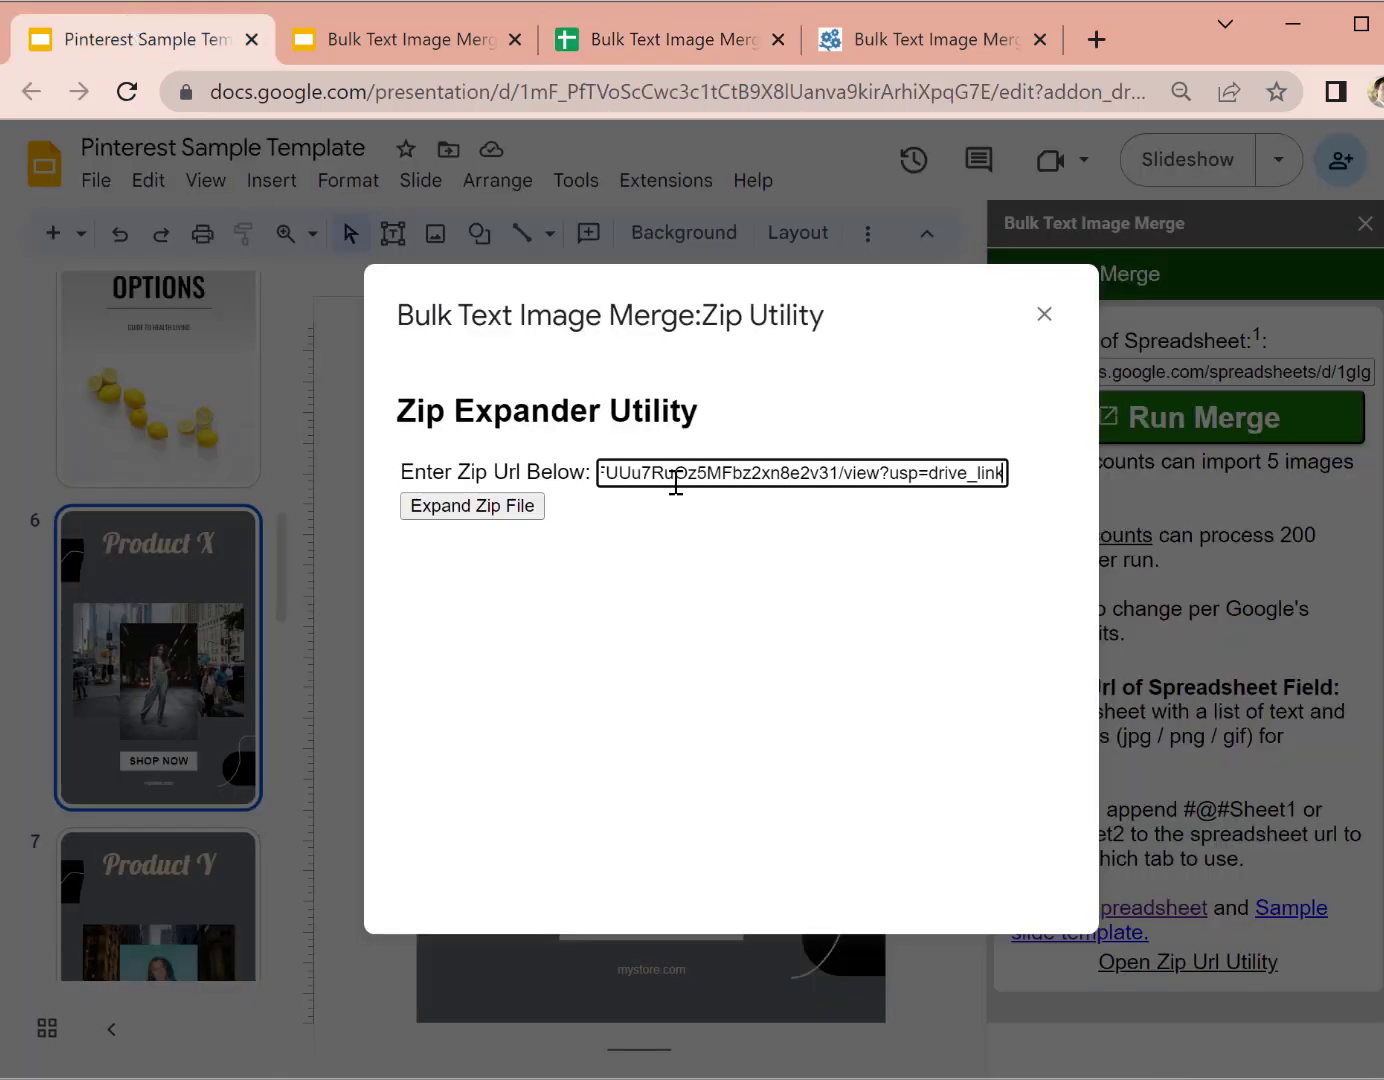
pyautogui.click(732, 565)
pyautogui.click(513, 508)
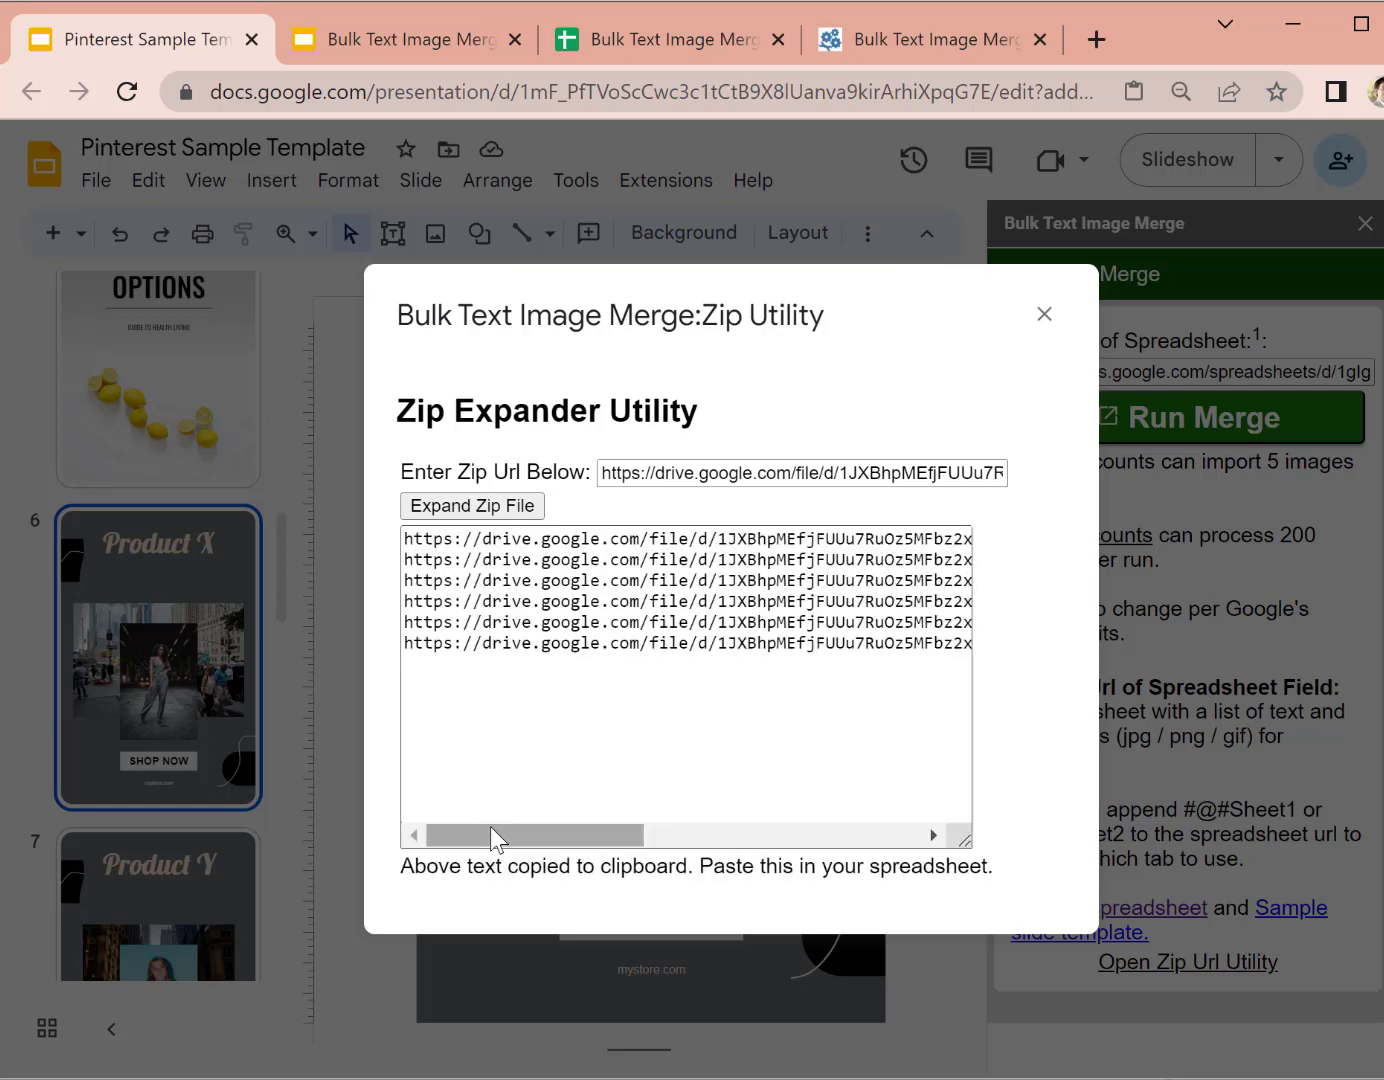
# Step: Review the six expanded per-image Drive links, then finish editing D2 in the spreadsheet
pyautogui.moveTo(503, 843); pyautogui.dragTo(828, 841)
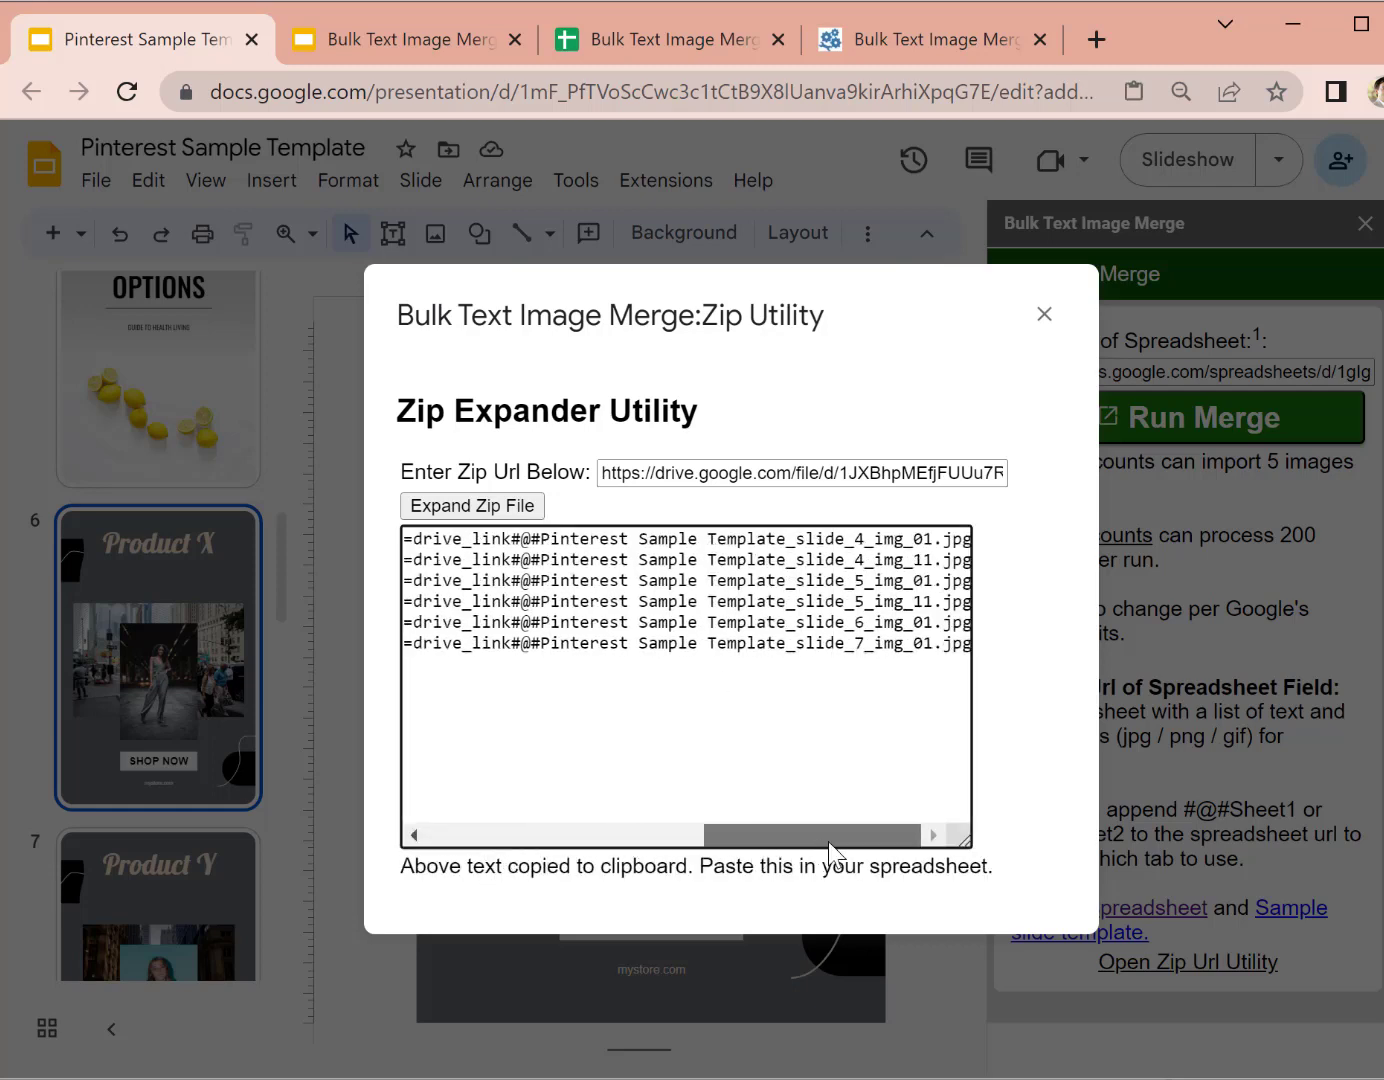
pyautogui.moveTo(523, 543); pyautogui.dragTo(945, 540)
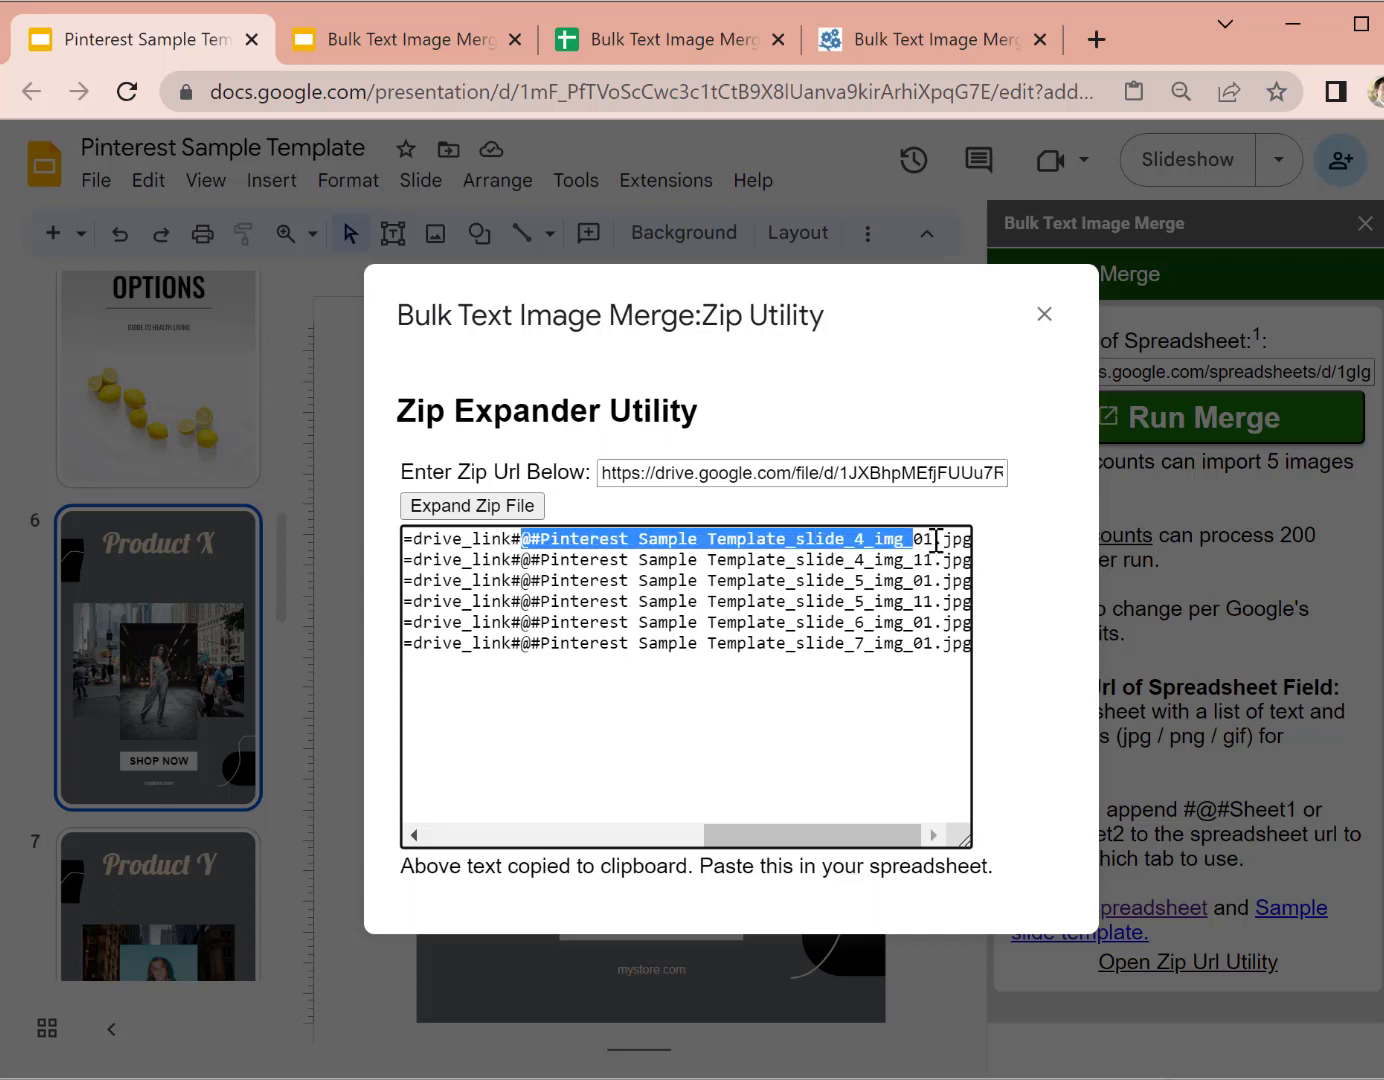
pyautogui.click(572, 566)
pyautogui.doubleClick(514, 561)
pyautogui.moveTo(549, 565); pyautogui.dragTo(1019, 587)
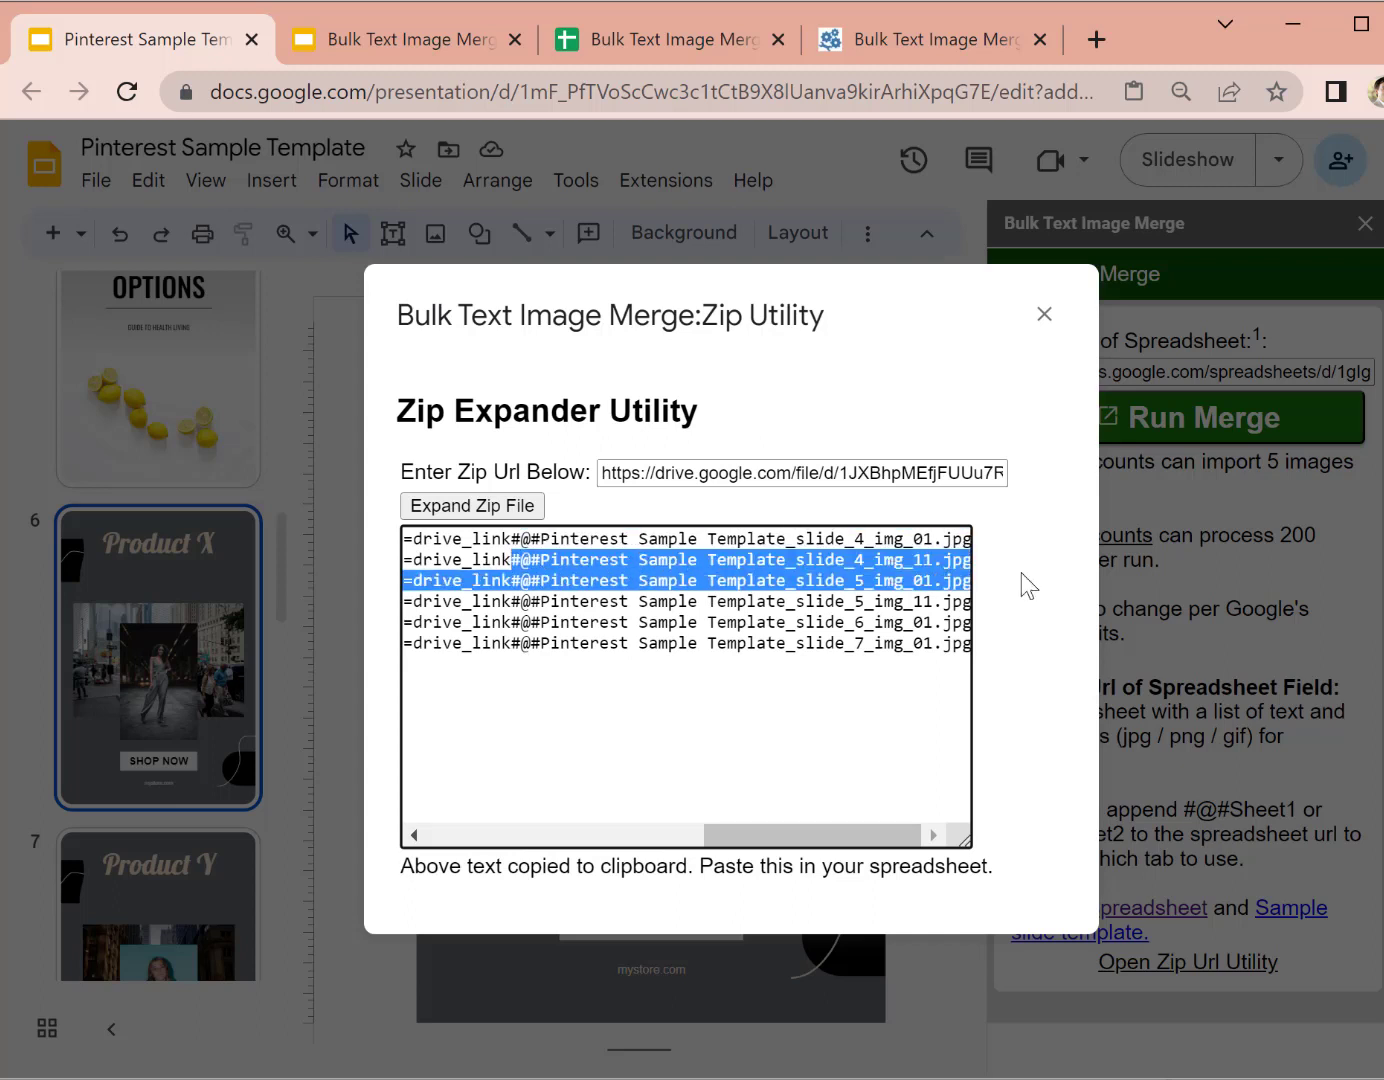
pyautogui.tripleClick(865, 598)
pyautogui.click(808, 641)
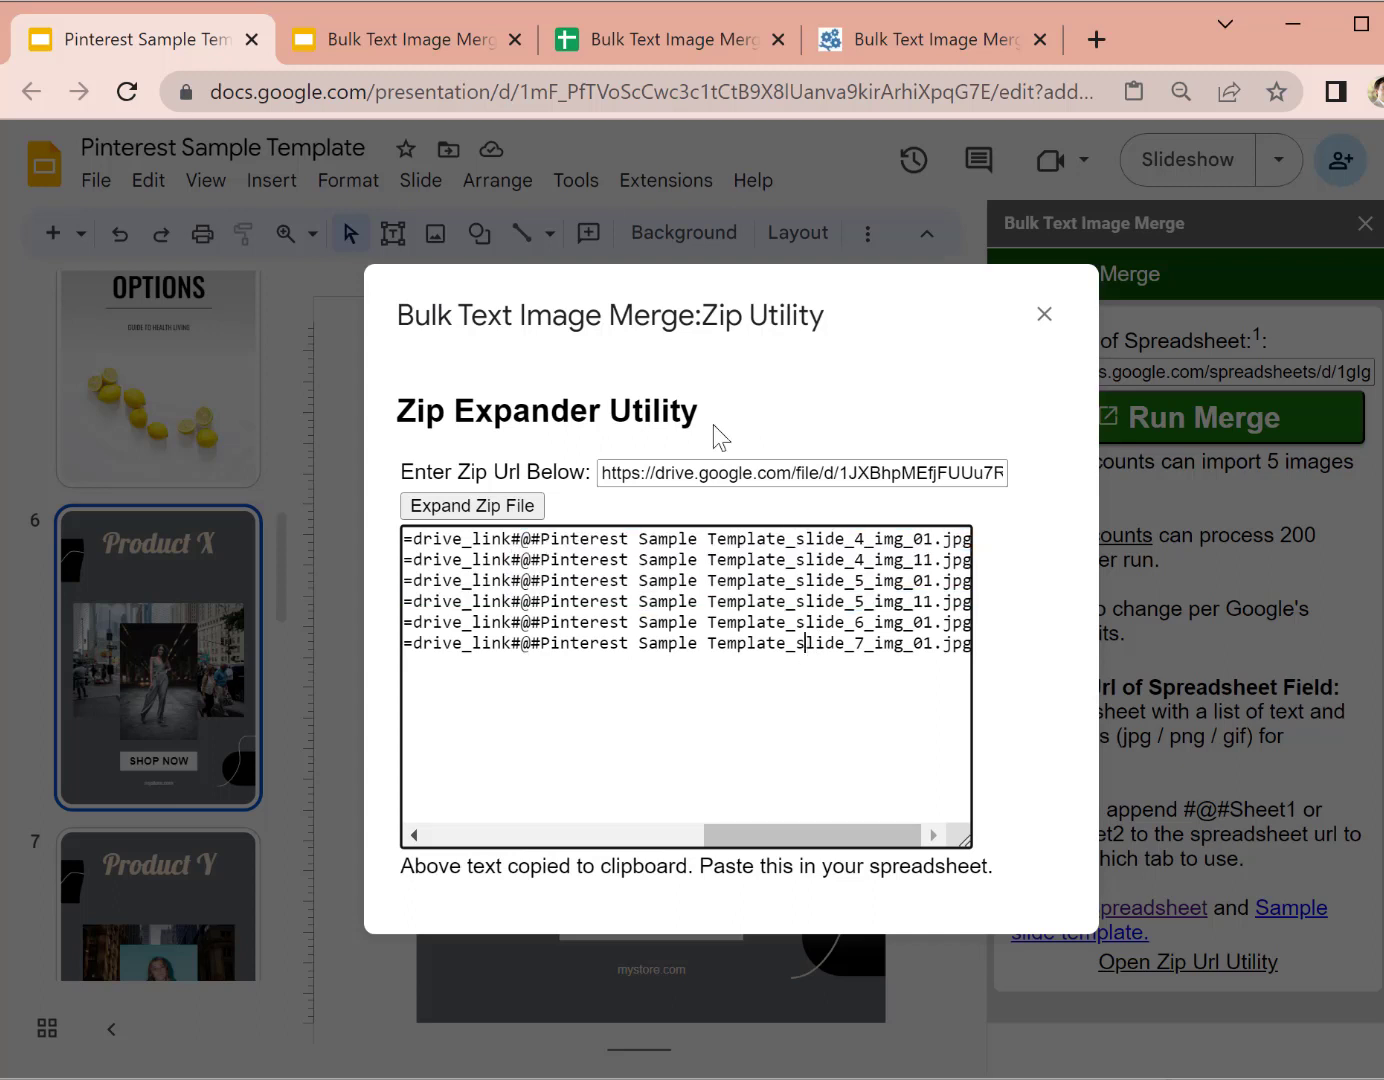
pyautogui.click(560, 40)
pyautogui.click(893, 527)
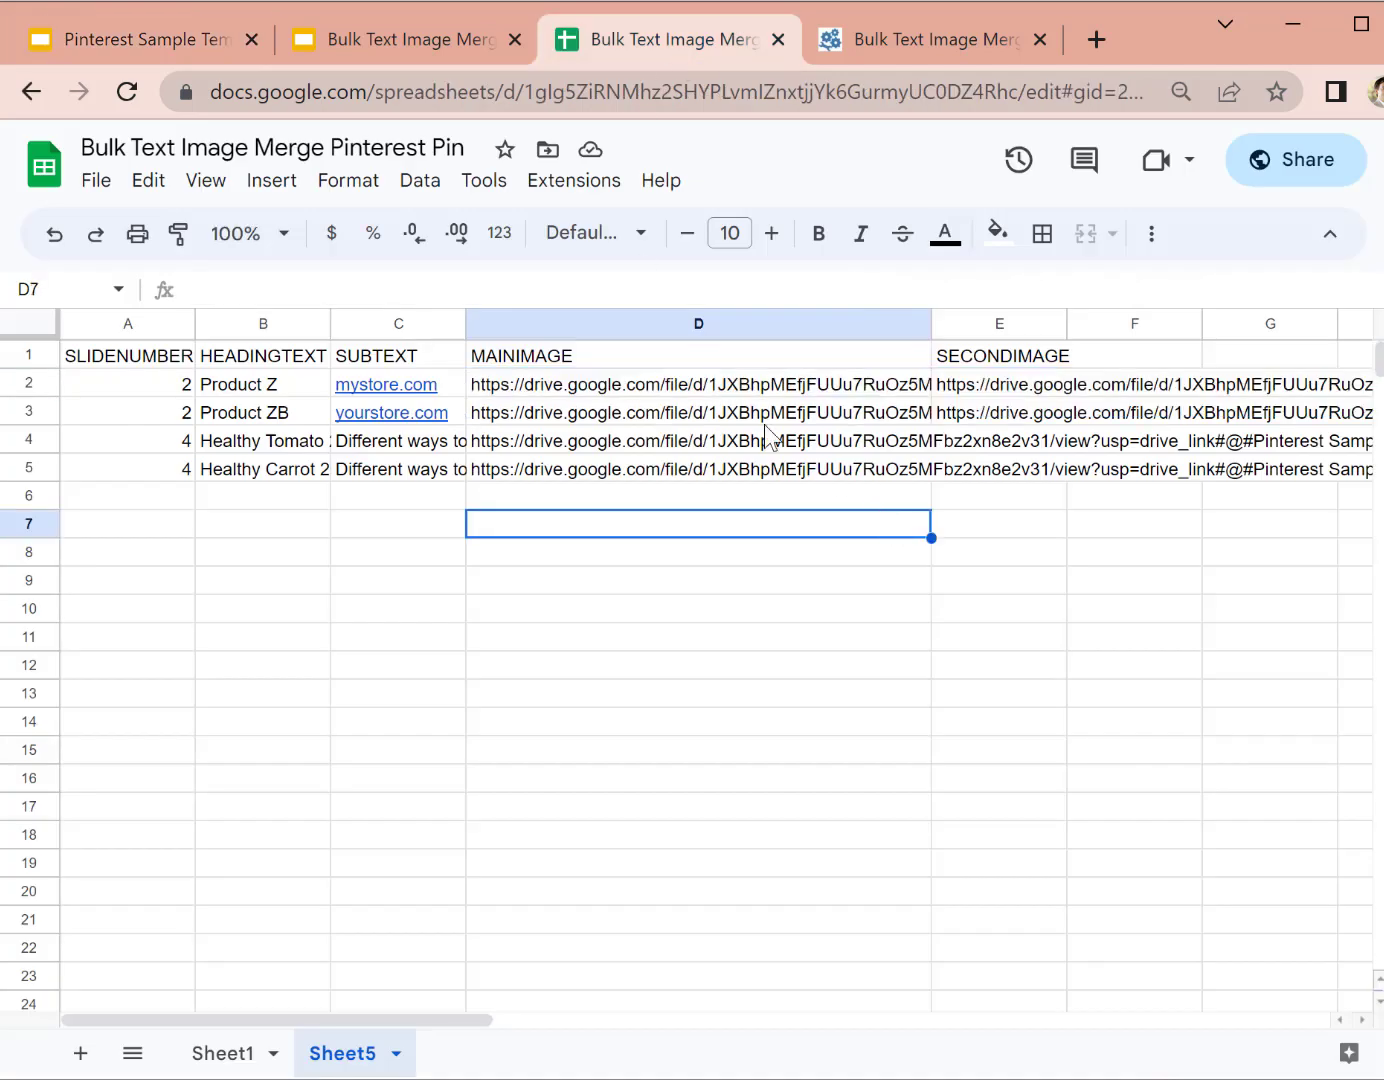
# Step: Check E5's SECONDIMAGE link, then return to the Slides deck and open the Extensions menu
pyautogui.click(778, 393)
pyautogui.click(942, 471)
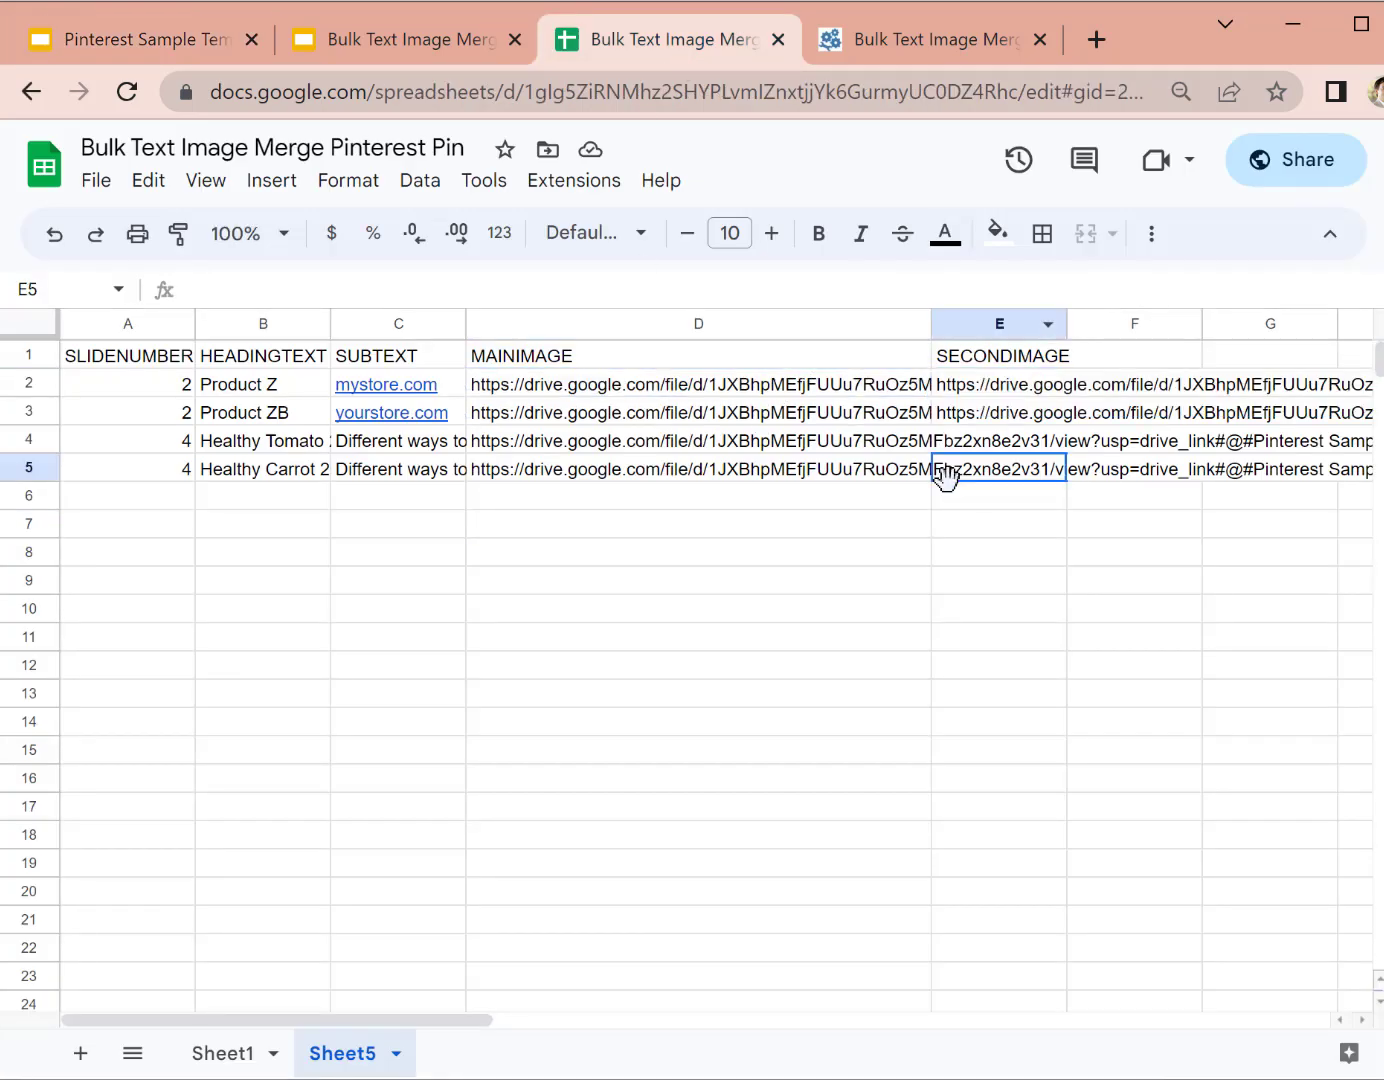
pyautogui.click(907, 546)
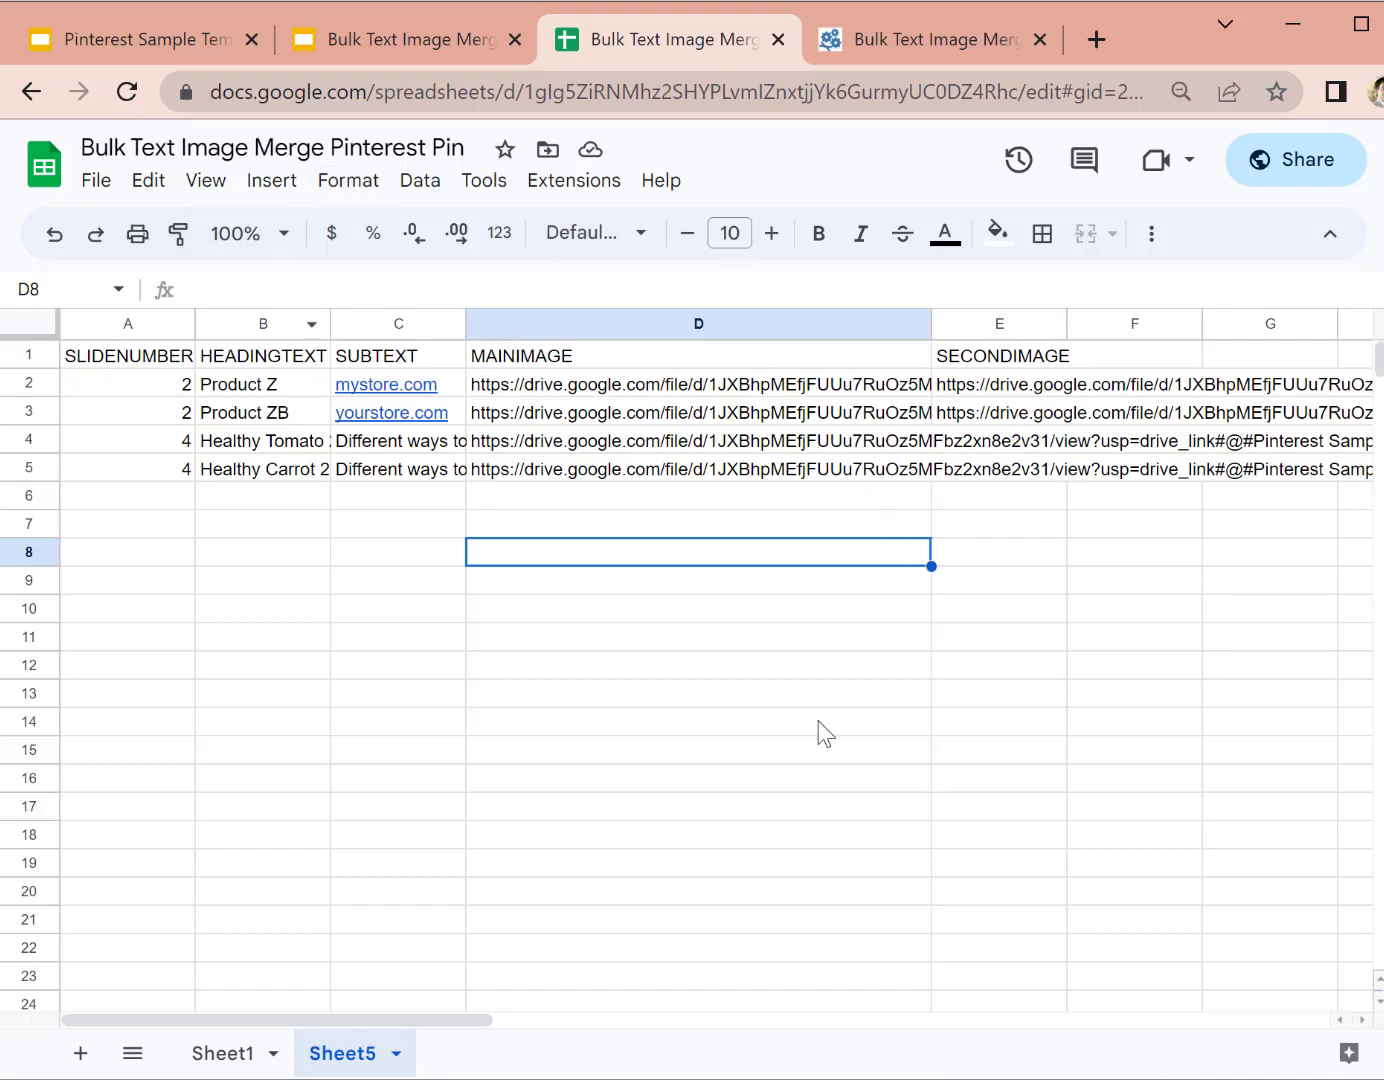
pyautogui.hotkey('ctrl', '1')
pyautogui.hotkey('ctrl', '-')
pyautogui.hotkey('ctrl', '-')
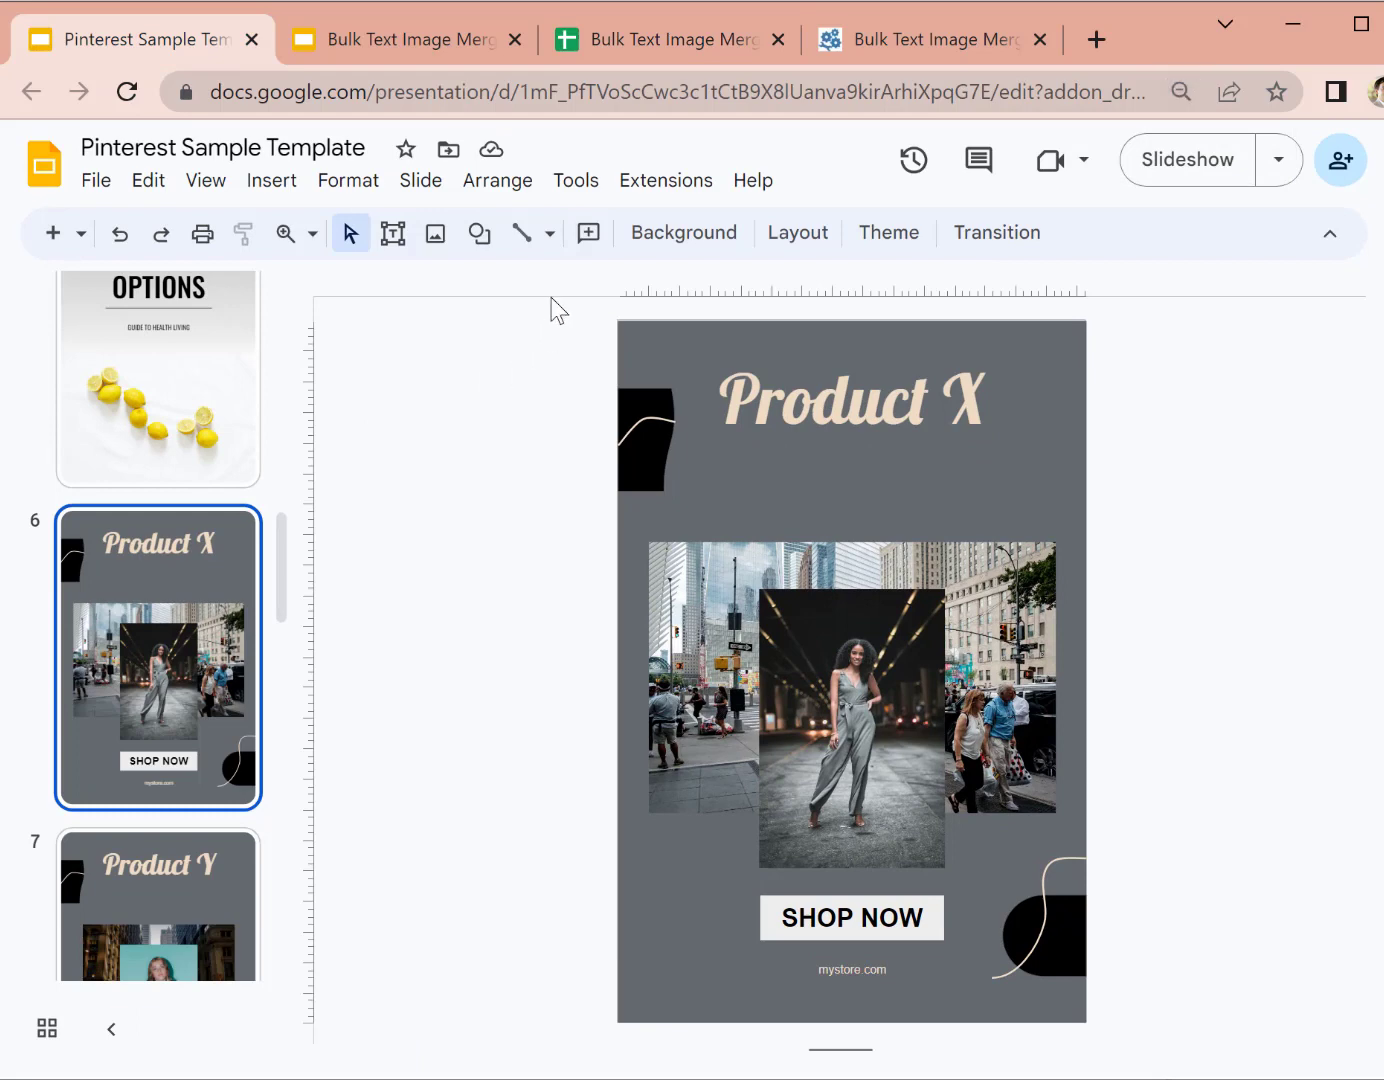
pyautogui.click(644, 186)
pyautogui.moveTo(689, 472)
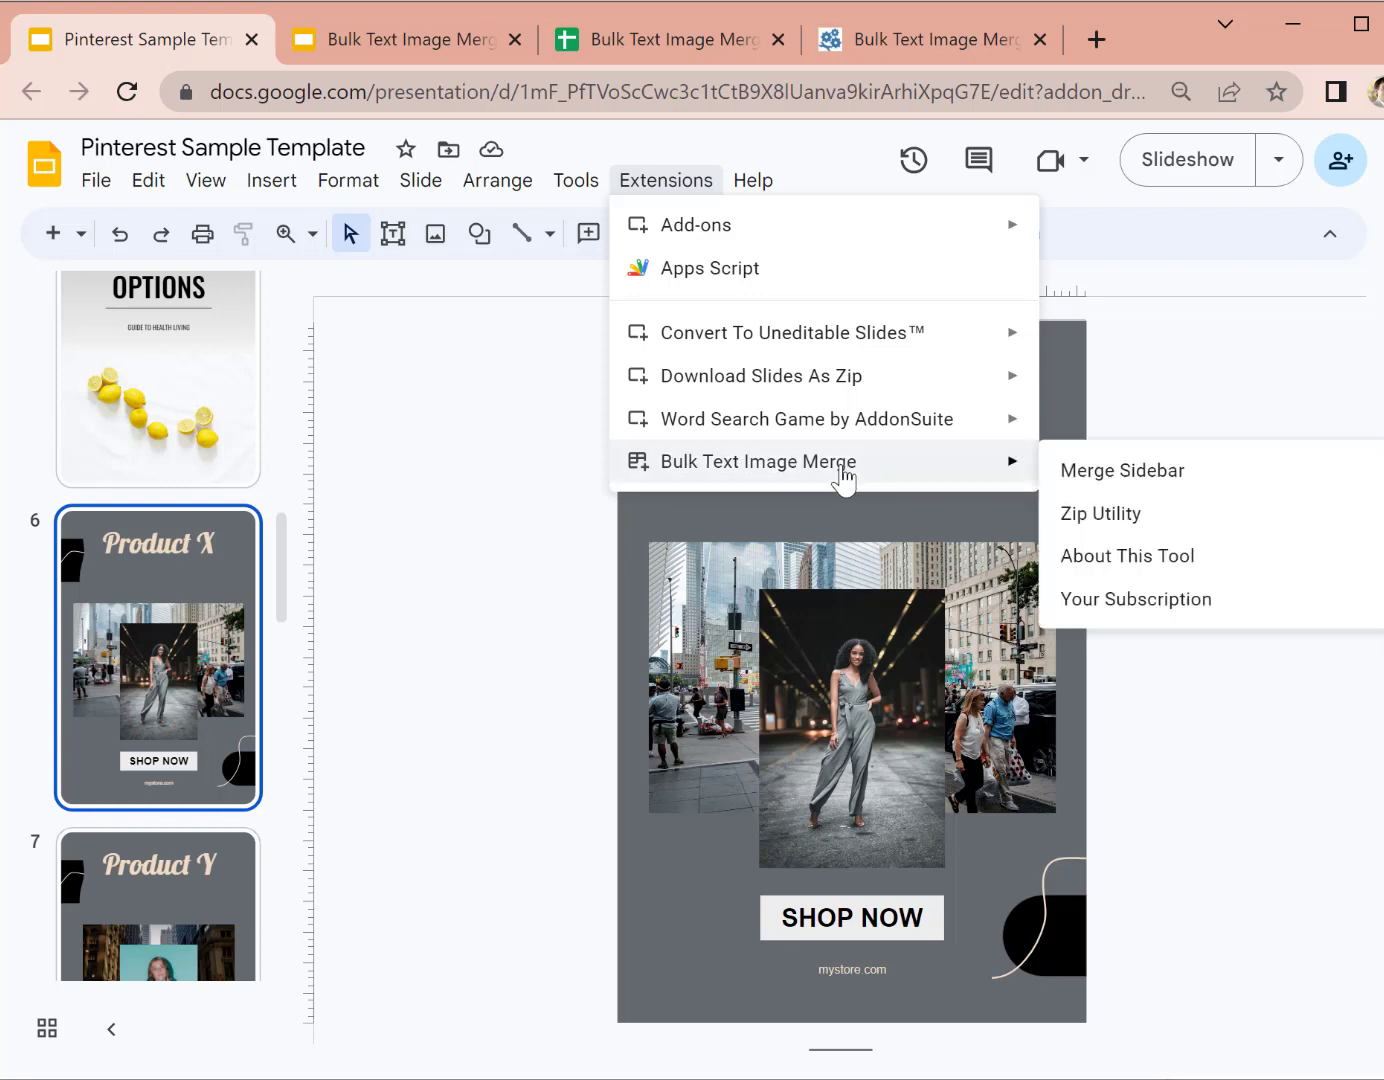
# Step: Open the Merge Sidebar and paste the Pinterest Pin spreadsheet's URL into Drive Url of Spreadsheet
pyautogui.click(1156, 476)
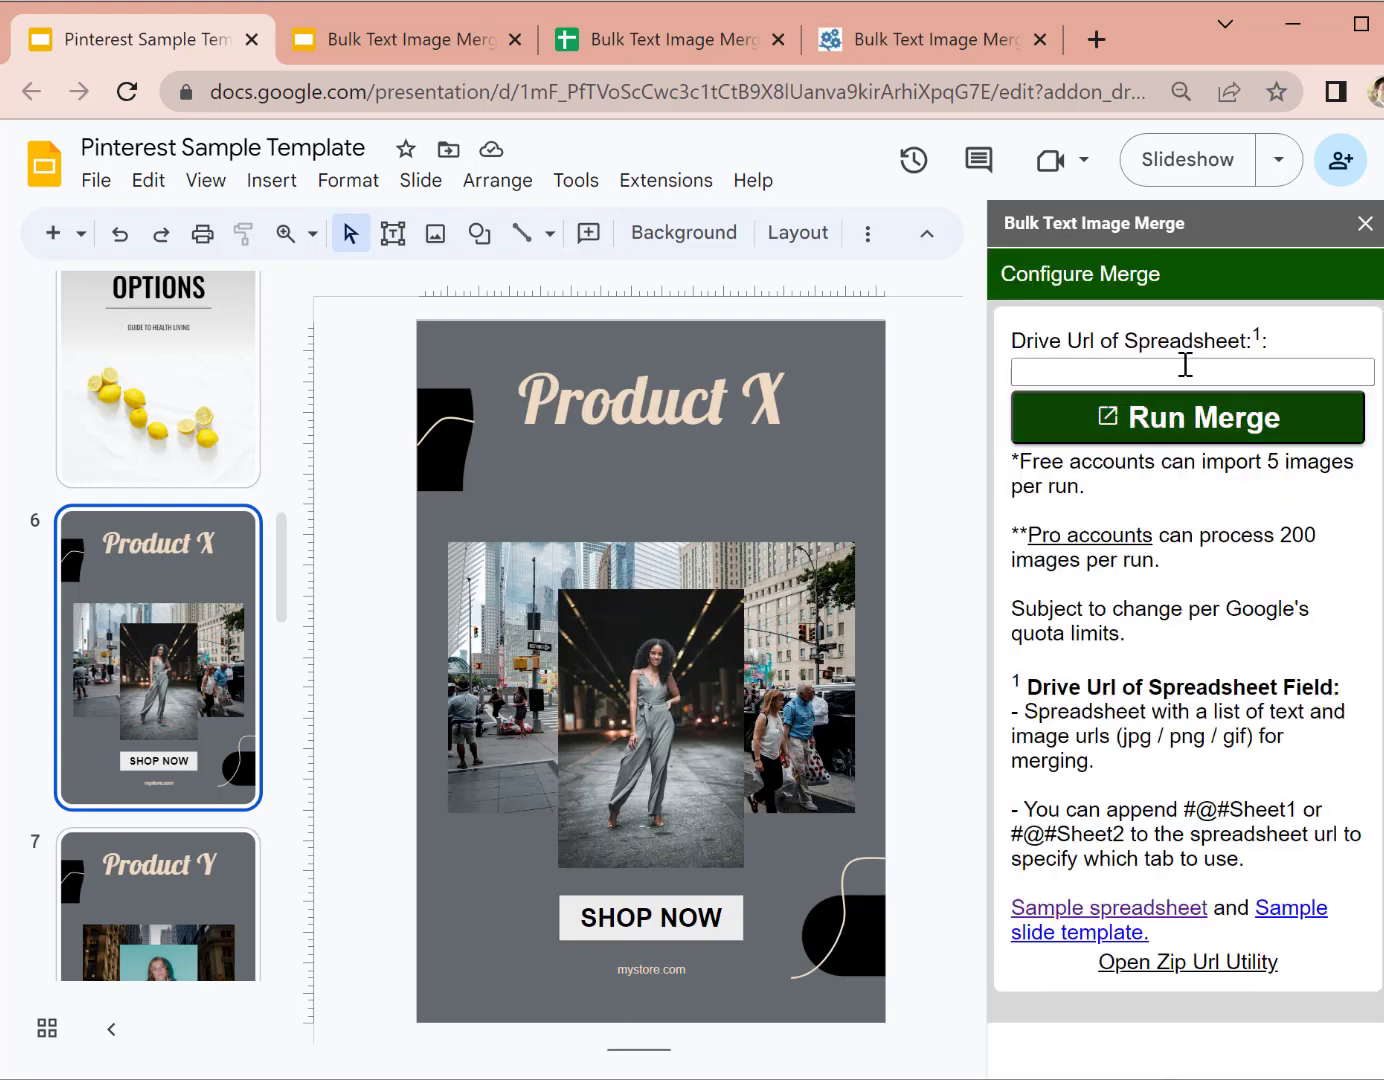
pyautogui.click(1185, 365)
pyautogui.press('Down')
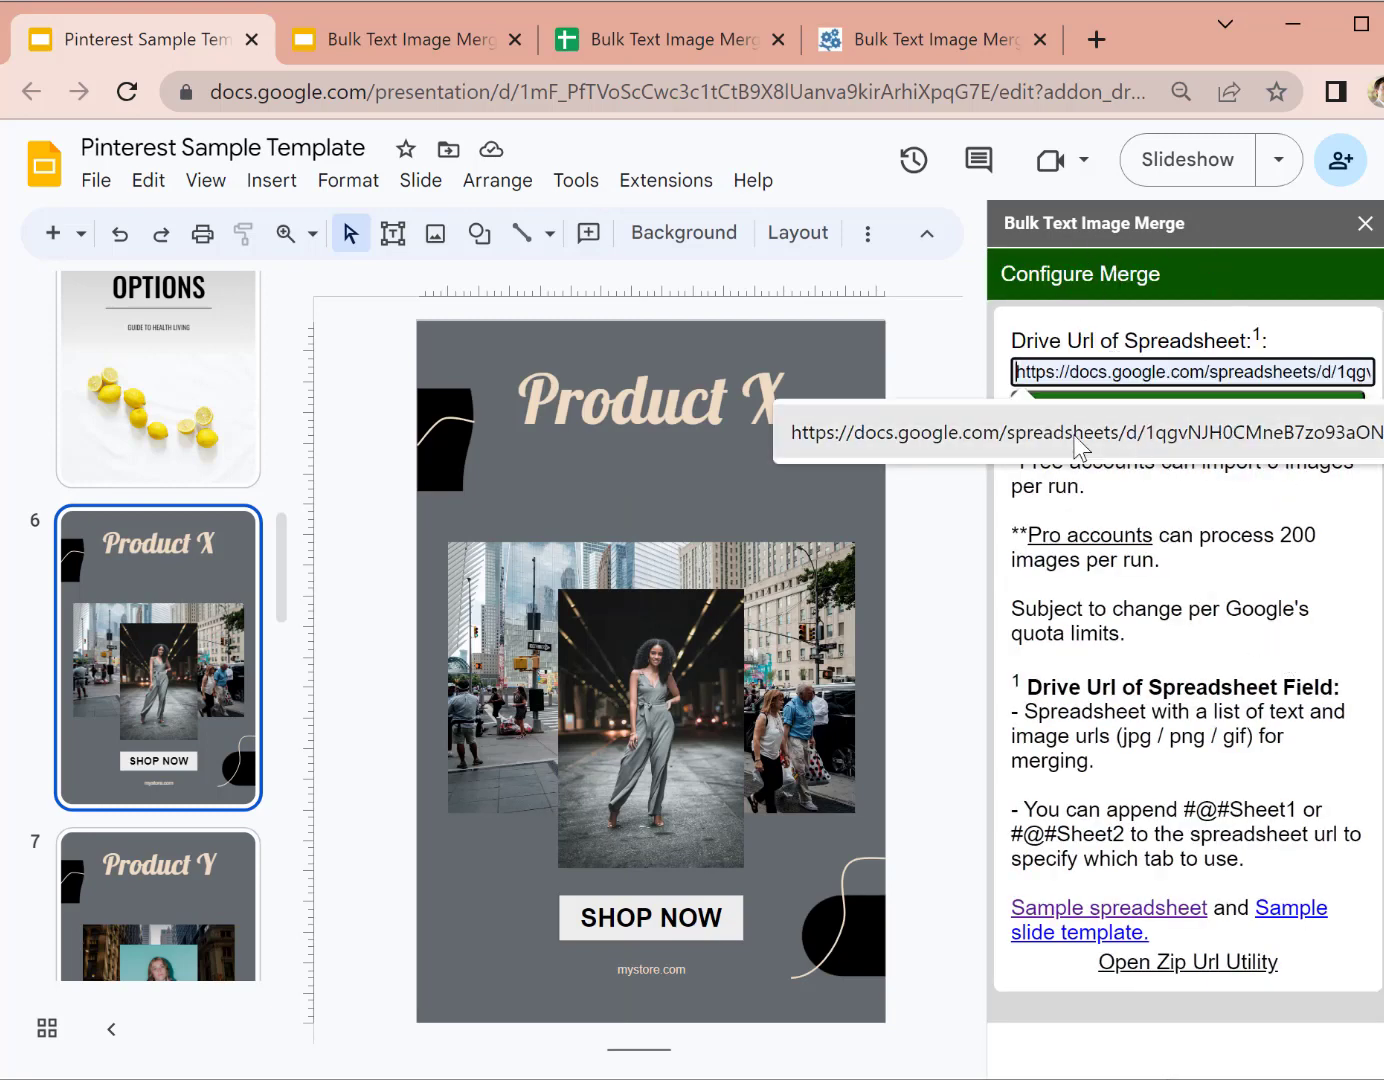
pyautogui.click(698, 49)
pyautogui.click(690, 84)
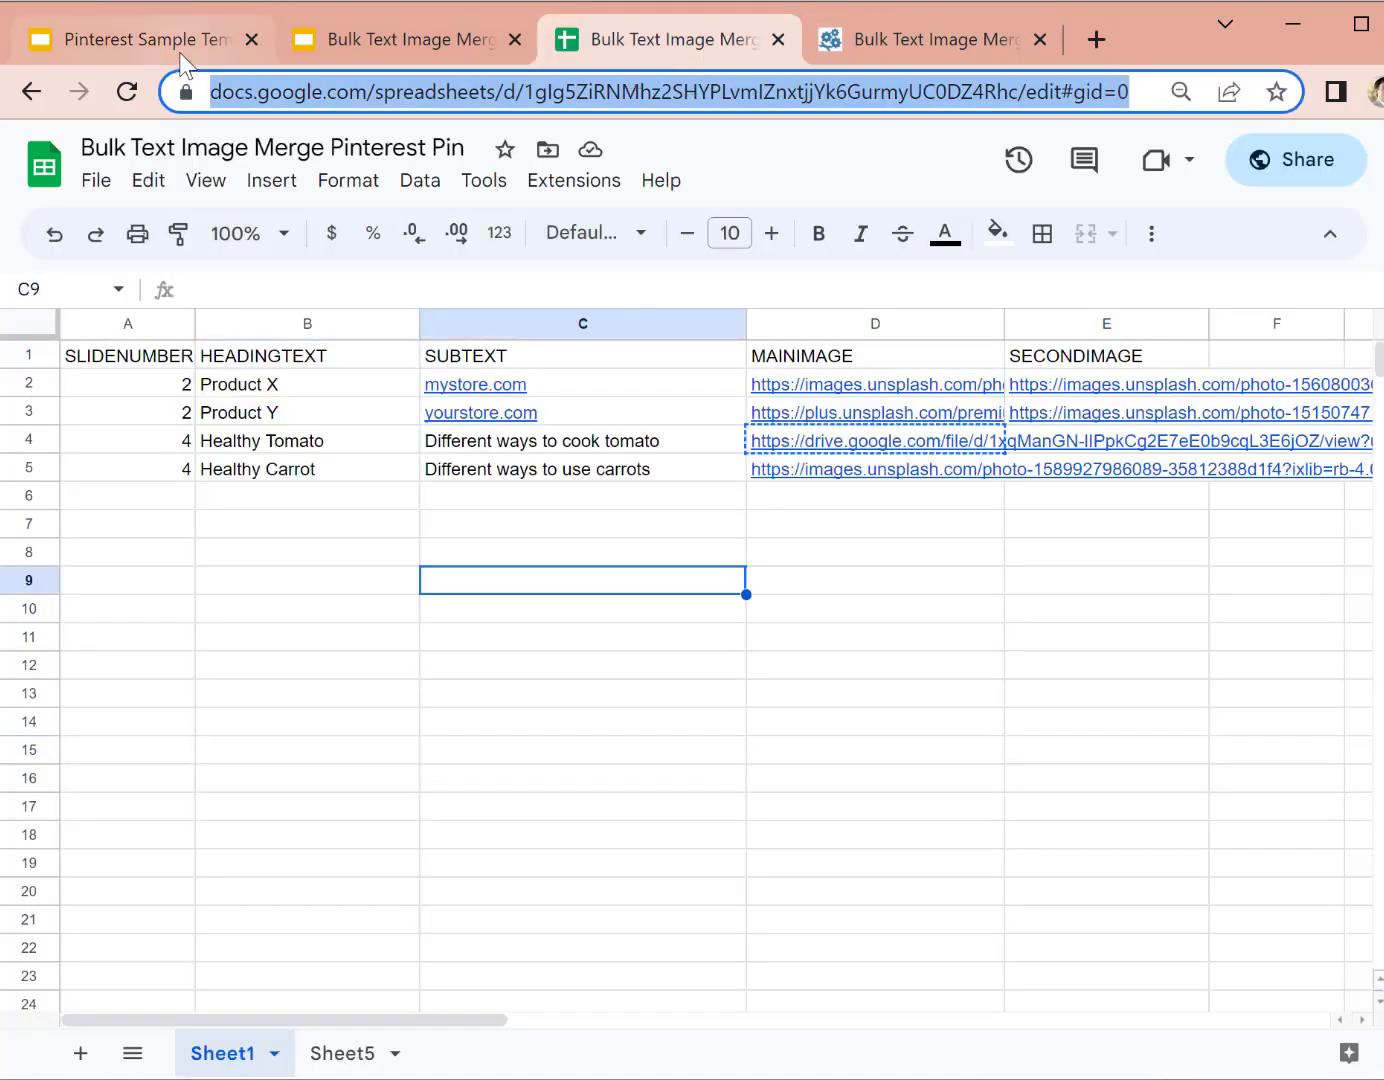
pyautogui.click(122, 38)
pyautogui.click(1099, 372)
pyautogui.hotkey('ctrl', 'v')
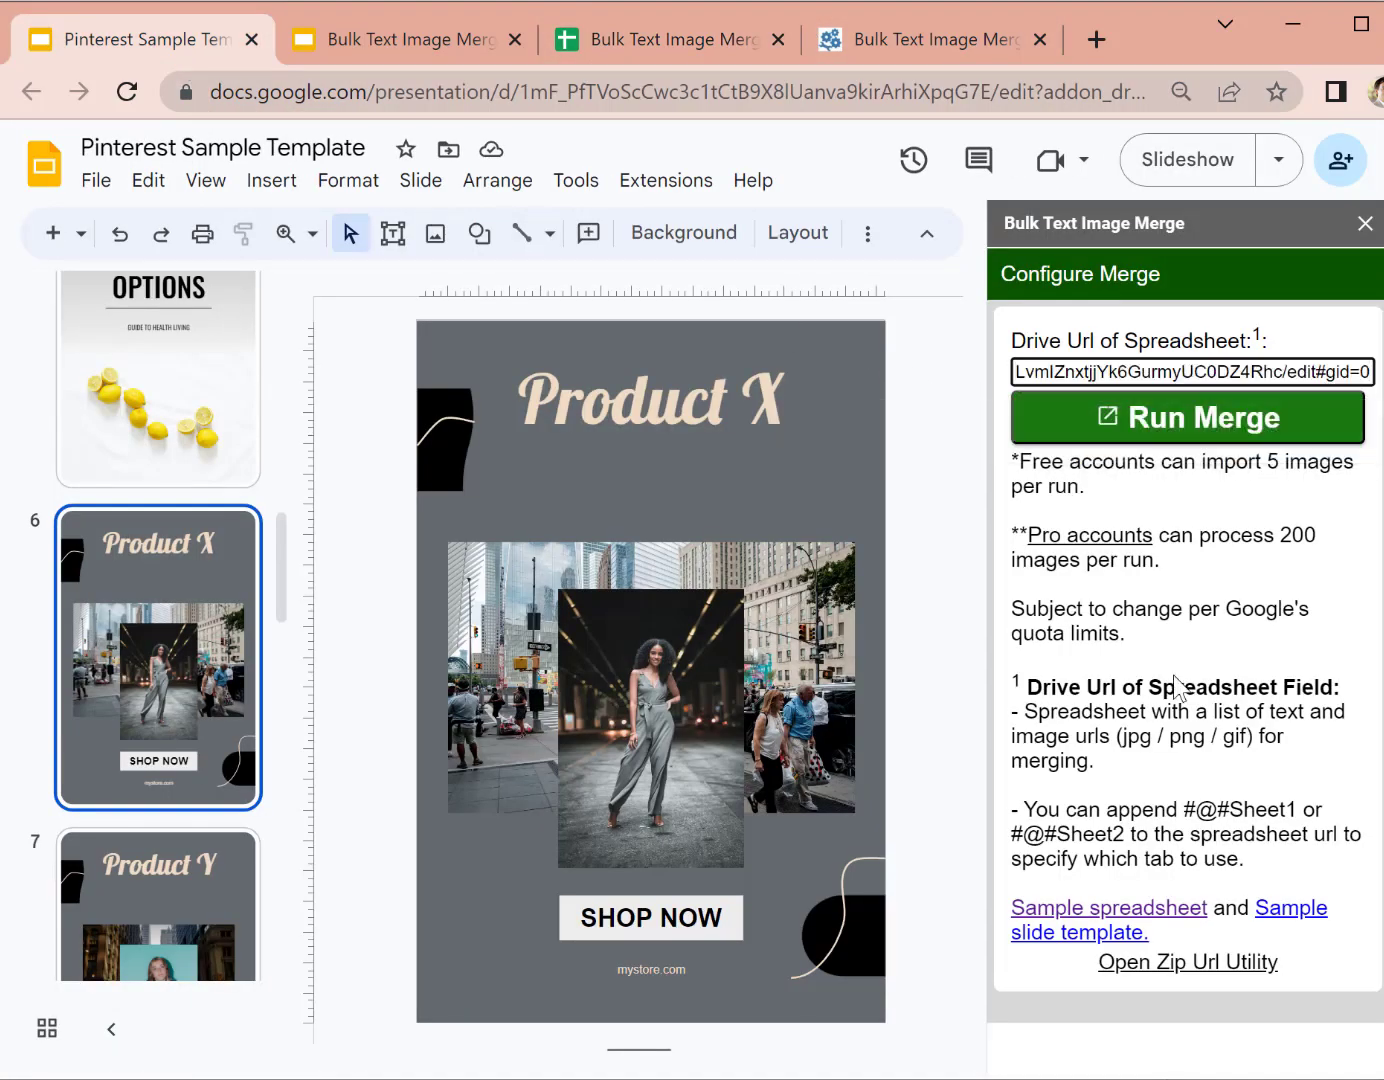
pyautogui.click(1291, 683)
pyautogui.click(1206, 365)
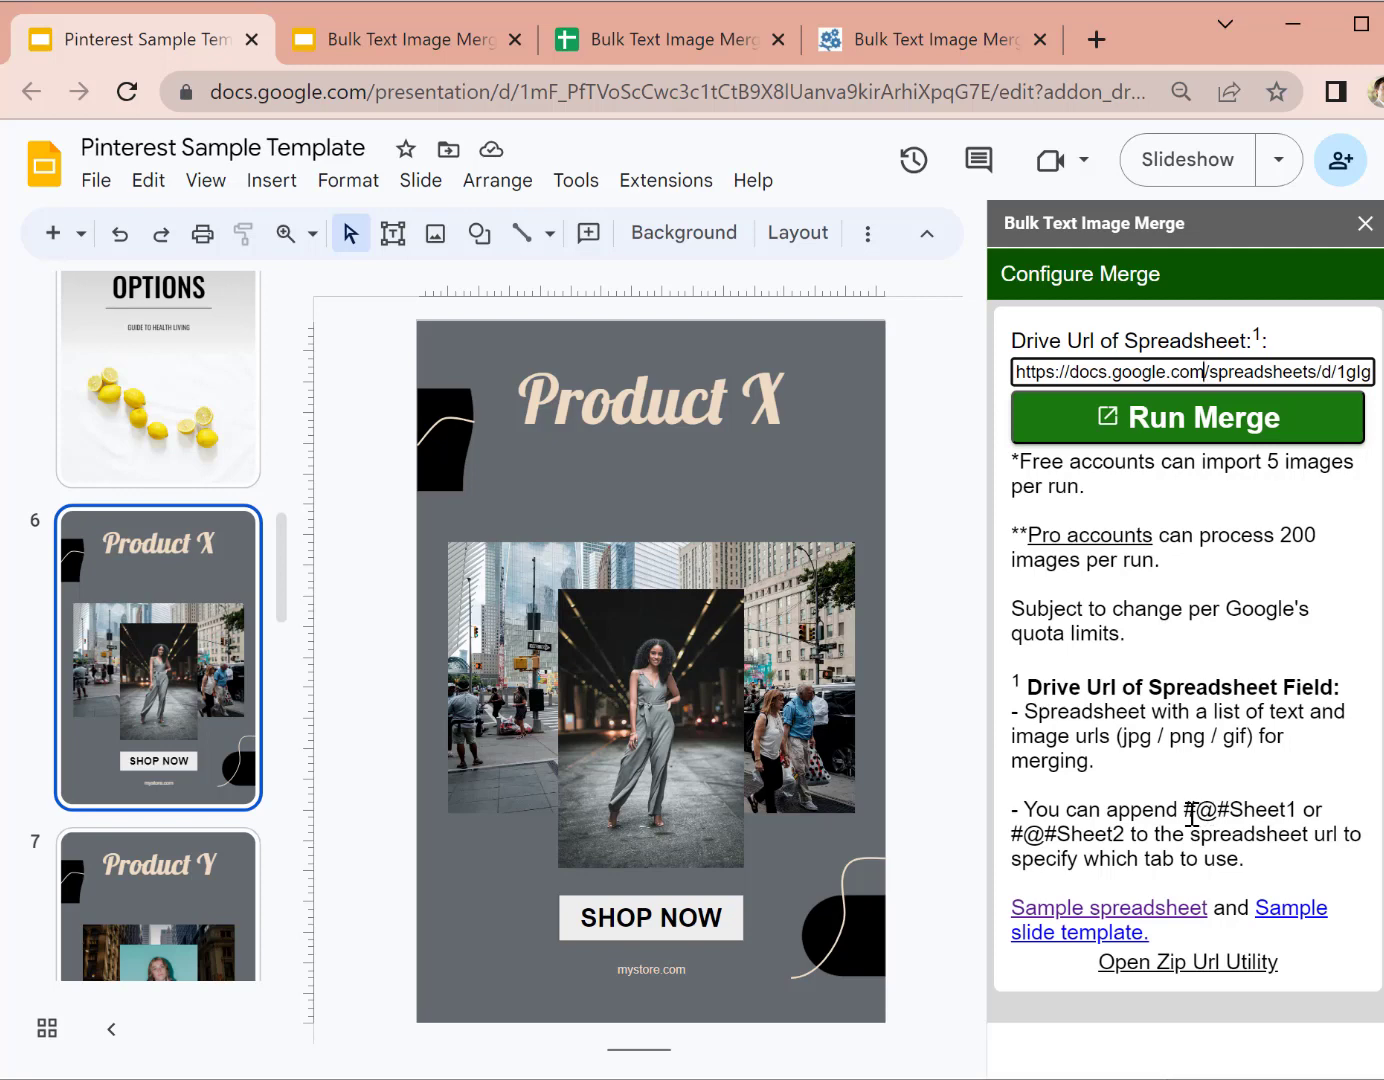
# Step: Highlight the #@#Sheet1 tab suffix hint in the merge sidebar and glance at the spreadsheet
pyautogui.moveTo(1189, 812); pyautogui.dragTo(1298, 812)
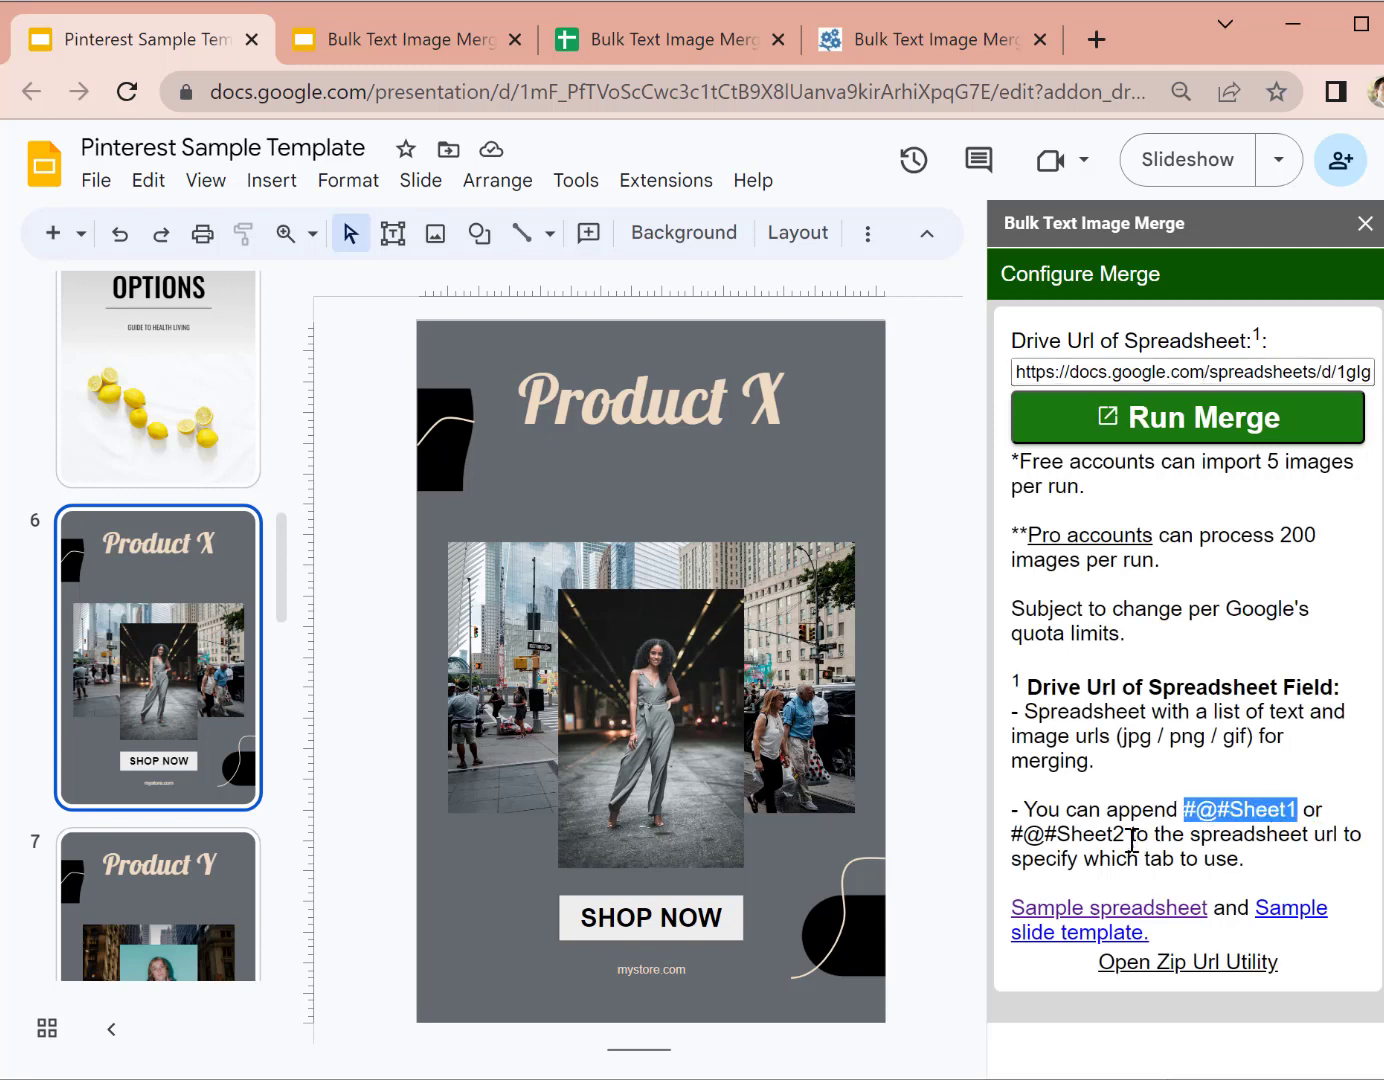
pyautogui.moveTo(1131, 840); pyautogui.dragTo(989, 840)
pyautogui.click(1058, 859)
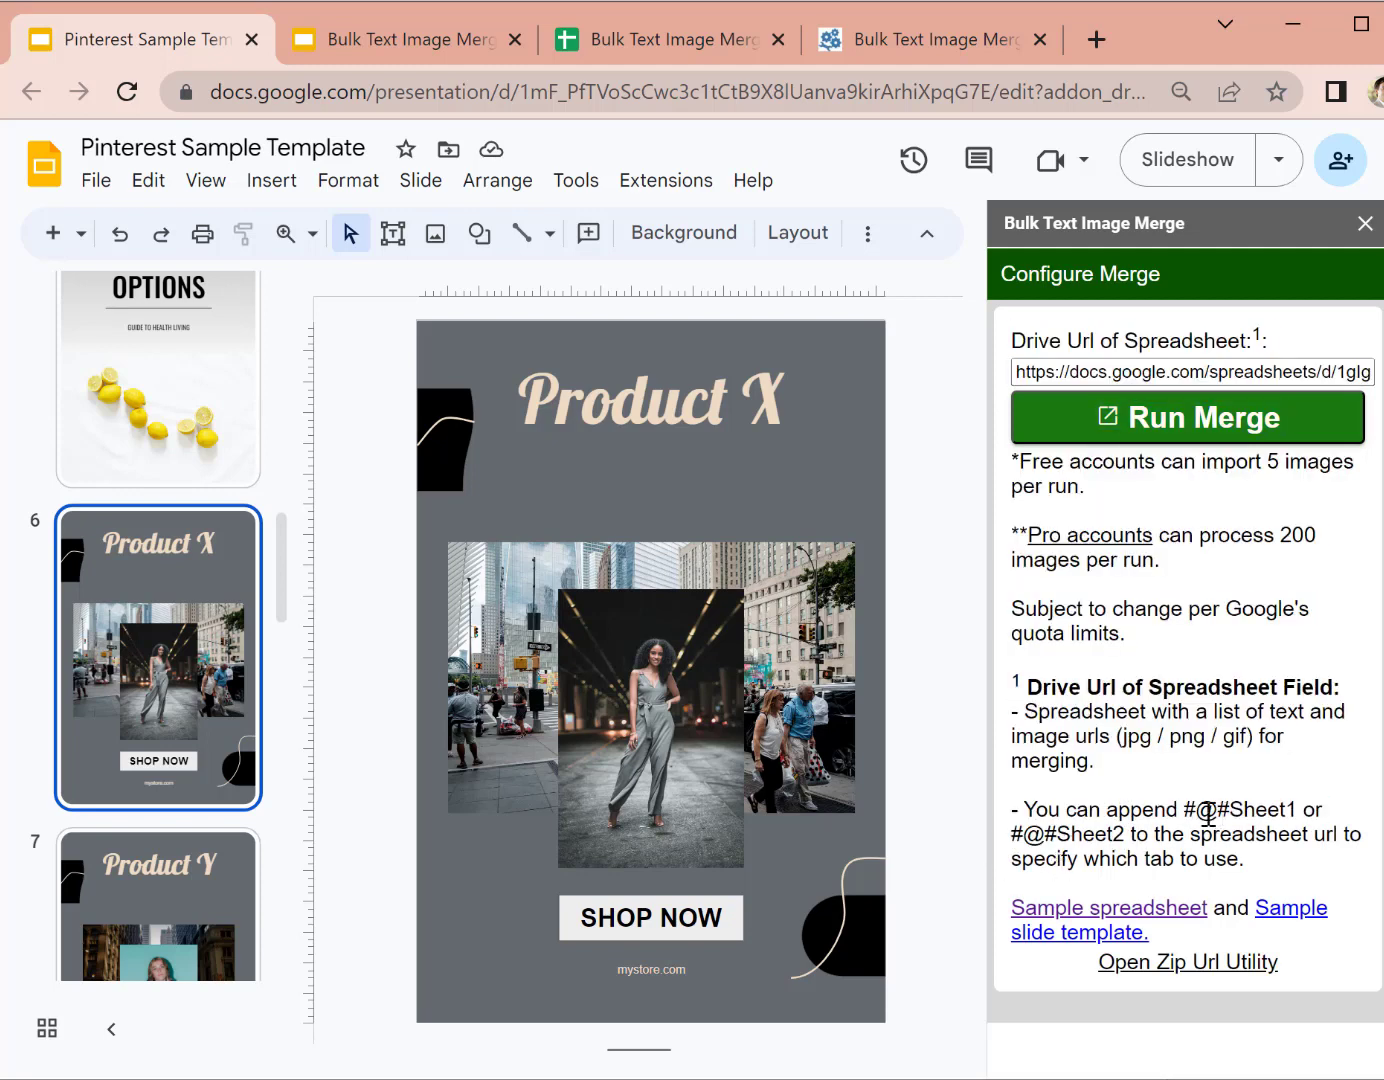
pyautogui.moveTo(1185, 812); pyautogui.dragTo(1298, 812)
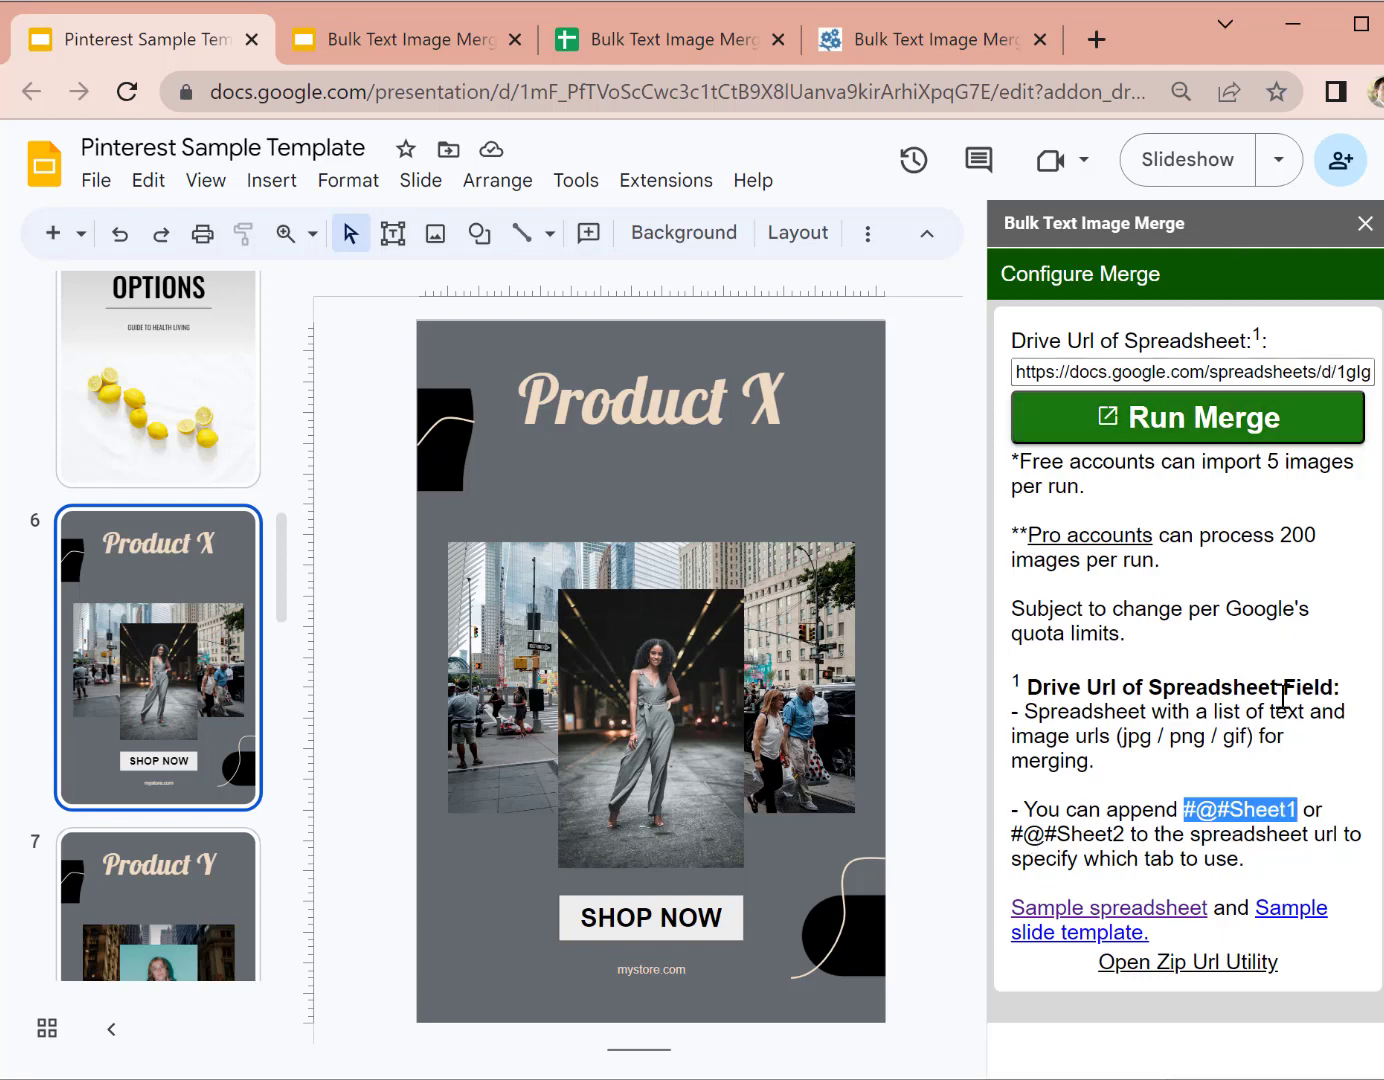
pyautogui.click(661, 58)
pyautogui.click(84, 47)
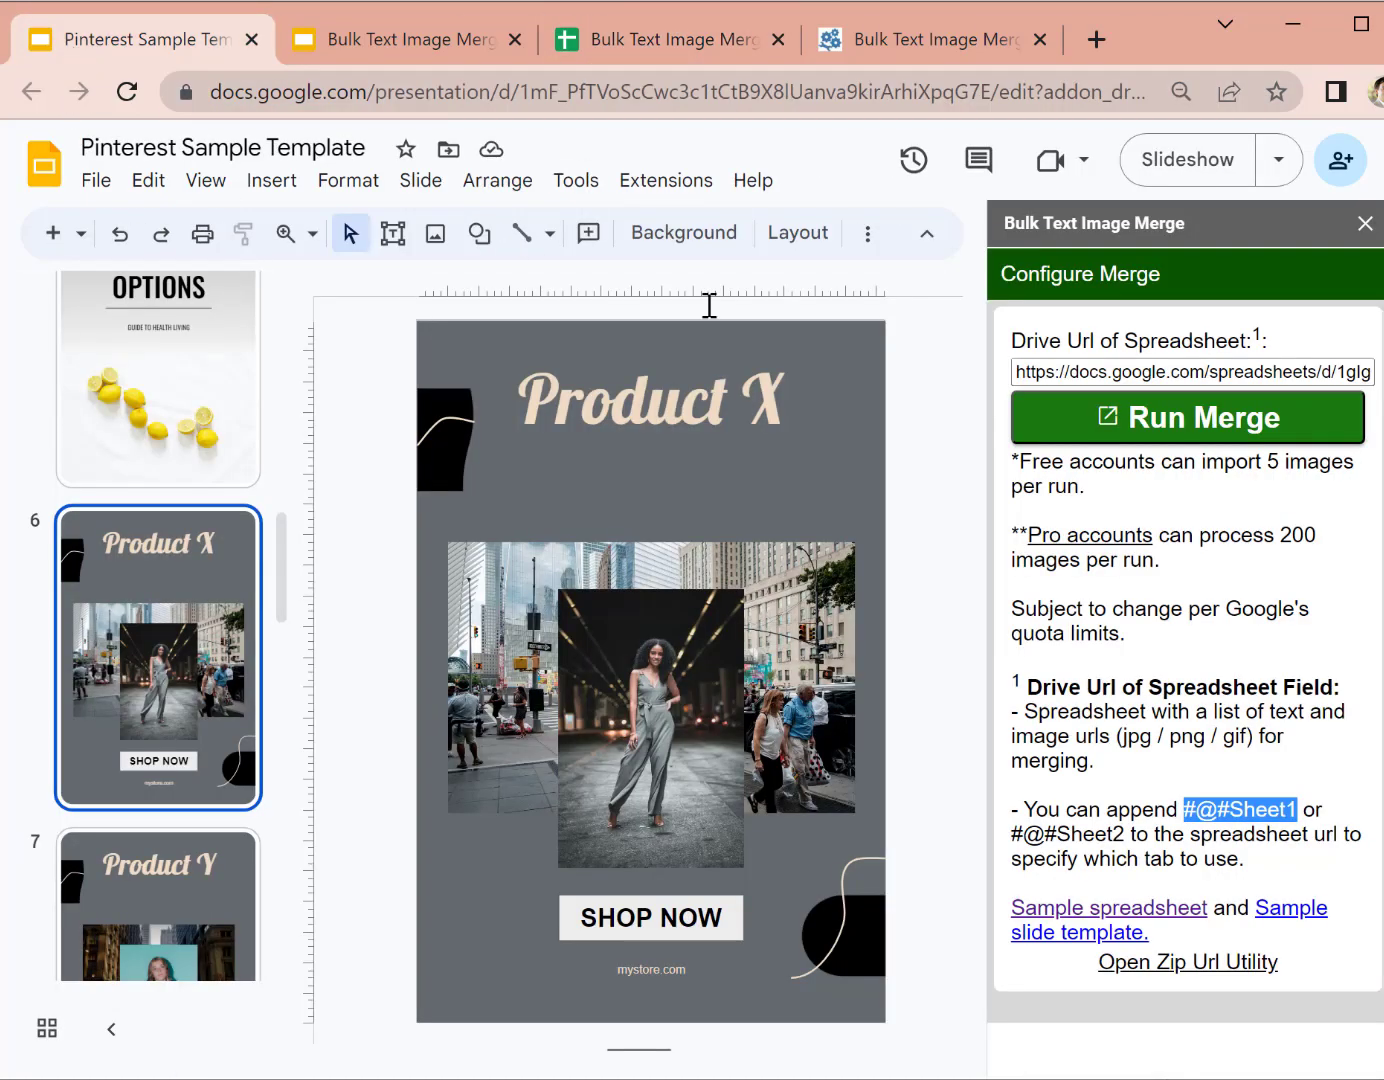